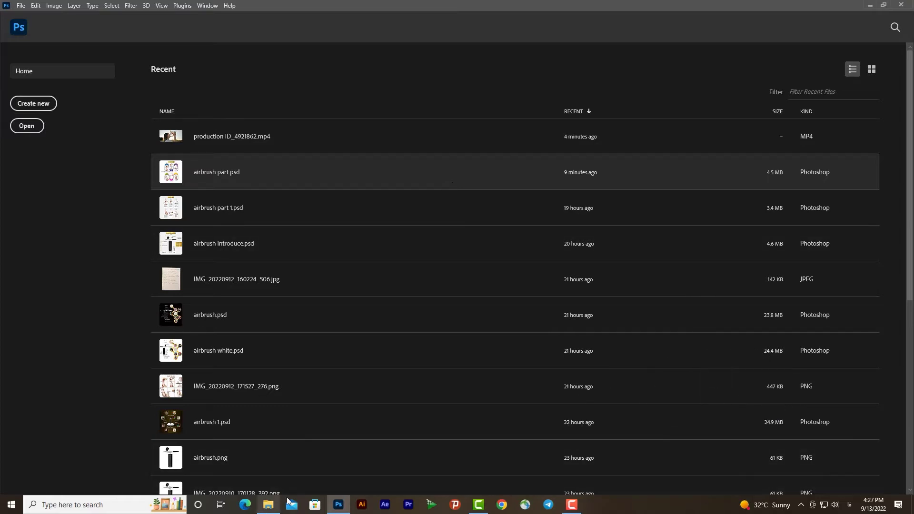
Step: Drag production ID_4921862 from File Explorer onto Photoshop's taskbar icon to open it as video
left_click(265, 510)
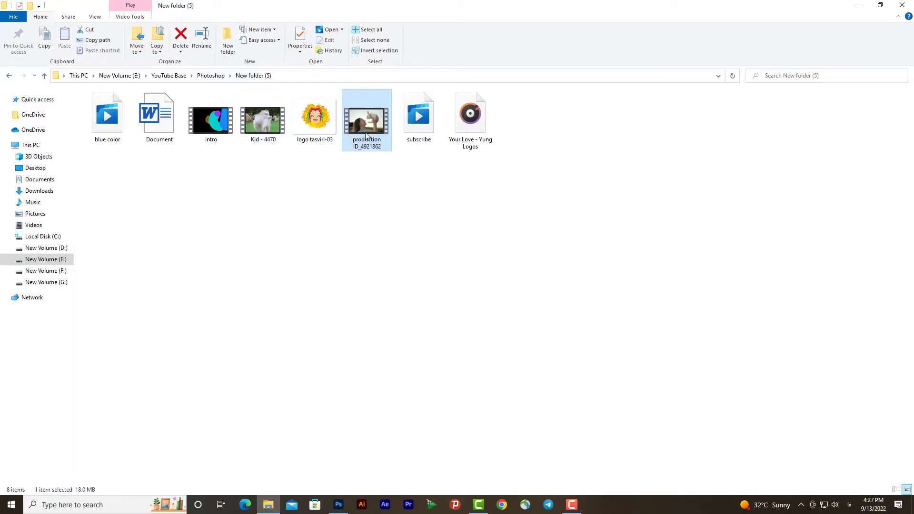
left_click_drag(368, 134, 338, 504)
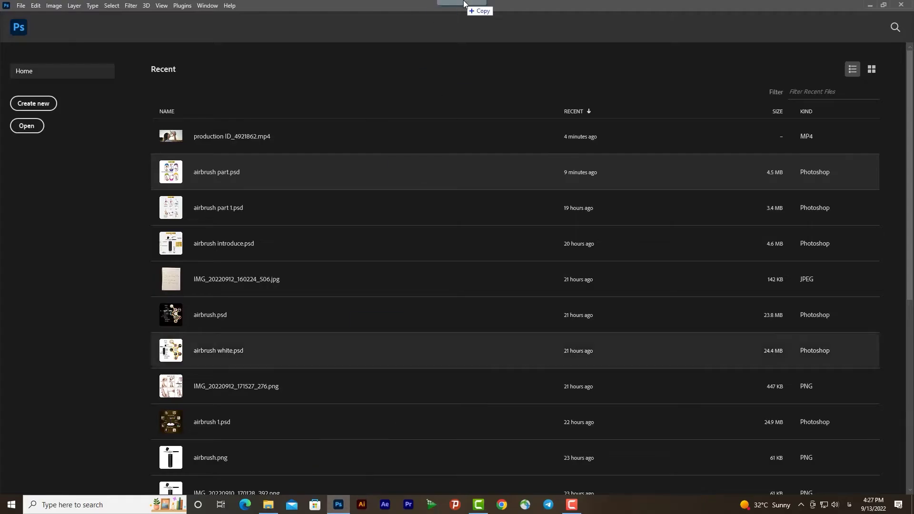
left_click_drag(338, 504, 465, 4)
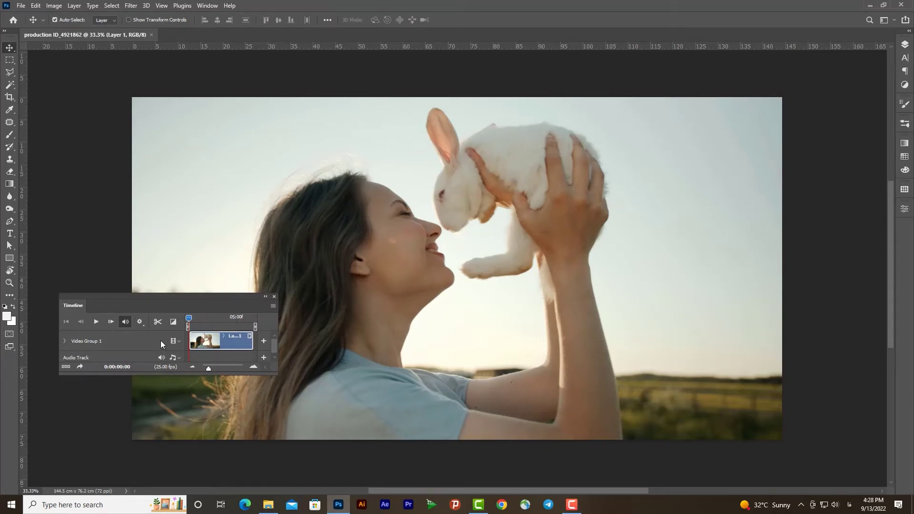
Step: Show the Layers panel, then close and reopen the Timeline panel from the Window menu
left_click(905, 45)
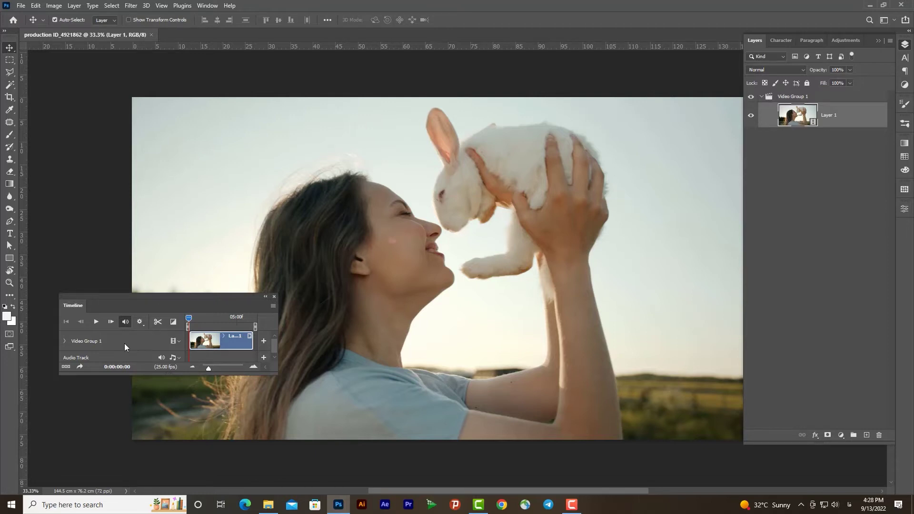
left_click_drag(159, 296, 378, 268)
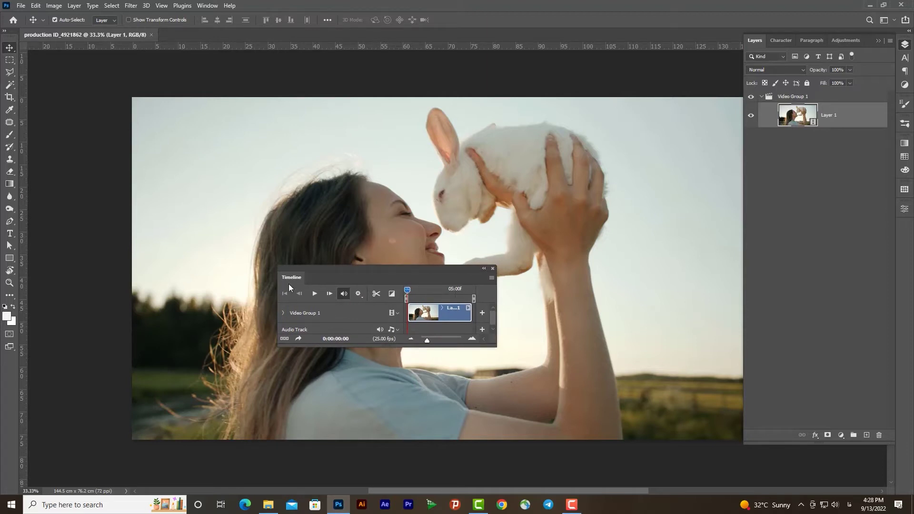
left_click(493, 269)
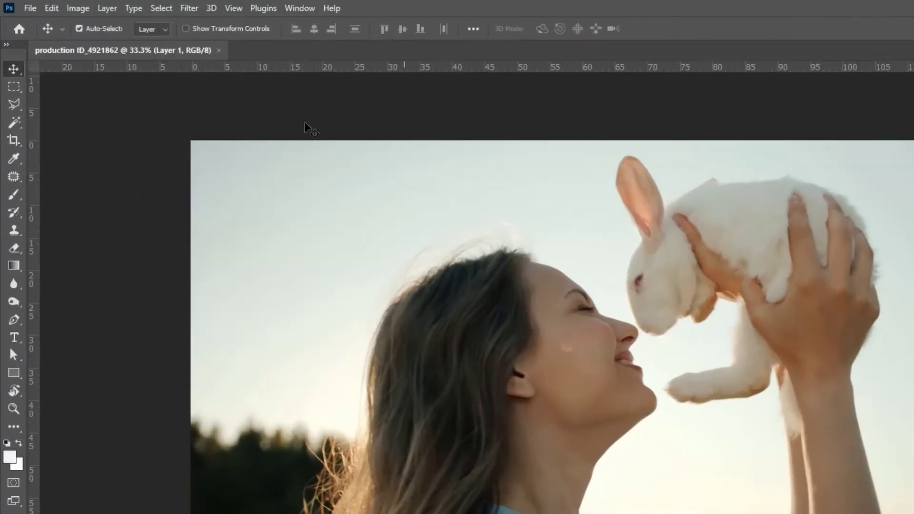
left_click(410, 12)
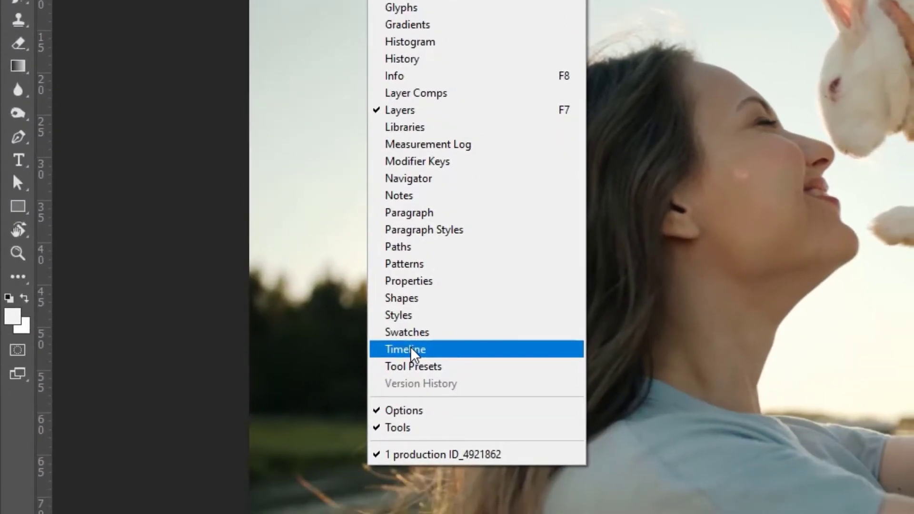
left_click(410, 352)
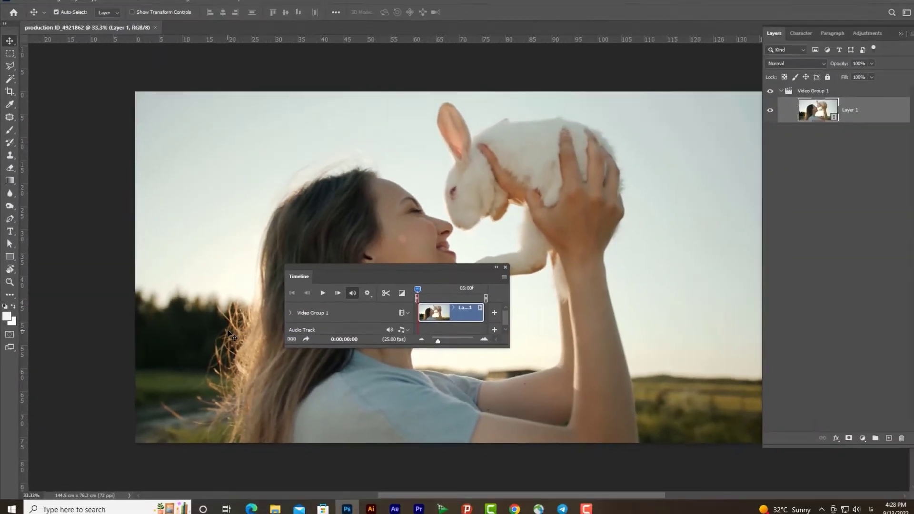
Step: Dock the Timeline full-width under the image, enlarge it, and zoom out the canvas
mouse_move(406, 267)
left_mouse_down()
mouse_move(433, 227)
mouse_move(407, 241)
left_mouse_up()
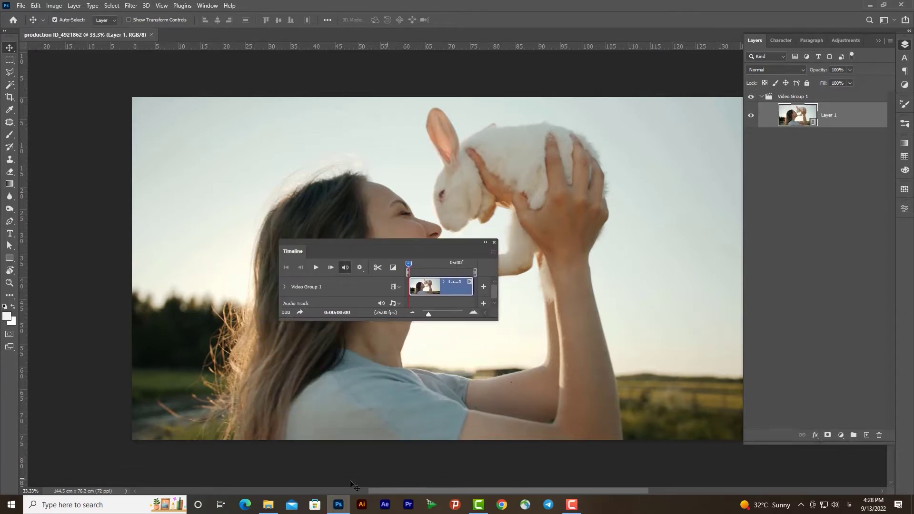
left_click_drag(398, 248, 395, 485)
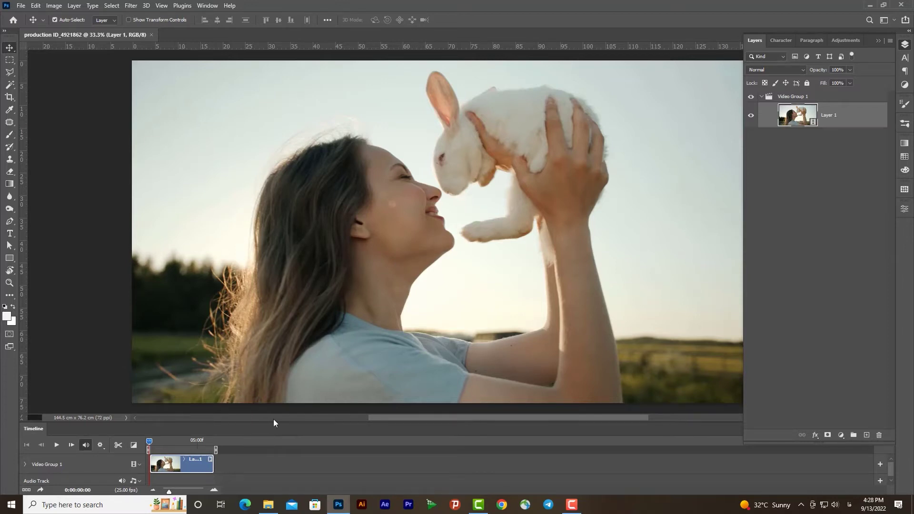
left_click_drag(271, 423, 330, 371)
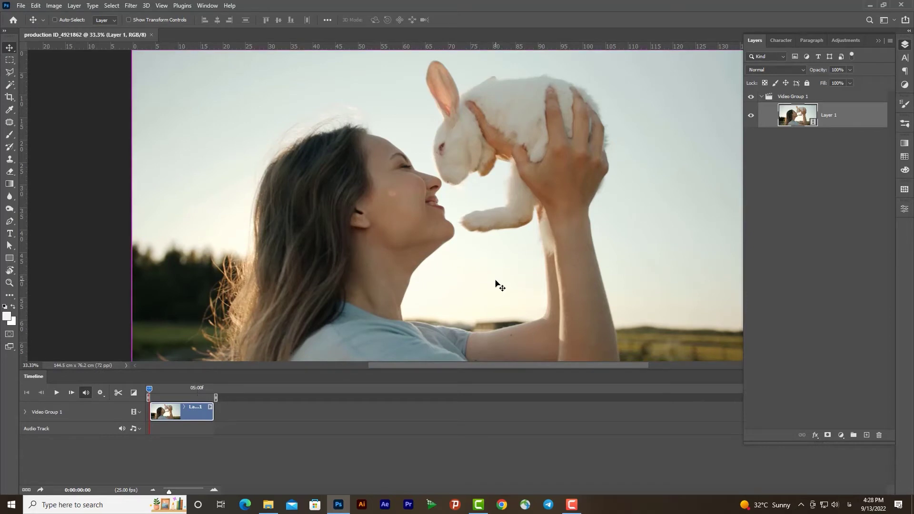
key("ctrl+minus")
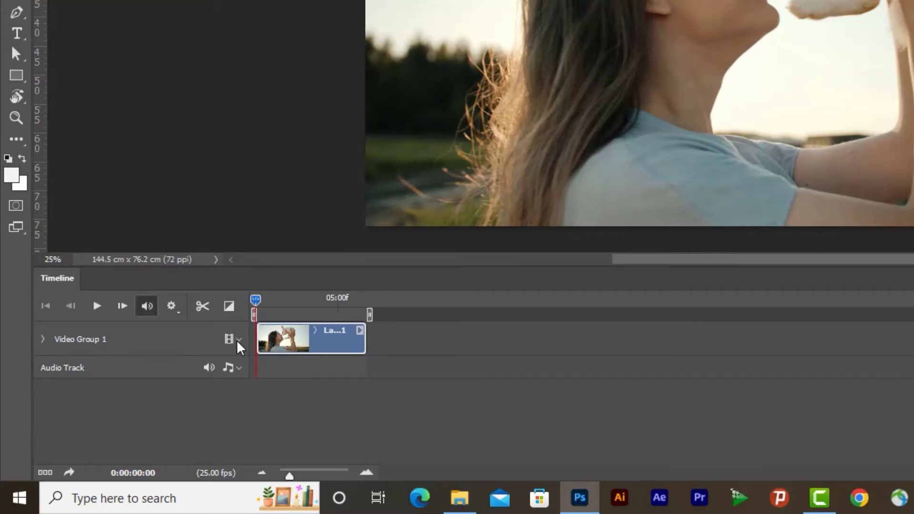
Step: Add the Kid - 4470 clip to Video Group 1 through Add Media
left_click(238, 341)
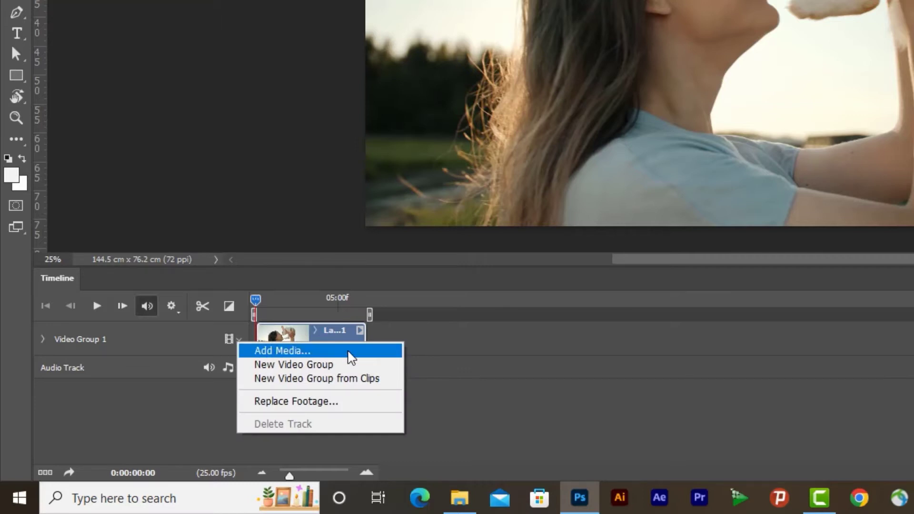
left_click(348, 352)
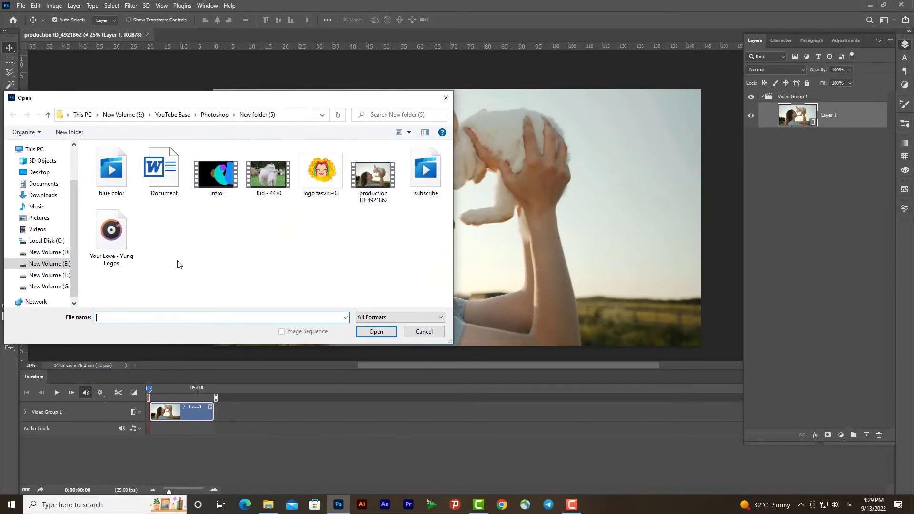
left_click(267, 176)
left_click(385, 334)
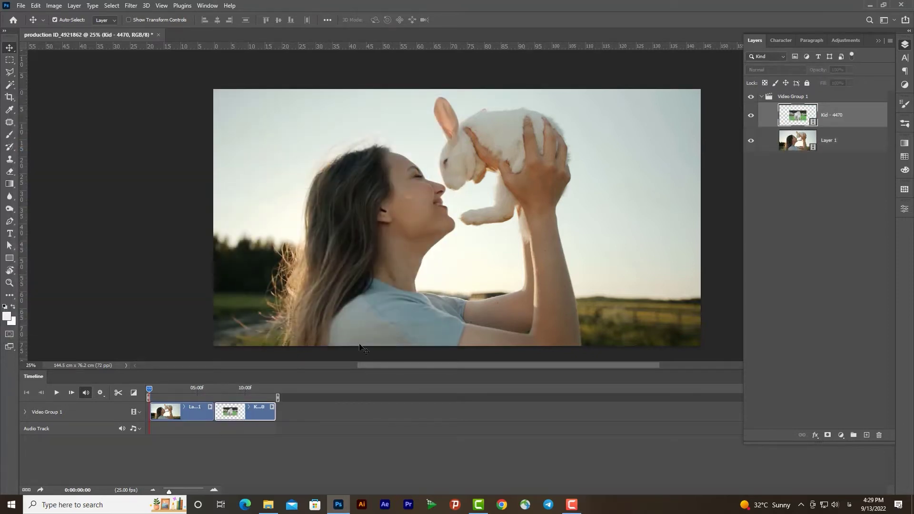
left_click_drag(174, 493, 176, 490)
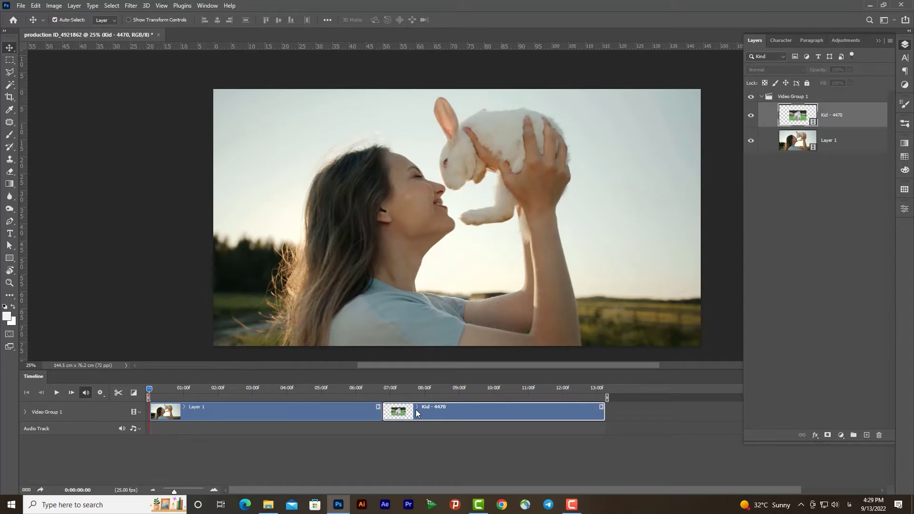
left_click_drag(172, 492, 174, 495)
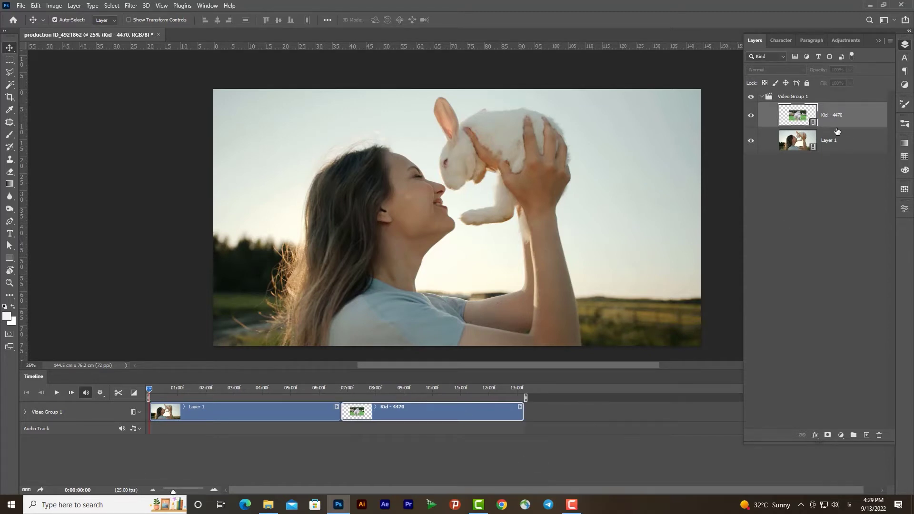
Step: Add the intro clip to the end of the track, then delete it again
left_click(880, 41)
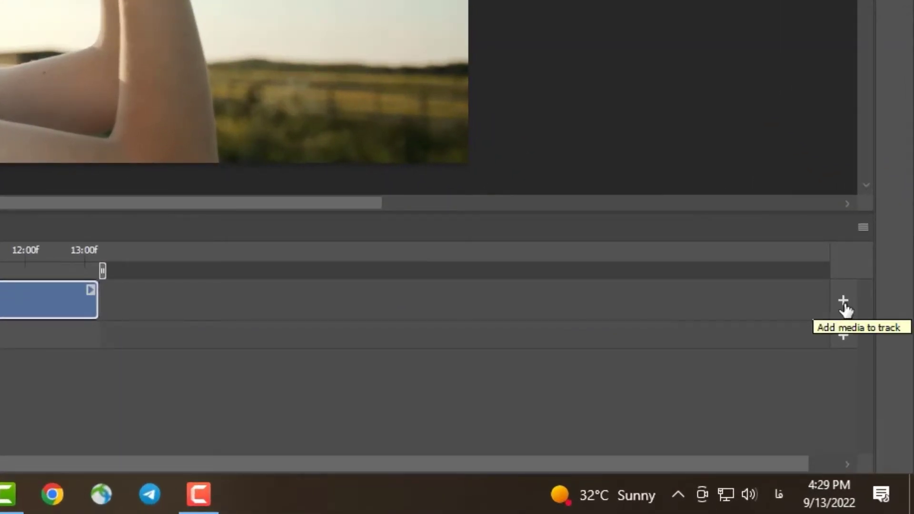
left_click(846, 308)
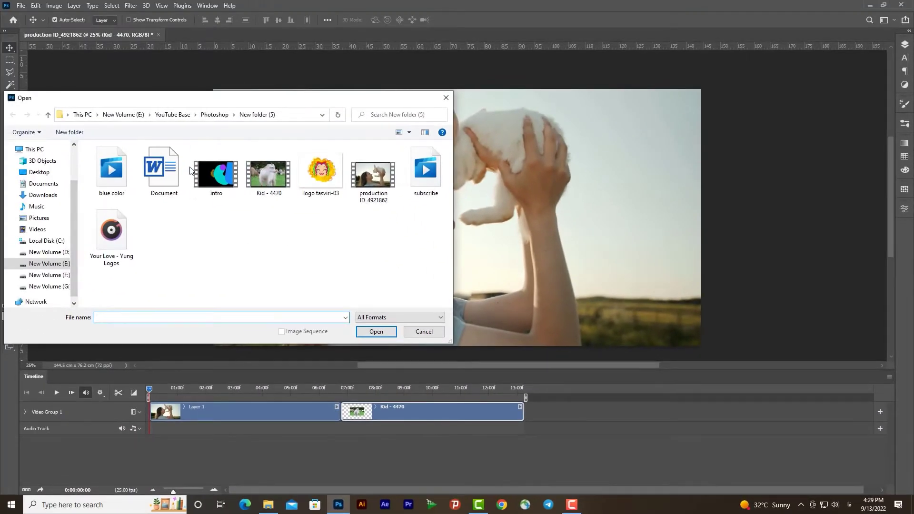
double_click(206, 175)
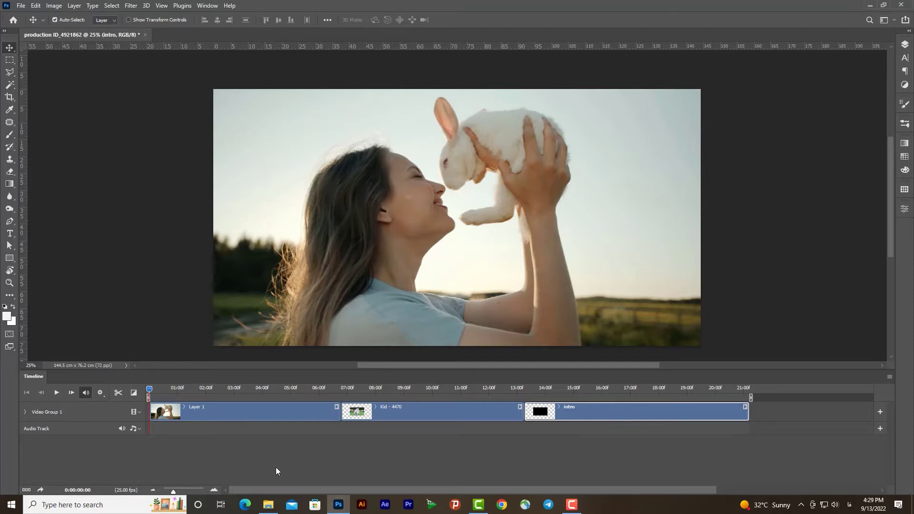
left_click_drag(173, 491, 170, 491)
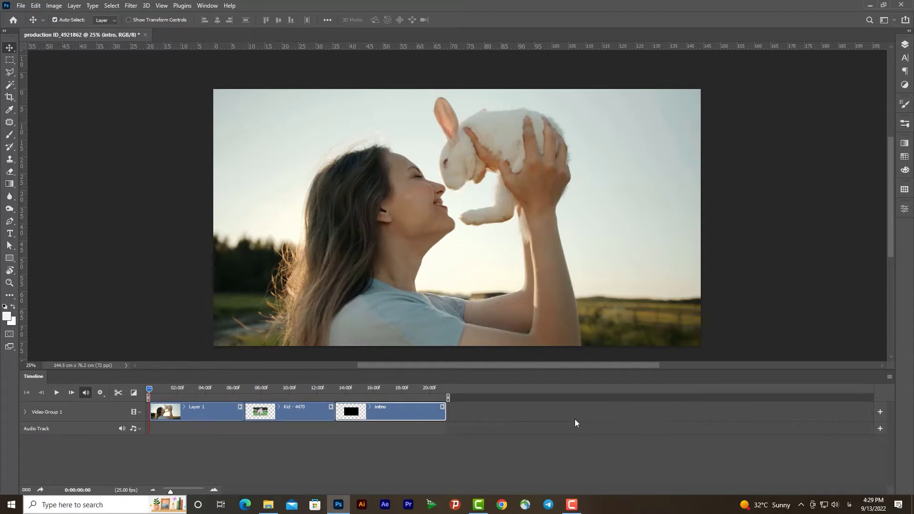
key("Delete")
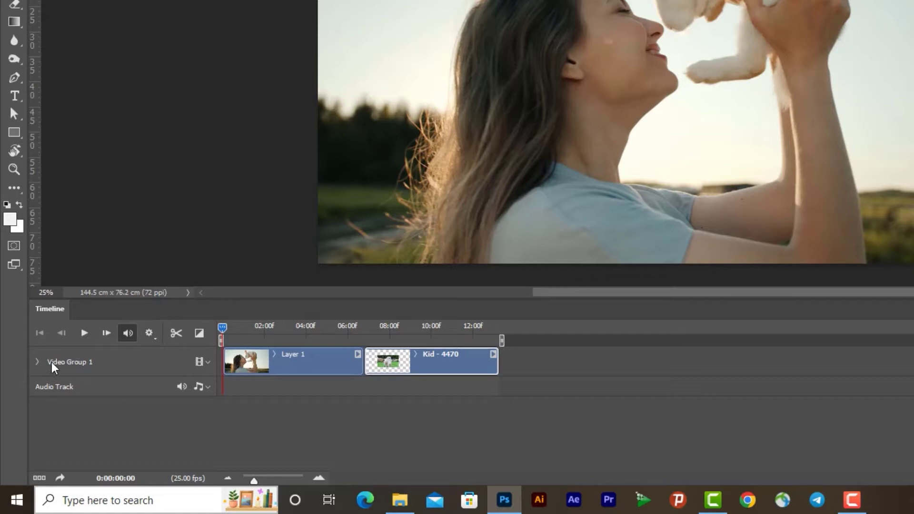
Step: Put the Your Love - Yung Logos song on the Audio Track and zoom out to show it all
left_click(107, 368)
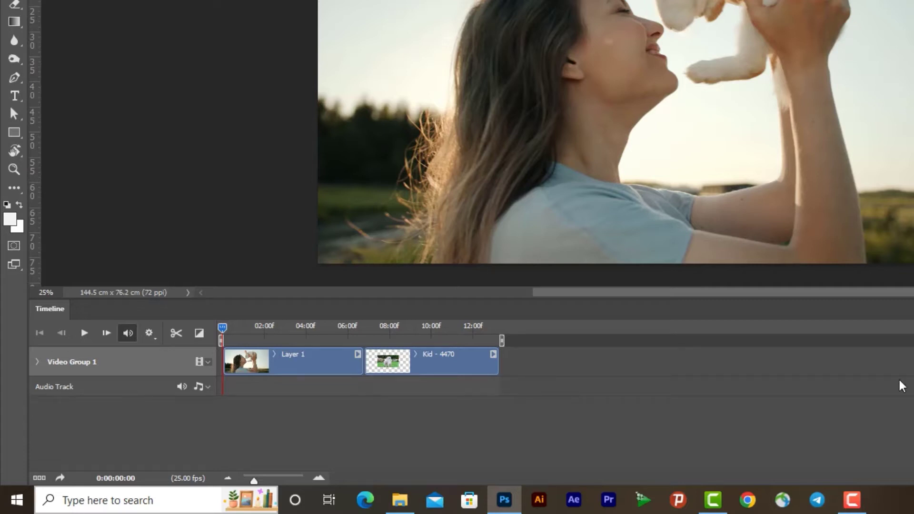
left_click(308, 396)
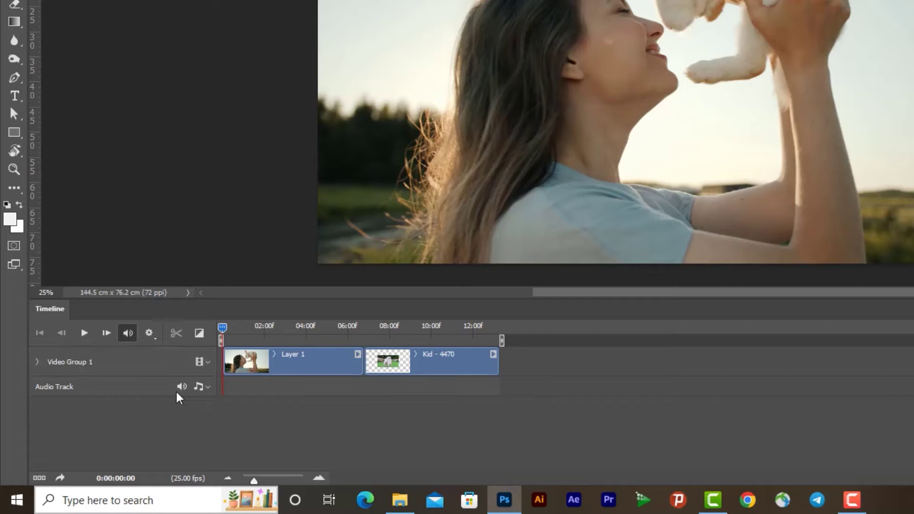
left_click(208, 387)
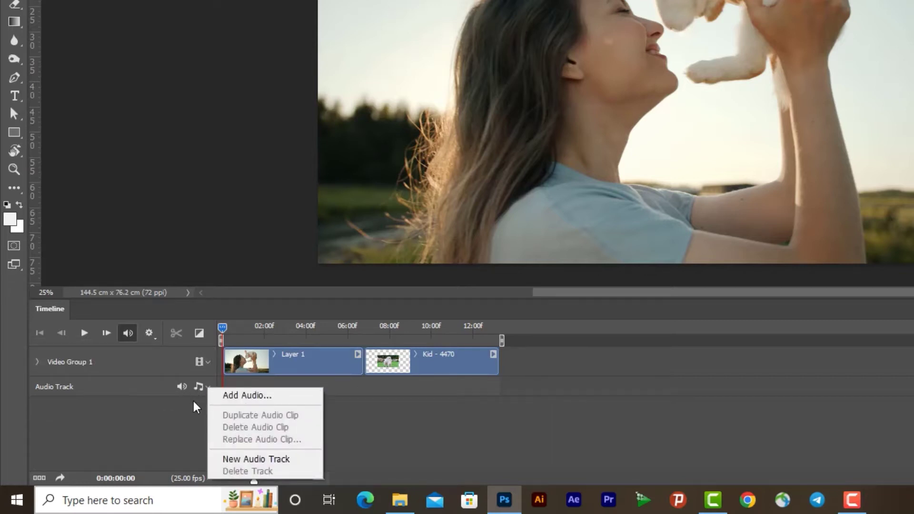
left_click(250, 396)
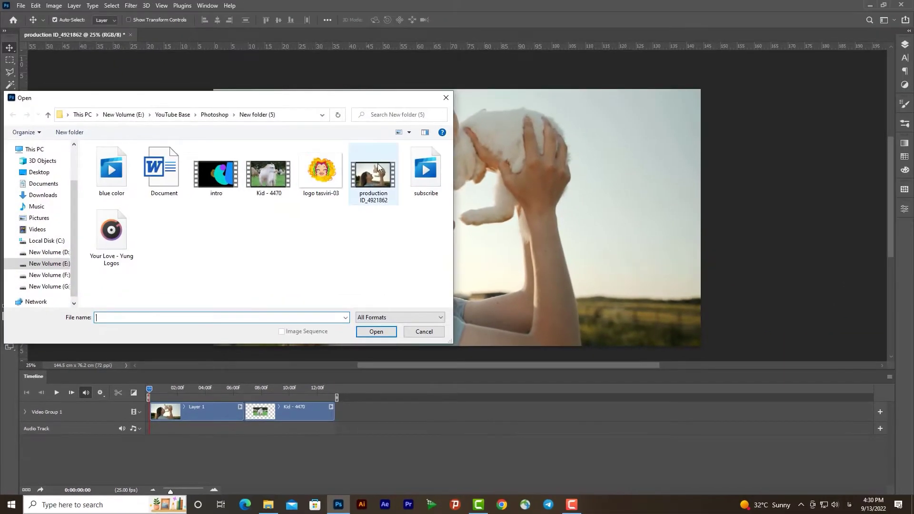
double_click(114, 233)
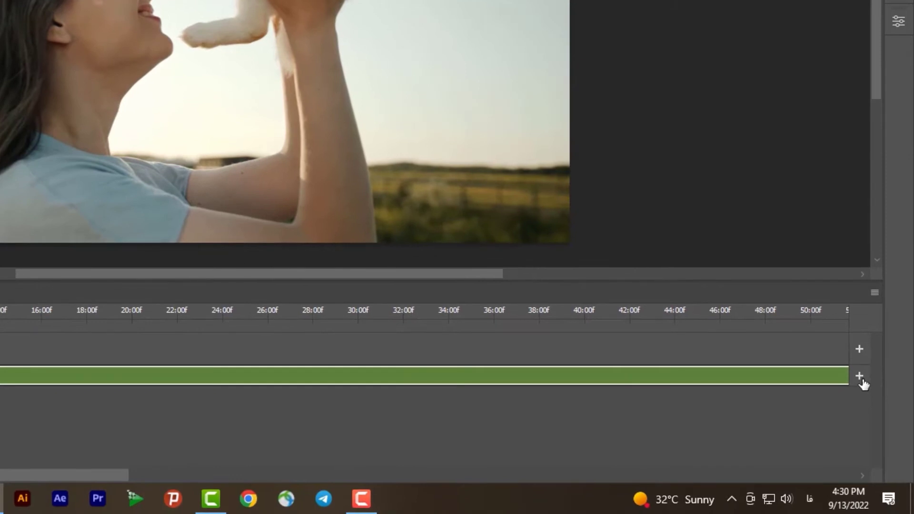
left_click(860, 377)
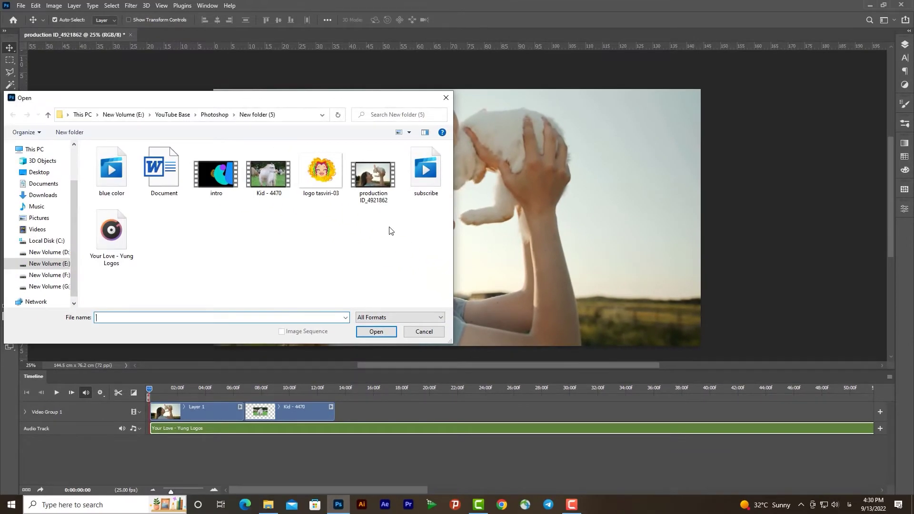
left_click(430, 333)
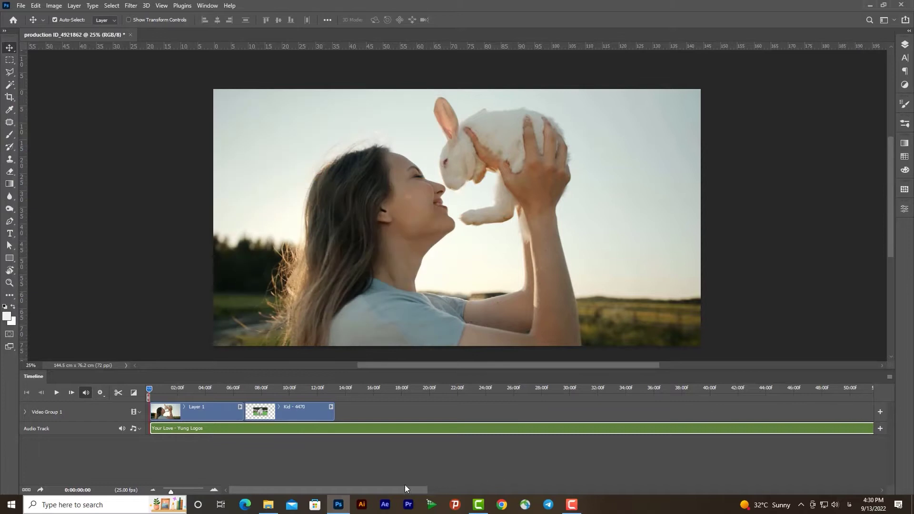
left_click_drag(191, 490, 162, 491)
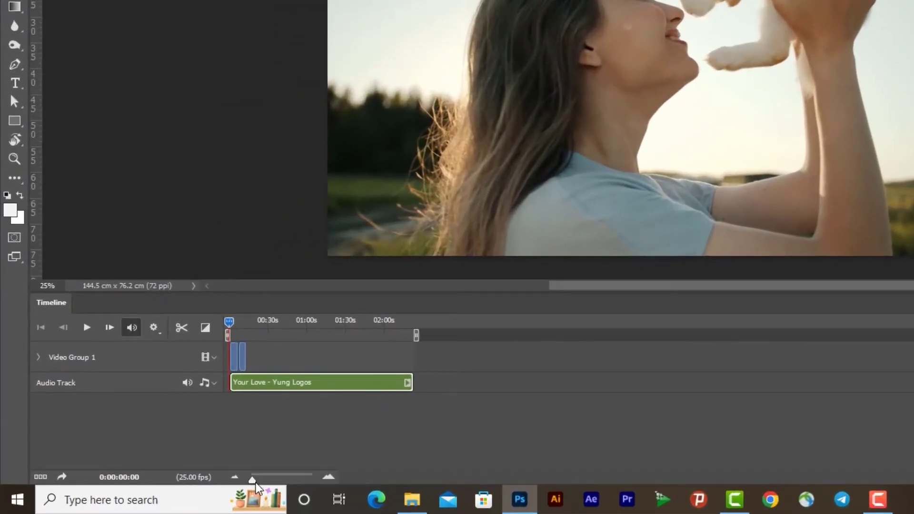
mouse_move(255, 487)
left_mouse_down()
mouse_move(268, 488)
mouse_move(265, 480)
left_mouse_up()
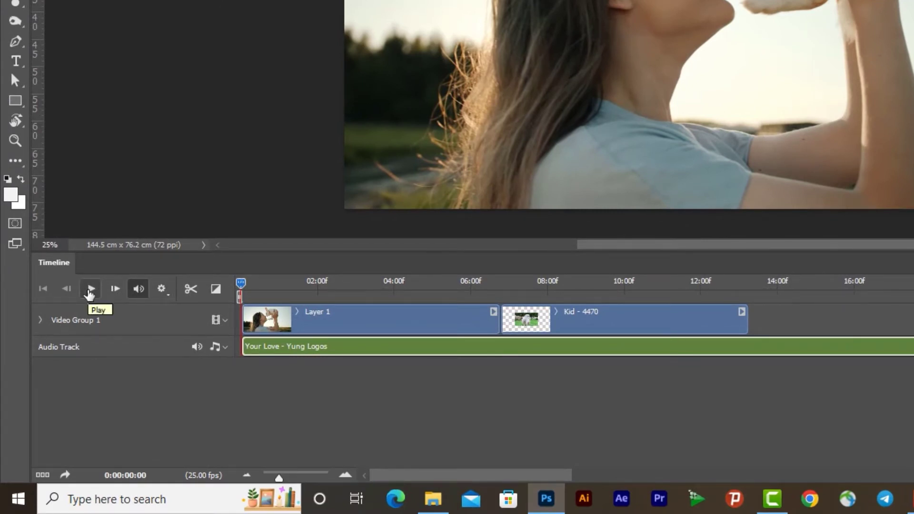
left_click(89, 292)
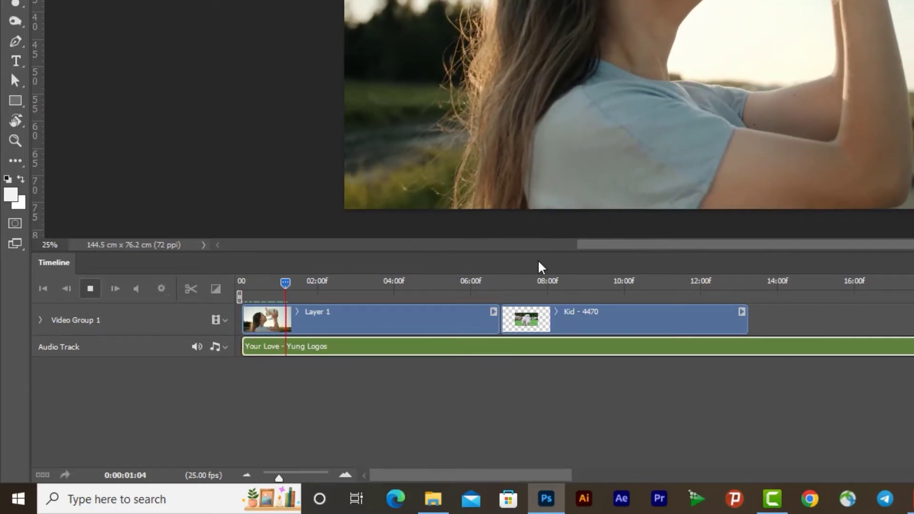
key("space")
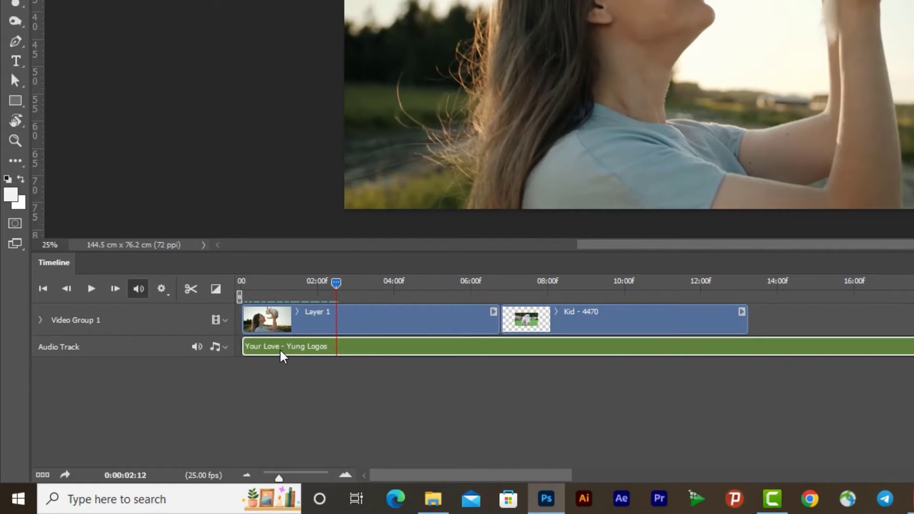
left_click_drag(335, 285, 271, 285)
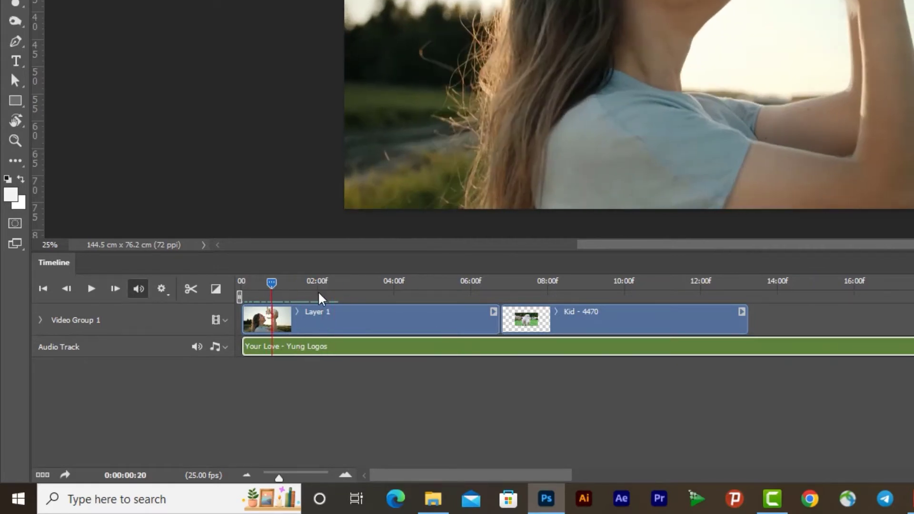
left_click(301, 299)
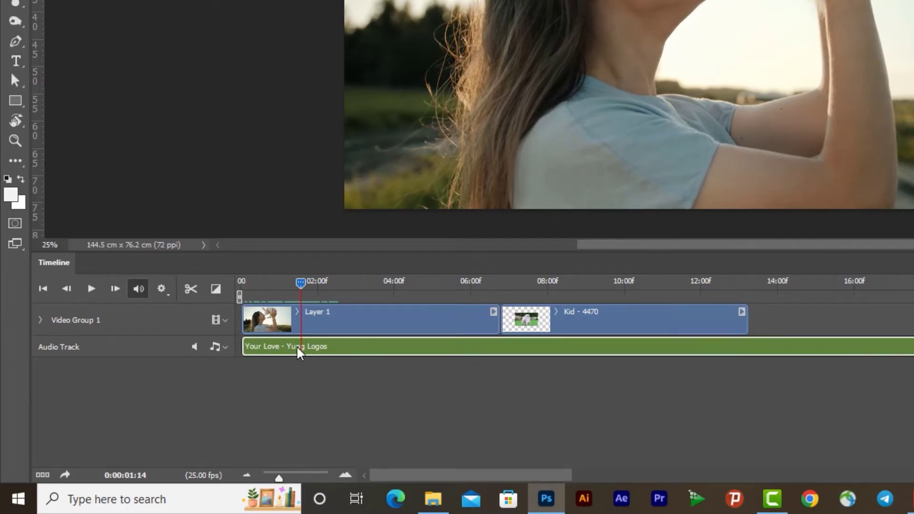
left_click_drag(301, 283, 241, 283)
left_click(90, 289)
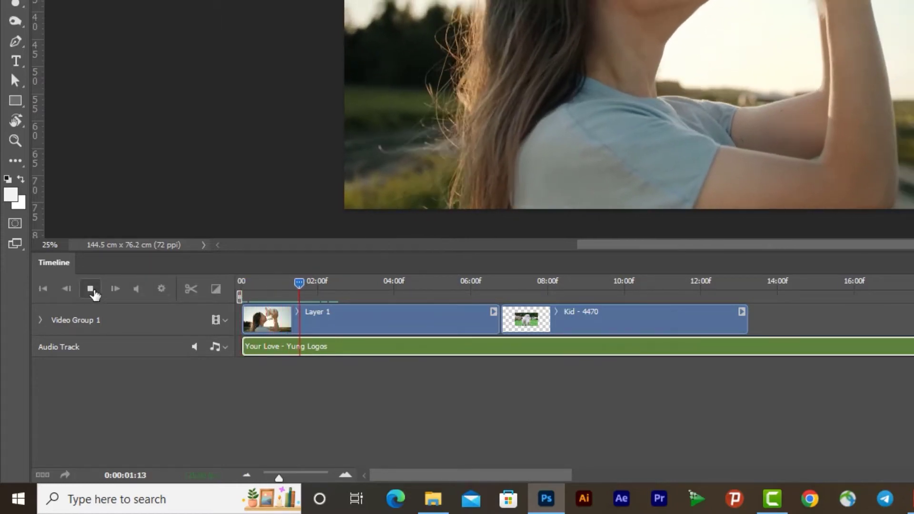
left_click(90, 289)
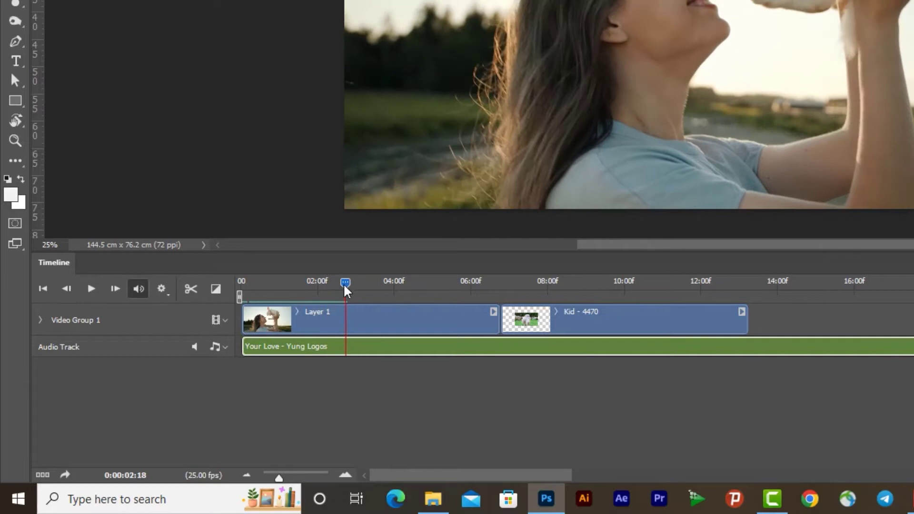
left_click_drag(344, 285, 376, 284)
left_click(490, 286)
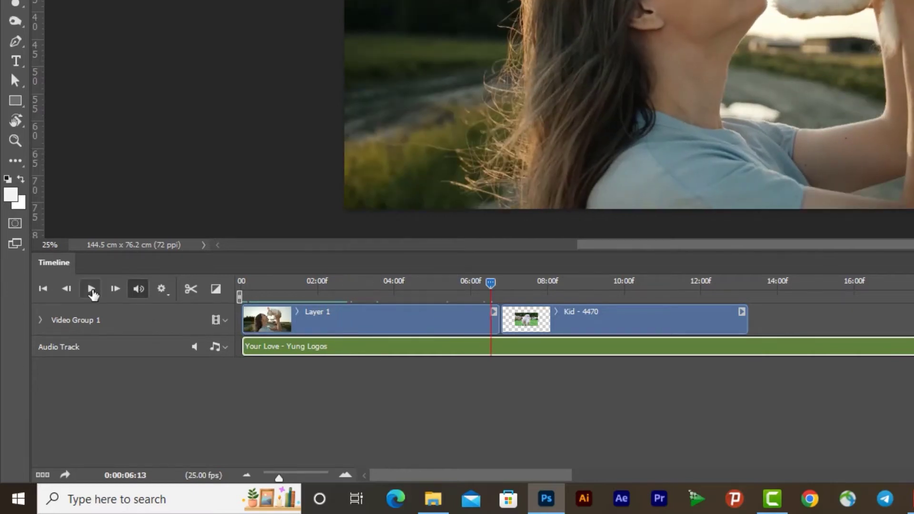
left_click(91, 290)
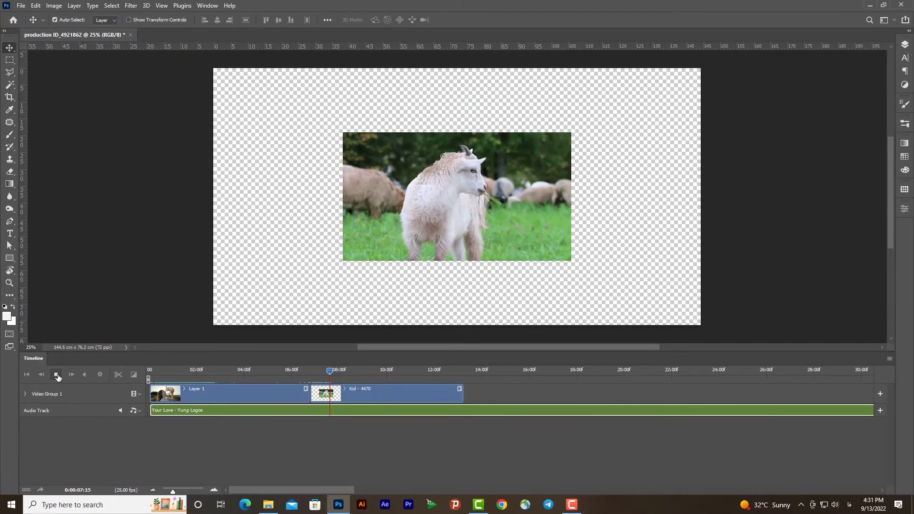
Step: Convert the Kid - 4470 layer to a smart object and scale it to fill the canvas
left_click(56, 375)
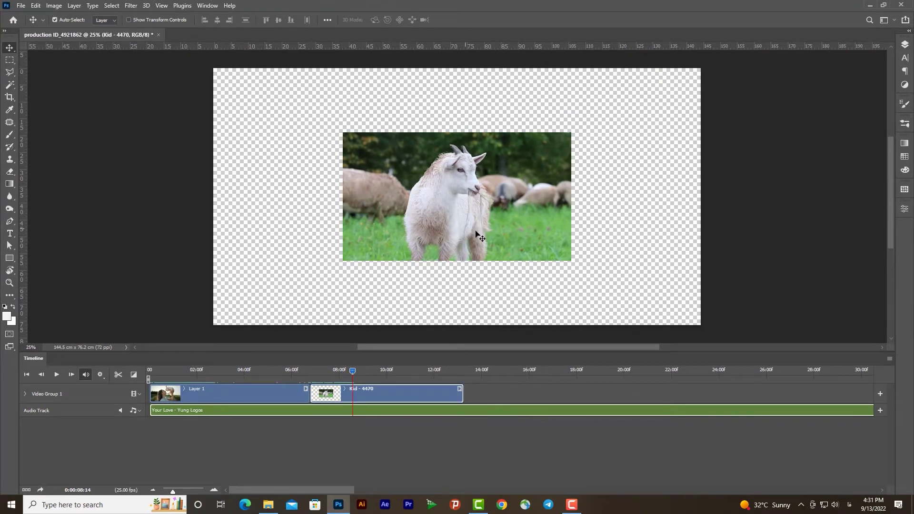
key("ctrl")
key("ctrl+t")
left_click(426, 188)
left_click_drag(572, 261, 635, 294)
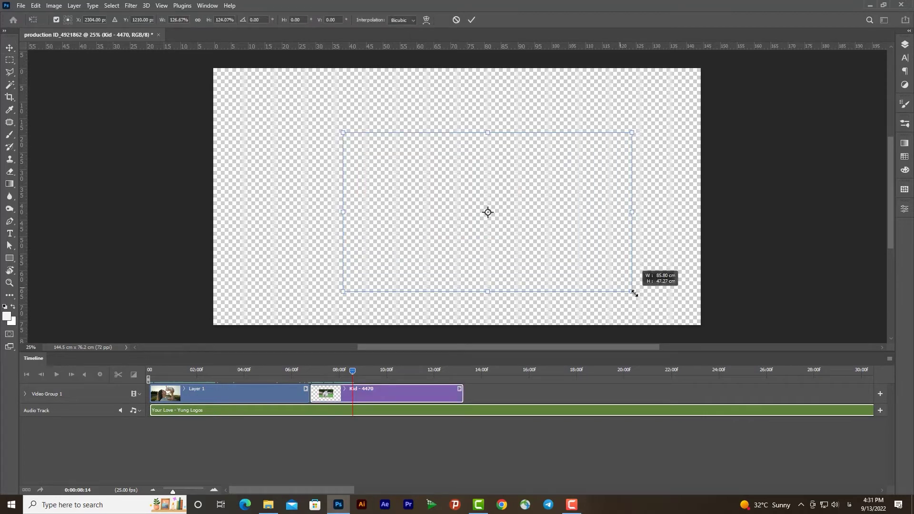
key("Escape")
key("ctrl+t")
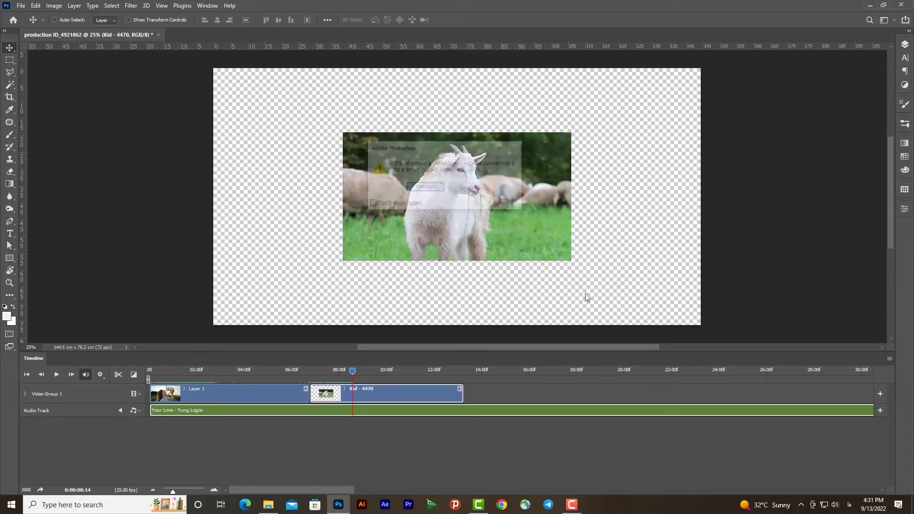
left_click(430, 190)
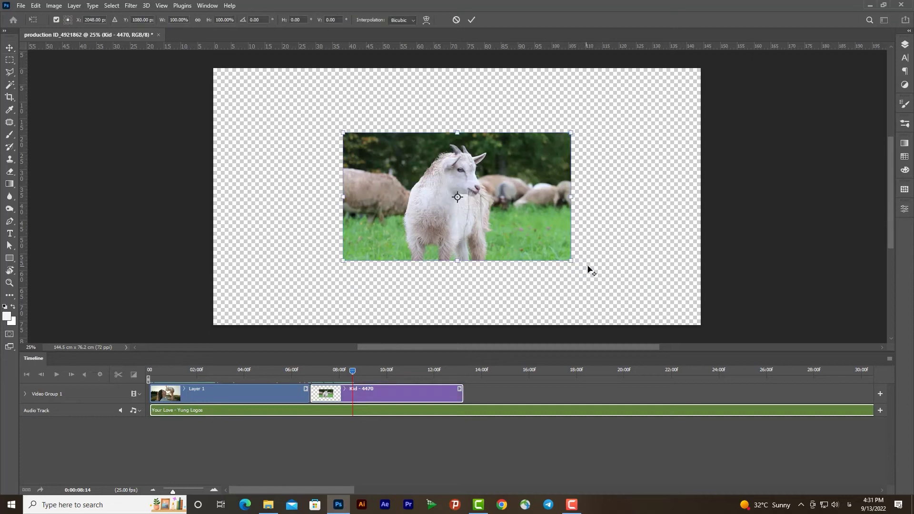
left_click_drag(573, 263, 717, 324)
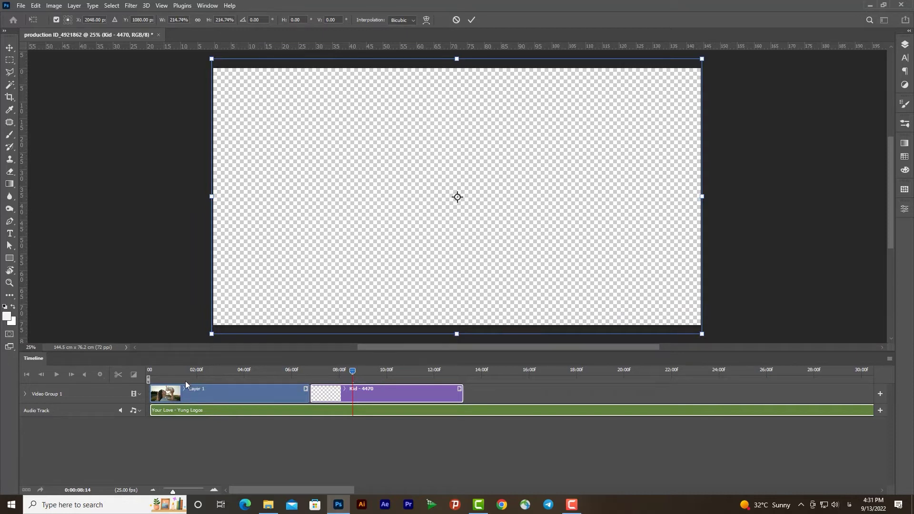
key("Return")
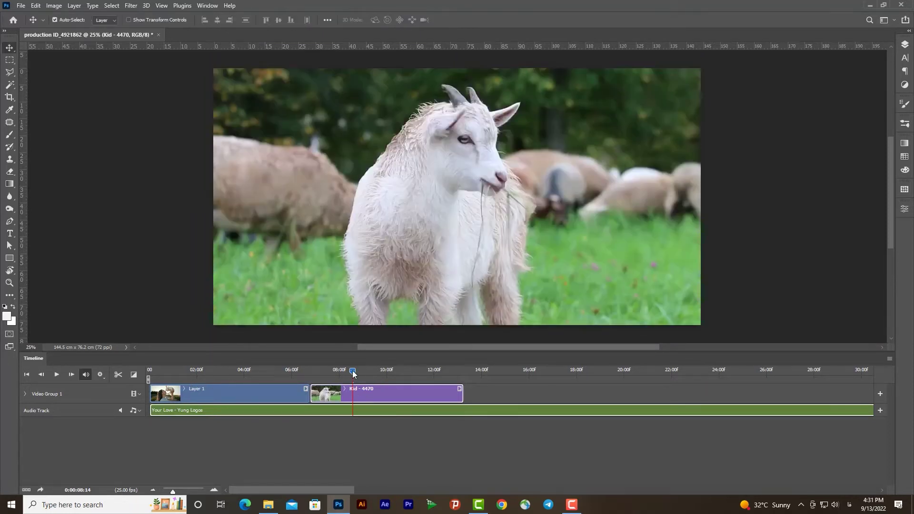
Step: Scrub the timeline to check the rabbit clip and the enlarged goat clip
left_click_drag(353, 374, 205, 376)
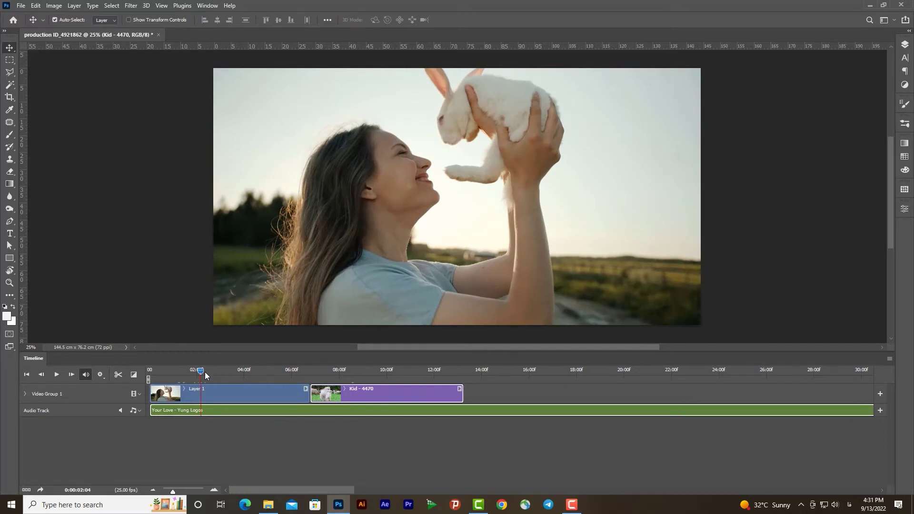
left_click(404, 377)
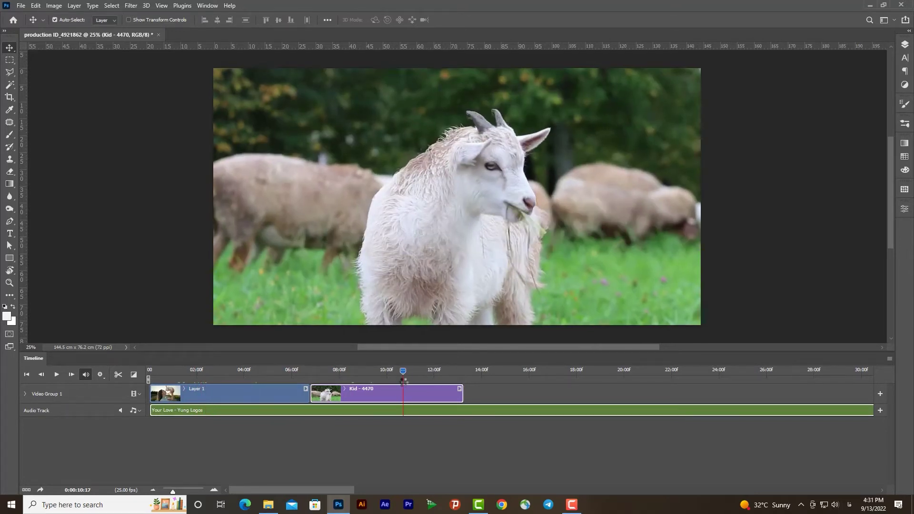
left_click_drag(403, 371, 199, 376)
left_click(728, 371)
left_click(803, 388)
mouse_move(802, 391)
left_mouse_down()
mouse_move(270, 391)
mouse_move(403, 370)
left_mouse_up()
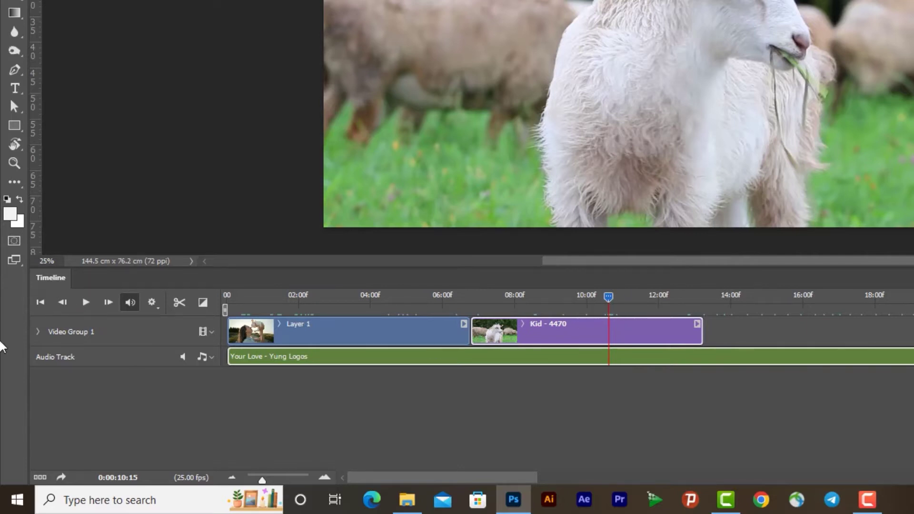
left_click(41, 303)
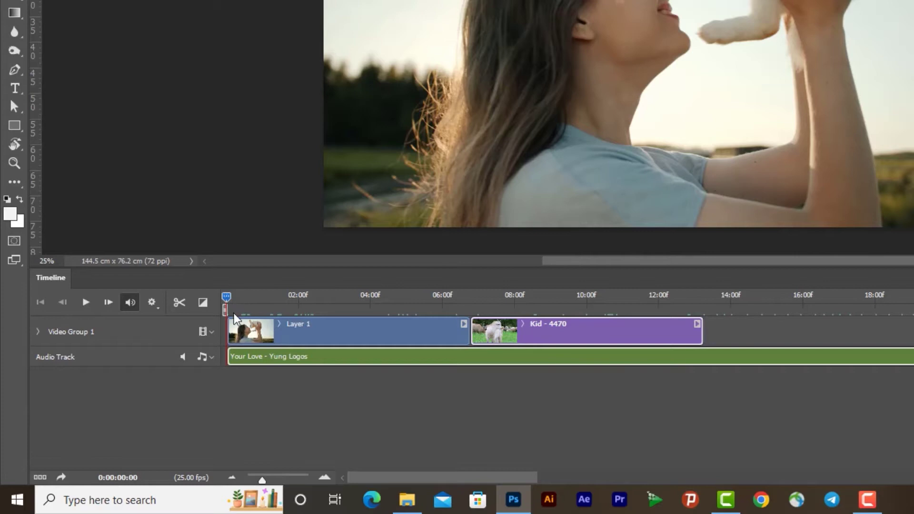
left_click_drag(227, 298, 246, 298)
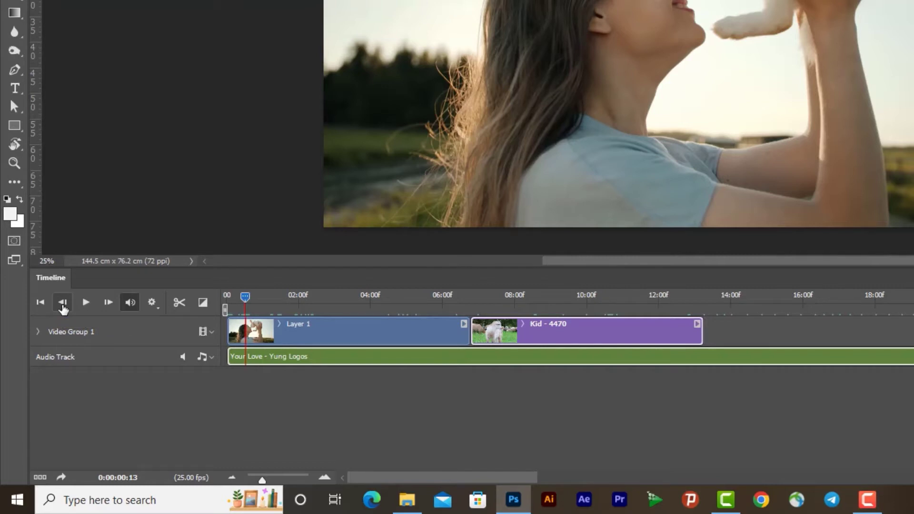
left_click(63, 304)
left_click(61, 305)
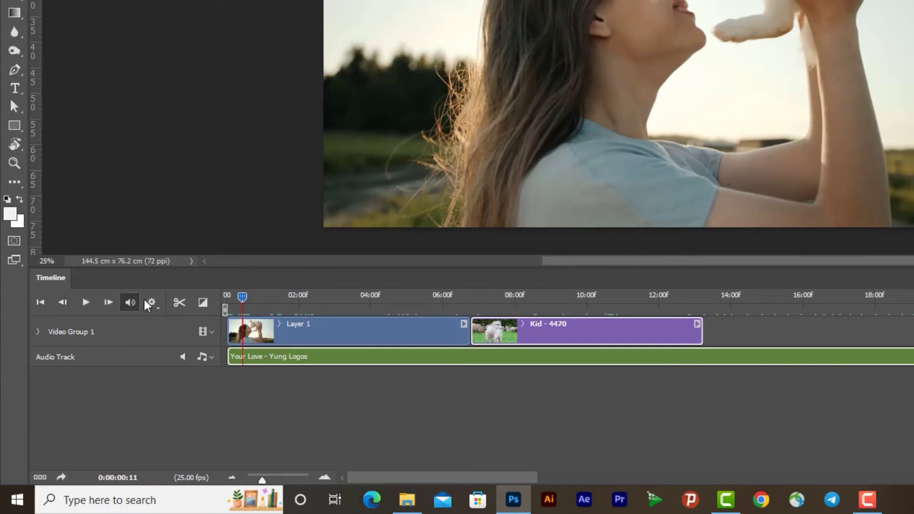
left_click(62, 304)
left_click(62, 305)
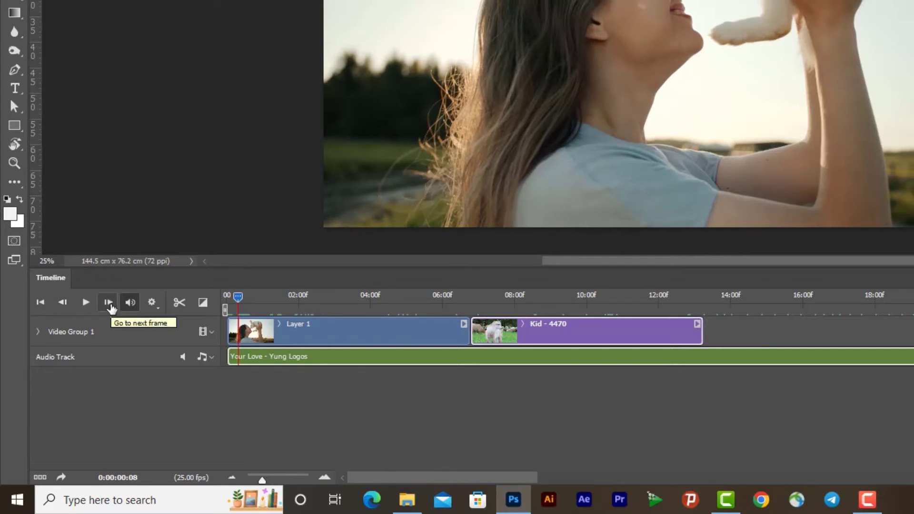
left_click(112, 307)
left_click(112, 310)
left_click(111, 311)
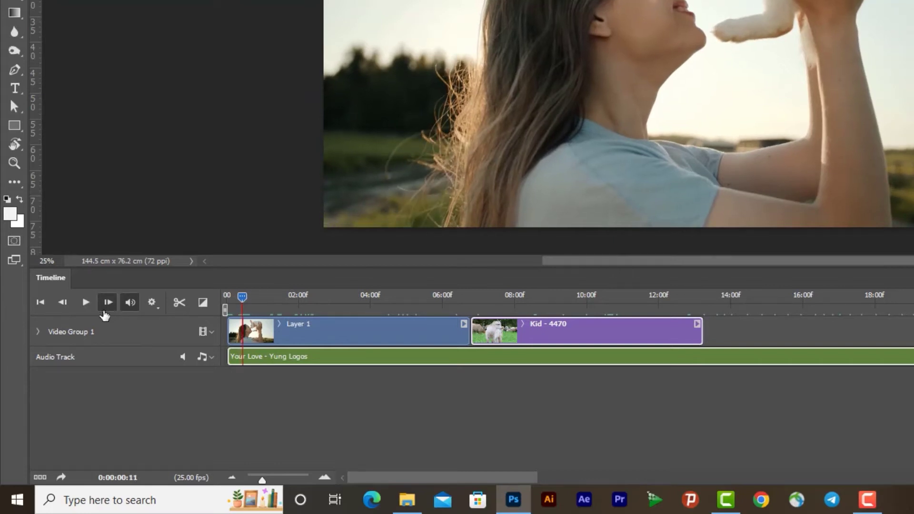
left_click(41, 306)
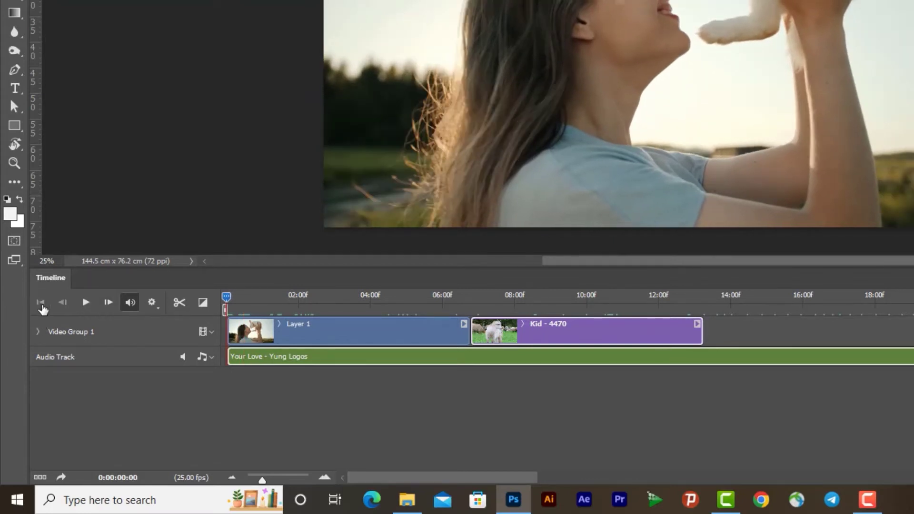
left_click(87, 309)
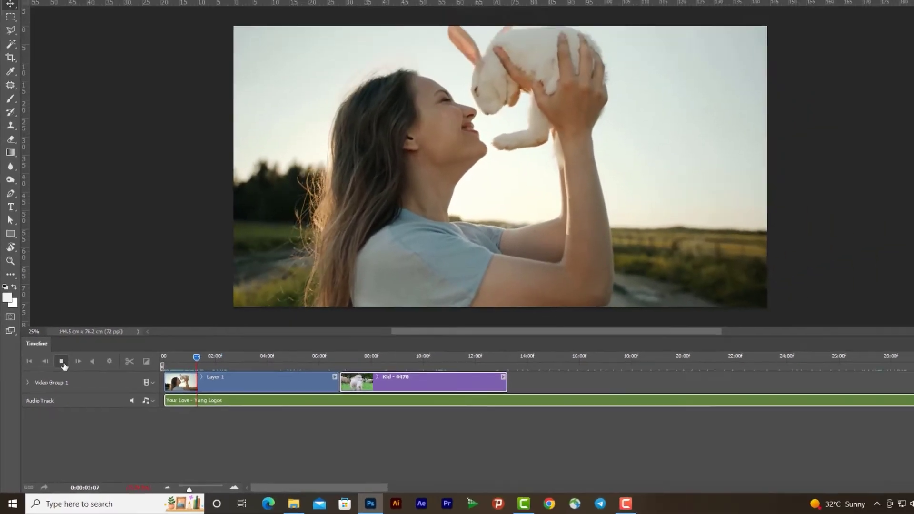
Step: Preview the Kid - 4470 goat clip with audio muted, then return to the first frame
left_click(58, 373)
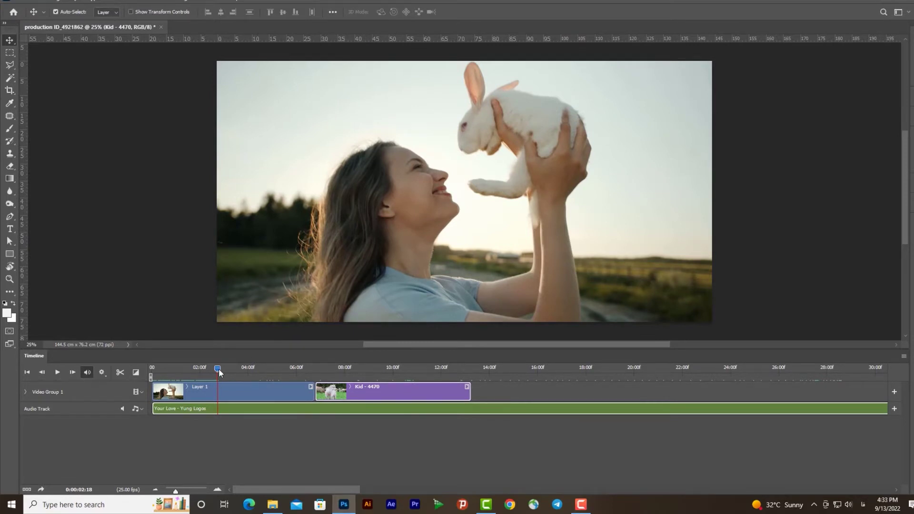
left_click_drag(220, 368, 378, 384)
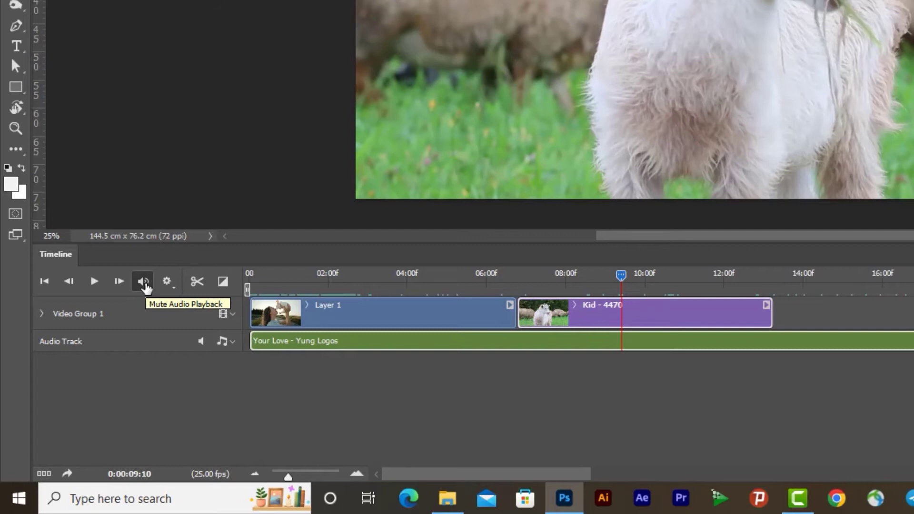
left_click(143, 282)
left_click(94, 284)
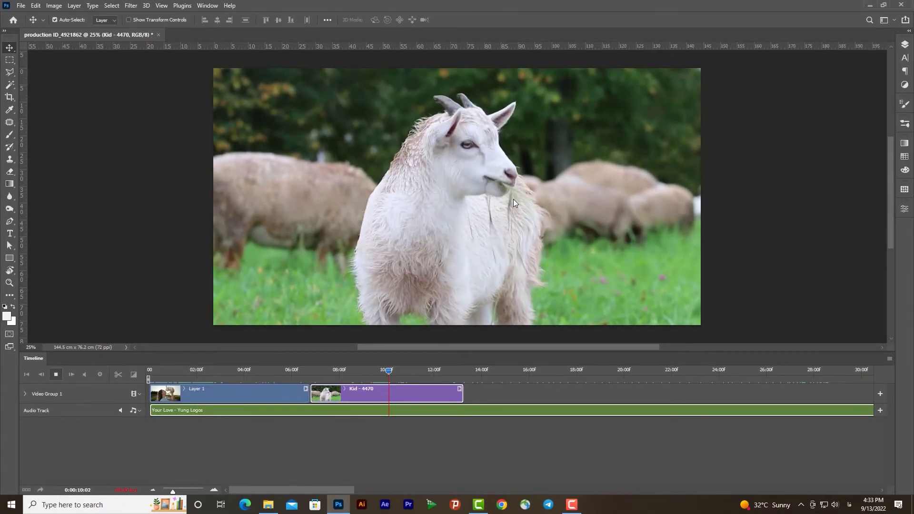
left_click(56, 374)
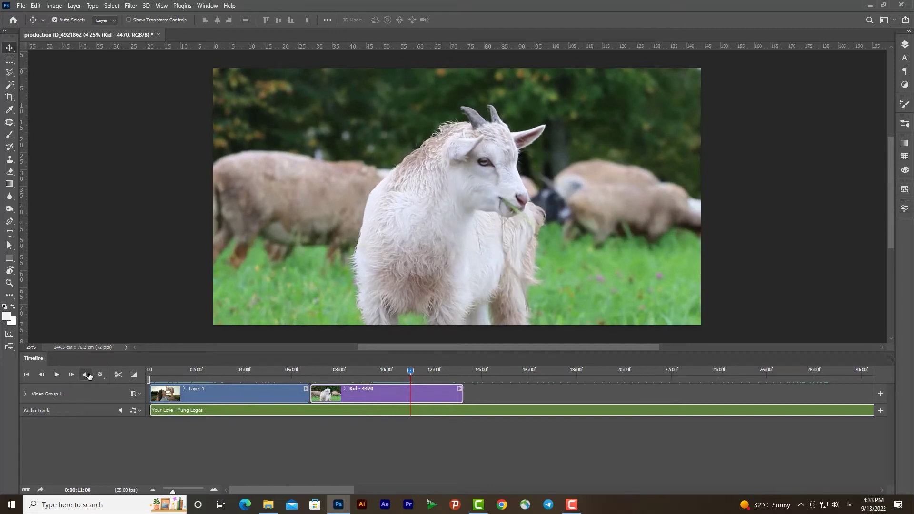
left_click(57, 375)
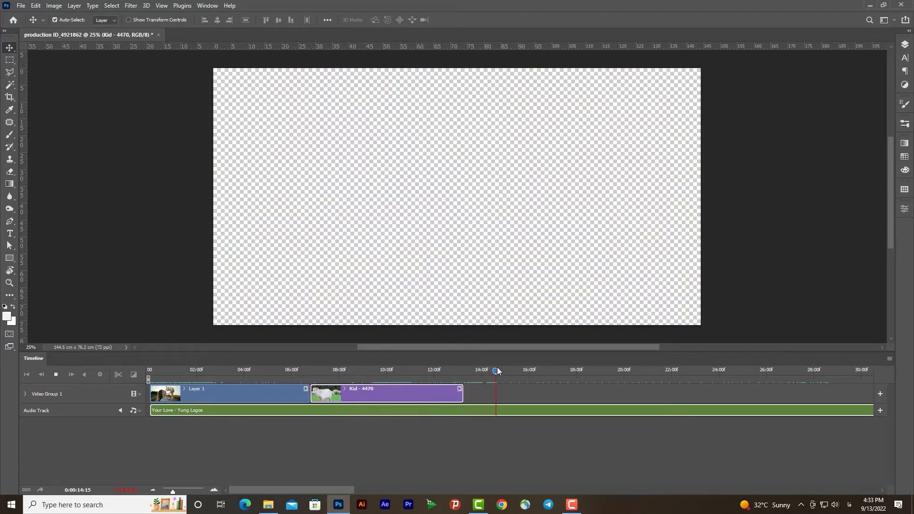
left_click(338, 371)
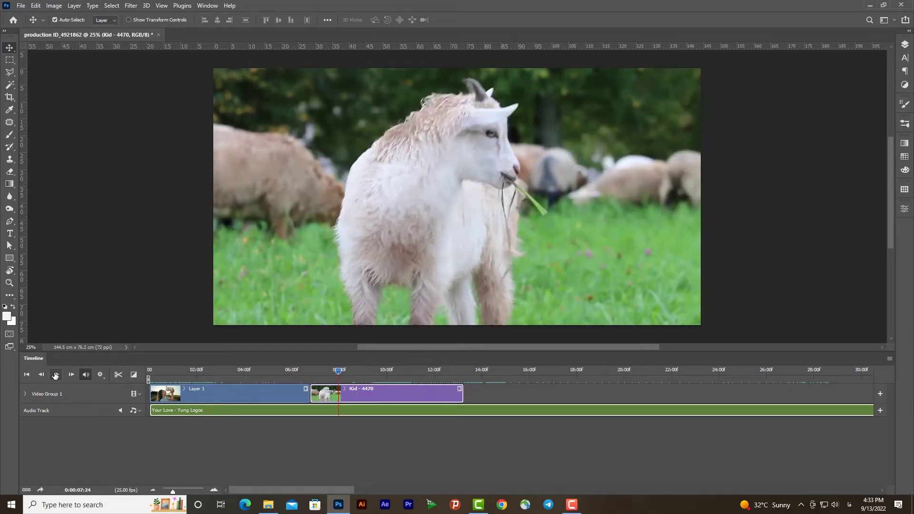
left_click(55, 375)
left_click(55, 377)
left_click(26, 375)
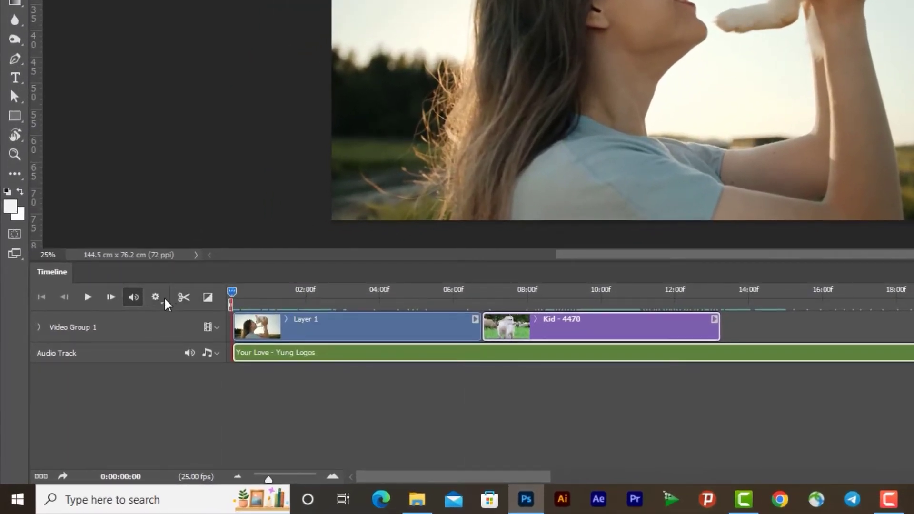
Step: Set the timeline playback resolution to 50% and zoom the timeline in on Layer 1
left_click(159, 304)
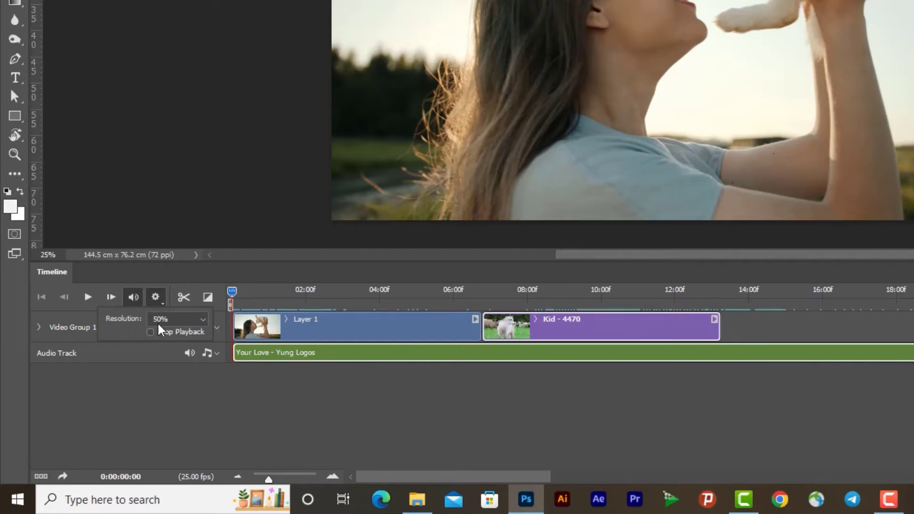
left_click(193, 324)
left_click(174, 331)
left_click(162, 354)
left_click(175, 320)
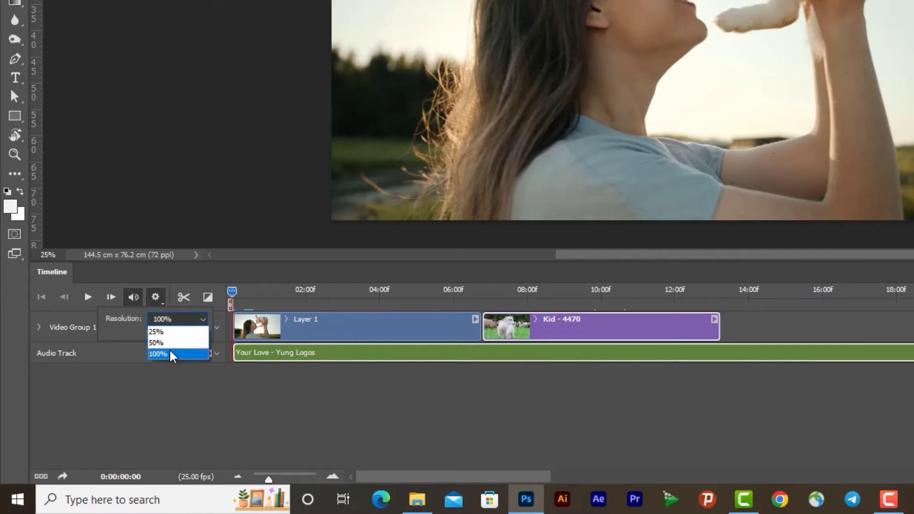
left_click(162, 343)
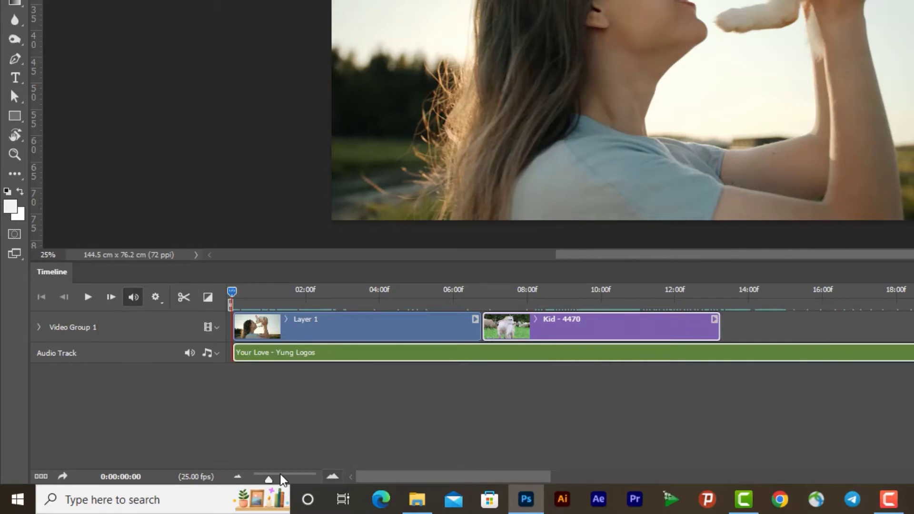
left_click_drag(268, 479, 276, 480)
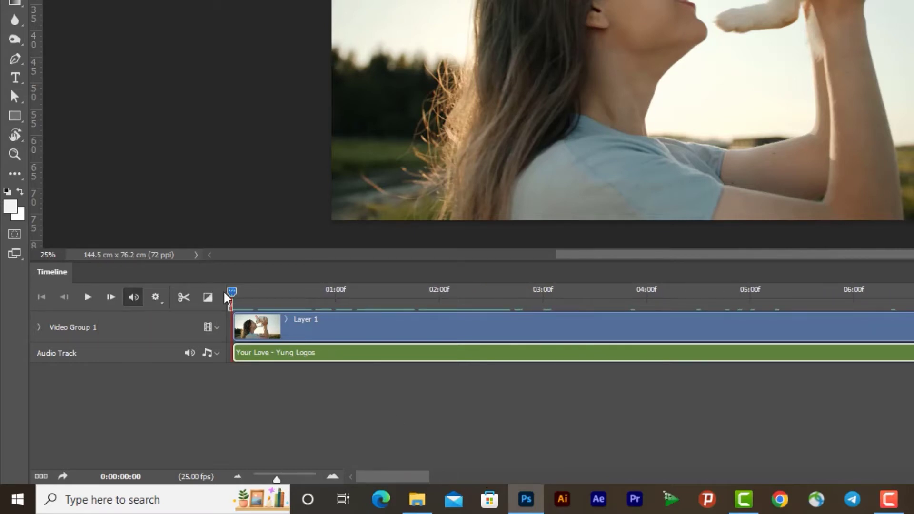
Step: Split the Layer 1 clip at the 03:00 playhead mark, creating Layer 1 copy
left_click(484, 292)
key("space")
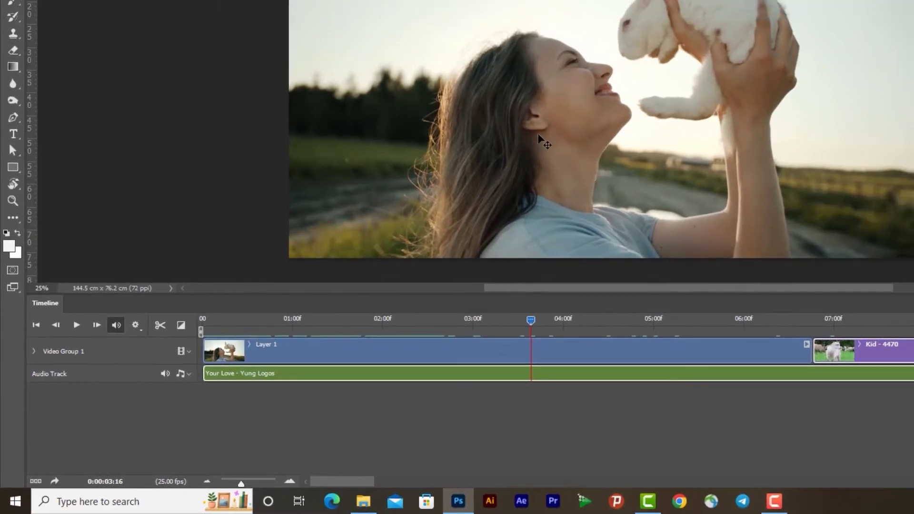
left_click(437, 352)
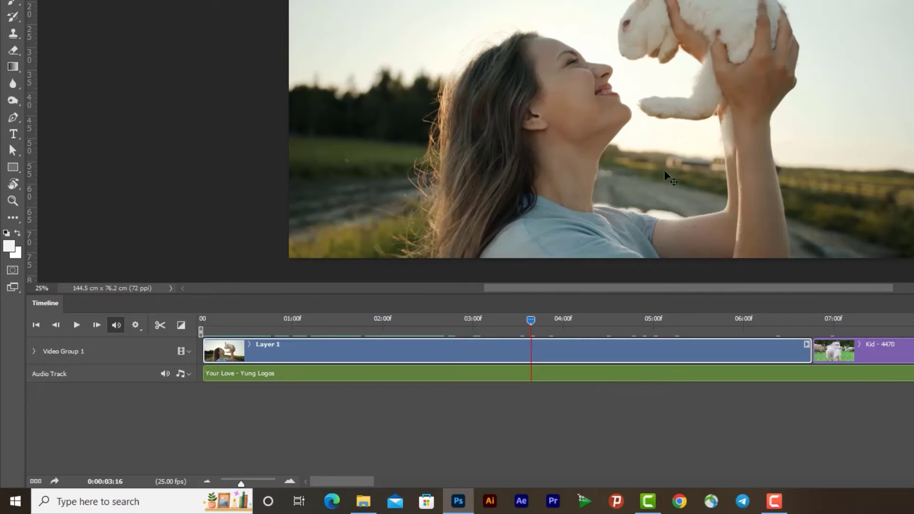
left_click(471, 324)
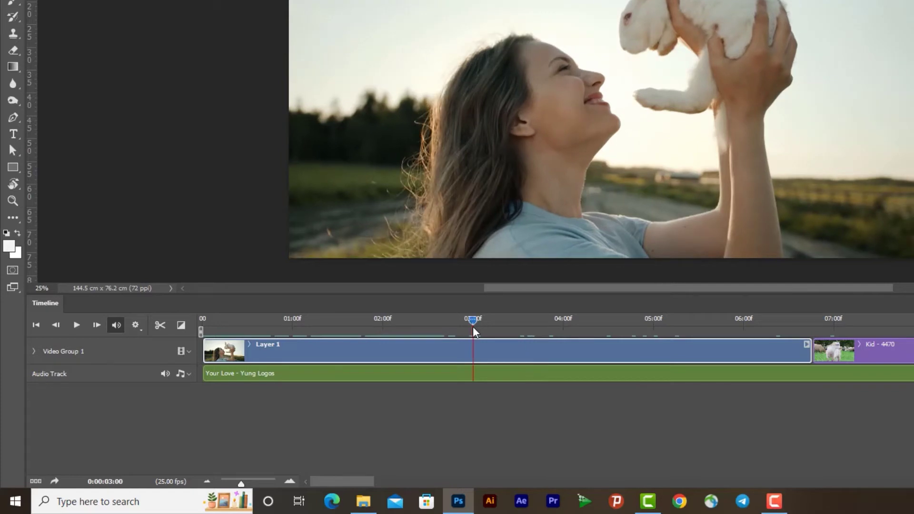
left_click(160, 324)
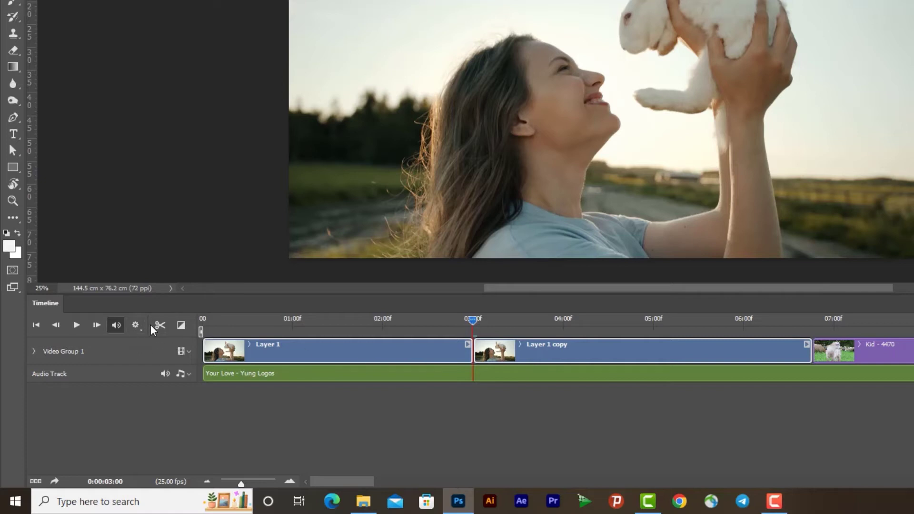
left_click_drag(473, 321, 571, 329)
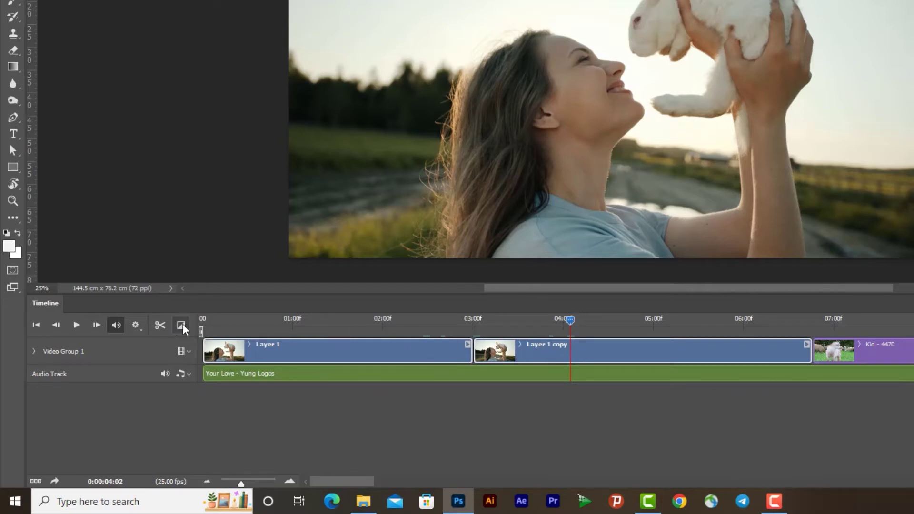
Step: Select the Layer 1 clip with the playhead near 02:08 and open the Layers panel
left_click_drag(571, 320, 397, 320)
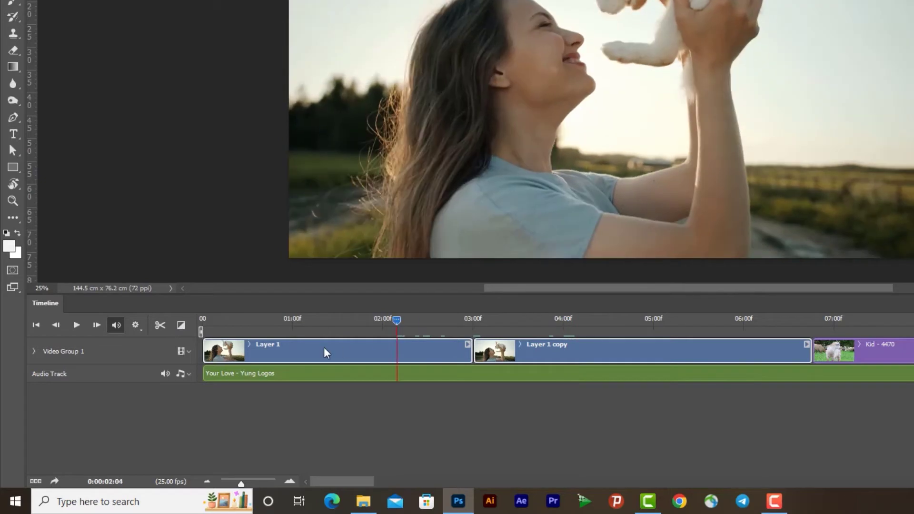
left_click(313, 352)
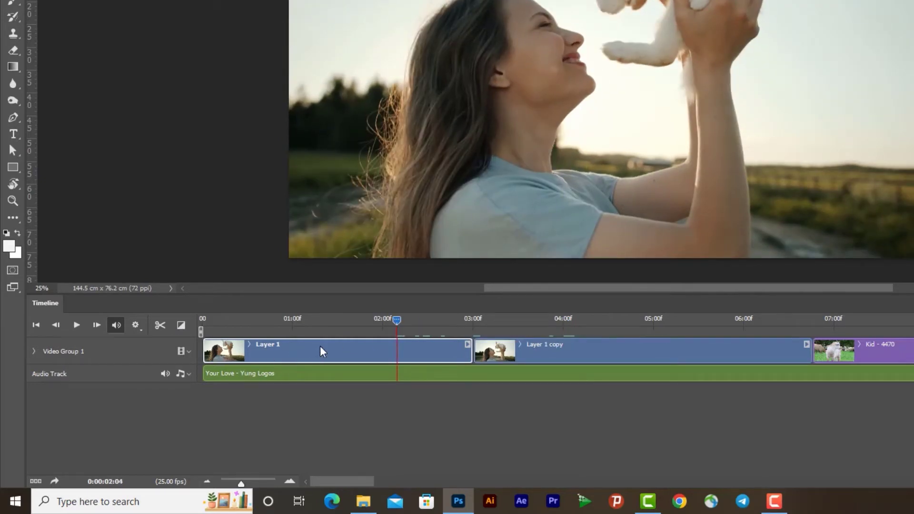
left_click_drag(399, 325, 414, 350)
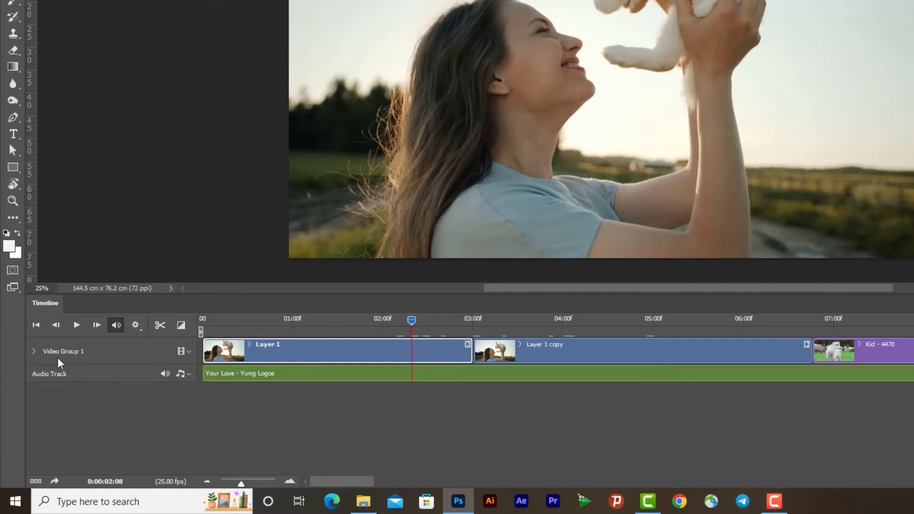
left_click(33, 352)
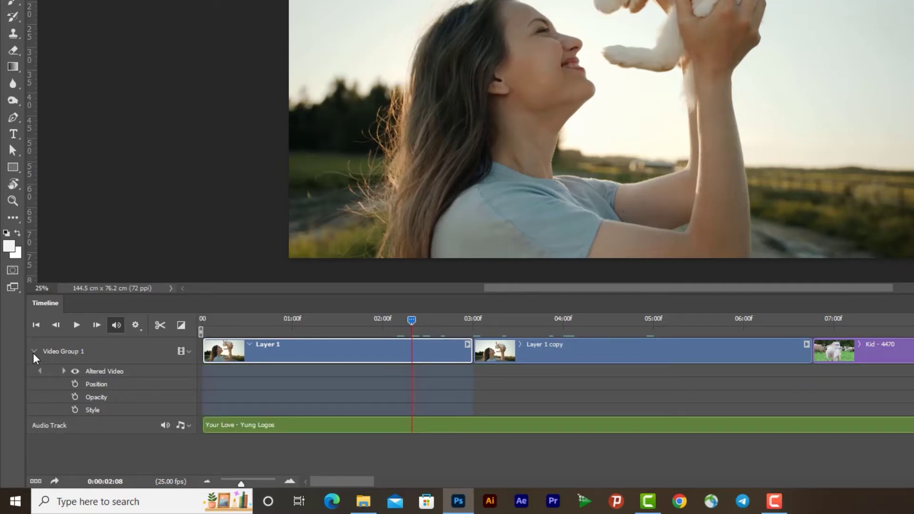
left_click(34, 351)
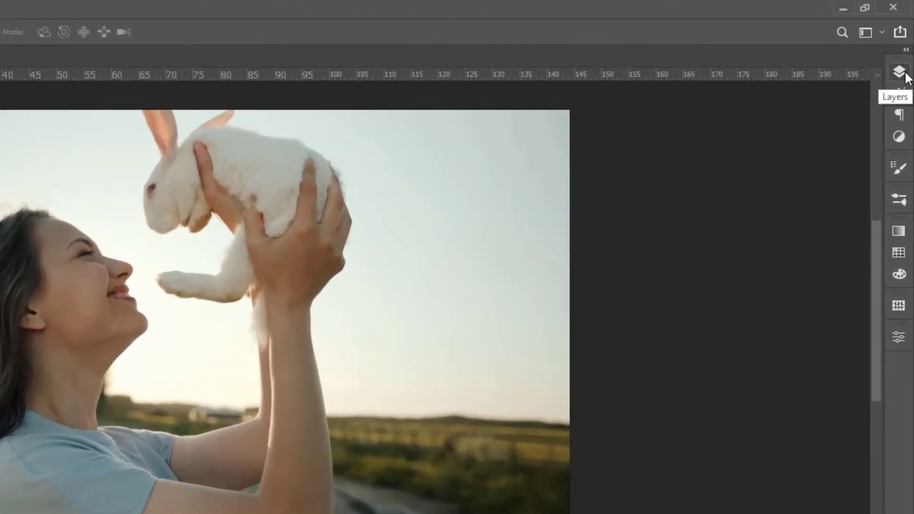
left_click(906, 75)
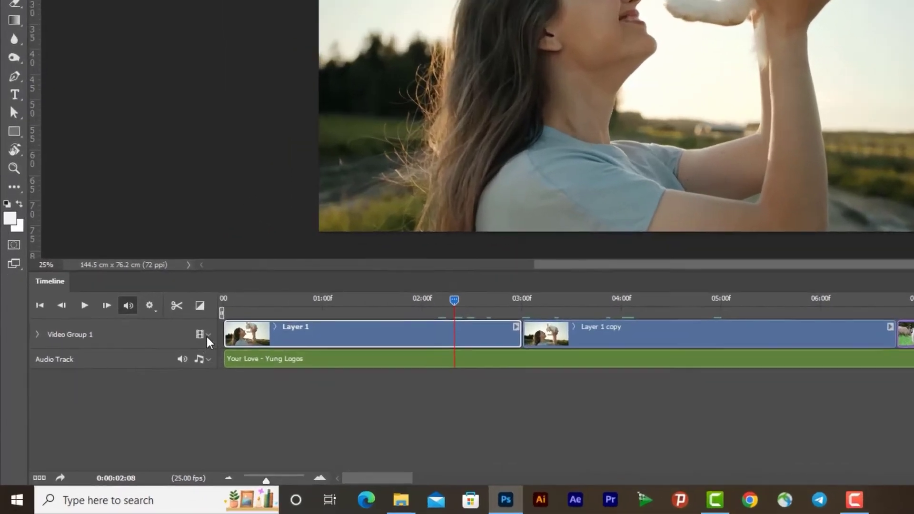
Step: Add a Video Group 2 track from the track menu and move Layer 1 copy onto it
left_click(139, 394)
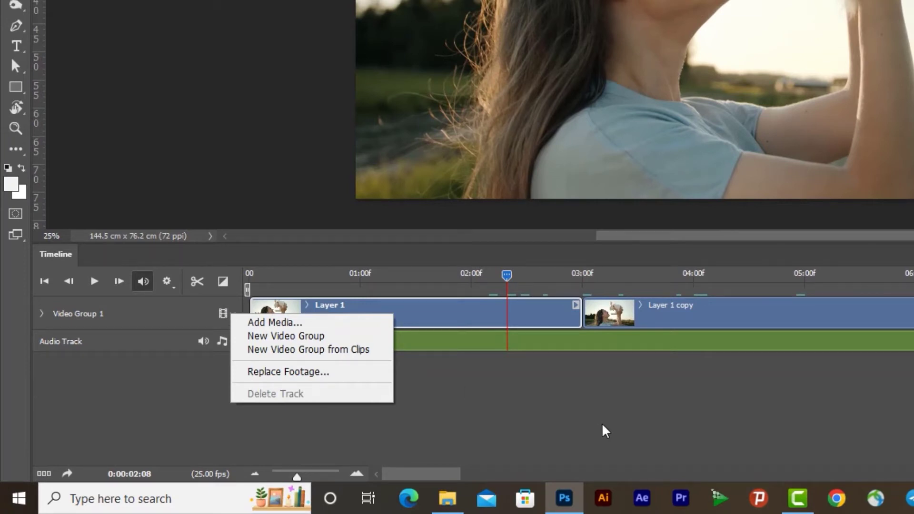
left_click(657, 310)
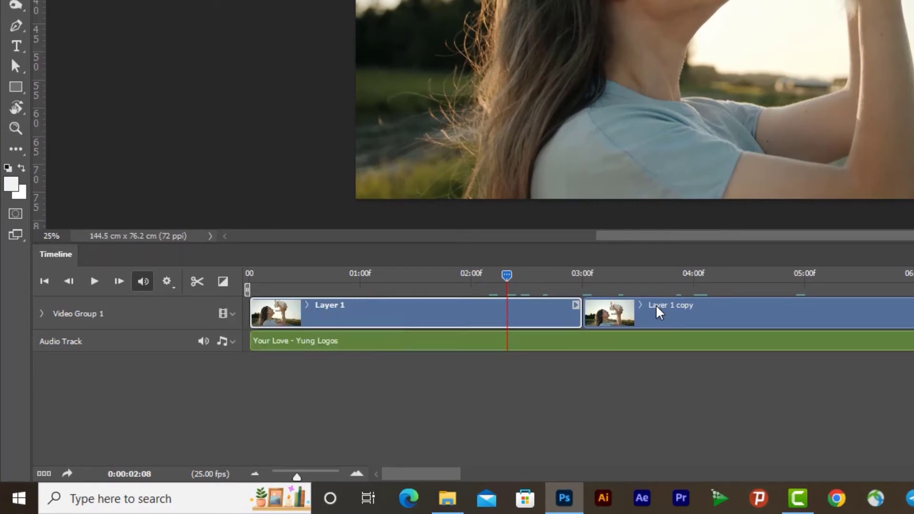
left_click(672, 320)
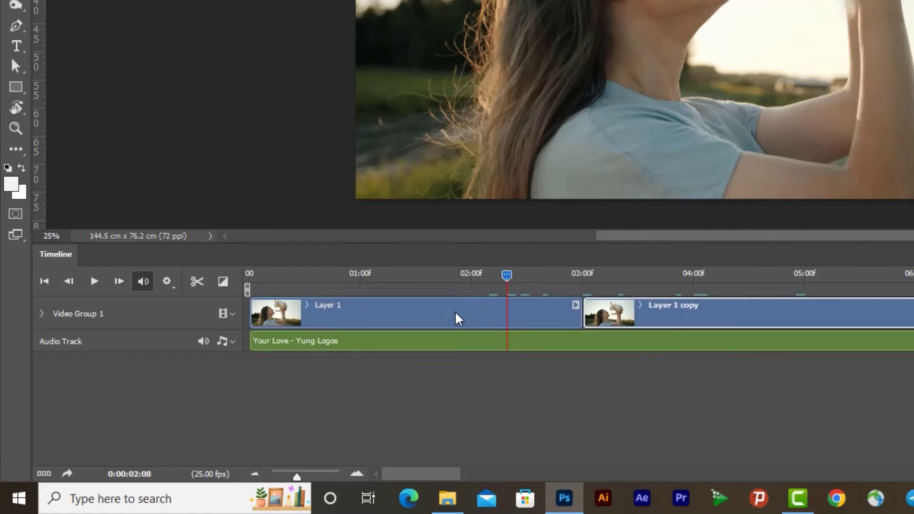
left_click(457, 316)
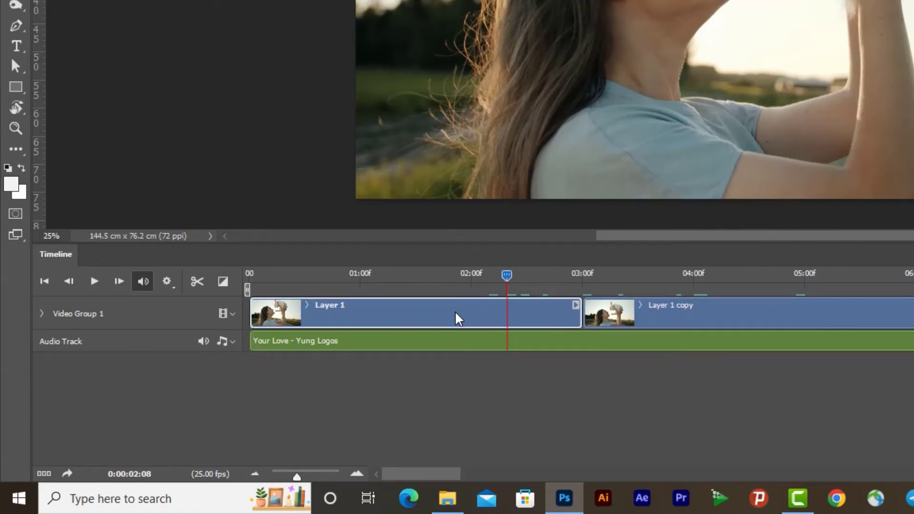
left_click(233, 315)
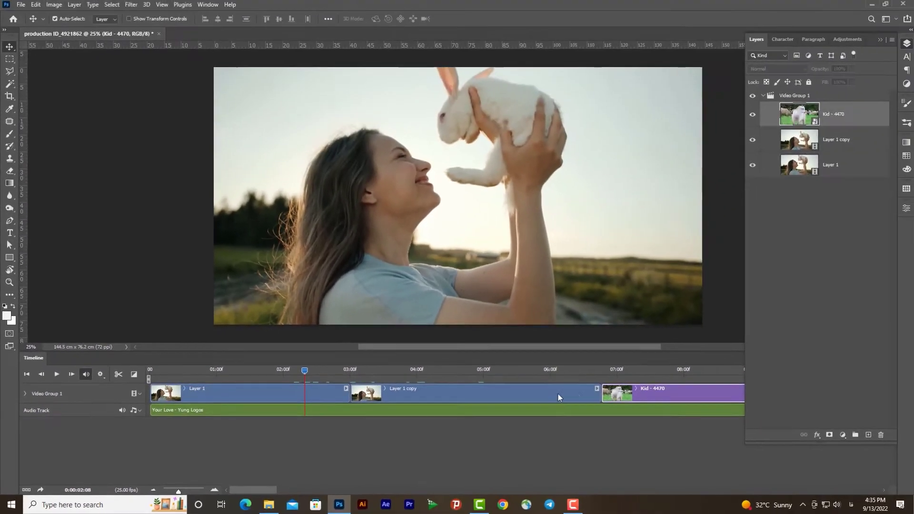
left_click(300, 397)
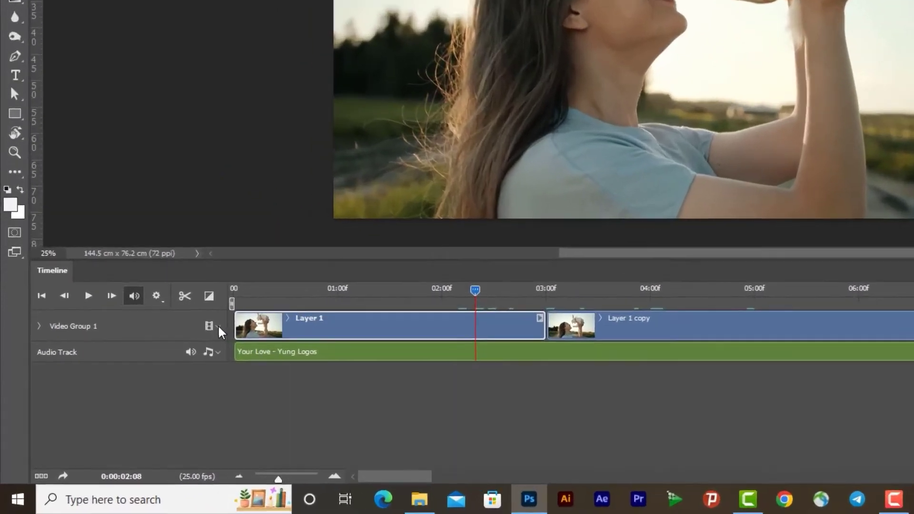
left_click(139, 394)
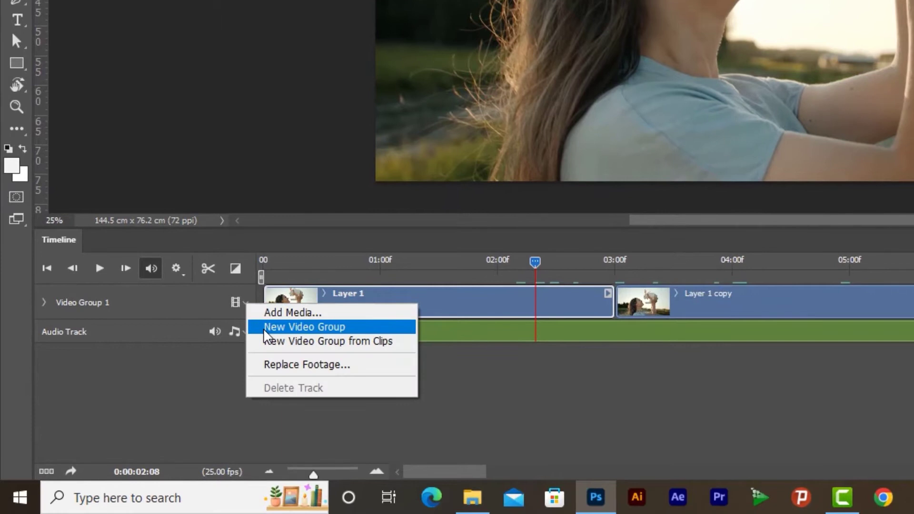
left_click(328, 327)
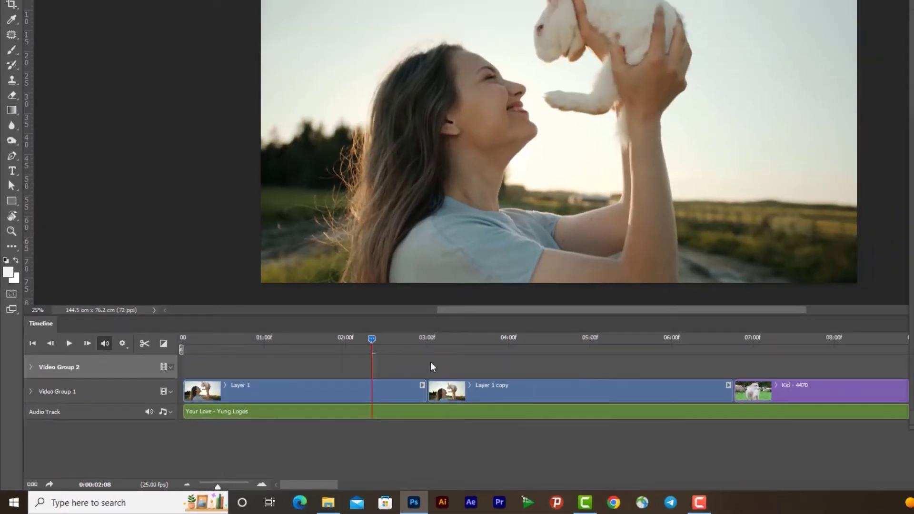
mouse_move(487, 393)
left_mouse_down()
mouse_move(487, 368)
mouse_move(352, 362)
left_mouse_up()
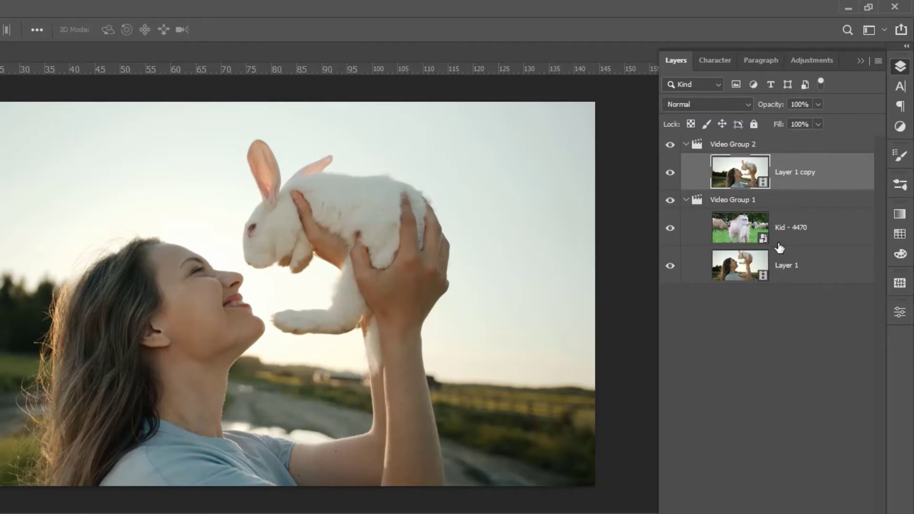
left_click(736, 235)
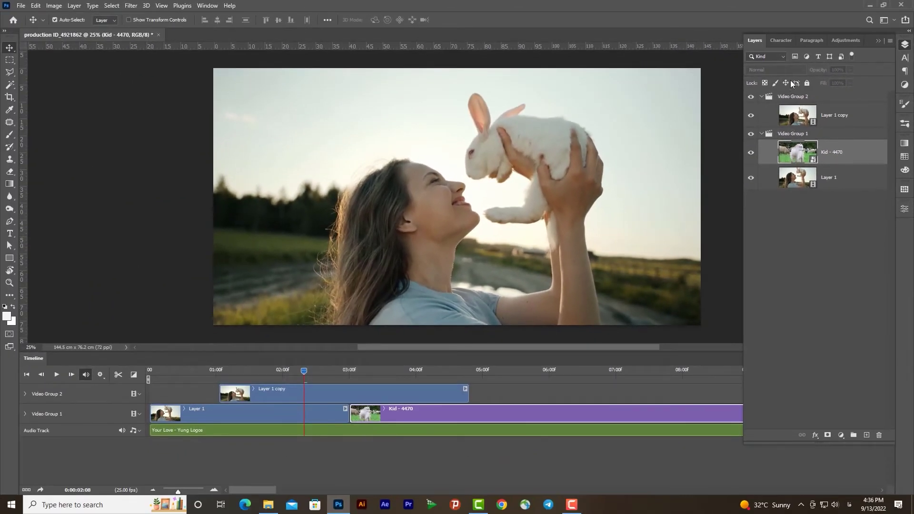
Step: Move Kid - 4470 above Video Group 2 onto its own track, starting near 02:00
left_click(140, 395)
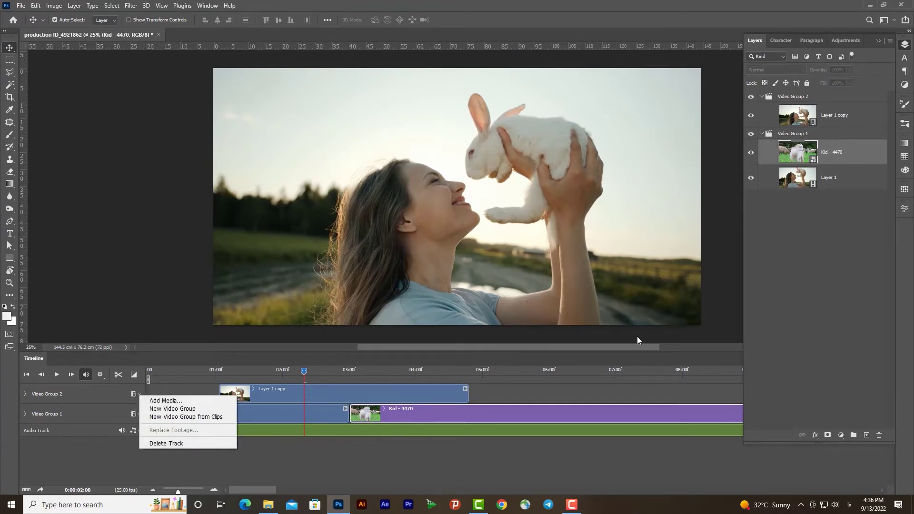
left_click(407, 412)
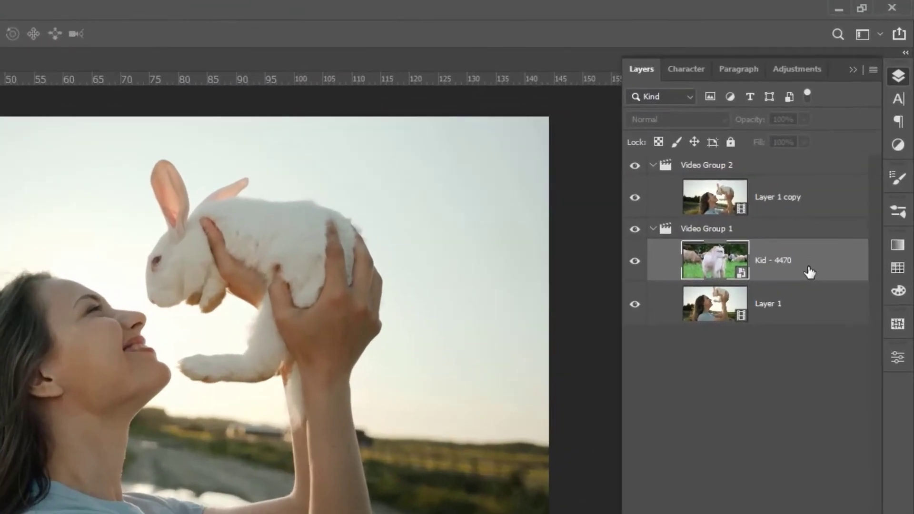
mouse_move(831, 172)
left_mouse_down()
mouse_move(810, 199)
mouse_move(810, 166)
left_mouse_up()
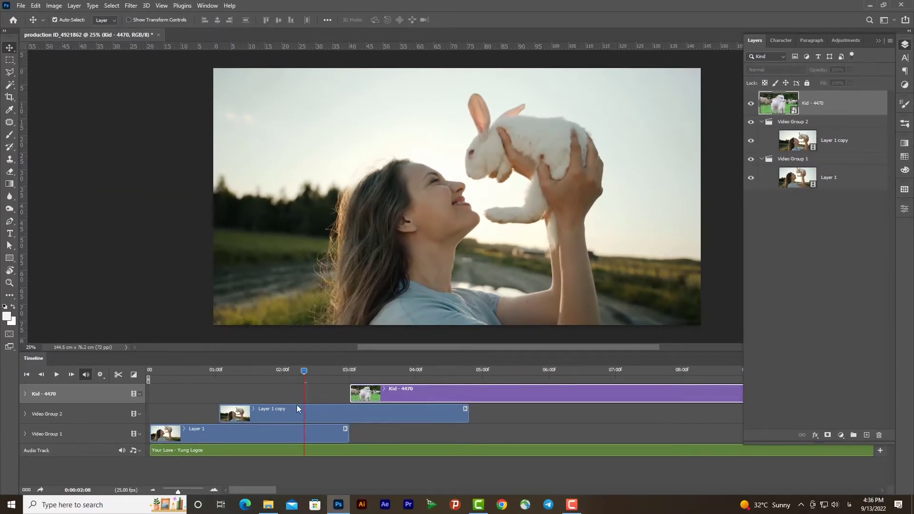
left_click_drag(373, 392, 340, 395)
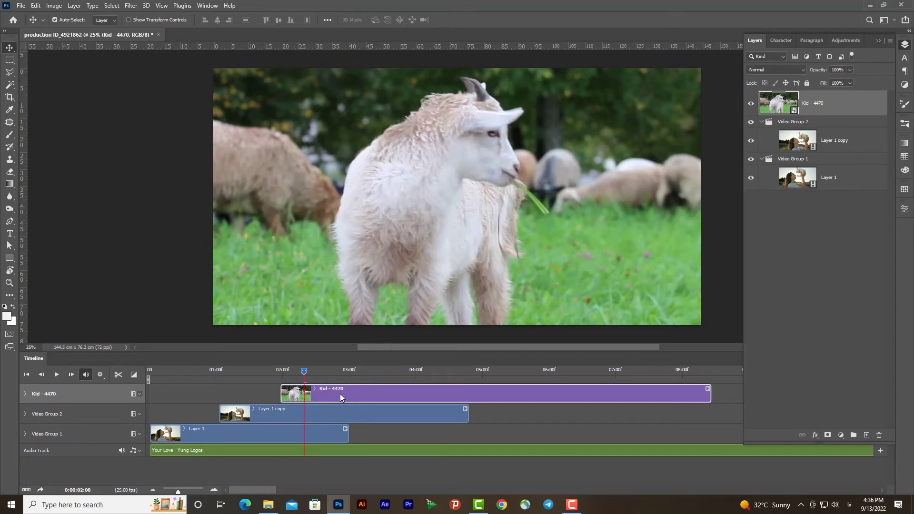
Step: Play the timeline from the start to preview the new clip layout, then stop
left_click_drag(305, 370, 125, 379)
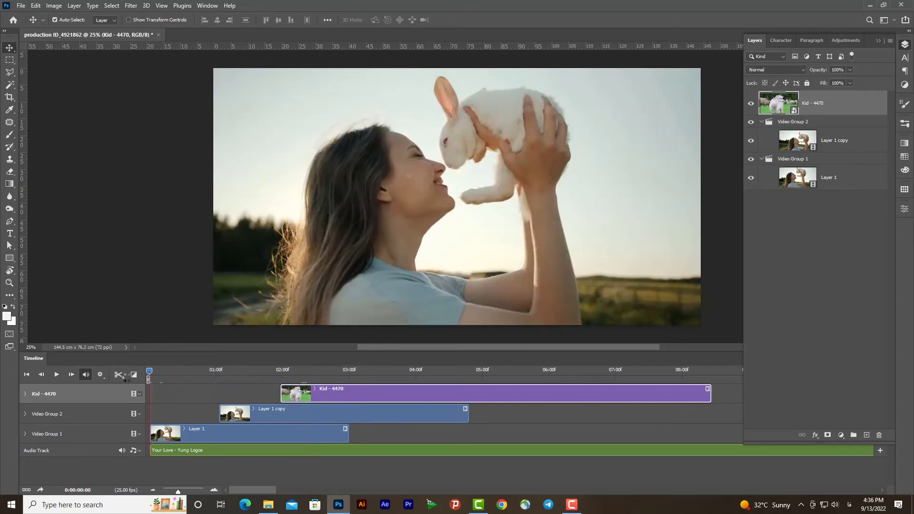
left_click(57, 375)
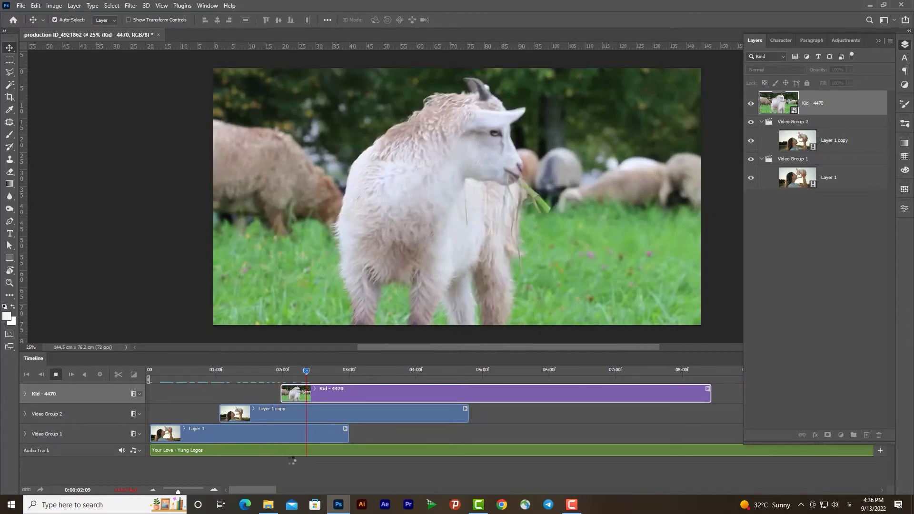
key("space")
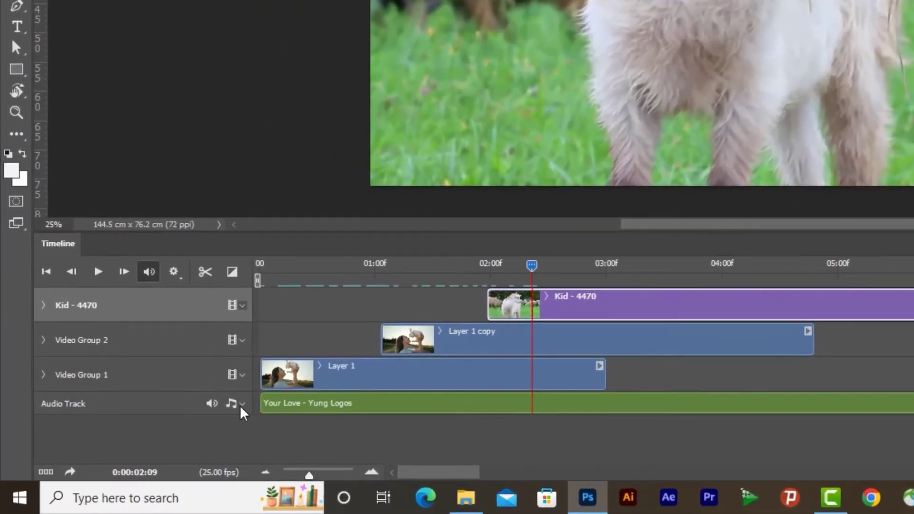
left_click(139, 451)
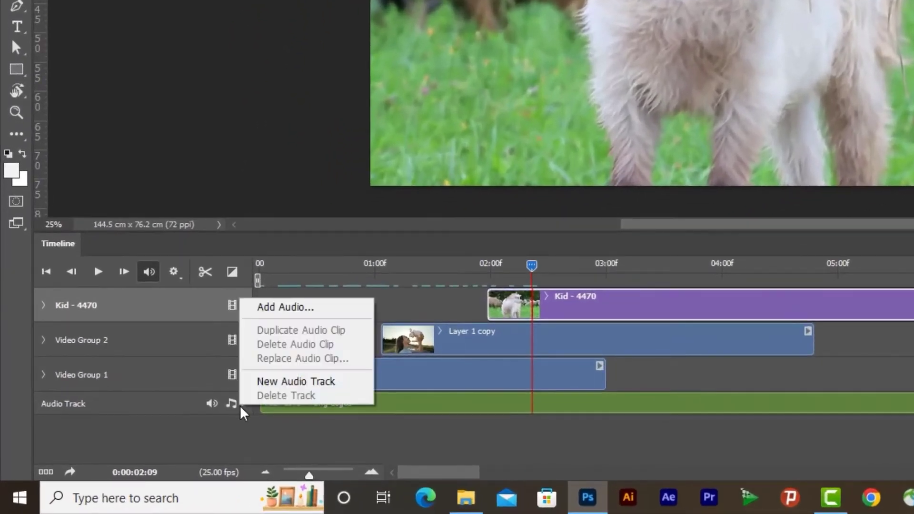
Step: Add extra empty audio tracks and make the timeline panel taller
left_click(324, 384)
scroll(336, 434, "left", 1)
scroll(349, 439, "left", 2)
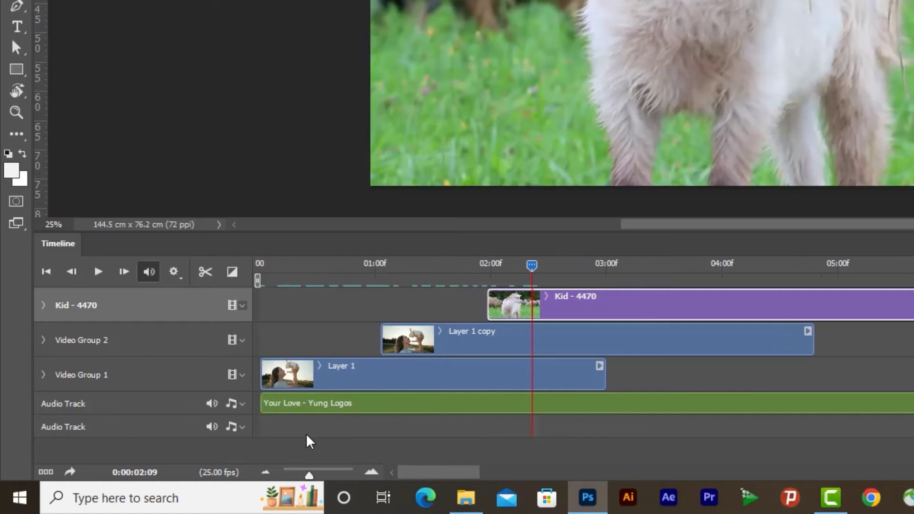
left_click(243, 427)
left_click(305, 406)
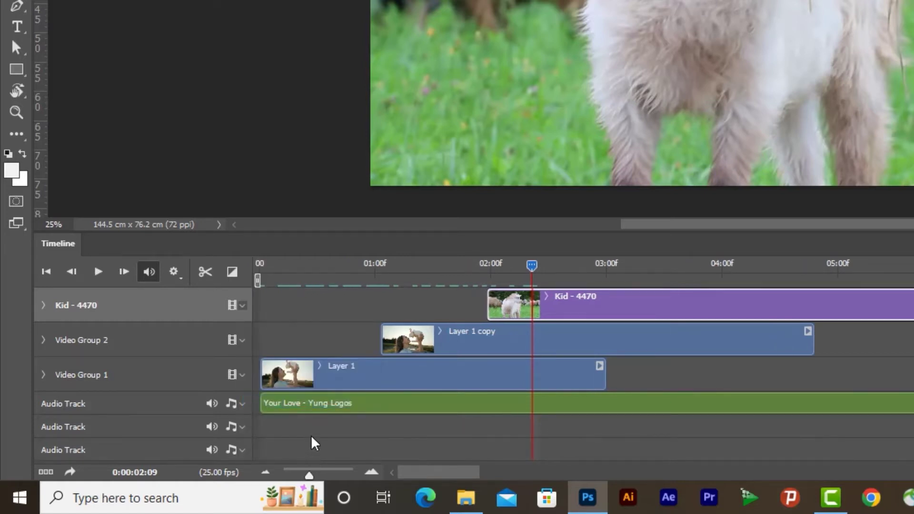
left_click_drag(531, 231, 571, 129)
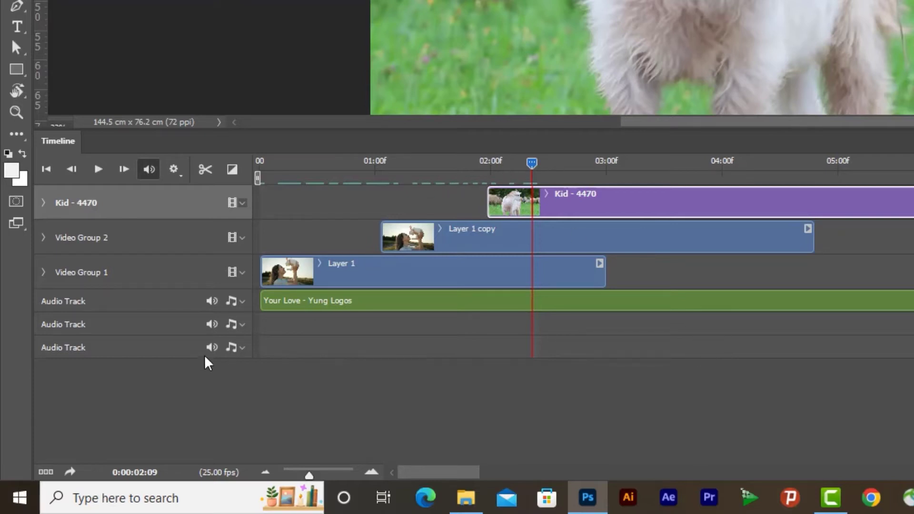
Step: Delete the third and second audio tracks, keeping the original music track
left_click(242, 348)
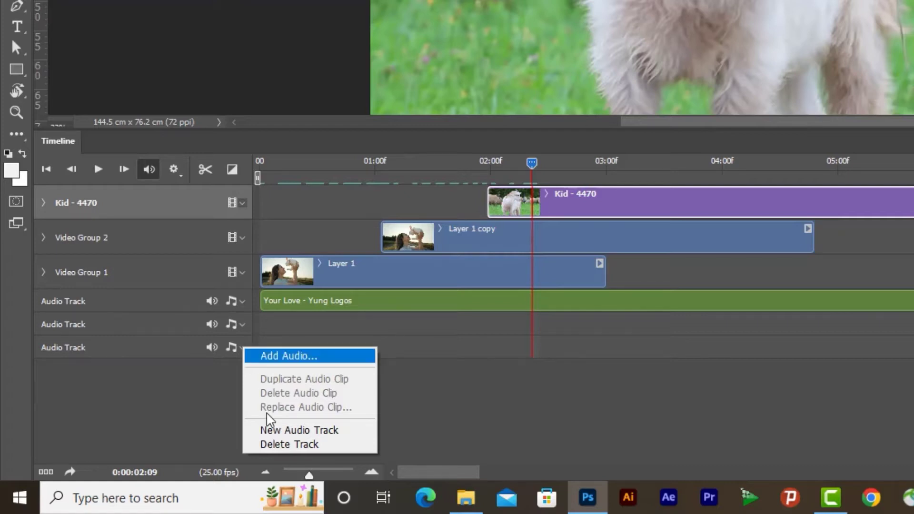
left_click(279, 445)
left_click(243, 326)
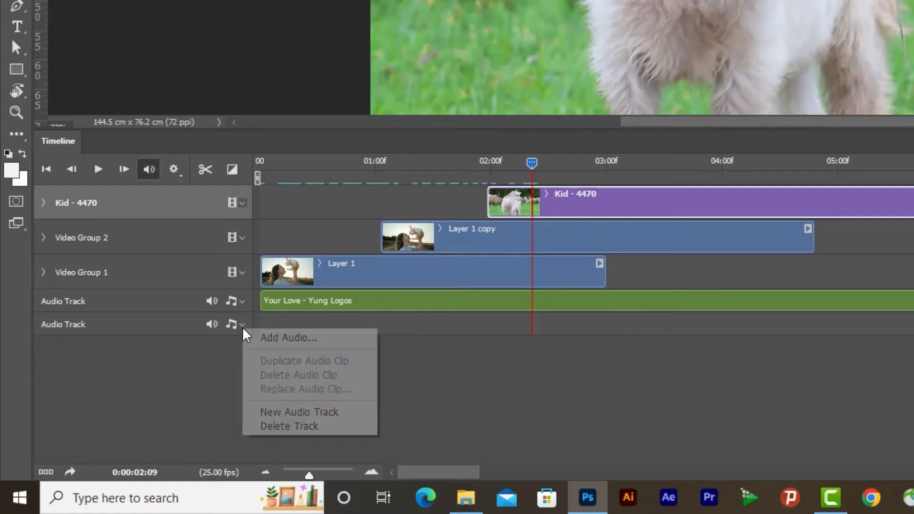
left_click(298, 426)
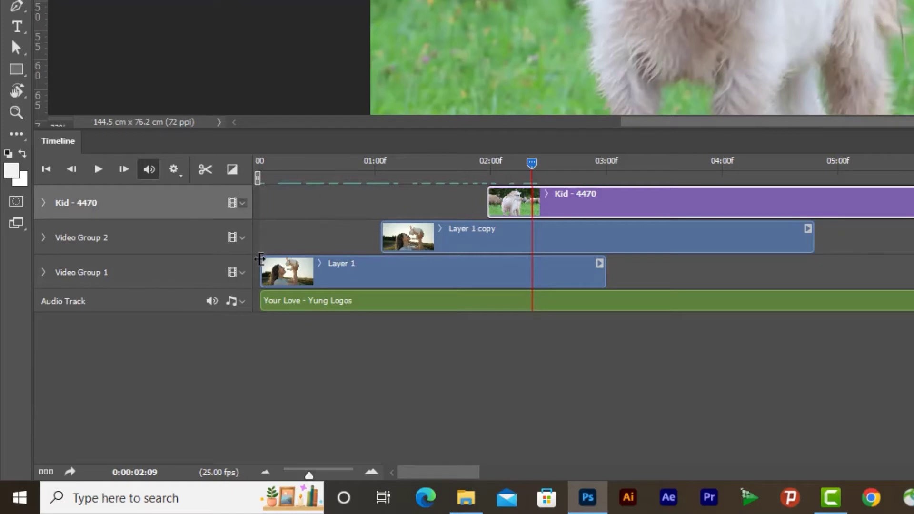
Step: Move the Kid - 4470 and Layer 1 copy clips into Video Group 1 after Layer 1
left_click(243, 206)
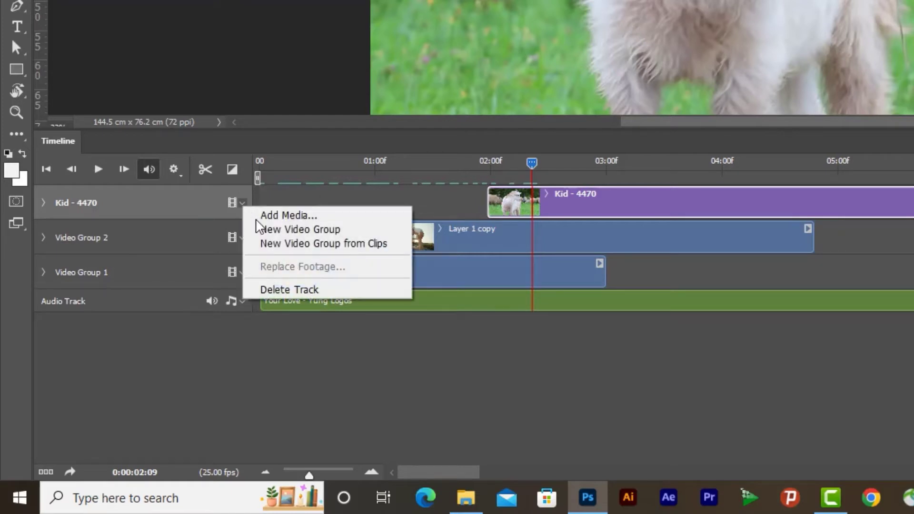
left_click(286, 290)
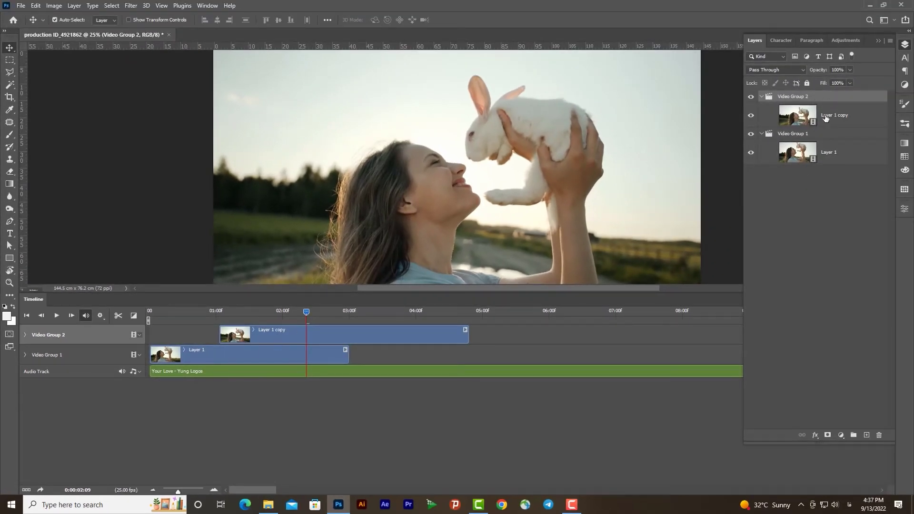
key("ctrl+z")
mouse_move(396, 336)
left_mouse_down()
mouse_move(464, 377)
mouse_move(559, 379)
left_mouse_up()
mouse_move(392, 358)
left_mouse_down()
mouse_move(638, 352)
mouse_move(621, 356)
left_mouse_up()
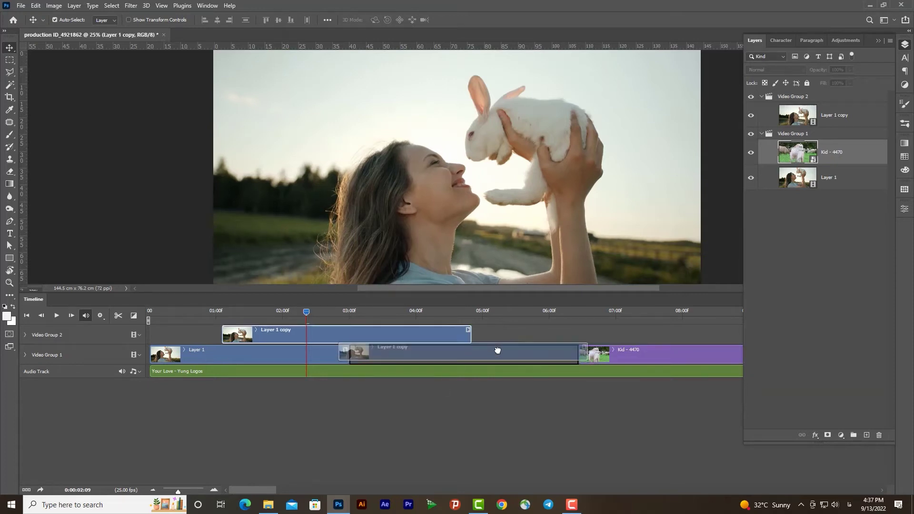
left_click_drag(382, 336, 496, 352)
key("ctrl+z")
key("ctrl+z")
key("ctrl+z")
key("ctrl+z")
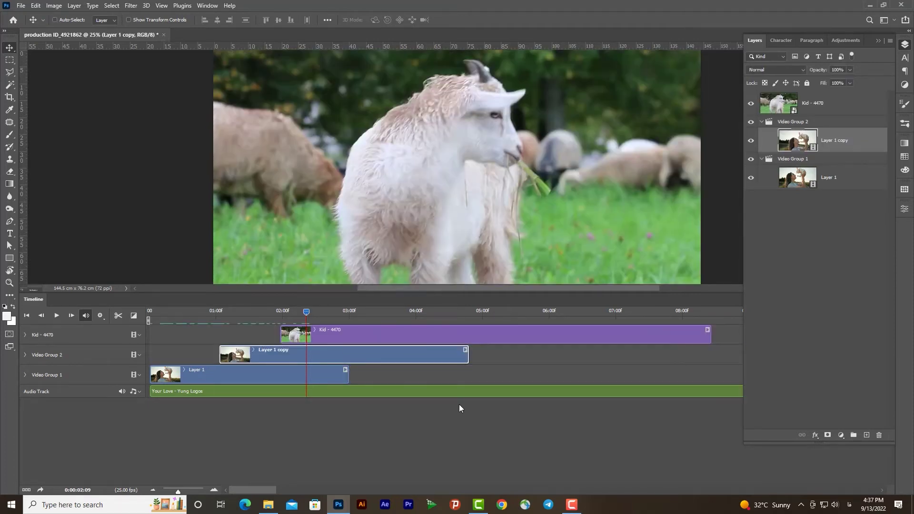
key("ctrl+shift+z")
key("ctrl+shift+z")
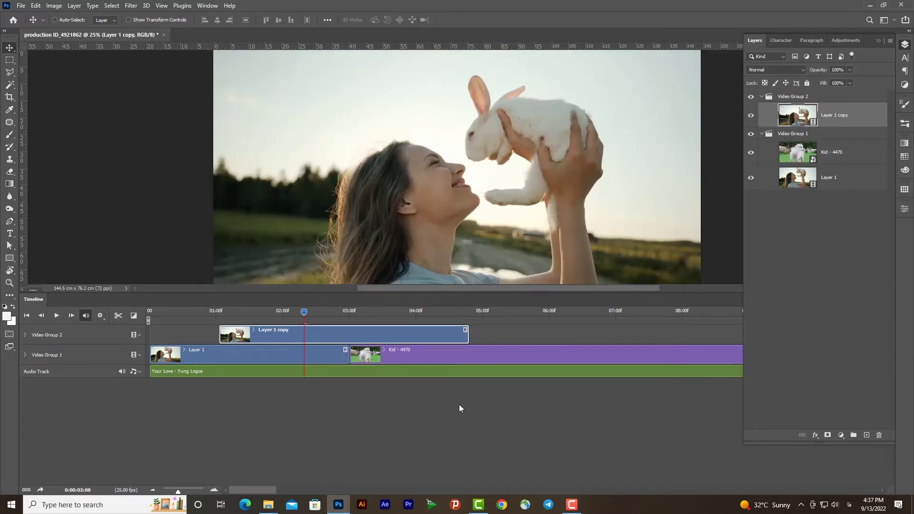
key("ctrl+shift+z")
key("ctrl+shift+z")
Step: Delete the empty Video Group 2 track and give the canvas more room
left_click(140, 336)
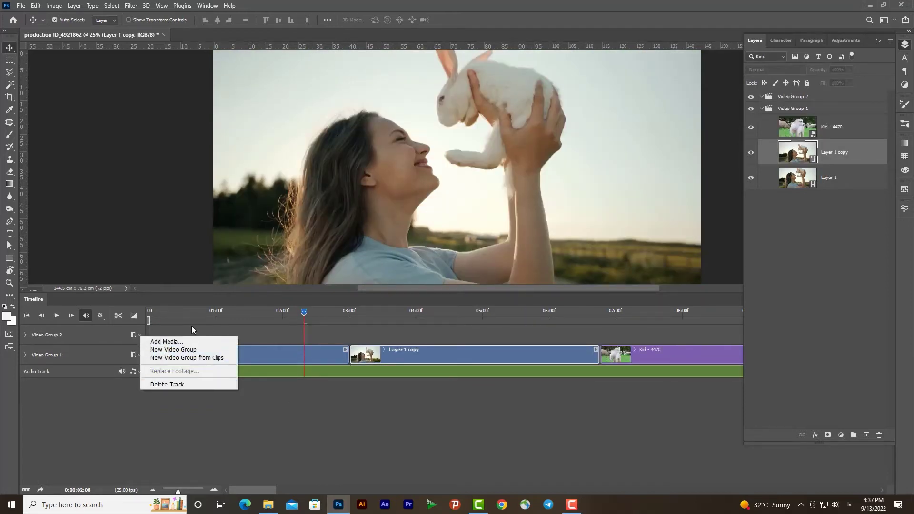
left_click(167, 384)
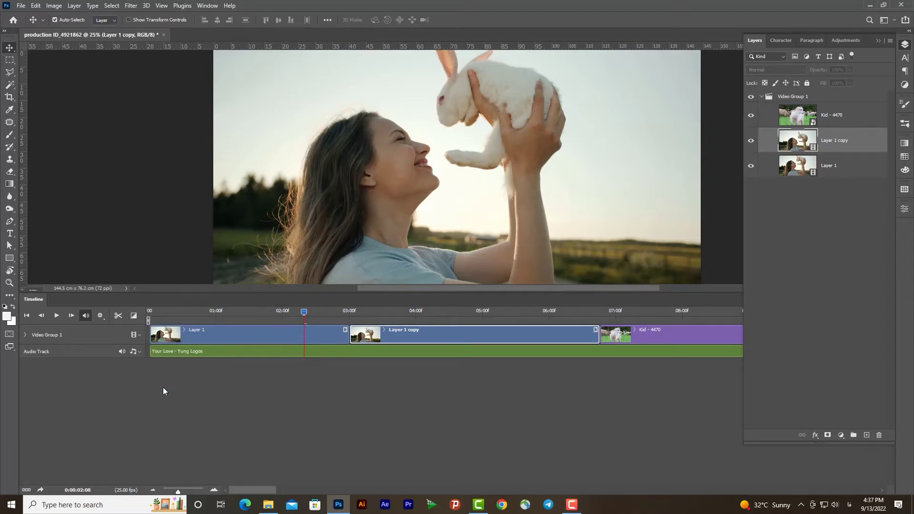
left_click_drag(313, 294, 311, 321)
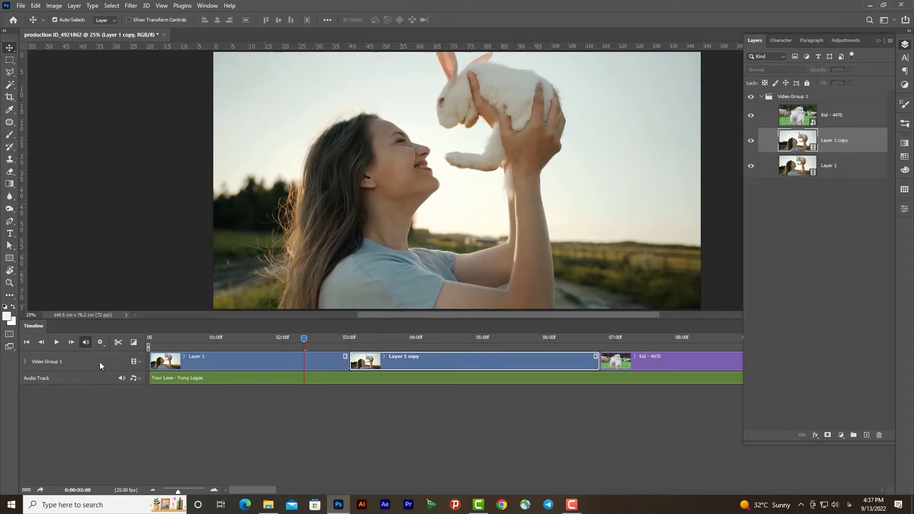
Step: Give Layer 1 a Hue/Saturation adjustment with Hue -88 and Saturation +17
left_click(270, 362)
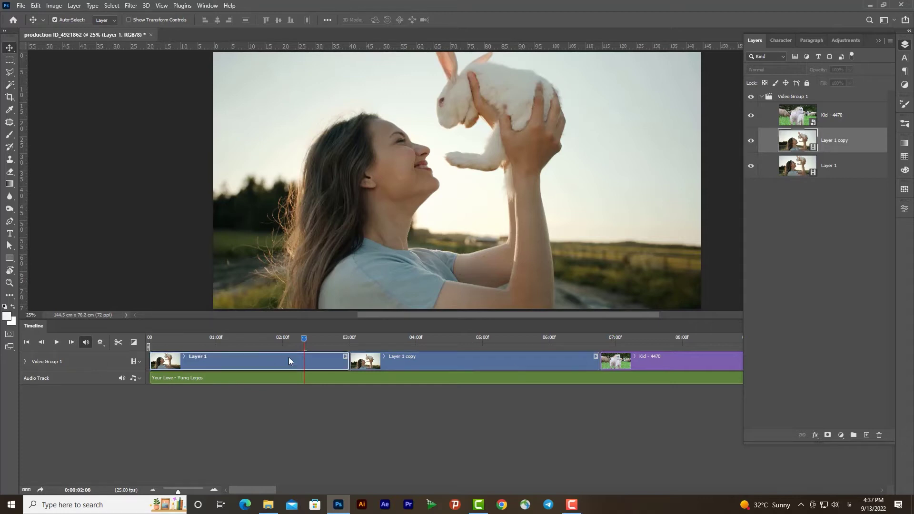
left_click(279, 337)
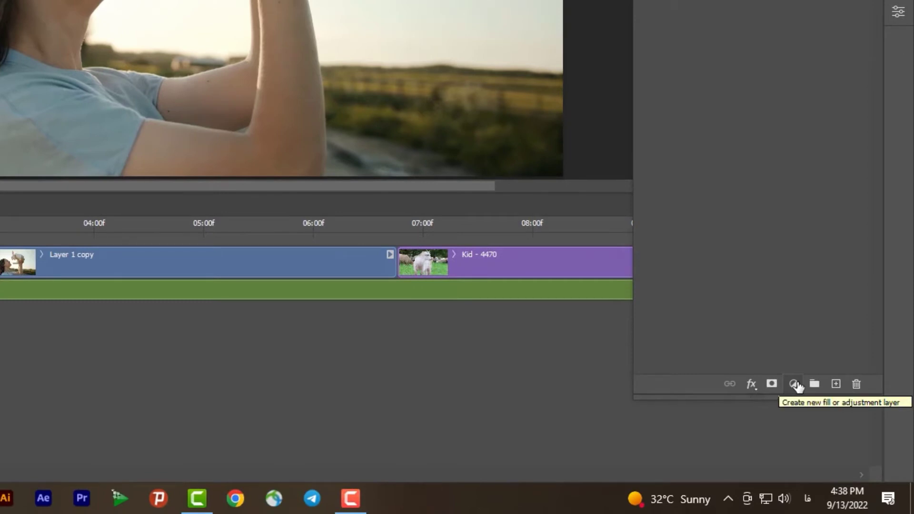
left_click(797, 384)
left_click(837, 231)
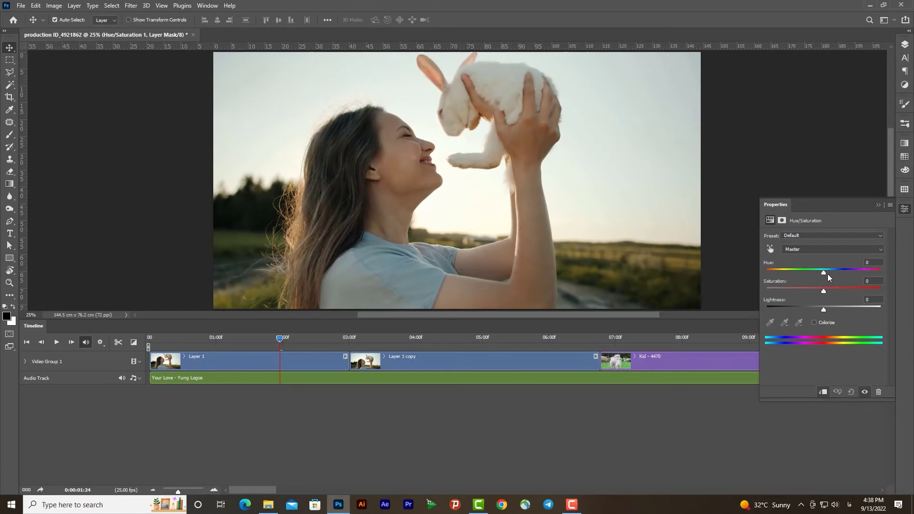
mouse_move(826, 273)
left_mouse_down()
mouse_move(788, 272)
mouse_move(838, 290)
left_mouse_up()
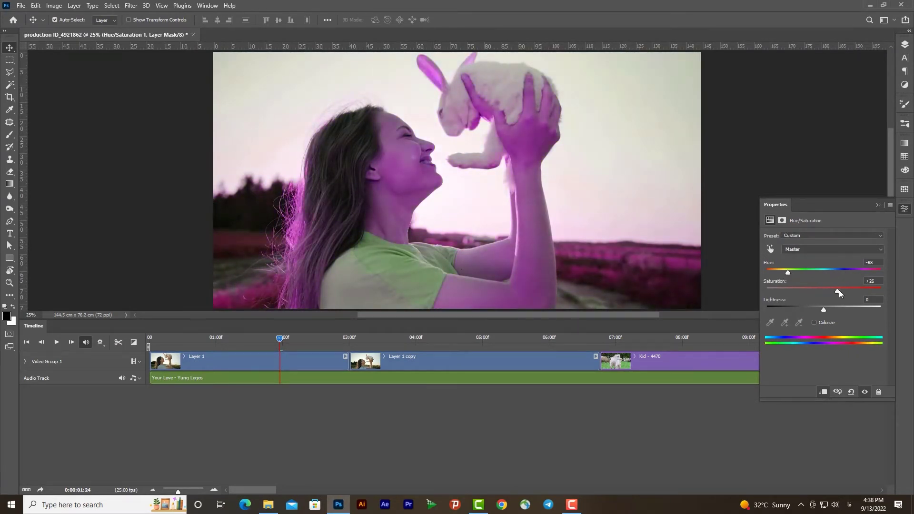
Step: Scrub the timeline past the first clip to check the magenta grade
left_click(906, 44)
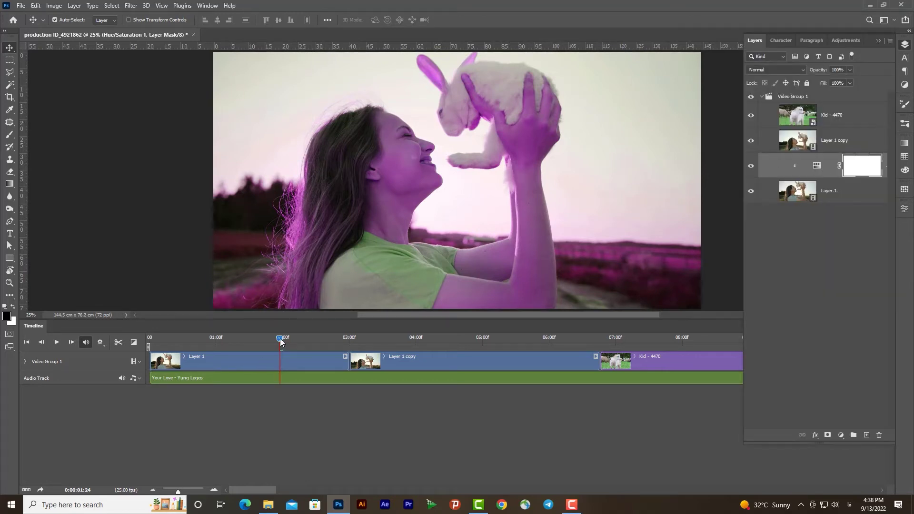
left_click_drag(280, 338, 333, 339)
left_click_drag(197, 347, 419, 359)
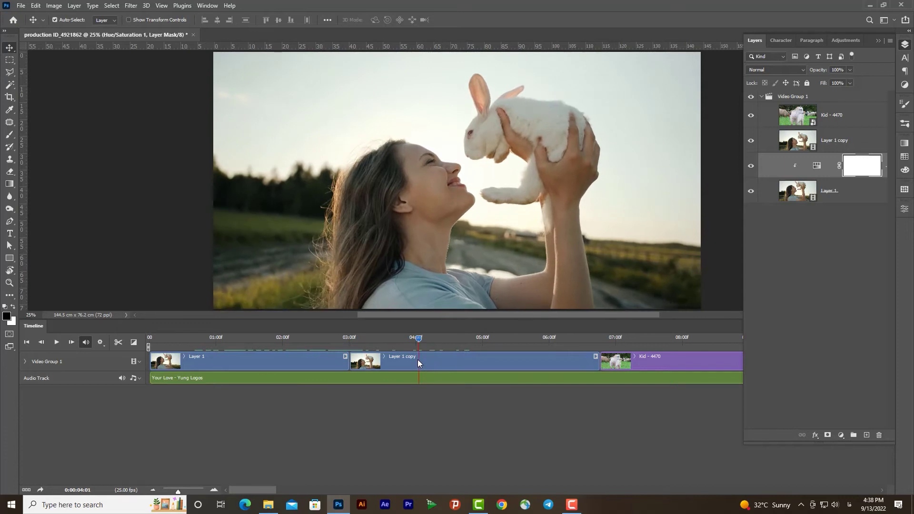
left_click(319, 361)
Step: Add a Black & White adjustment layer clipped to Layer 1 copy
left_click(399, 361)
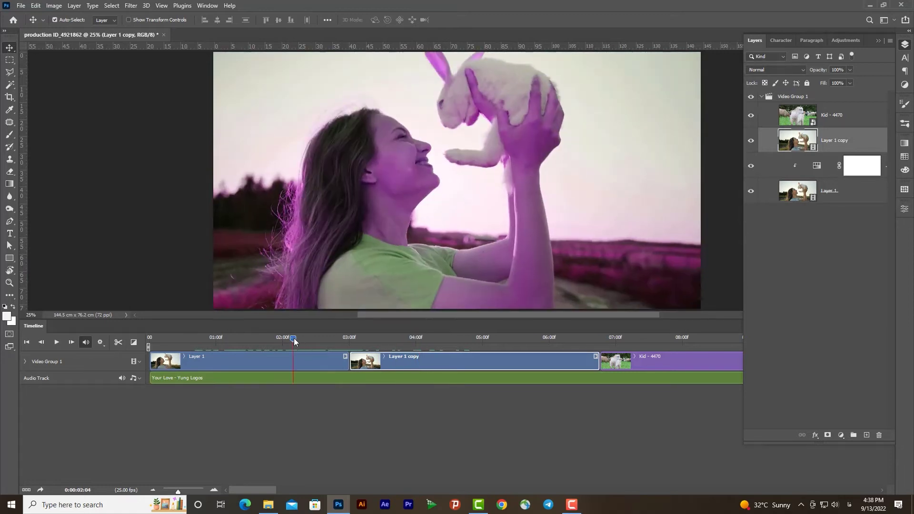
left_click_drag(419, 340, 446, 339)
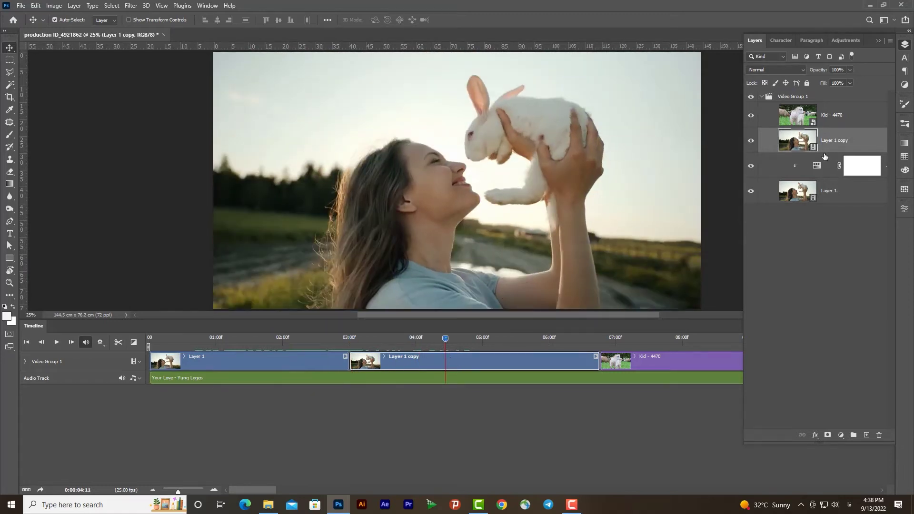
left_click(841, 436)
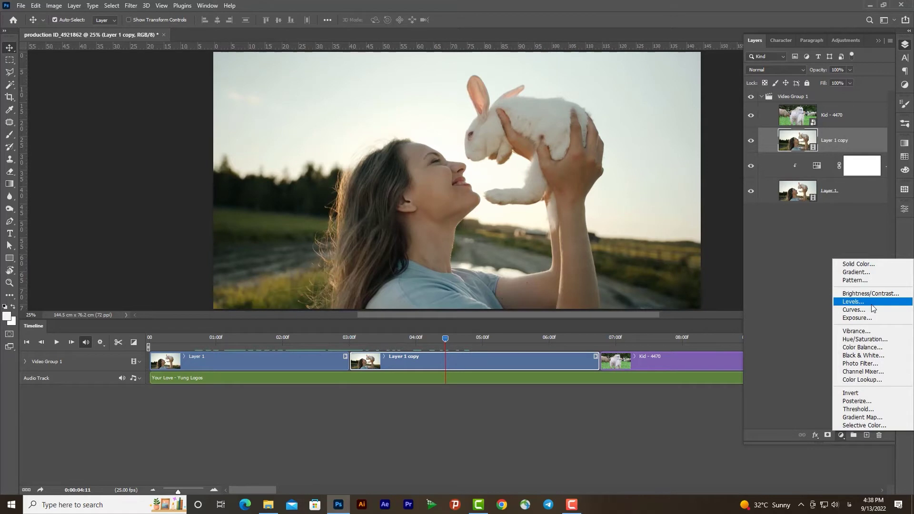
left_click(863, 355)
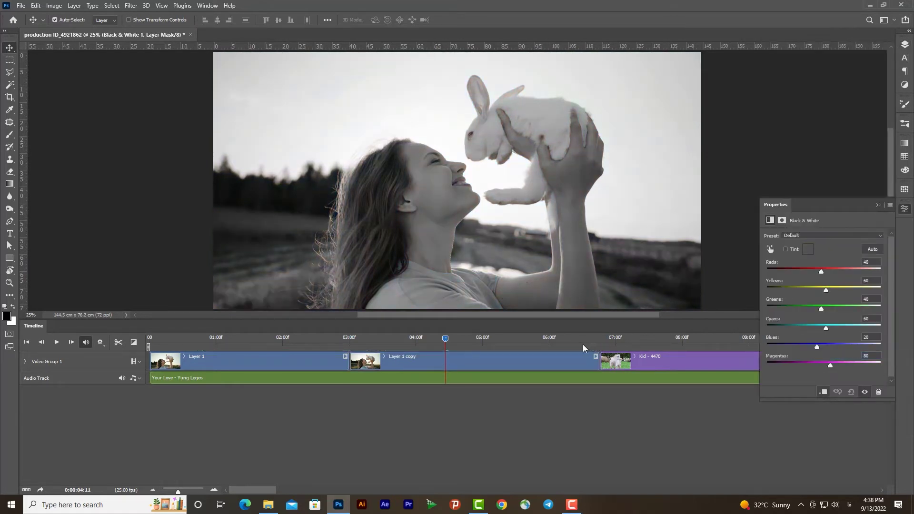
Step: Scrub and play the timeline to compare the grayscale clip with the others
left_click_drag(445, 338, 326, 338)
left_click(400, 338)
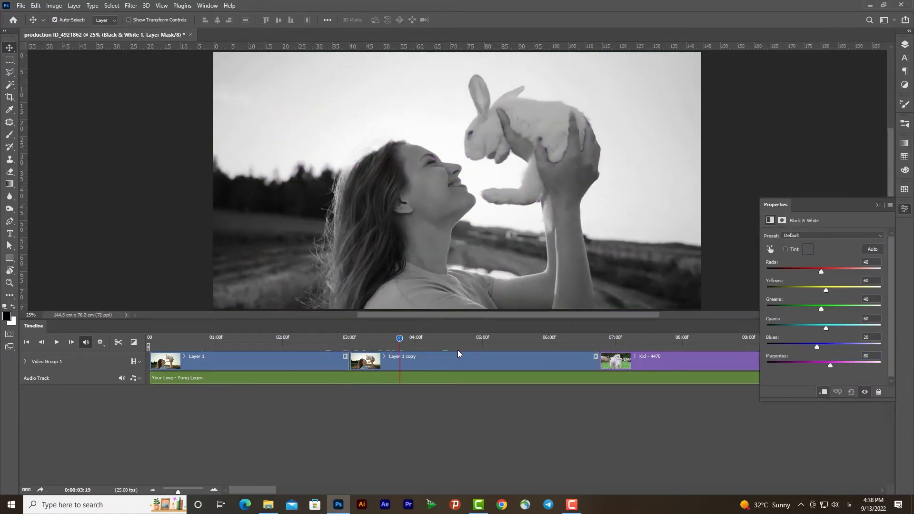
left_click(316, 349)
left_click_drag(317, 348, 277, 348)
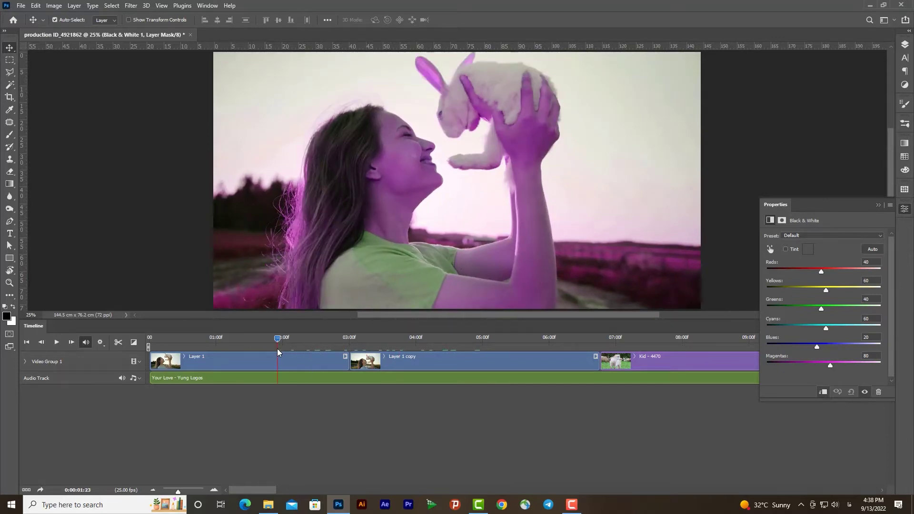
left_click(56, 342)
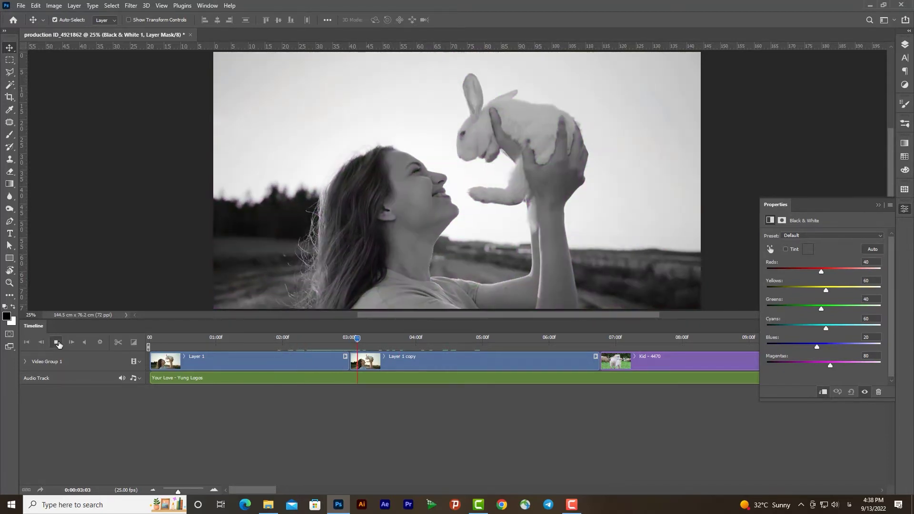
left_click(56, 342)
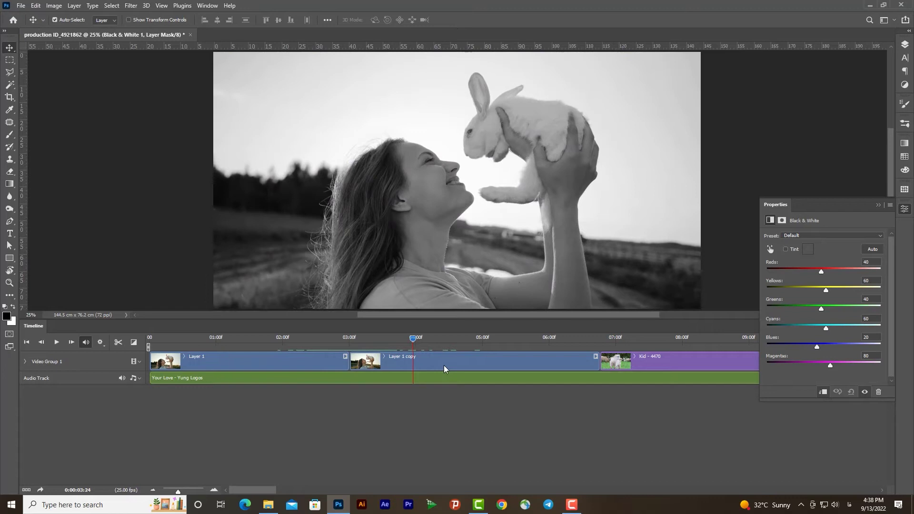
left_click_drag(414, 339, 653, 339)
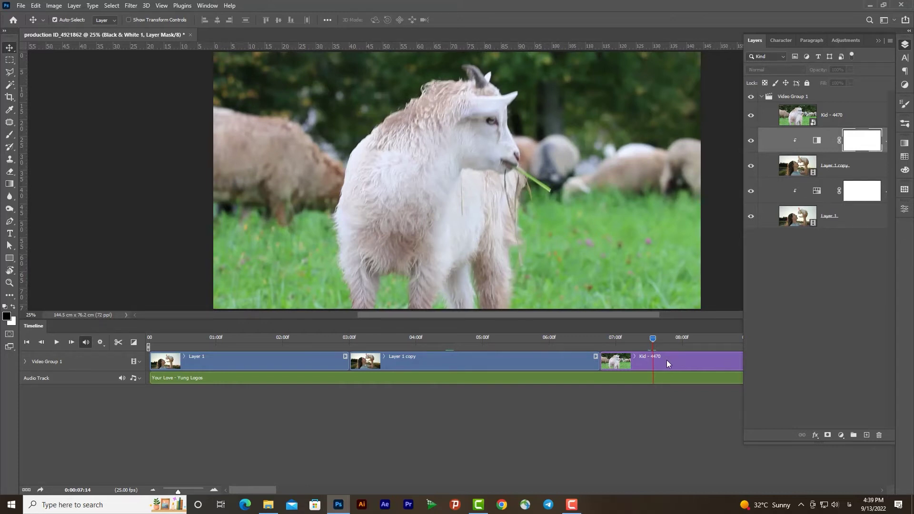
Step: Add a Gradient Map adjustment above Kid - 4470 using the Blues preset Blue_24
left_click(667, 360)
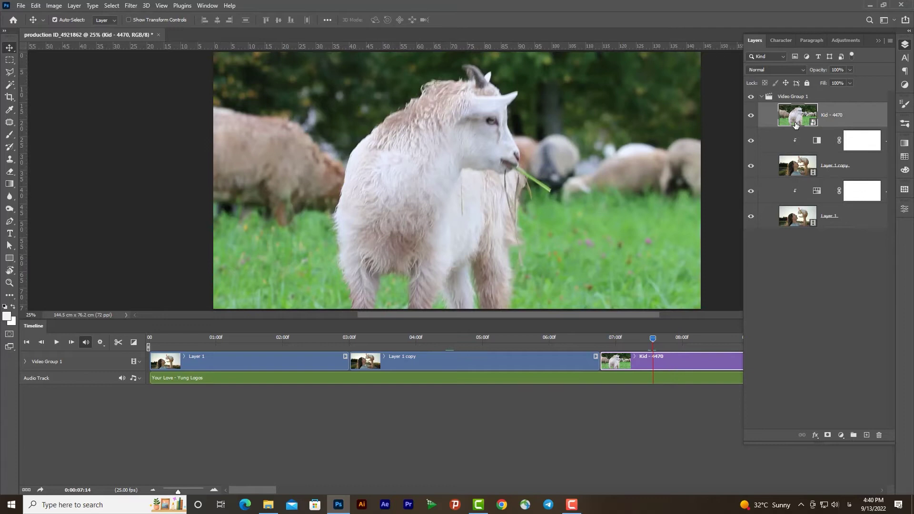
left_click(840, 435)
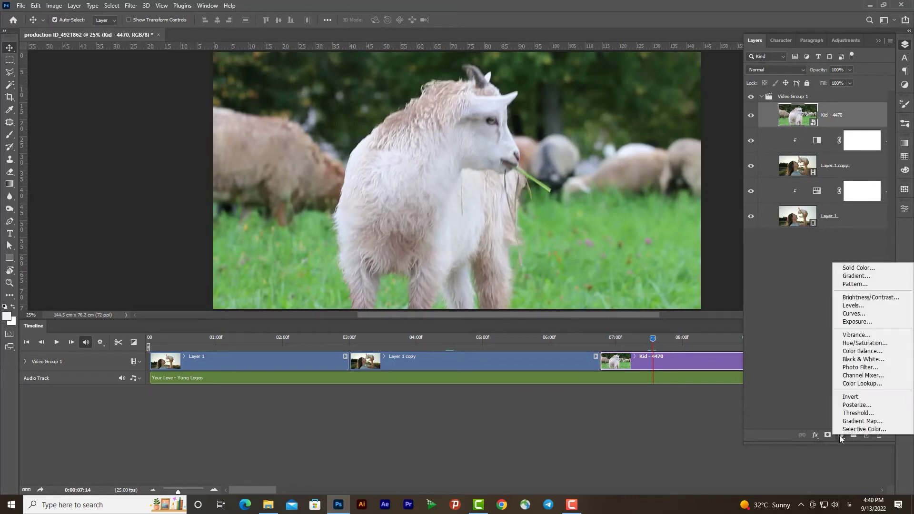
left_click(863, 421)
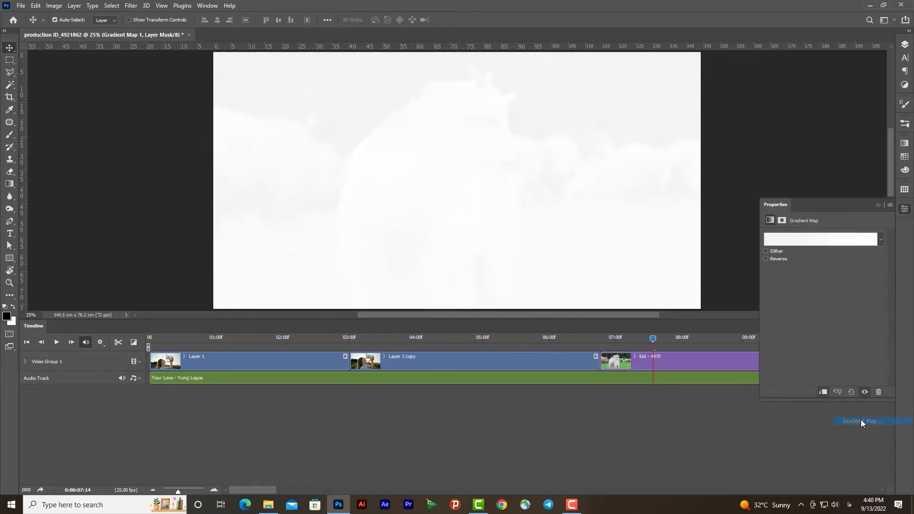
left_click(804, 242)
left_click(656, 147)
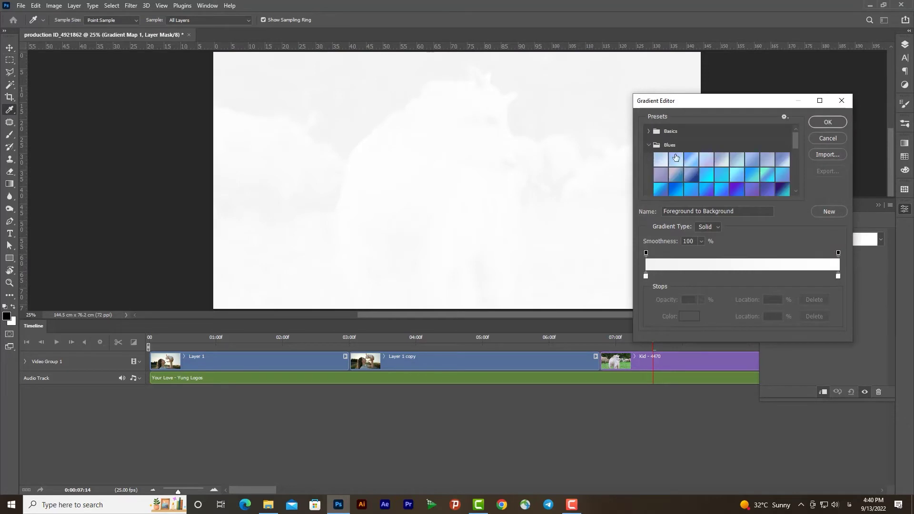
left_click(718, 176)
left_click(738, 190)
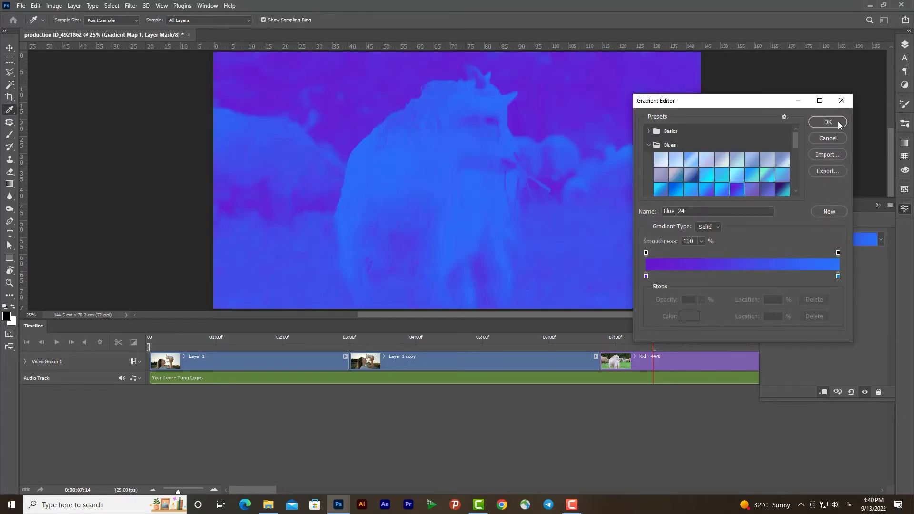
left_click(828, 123)
left_click(905, 44)
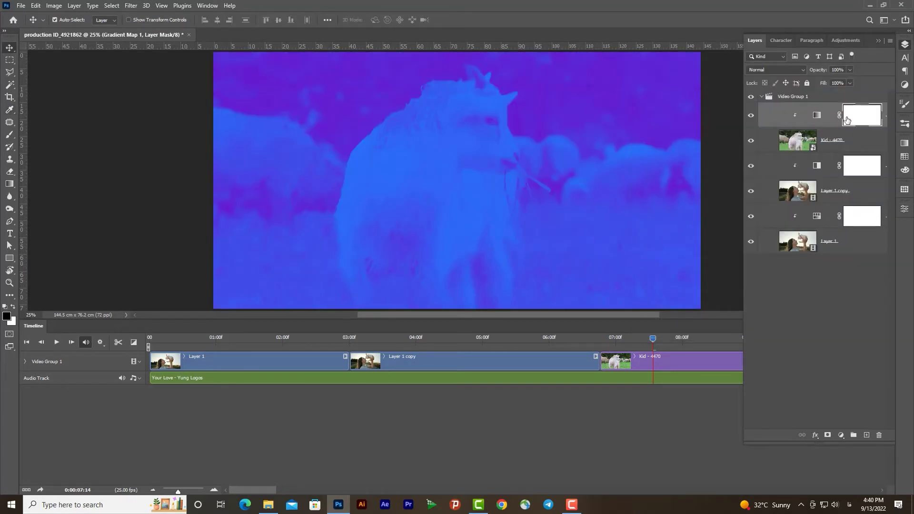
Step: Release the Gradient Map's clipping mask after previewing the clips
left_click_drag(656, 342, 653, 350)
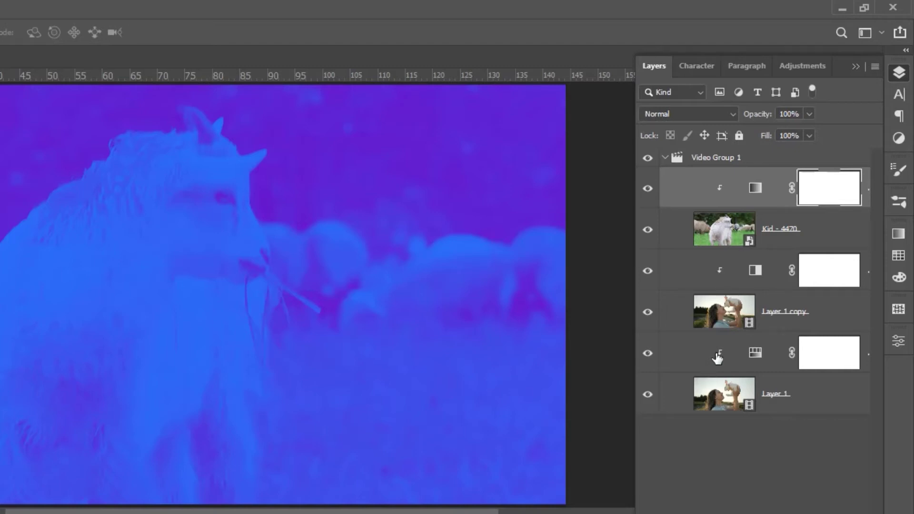
left_click_drag(727, 224, 746, 204)
left_click(745, 203, "alt")
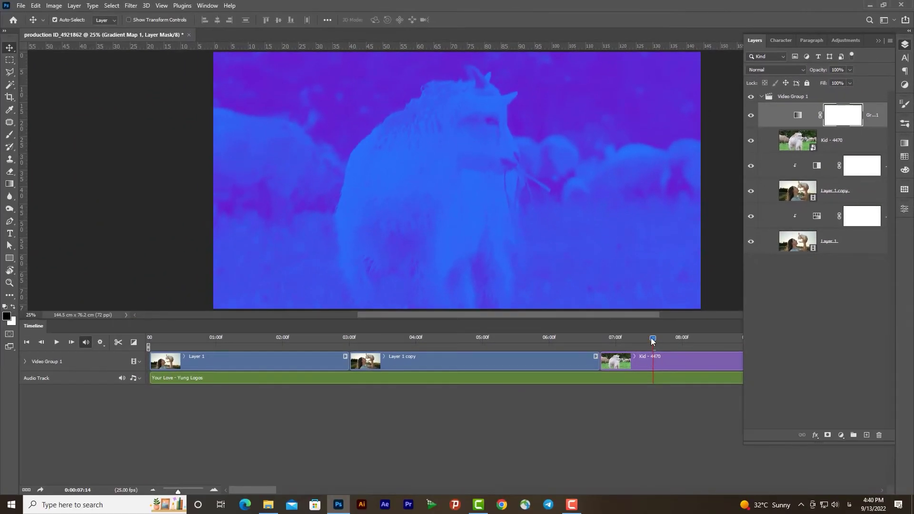
Step: Clip the Gradient Map to Kid - 4470 only, scrubbing to confirm the rabbit clips keep their grades
left_click_drag(652, 340, 508, 339)
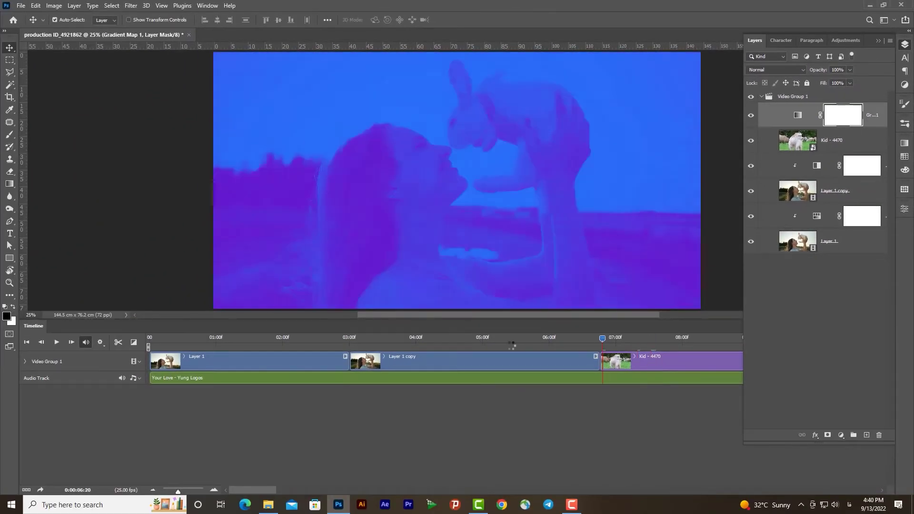
left_click_drag(292, 345, 392, 339)
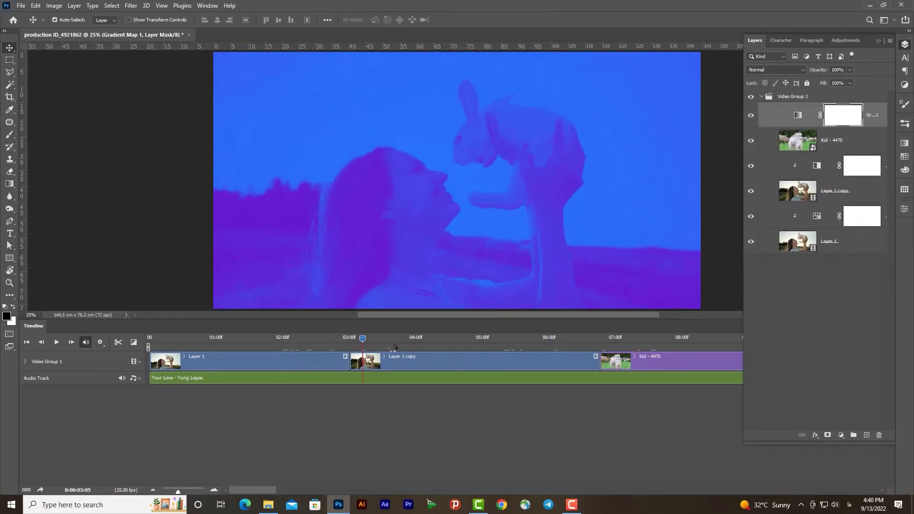
left_click(328, 359)
left_click(409, 359)
left_click(546, 339)
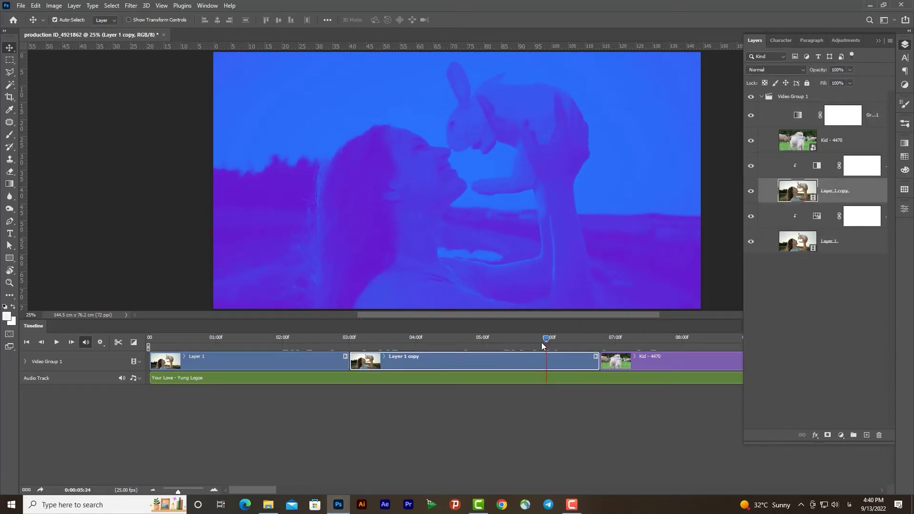
left_click_drag(543, 344, 679, 344)
left_click(640, 359)
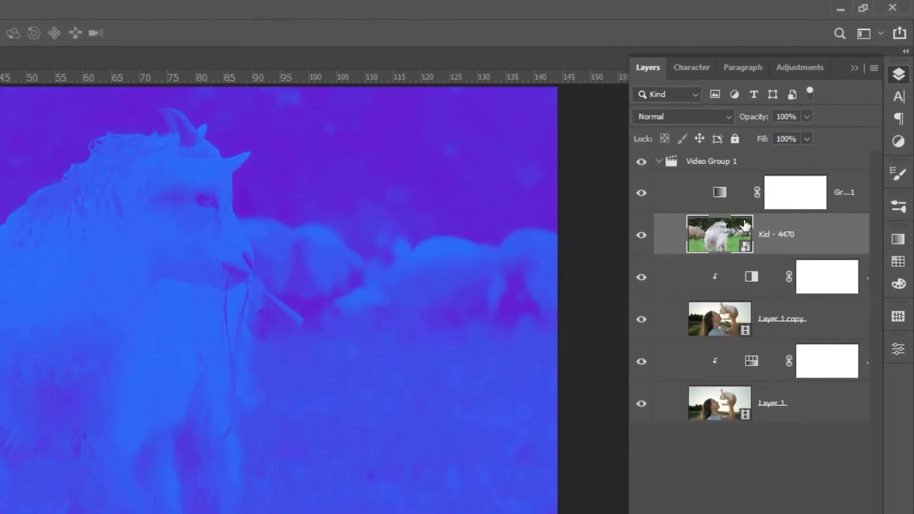
left_click(754, 210, "alt")
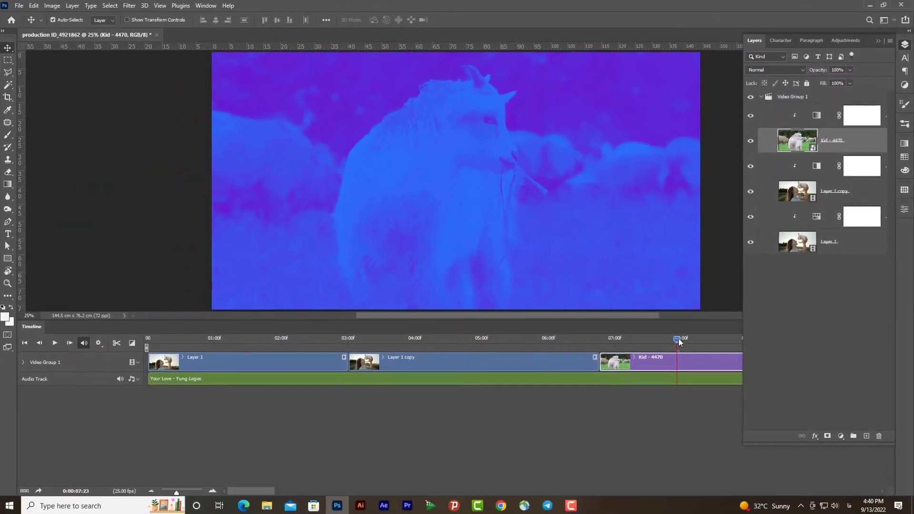
mouse_move(679, 339)
left_mouse_down()
mouse_move(493, 354)
mouse_move(637, 353)
mouse_move(289, 357)
left_mouse_up()
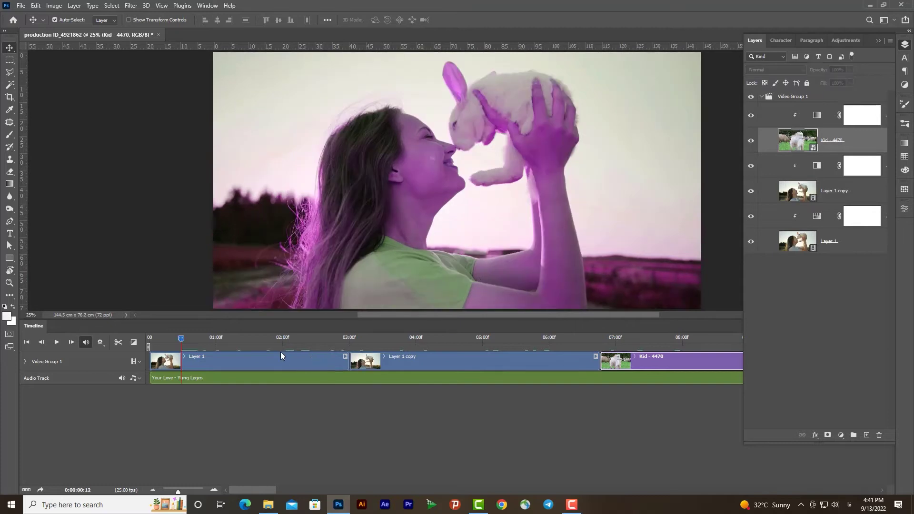
Step: Apply the Artistic Sponge filter (Brush Size 2, Definition 17, Smoothness 10) to Layer 1
left_click_drag(187, 338, 248, 339)
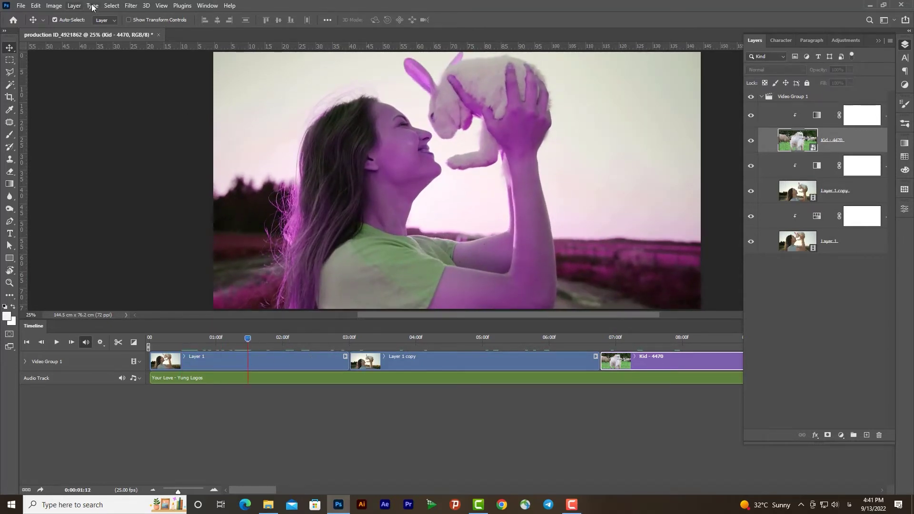
left_click(51, 8)
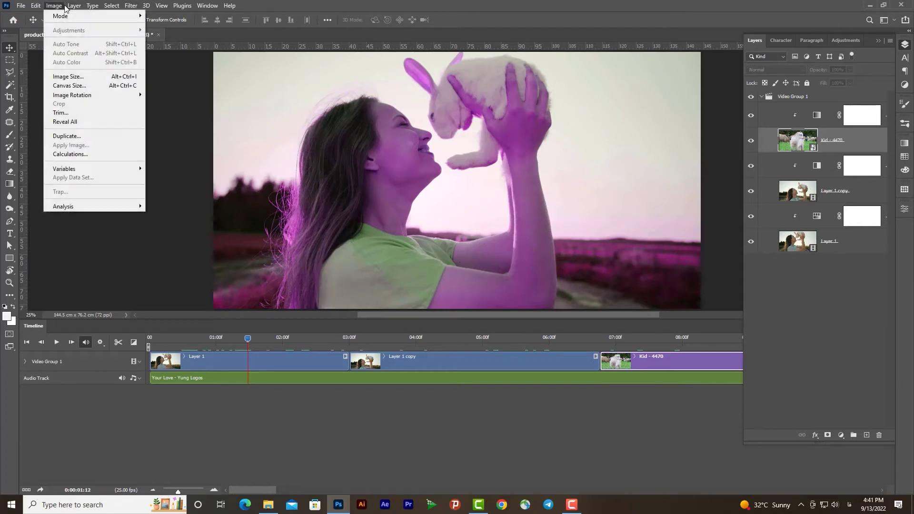
left_click(273, 362)
left_click(55, 6)
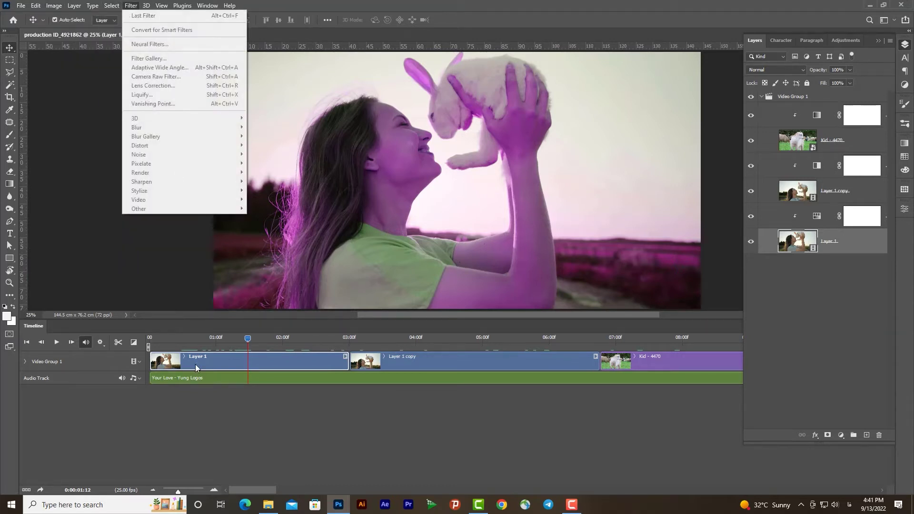
left_click(195, 364)
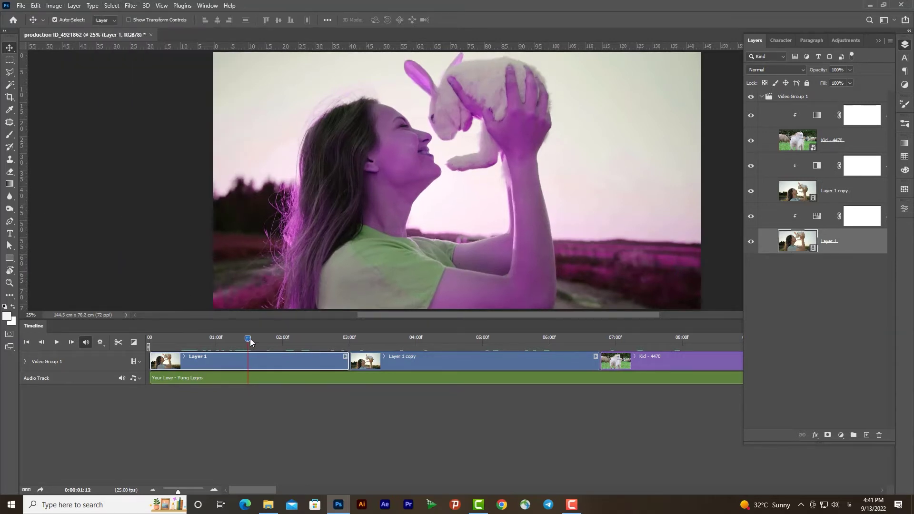
left_click(131, 5)
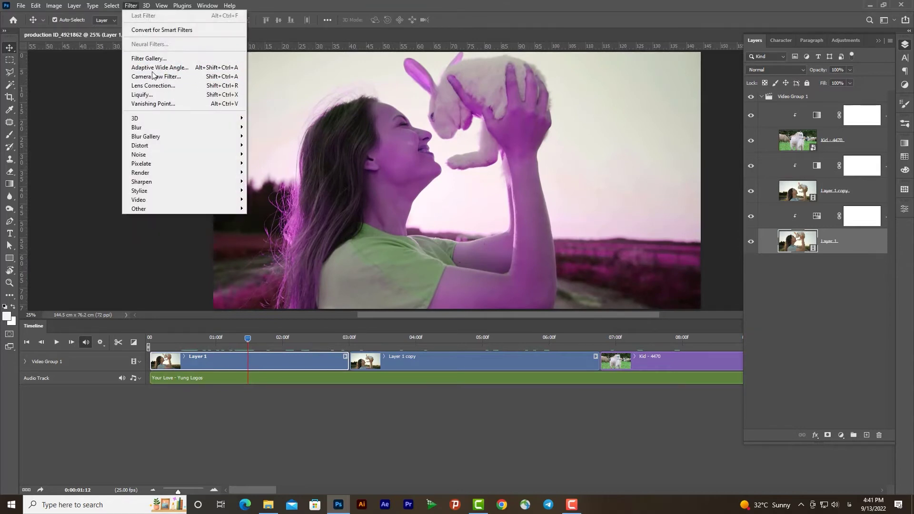
left_click(247, 339)
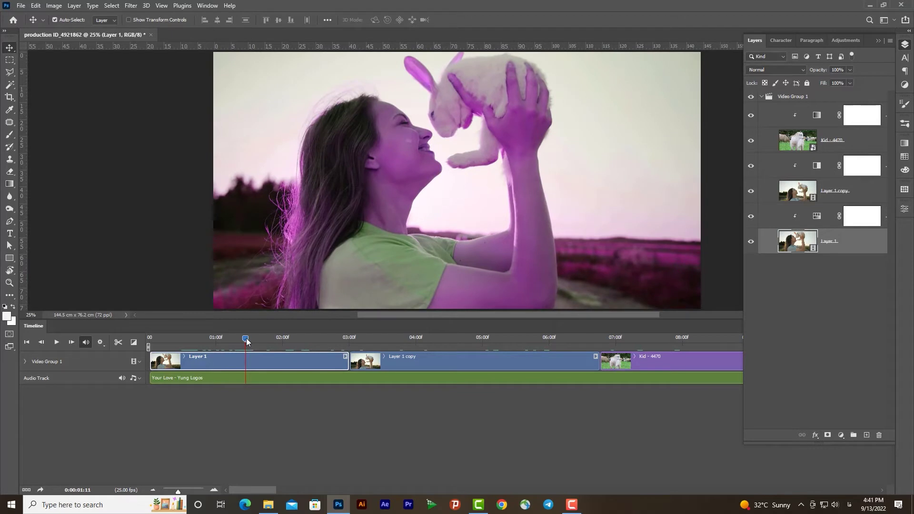
left_click(133, 6)
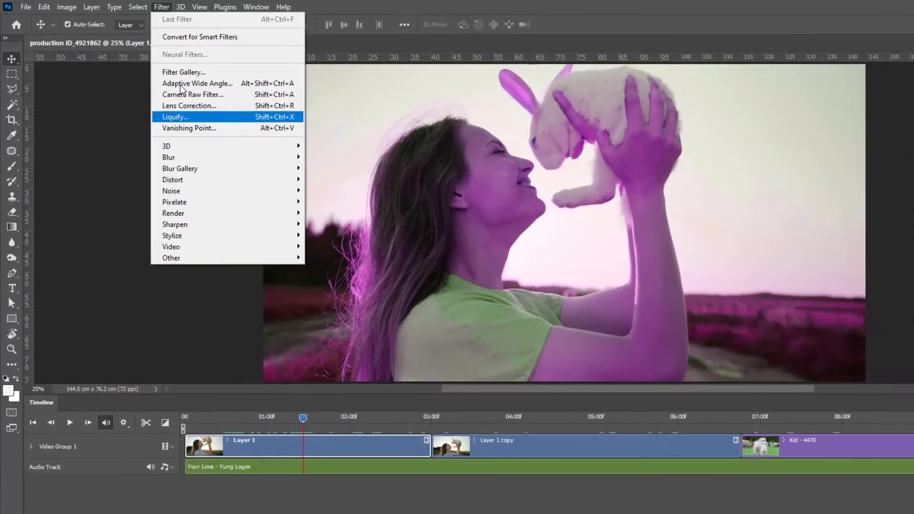
mouse_move(278, 260)
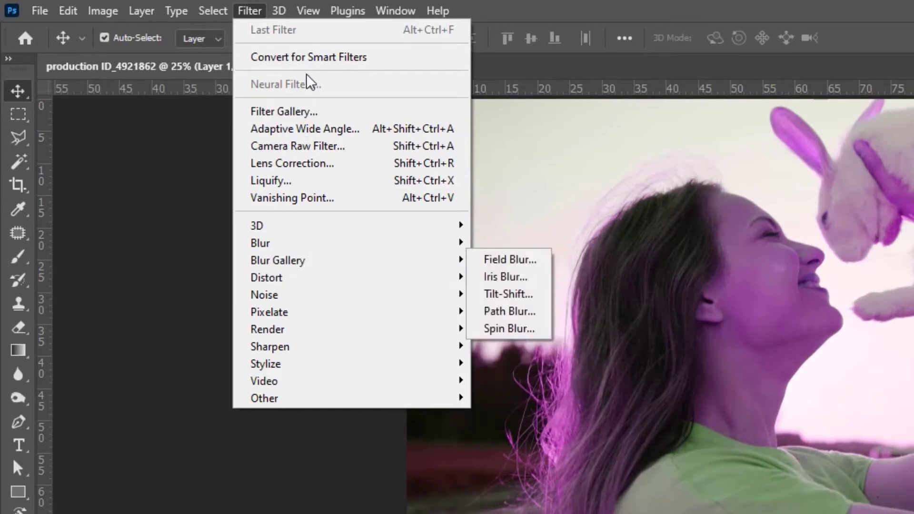
left_click(299, 113)
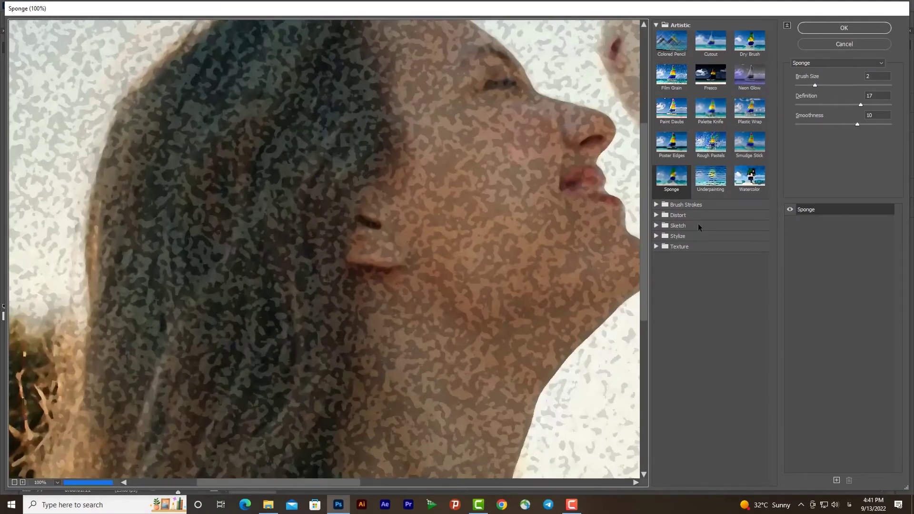
key("Return")
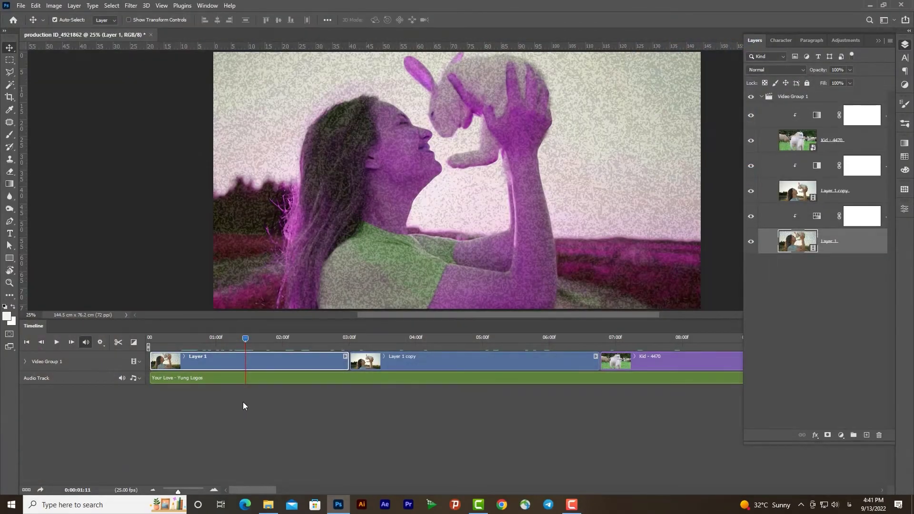
left_click_drag(177, 491, 190, 490)
mouse_move(511, 338)
left_mouse_down()
mouse_move(500, 338)
mouse_move(509, 338)
left_mouse_up()
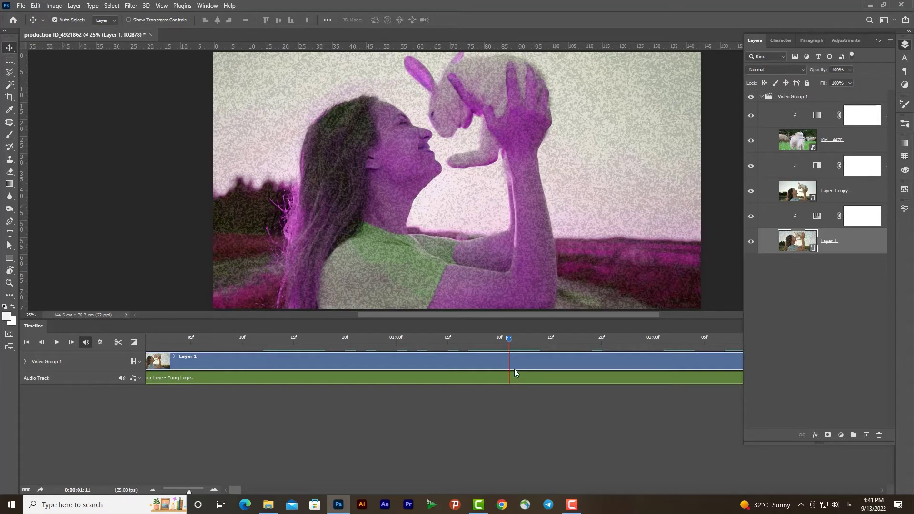
left_click_drag(509, 340, 376, 339)
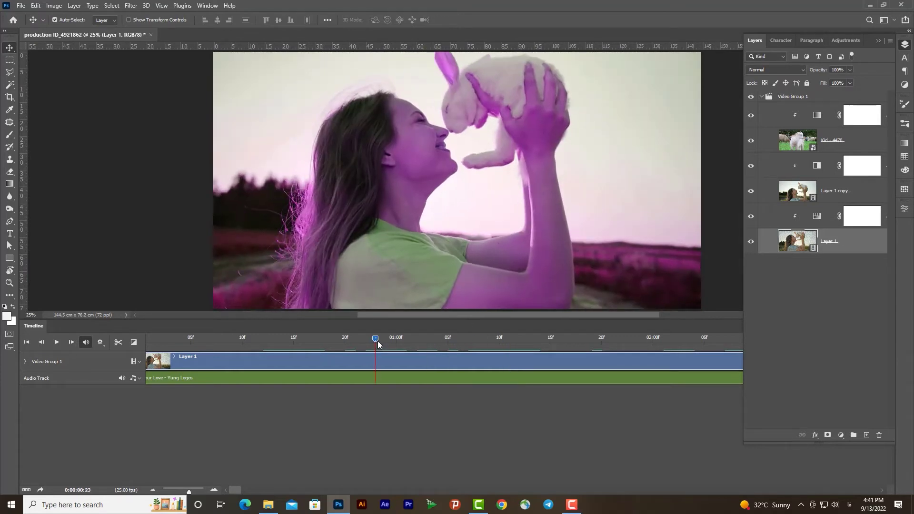
mouse_move(376, 339)
left_mouse_down()
mouse_move(520, 351)
mouse_move(510, 353)
left_mouse_up()
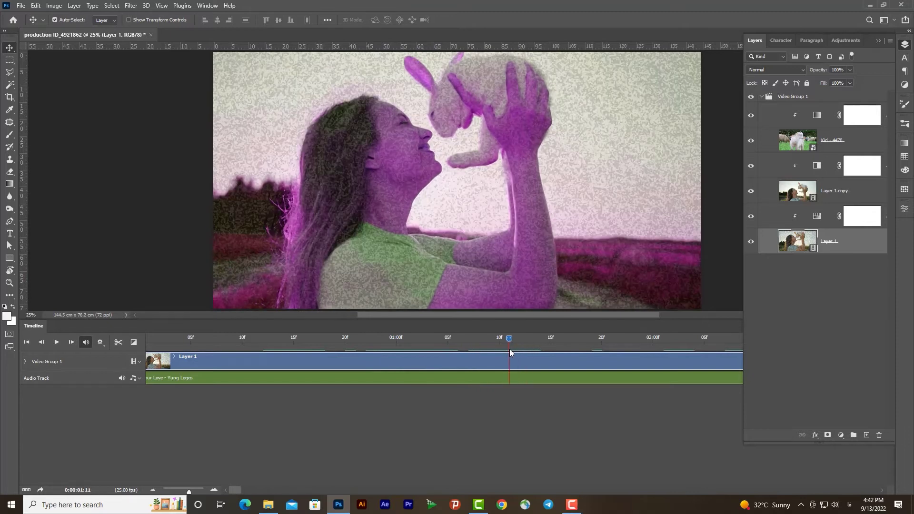
mouse_move(191, 492)
left_mouse_down()
mouse_move(221, 488)
mouse_move(178, 489)
left_mouse_up()
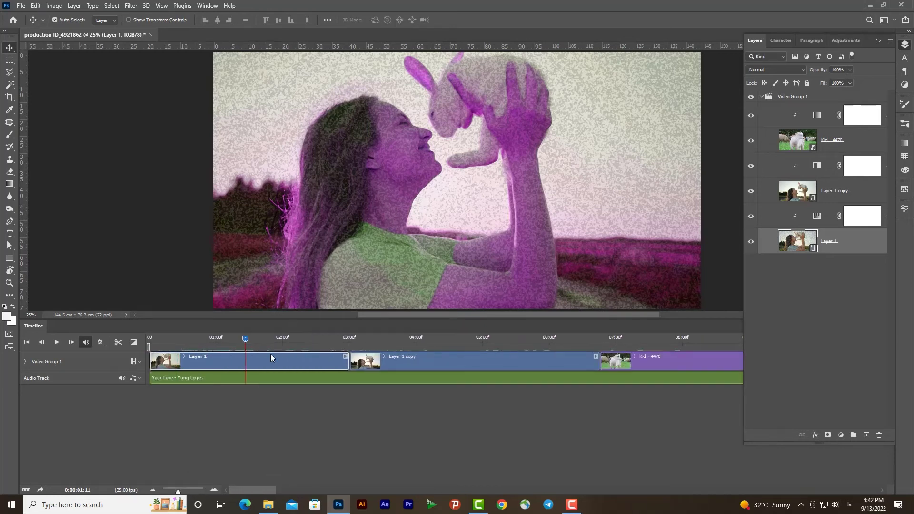
left_click(56, 343)
mouse_move(261, 339)
left_mouse_down()
mouse_move(245, 339)
mouse_move(282, 341)
left_mouse_up()
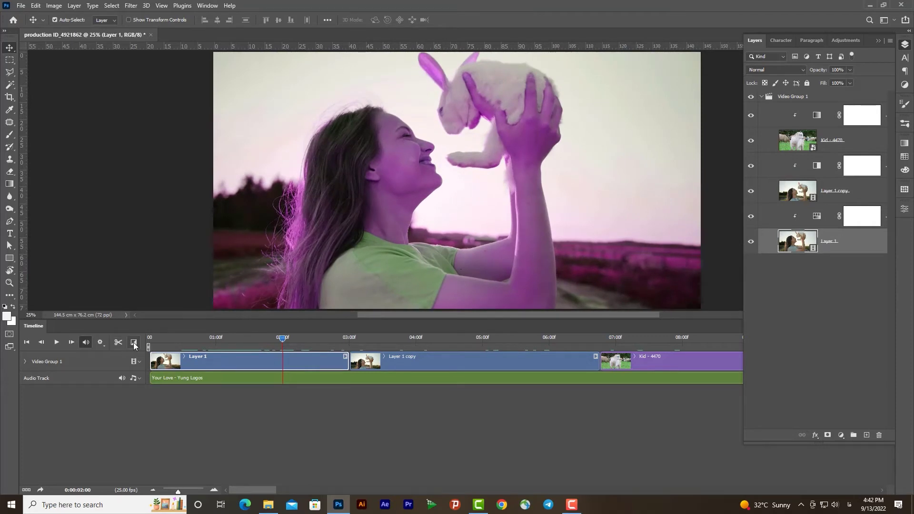
left_click_drag(184, 490, 184, 489)
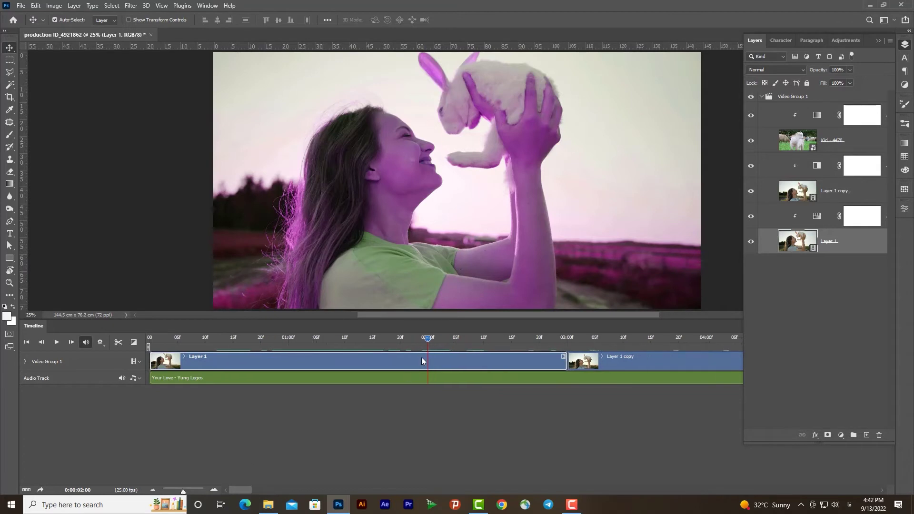
left_click_drag(429, 339, 376, 344)
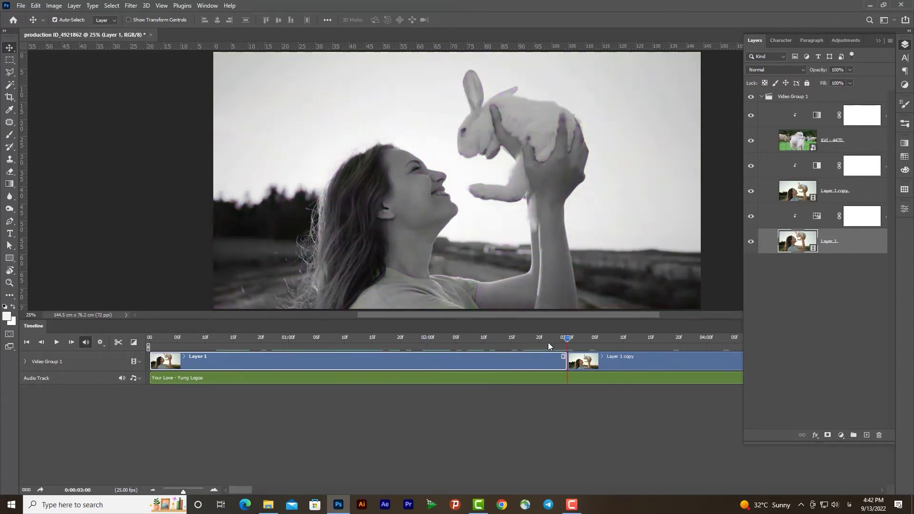
mouse_move(375, 343)
left_mouse_down()
mouse_move(273, 347)
mouse_move(285, 355)
left_mouse_up()
key("space")
mouse_move(187, 494)
left_mouse_down()
mouse_move(180, 491)
mouse_move(214, 492)
mouse_move(177, 491)
left_mouse_up()
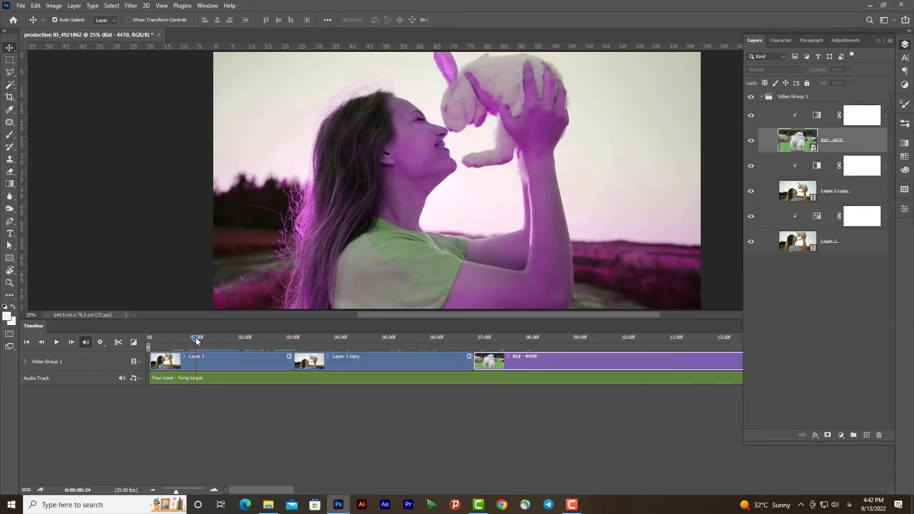
Step: Park the playhead at 03:00 and zoom the timeline in on the Layer 1 copy cut
left_click_drag(193, 361, 555, 366)
left_click_drag(177, 491, 173, 492)
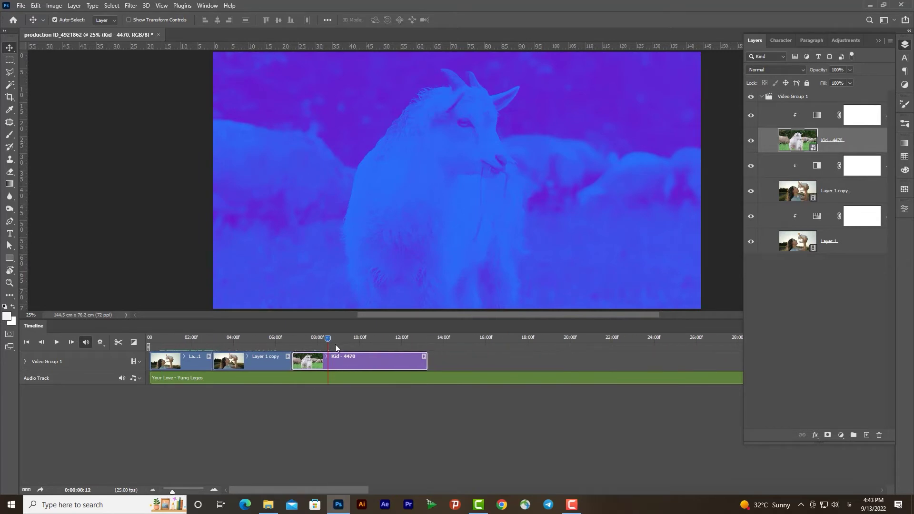
left_click_drag(323, 338, 192, 340)
left_click_drag(173, 491, 181, 492)
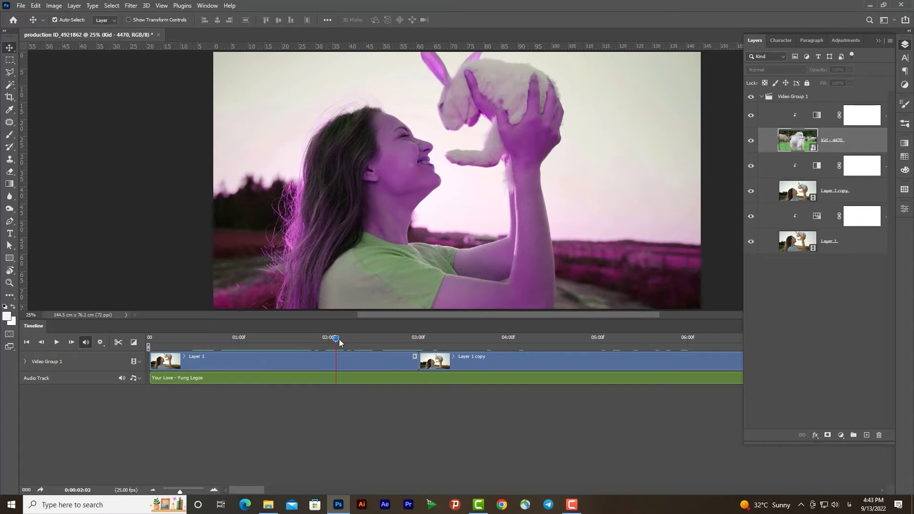
left_click_drag(336, 342, 421, 342)
left_click_drag(181, 492, 206, 491)
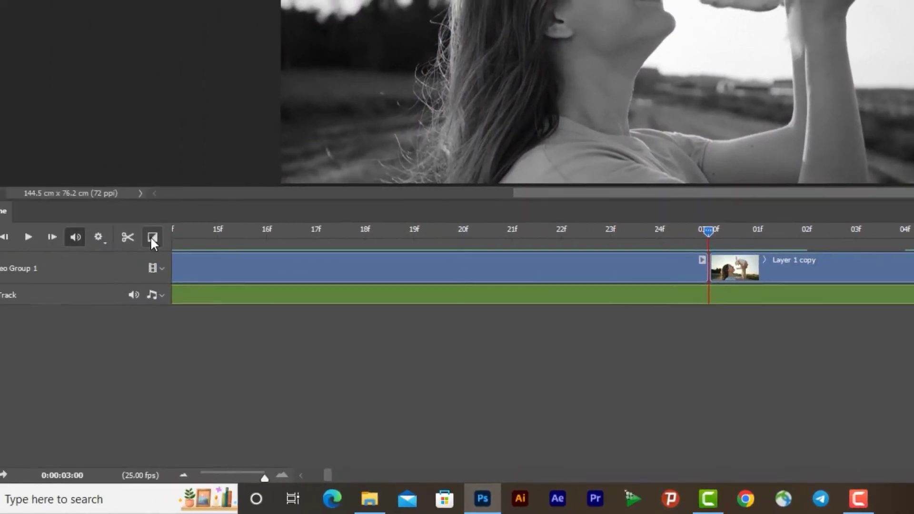
Step: Place a Cross Fade transition on the cut between Layer 1 and Layer 1 copy
left_click(213, 242)
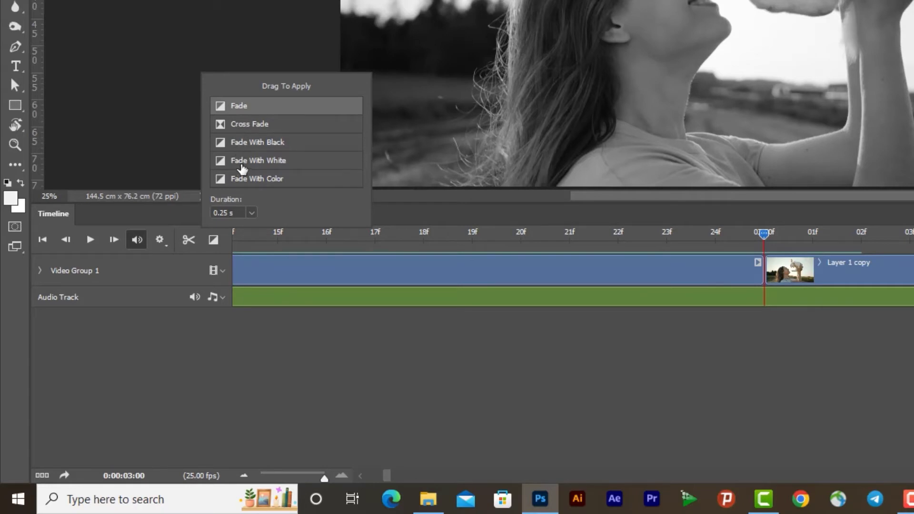
left_click(252, 213)
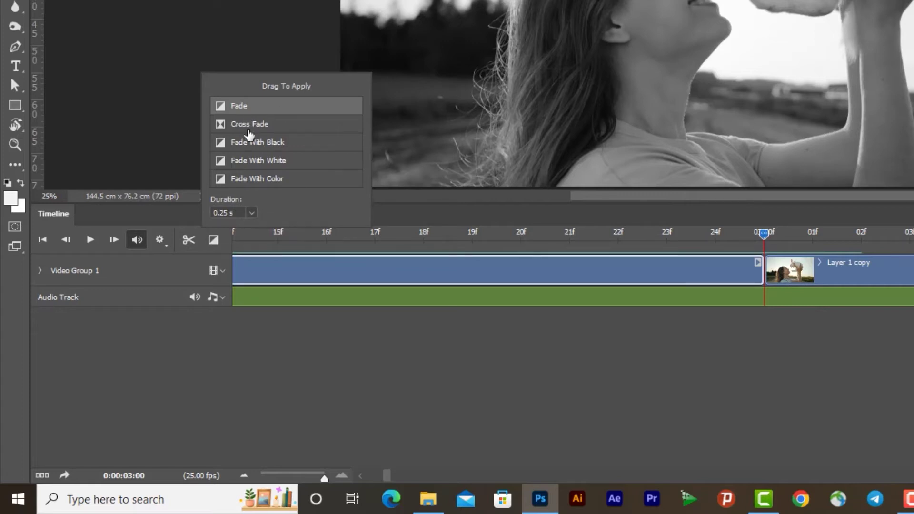
left_click_drag(249, 124, 546, 213)
mouse_move(253, 124)
left_mouse_down()
mouse_move(704, 228)
mouse_move(769, 273)
left_mouse_up()
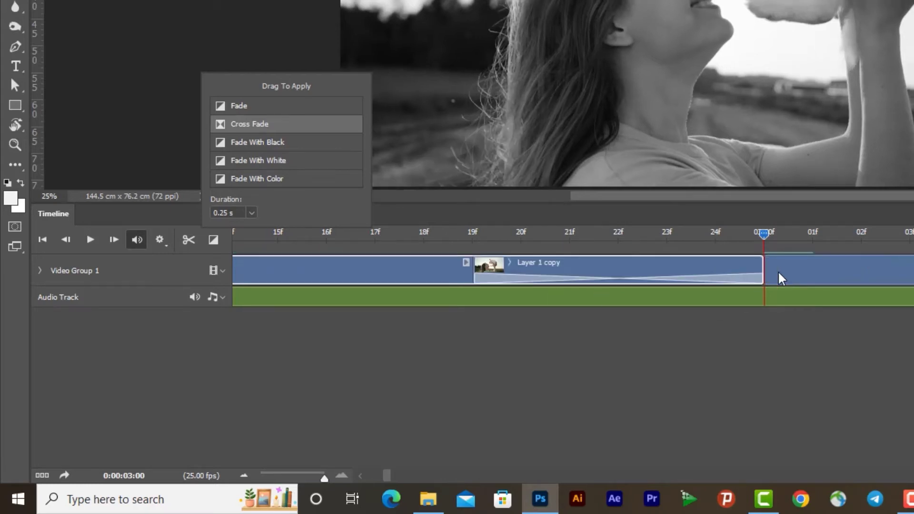
Step: Scrub back and zoom out slightly to preview the cross fade
mouse_move(765, 237)
left_mouse_down()
mouse_move(399, 262)
mouse_move(671, 314)
mouse_move(554, 315)
left_mouse_up()
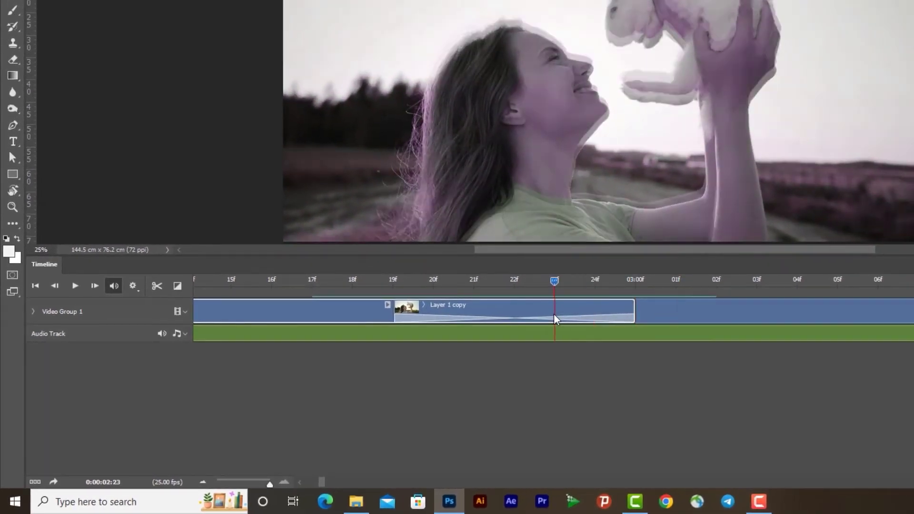
left_click_drag(269, 486, 243, 489)
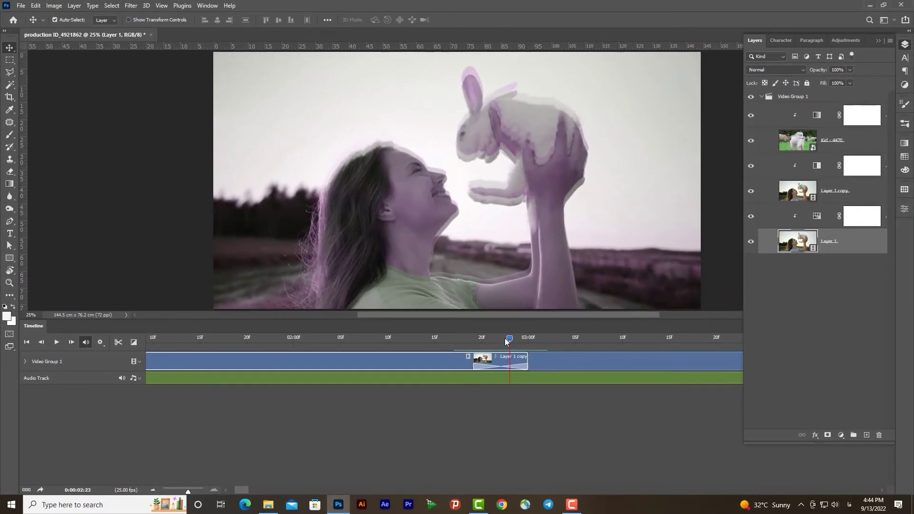
left_click_drag(506, 339, 408, 343)
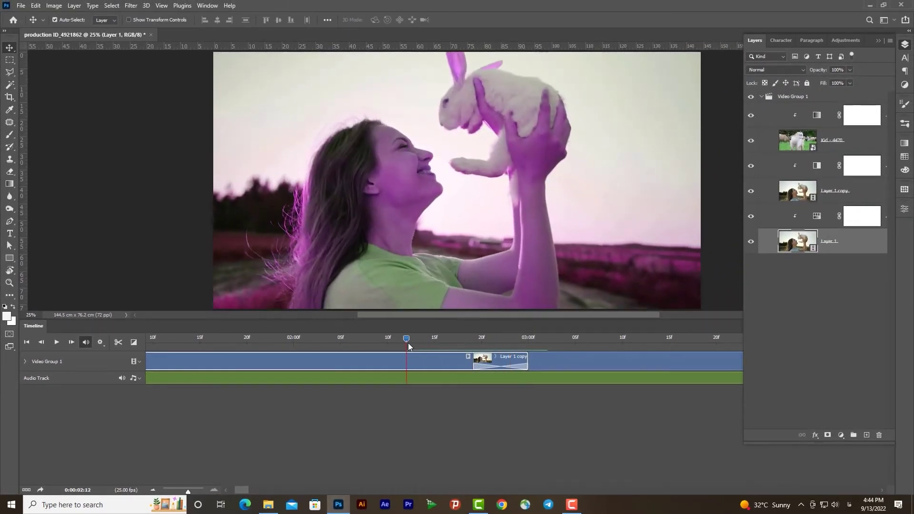
mouse_move(410, 338)
left_mouse_down()
mouse_move(607, 342)
mouse_move(331, 341)
left_mouse_up()
left_click(55, 343)
left_click(54, 345)
left_click_drag(188, 491, 182, 492)
left_click_drag(458, 339, 412, 341)
left_click(58, 343)
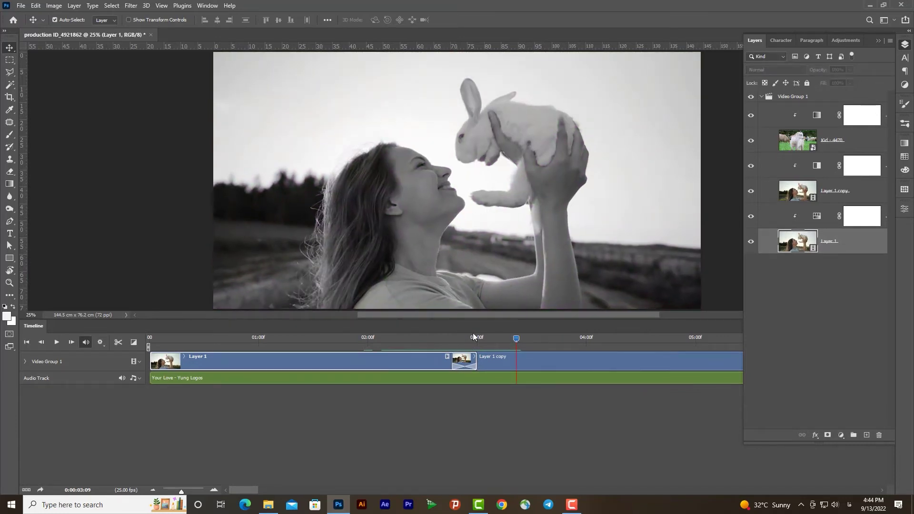
left_click(302, 339)
left_click(57, 343)
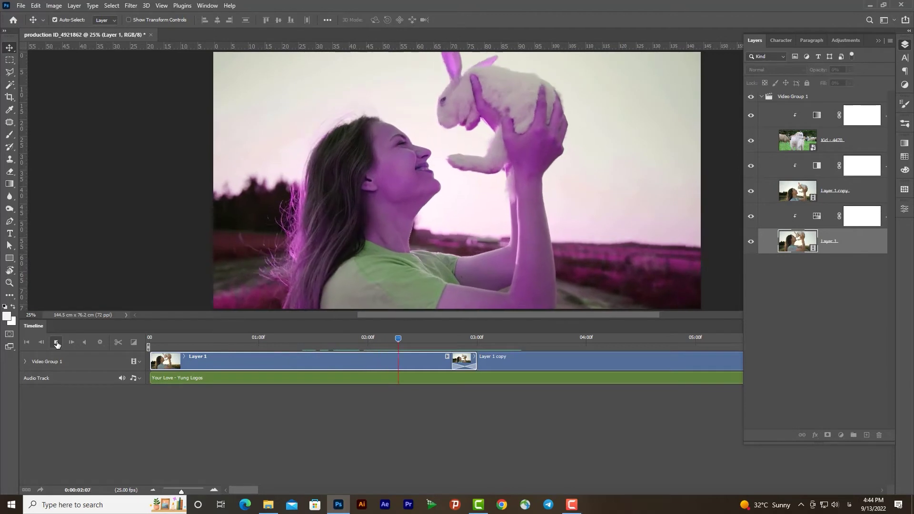
key("space")
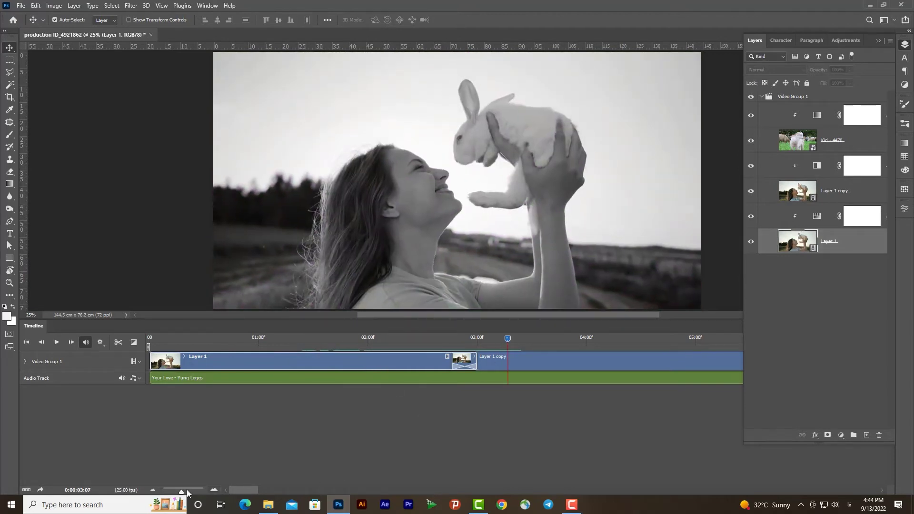
left_click_drag(187, 490, 195, 491)
left_click_drag(521, 341, 295, 364)
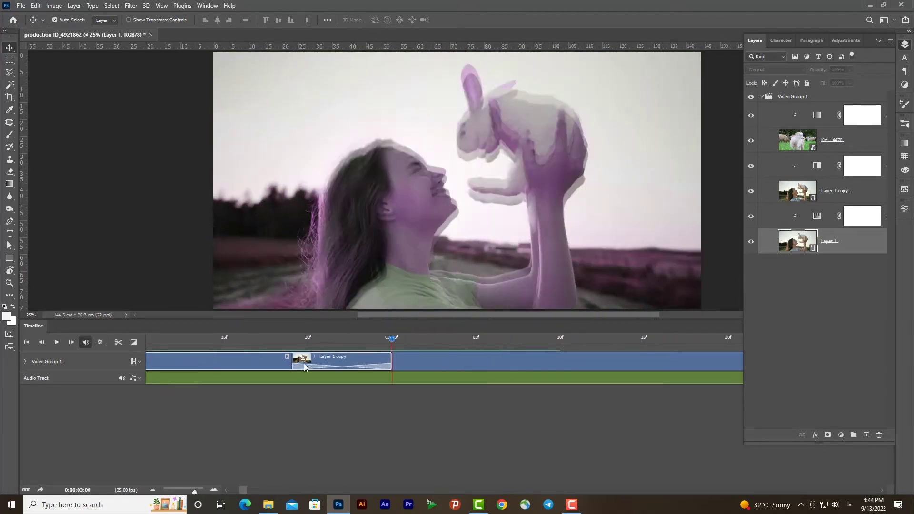
left_click_drag(198, 490, 200, 491)
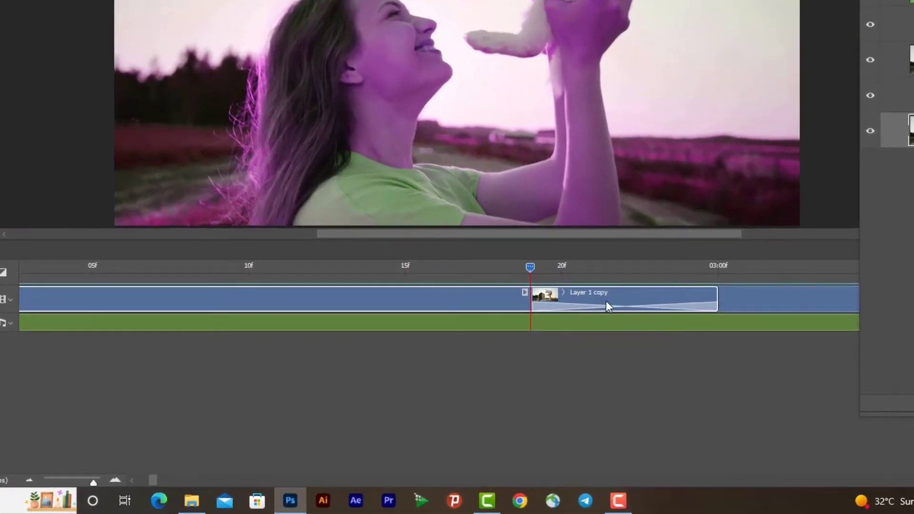
Step: Select the Layer 1 / Layer 1 copy cross fade and drag its duration longer
left_click(607, 305)
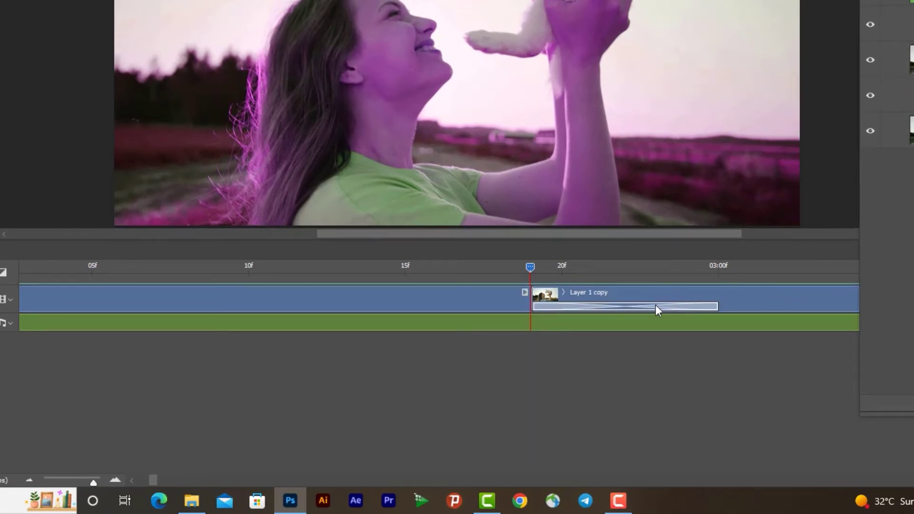
right_click(698, 307)
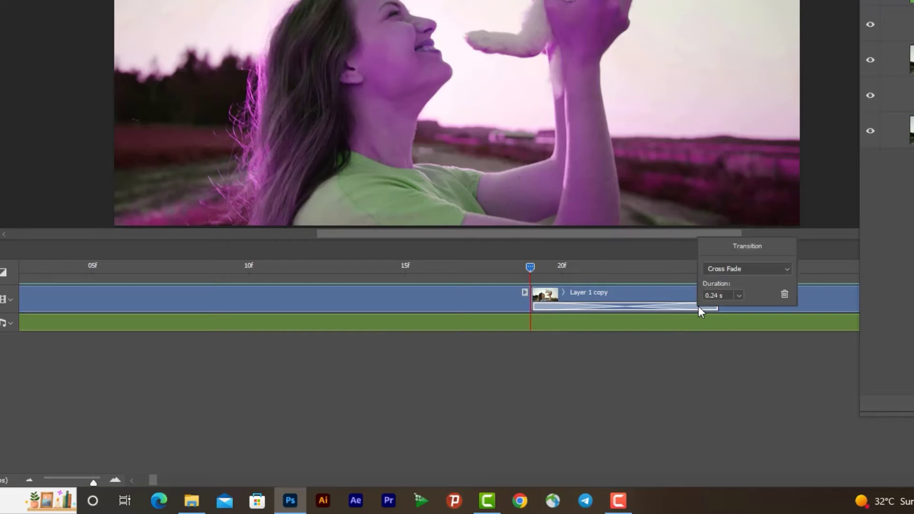
left_click(742, 269)
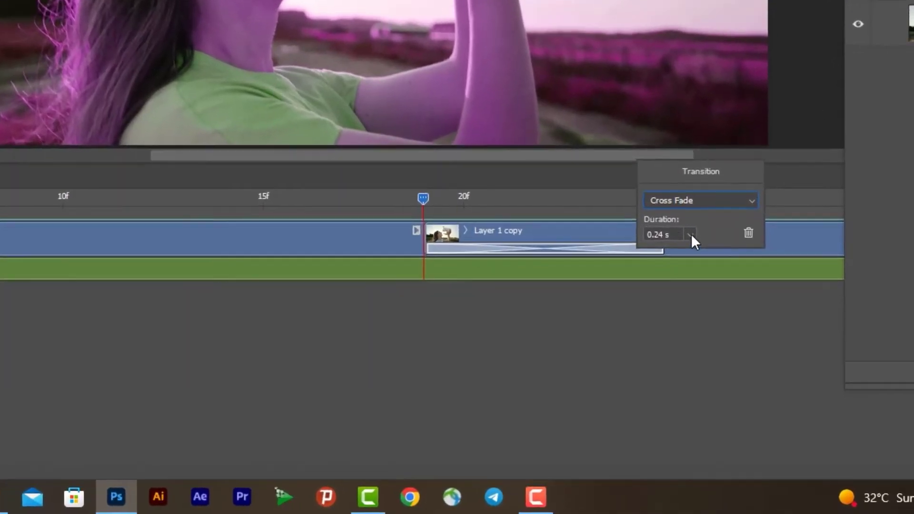
left_click(691, 235)
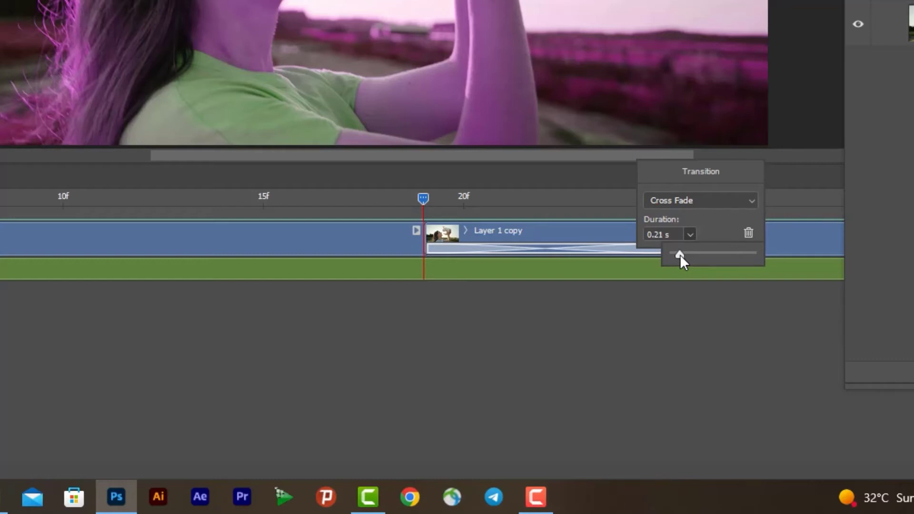
left_click_drag(679, 256, 674, 255)
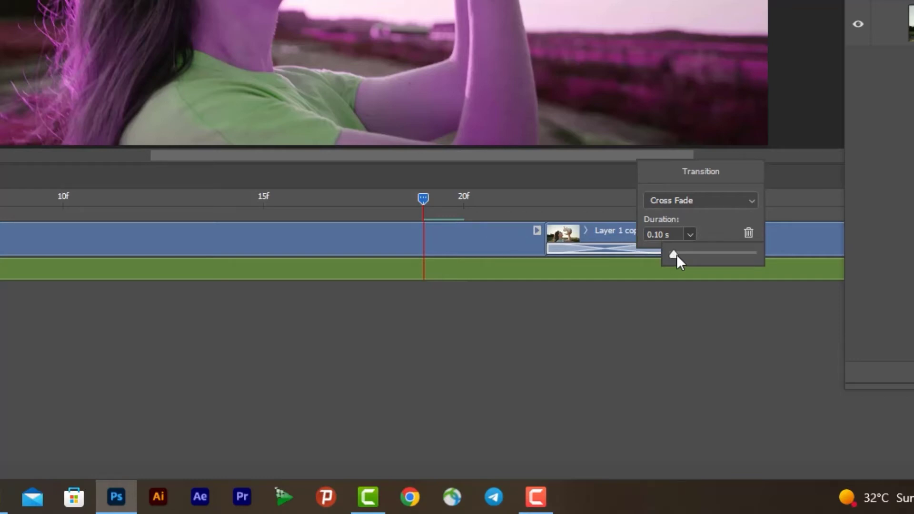
left_click_drag(675, 254, 761, 309)
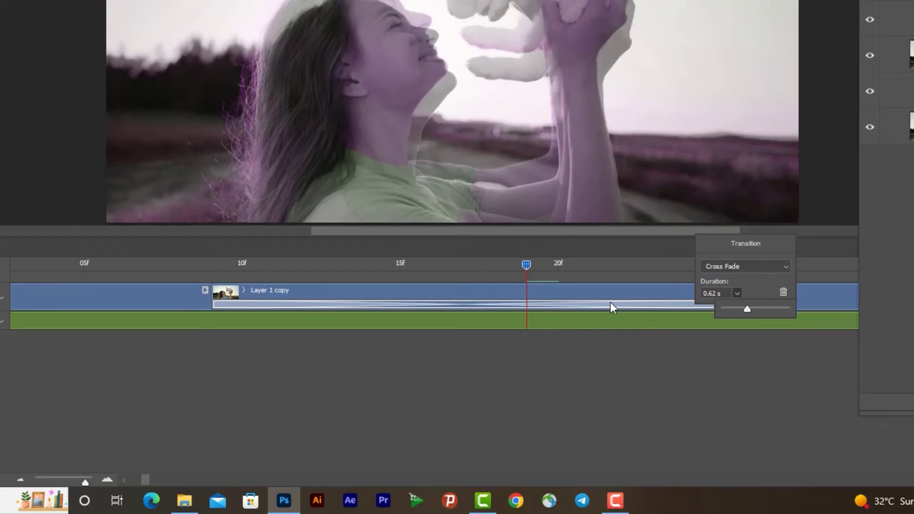
Step: Set the cross fade duration to 0.96 seconds and play from one second to preview it
left_click_drag(85, 483, 74, 483)
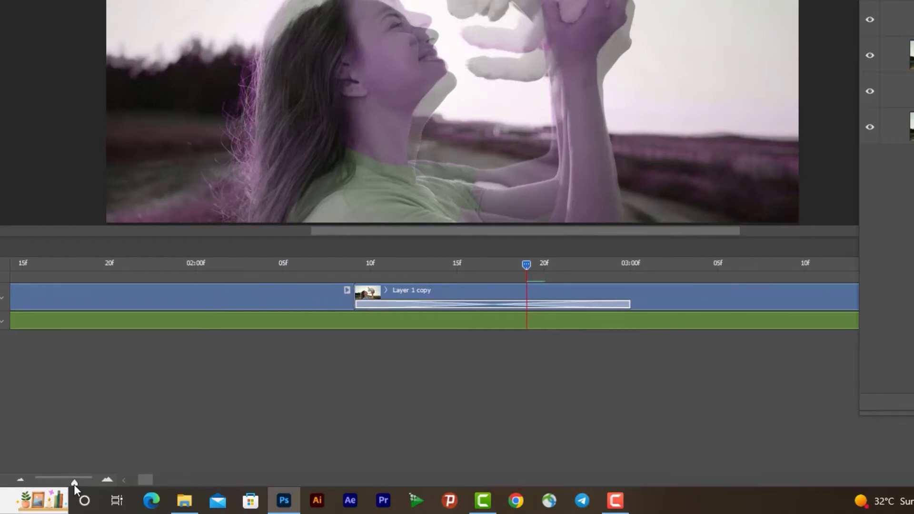
right_click(569, 304)
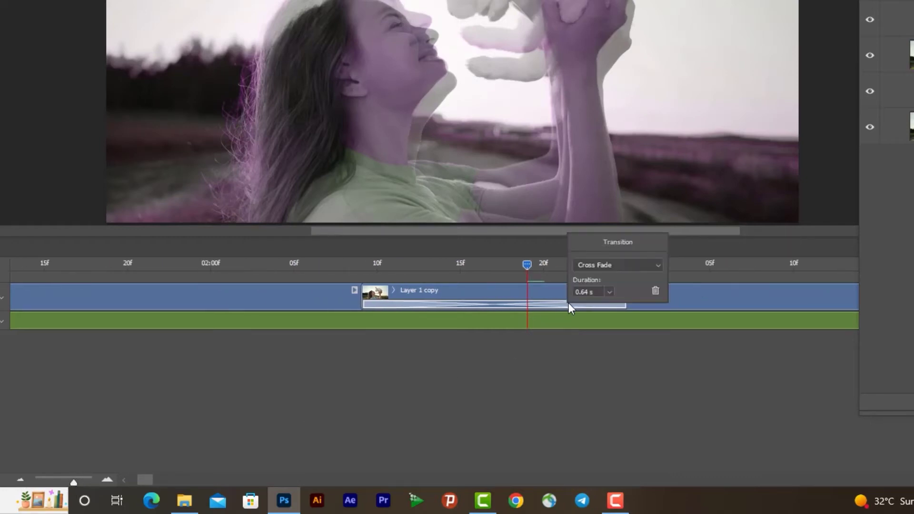
left_click(610, 294)
left_click_drag(596, 311, 540, 318)
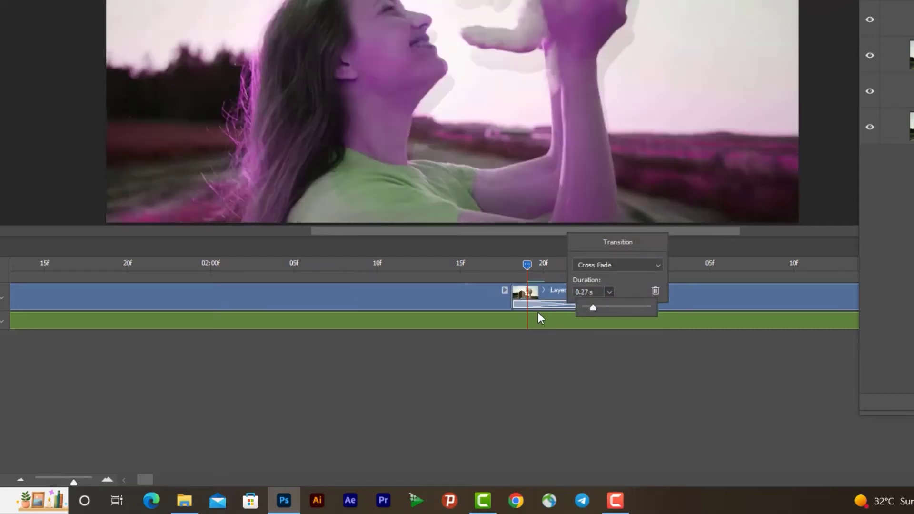
left_click_drag(597, 307, 624, 307)
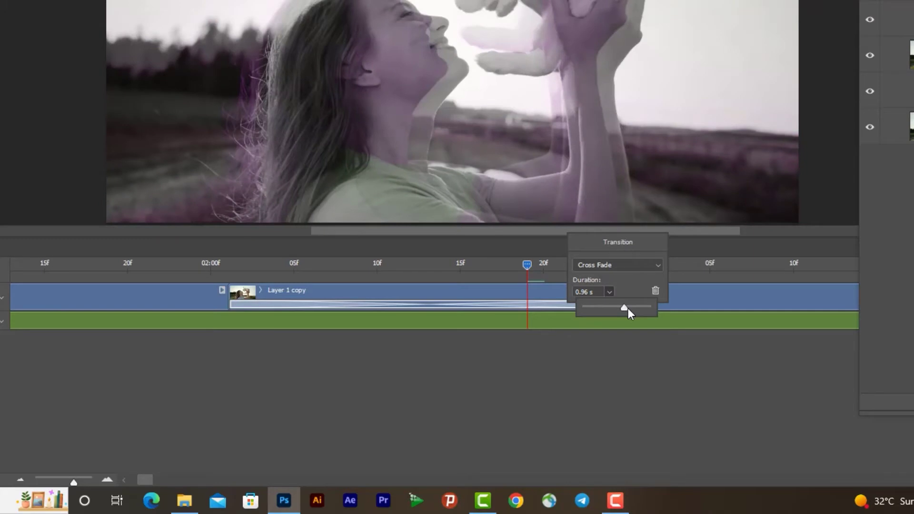
left_click_drag(72, 484, 64, 484)
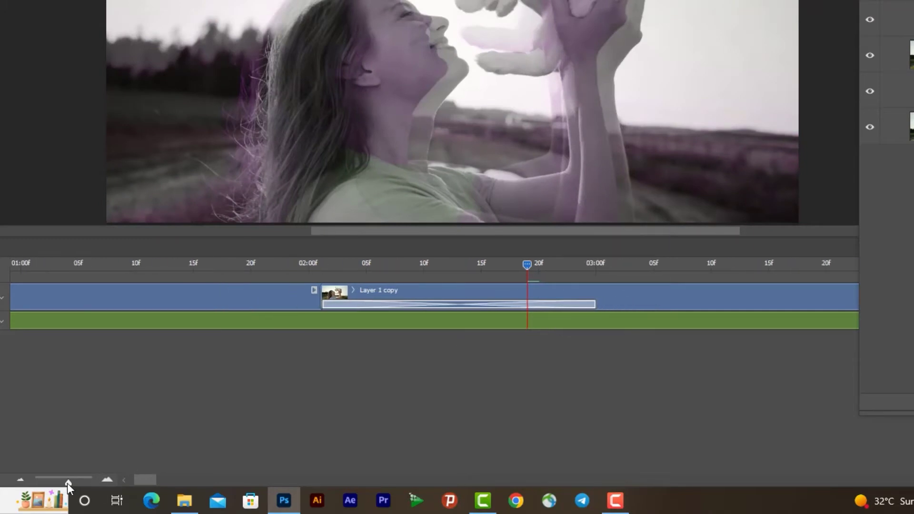
left_click_drag(530, 269, 159, 310)
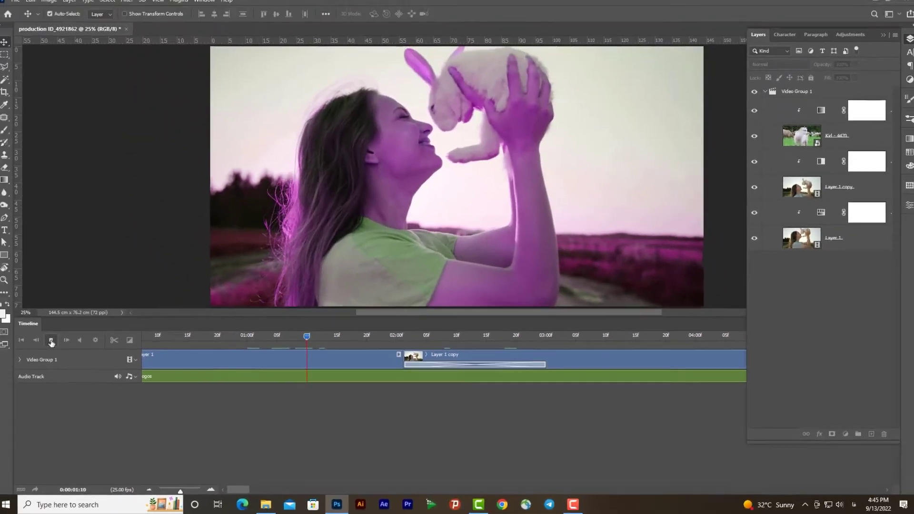
left_click(51, 341)
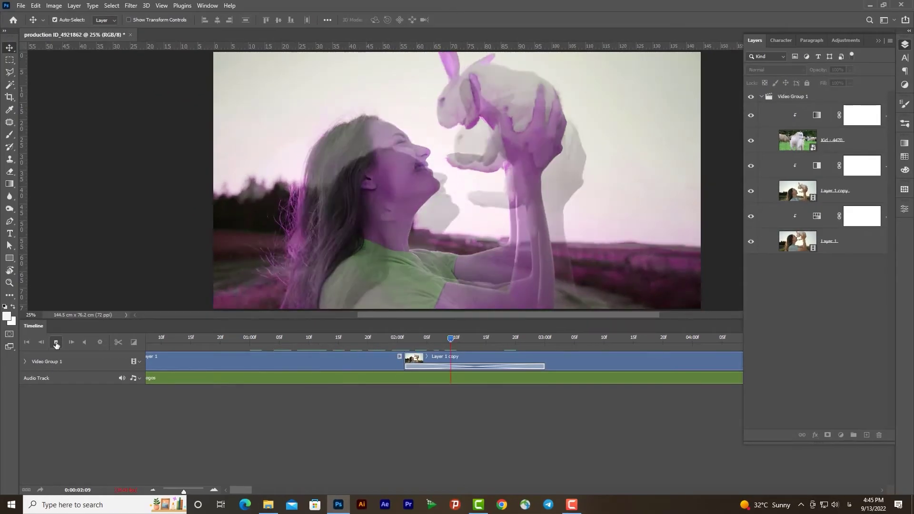
Step: Lengthen the cross fade to about 1.28 seconds and play it back to check
key("space")
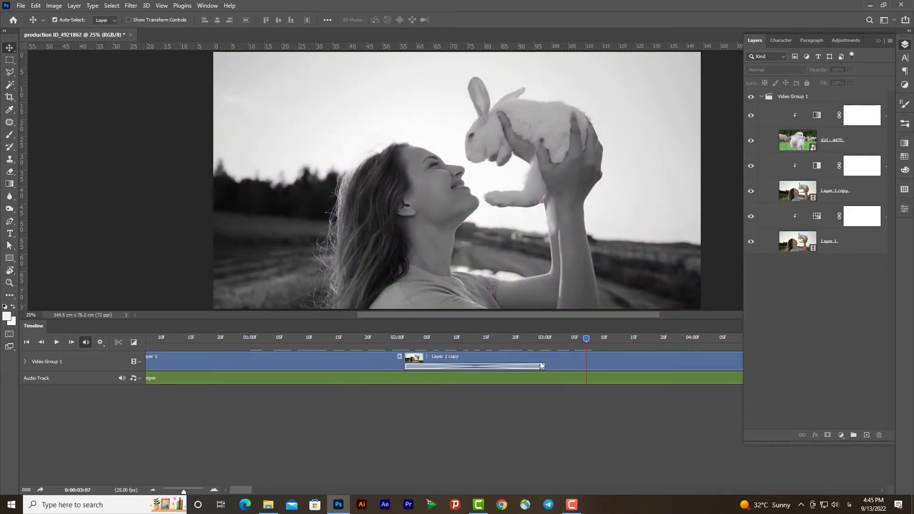
right_click(538, 365)
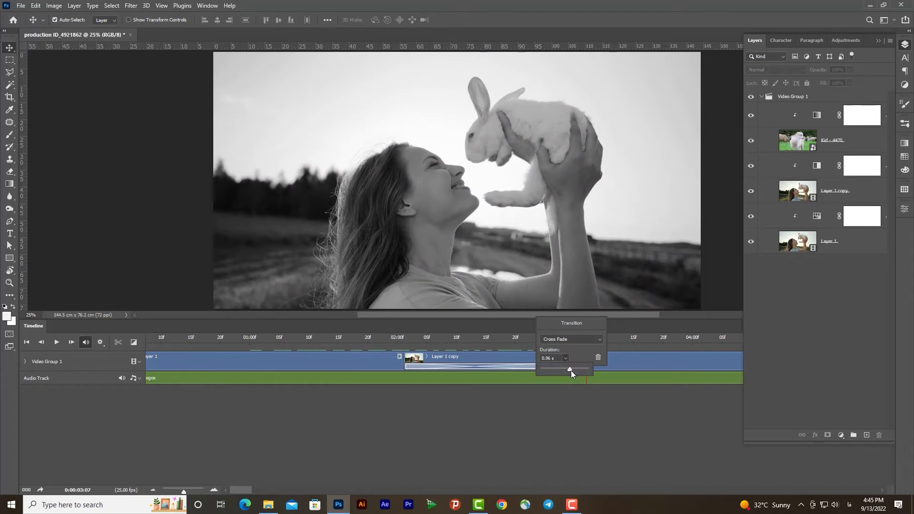
left_click_drag(578, 371, 581, 381)
left_click(538, 404)
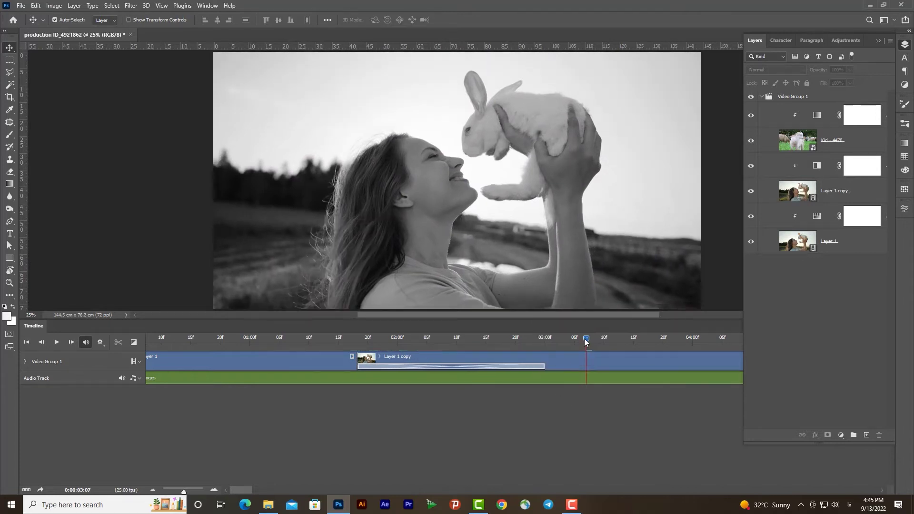
left_click(232, 338)
left_click(178, 339)
left_click(57, 343)
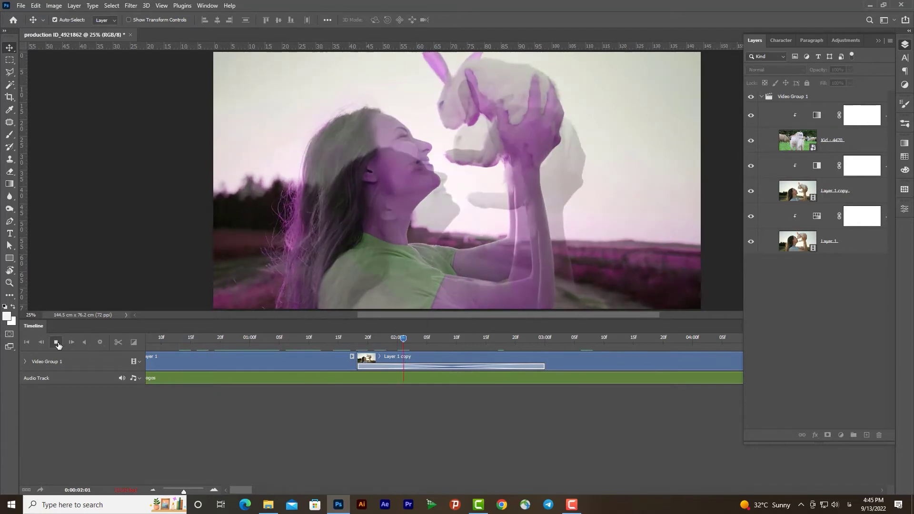
left_click(57, 343)
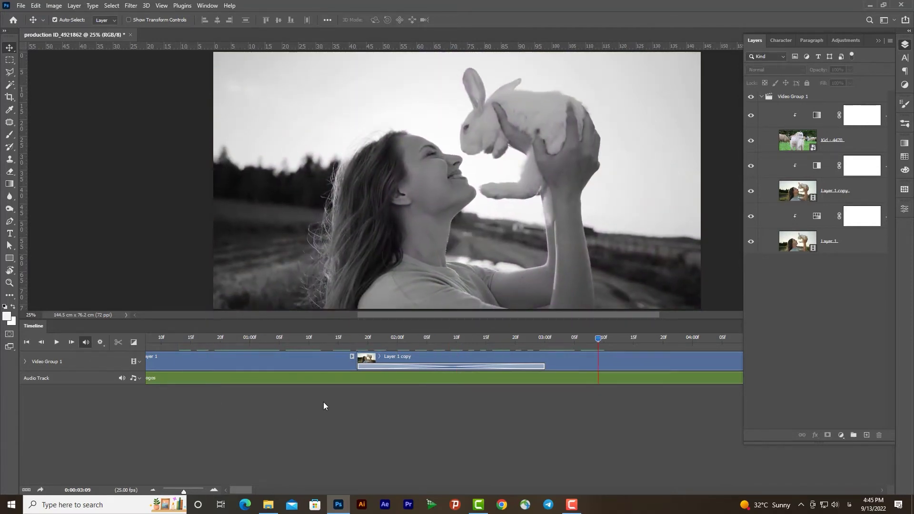
Step: Change the transition type to Fade With White and preview it
right_click(379, 368)
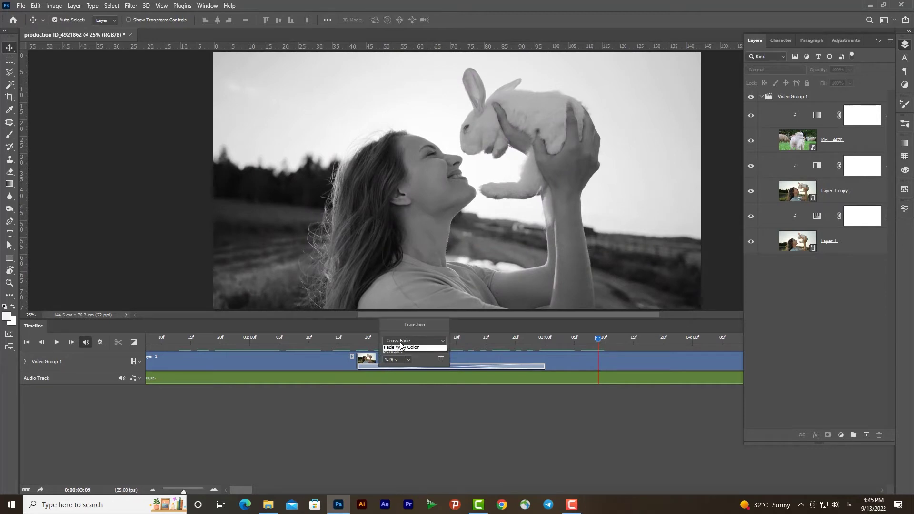
left_click(419, 341)
left_click(405, 370)
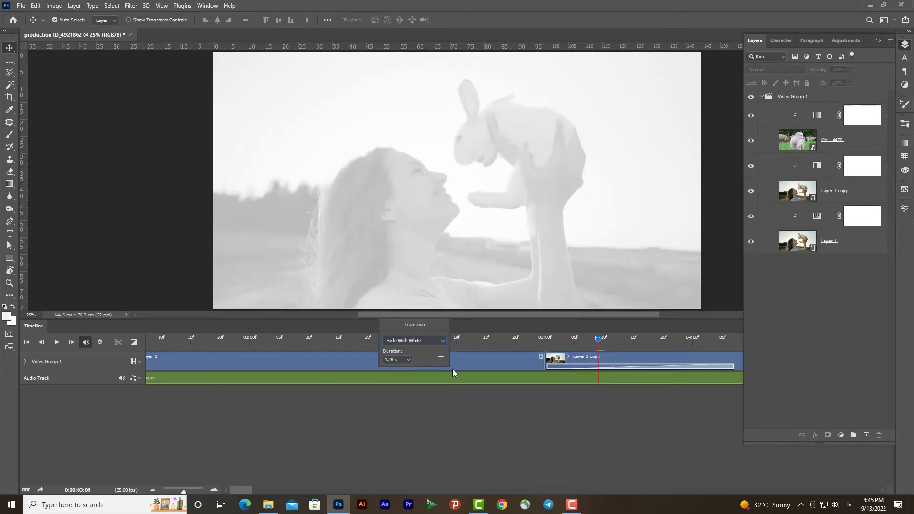
left_click_drag(599, 338, 462, 338)
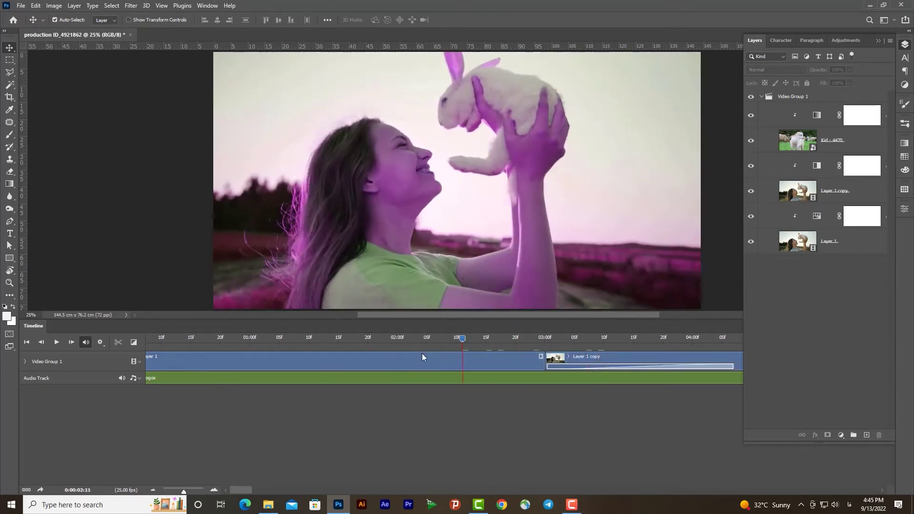
left_click(56, 343)
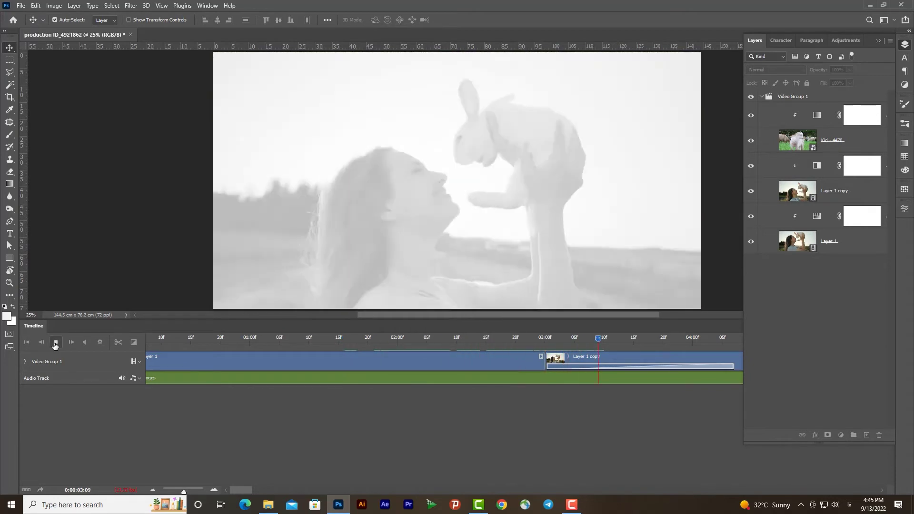
left_click(59, 344)
left_click_drag(185, 492, 174, 493)
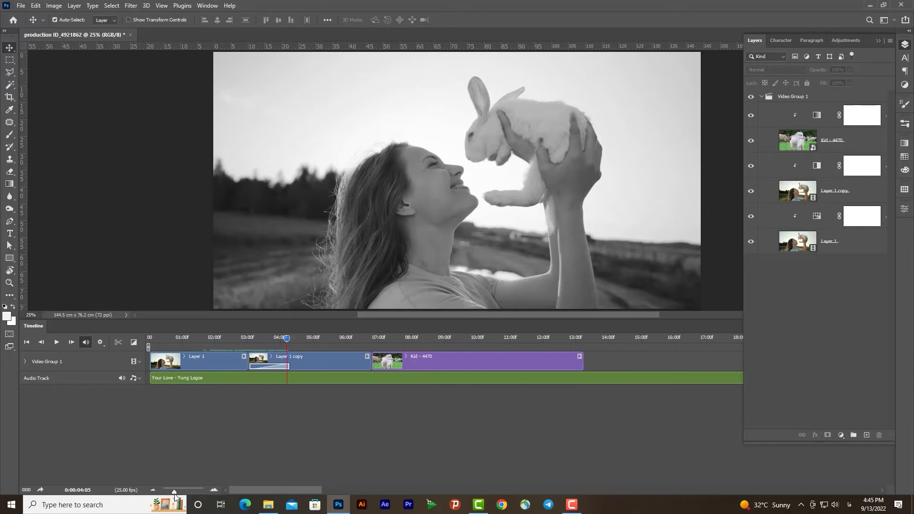
Step: Drag a Fade transition onto the start of the Kid - 4470 clip and preview it
left_click_drag(287, 338, 373, 338)
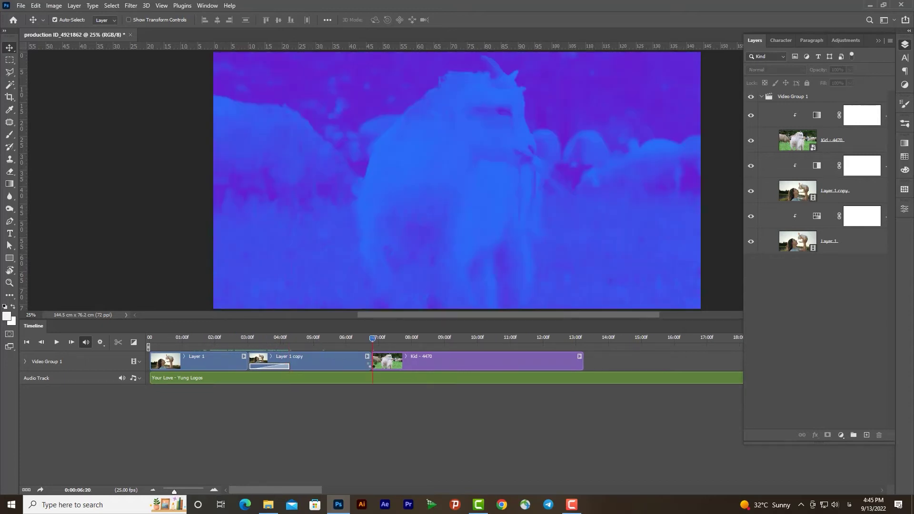
left_click(134, 343)
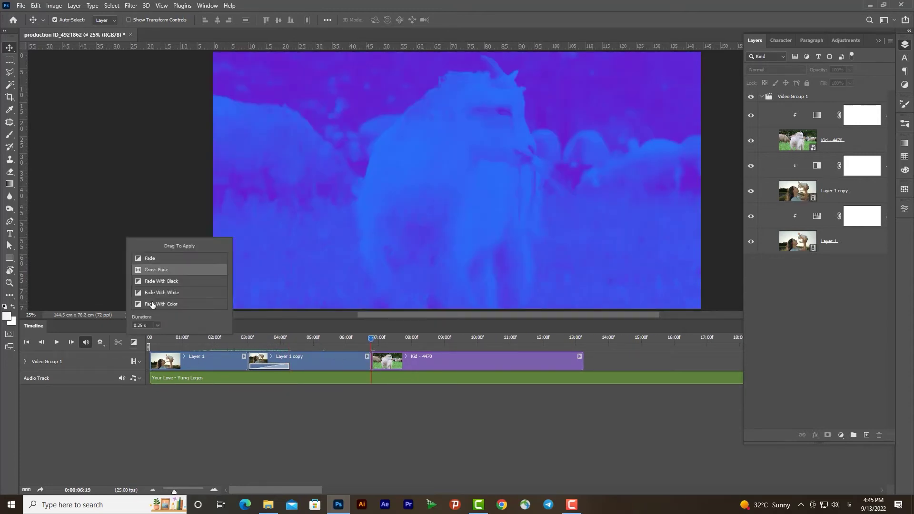
scroll(160, 304, "down", 1)
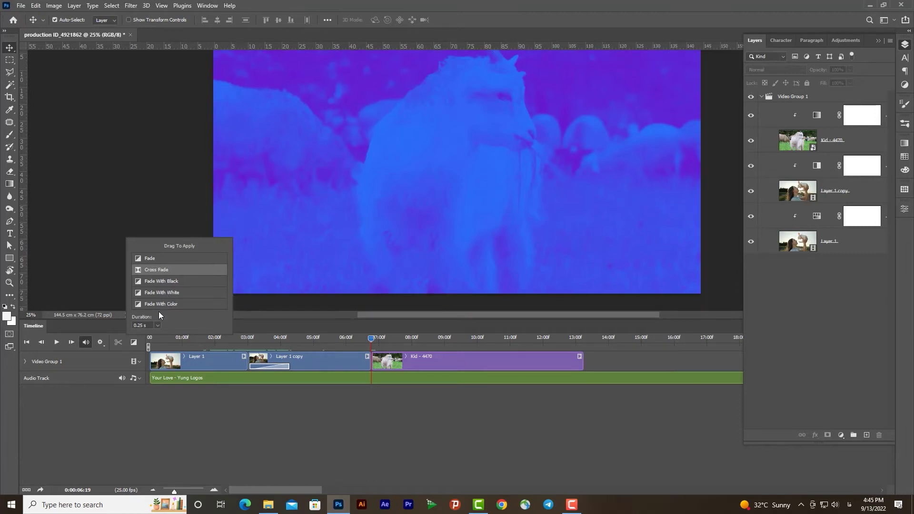
left_click_drag(152, 260, 373, 361)
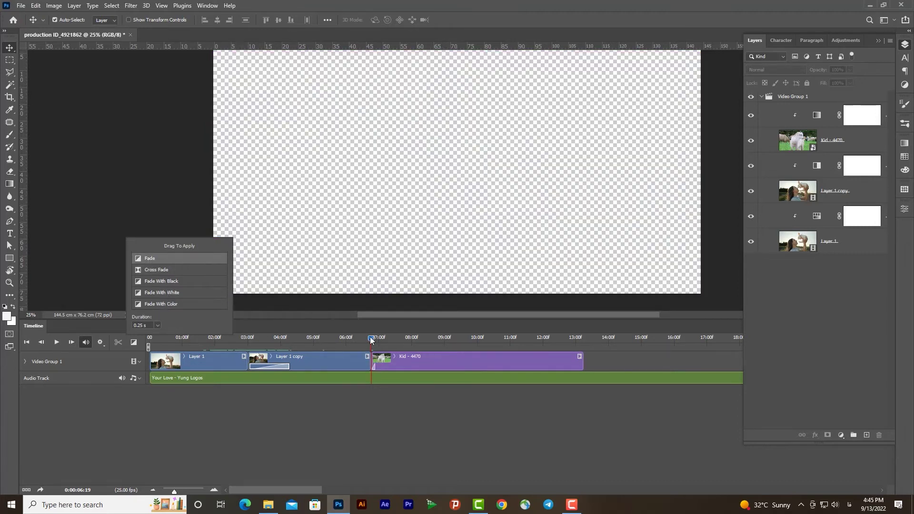
left_click(56, 343)
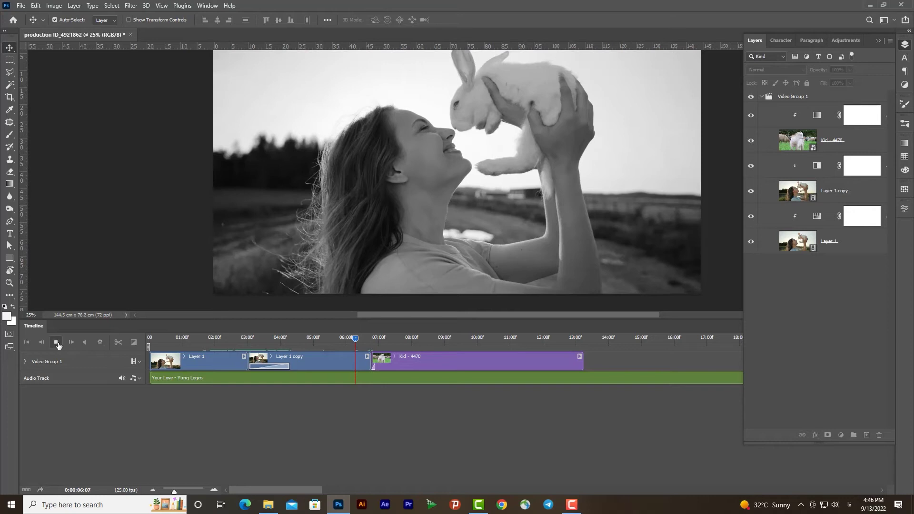
left_click(56, 343)
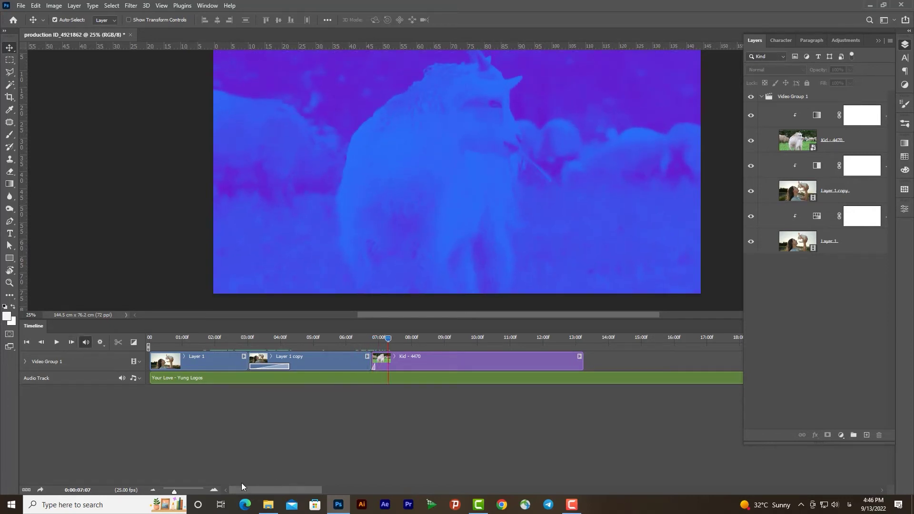
left_click(214, 490)
right_click(394, 366)
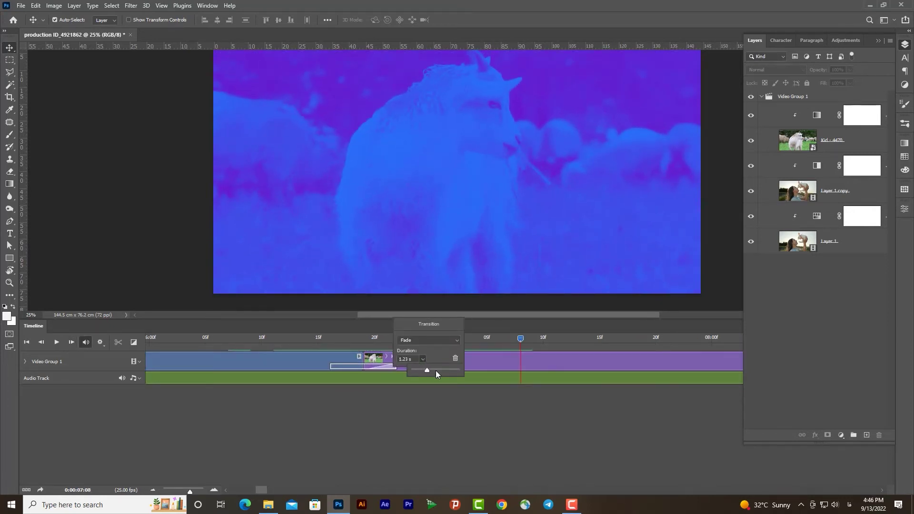
Step: Lengthen the Kid - 4470 fade and preview it from about four seconds
left_click_drag(435, 371, 451, 371)
left_click(193, 490)
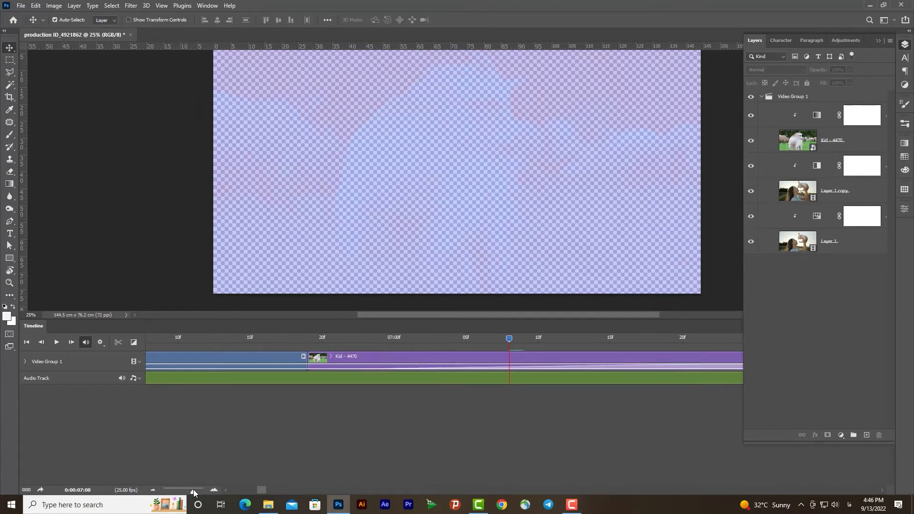
scroll(193, 490, "down", 2)
left_click_drag(509, 339, 361, 339)
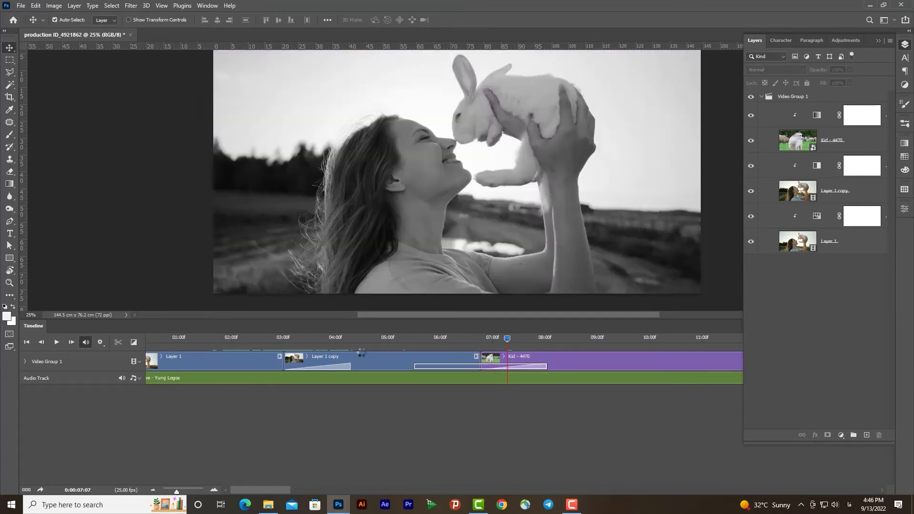
left_click(57, 342)
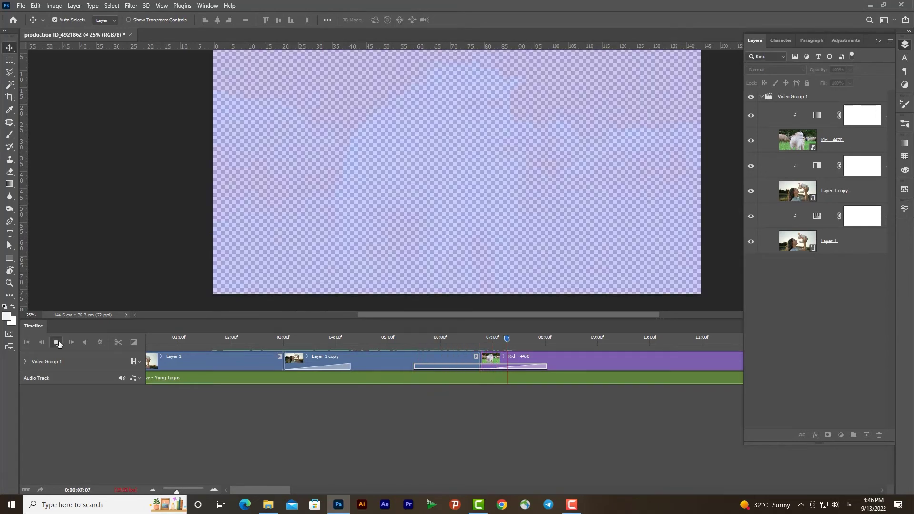
key("space")
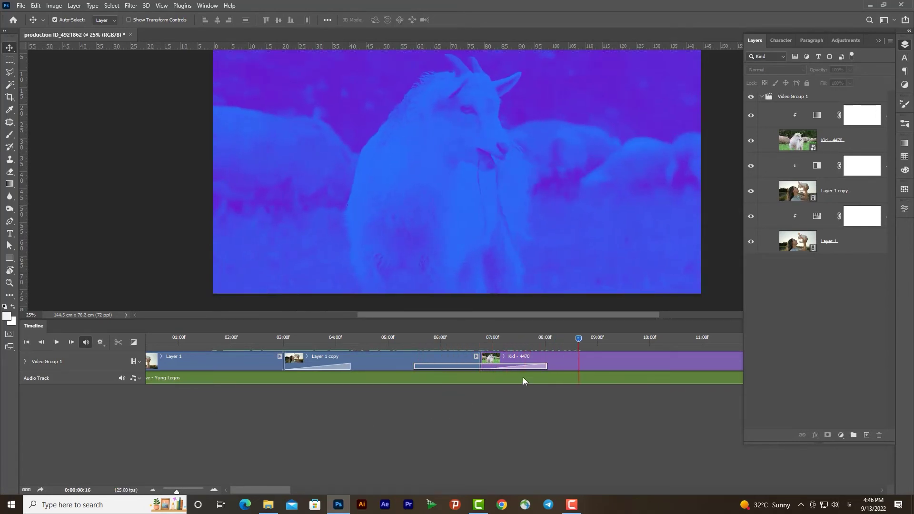
Step: Trim the Kid - 4470 fade to about 1.95 seconds and park the playhead at 1:05
right_click(531, 367)
left_click(563, 362)
left_click_drag(559, 376, 556, 374)
left_click_drag(186, 492, 175, 491)
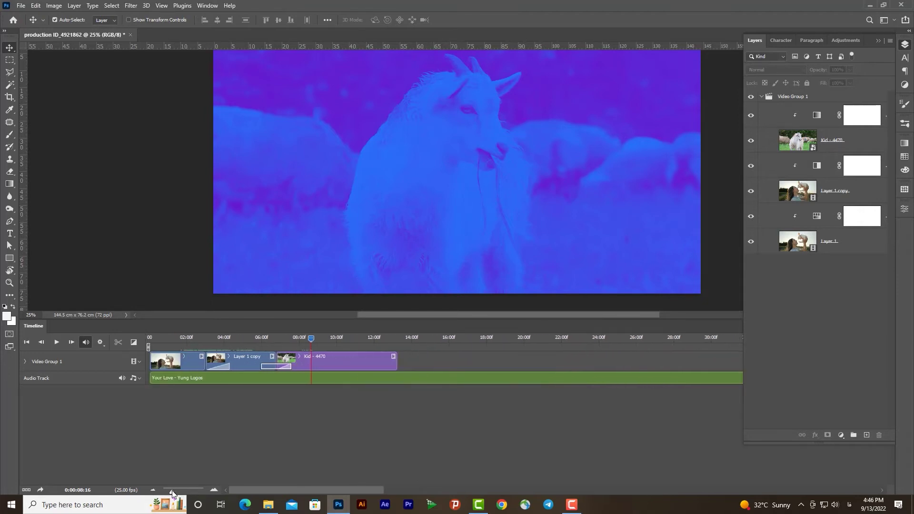
left_click_drag(433, 337, 190, 338)
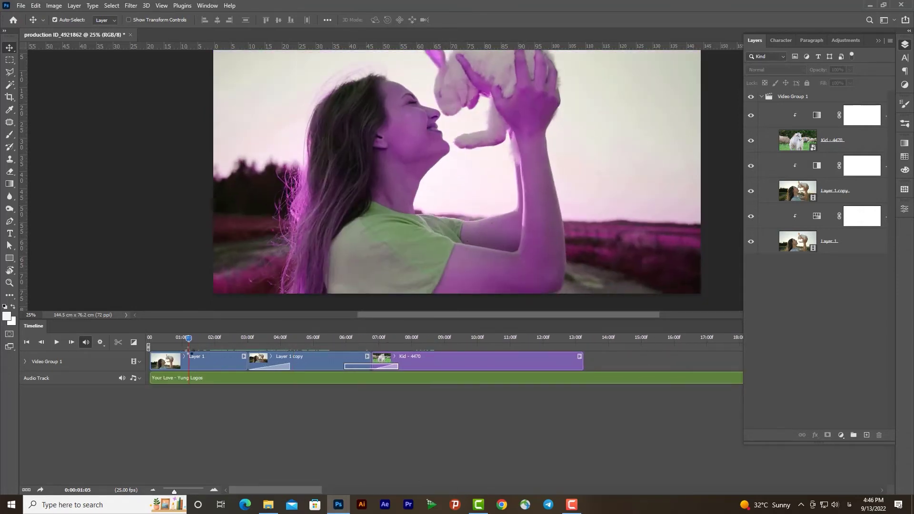
Step: Collapse the Layers panel to icons and bring up the Timeline menu's Go To options
left_click(879, 40)
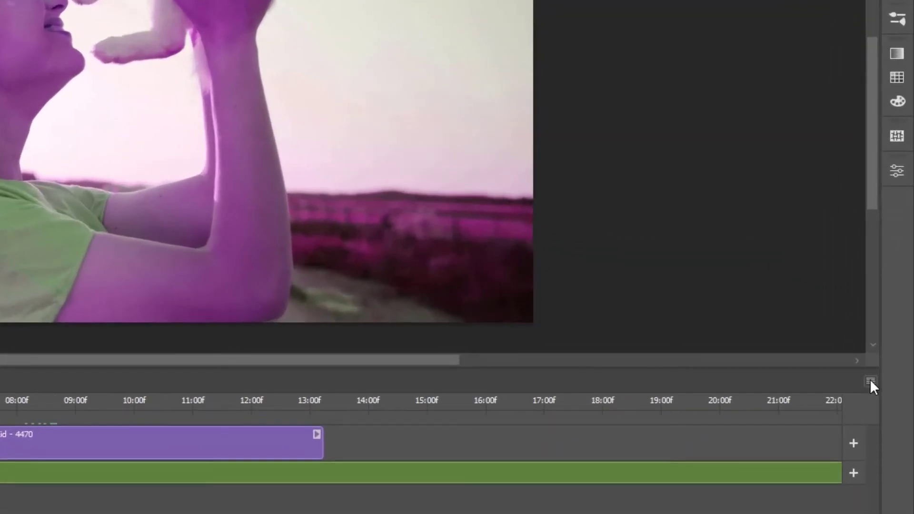
left_click(871, 382)
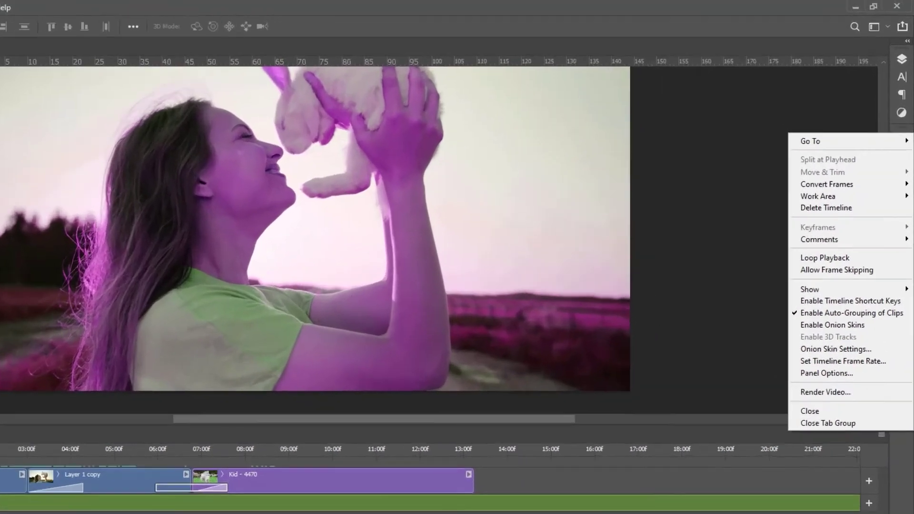
mouse_move(857, 105)
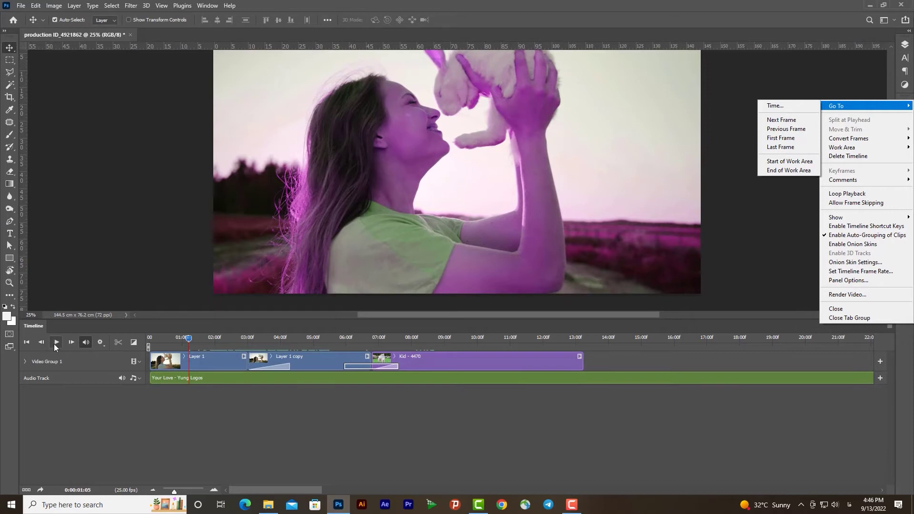
Step: Jump to the work area start, then its end at 0:02:23:01 alongside the music
left_click(810, 119)
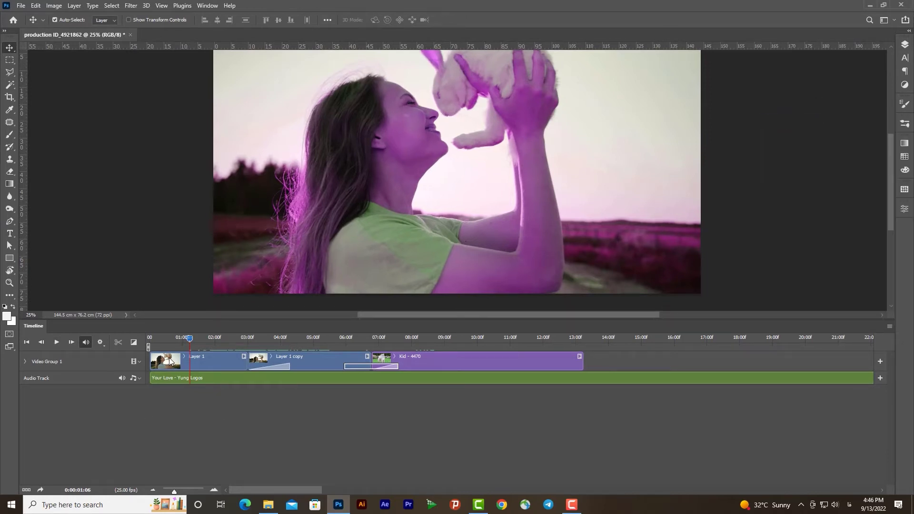
left_click(888, 326)
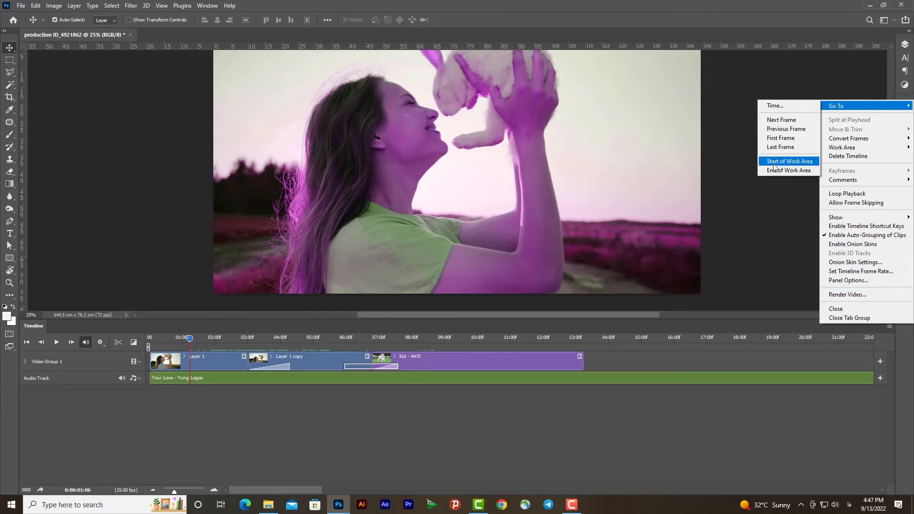
left_click(774, 163)
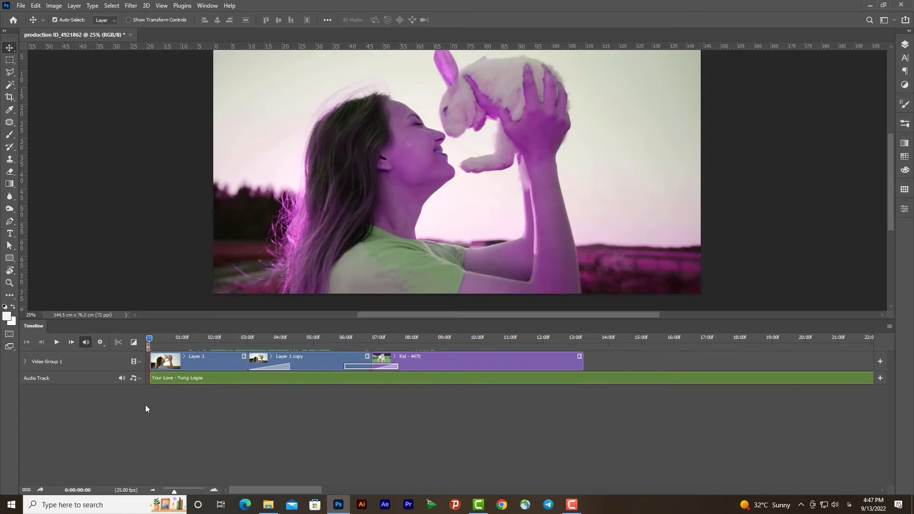
left_click(890, 326)
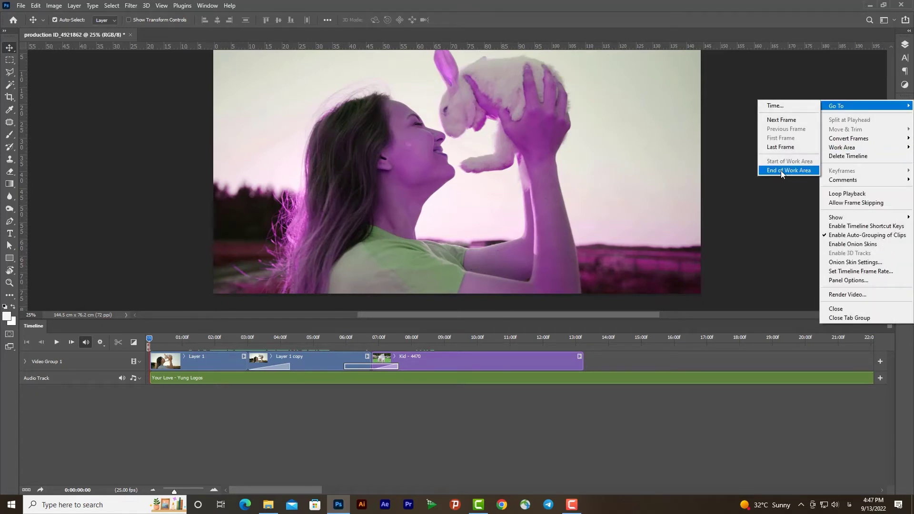
left_click(781, 170)
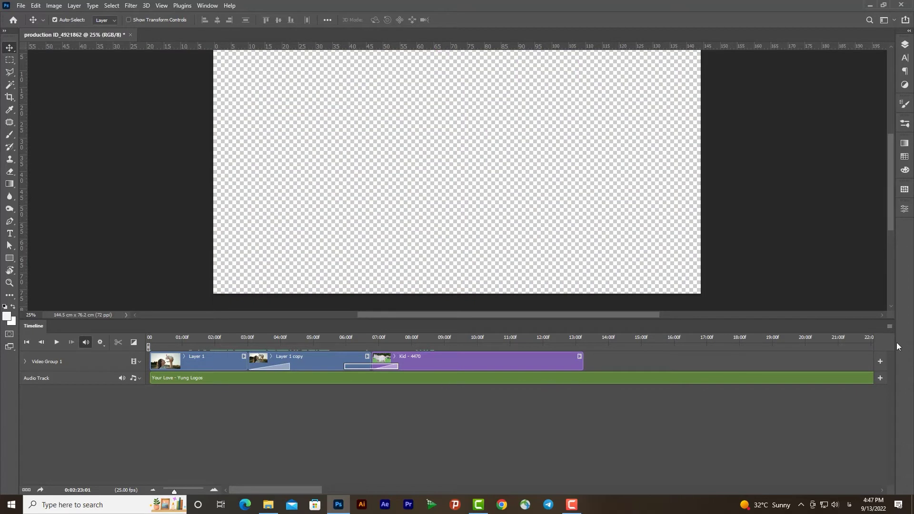
left_click_drag(174, 492, 170, 493)
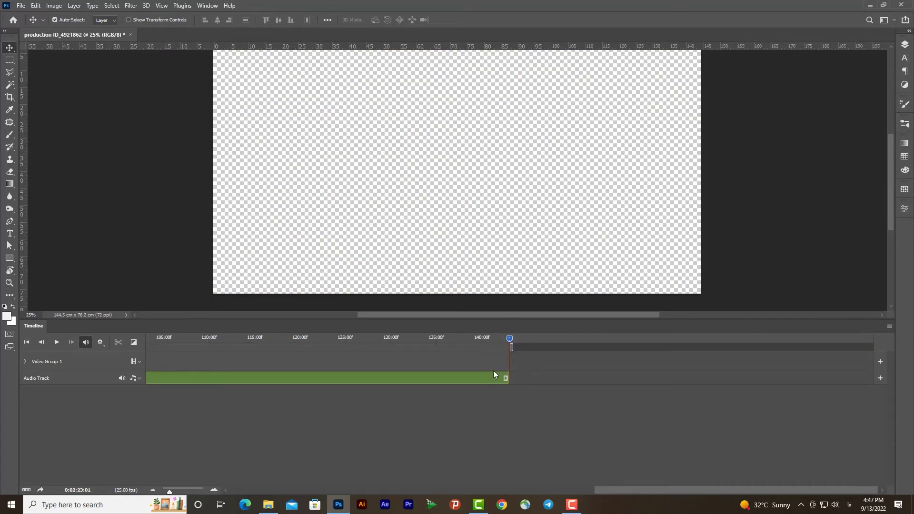
Step: Return the playhead to the start of the work area and zoom in on the clips
left_click(890, 327)
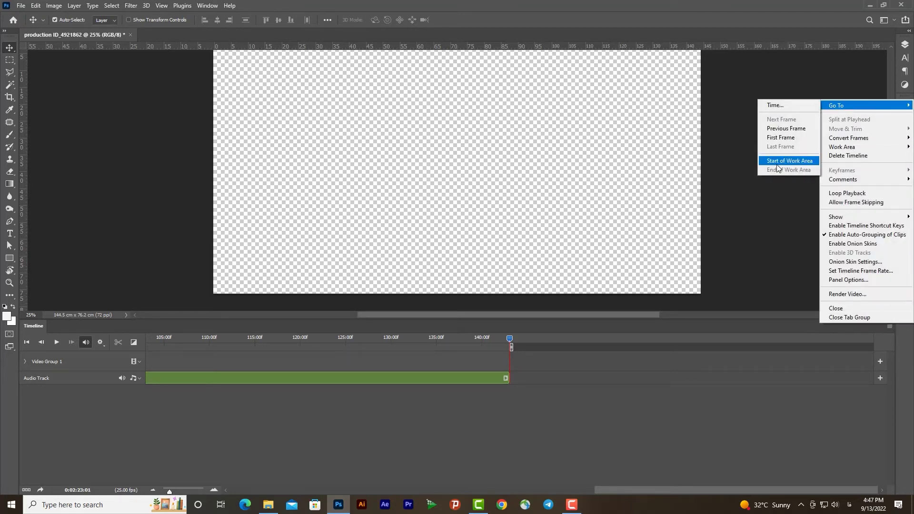
mouse_move(865, 105)
left_click(789, 160)
left_click_drag(169, 492, 175, 492)
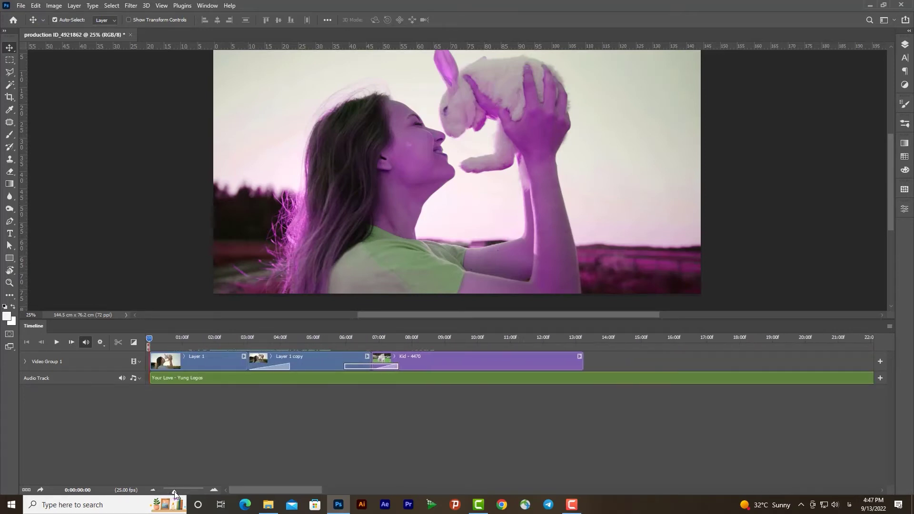
Step: Adjust the timeline zoom and move the playhead to 6:04 in Layer 1 copy
left_click(890, 326)
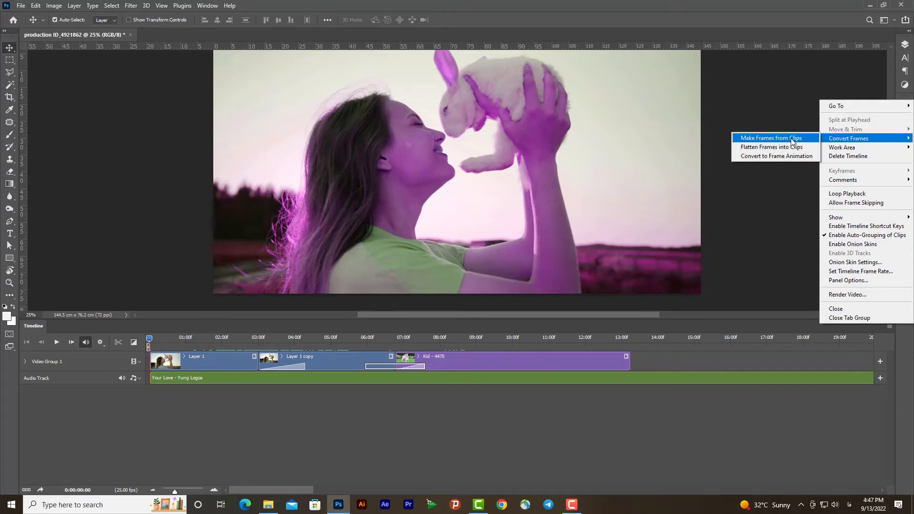
mouse_move(843, 147)
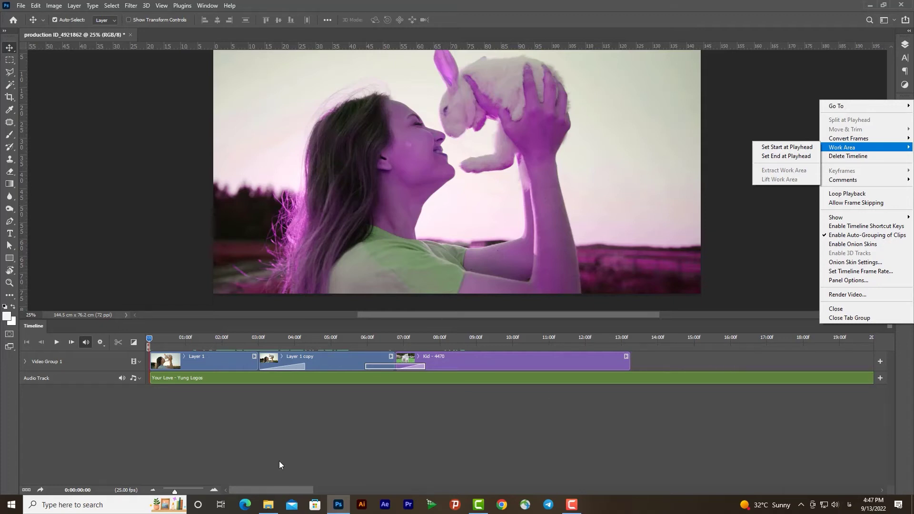
left_click(202, 494)
left_click_drag(183, 493, 172, 492)
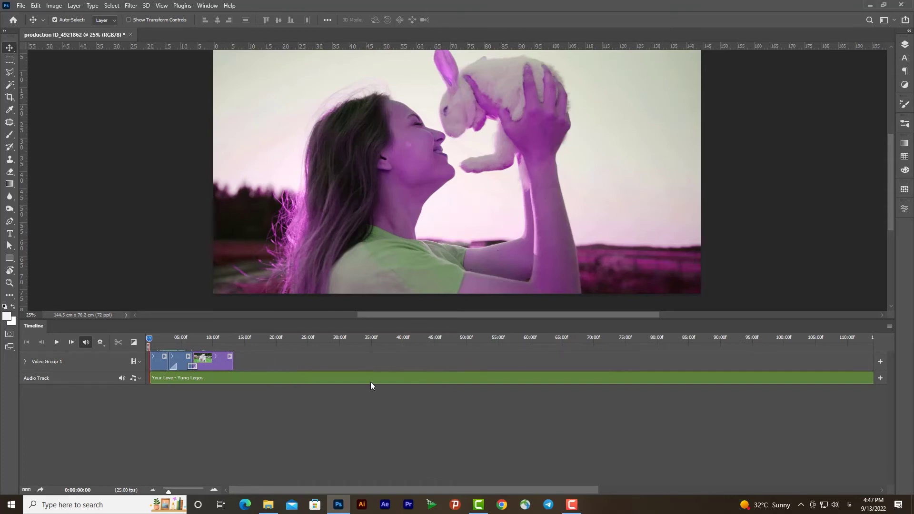
left_click_drag(169, 493, 176, 493)
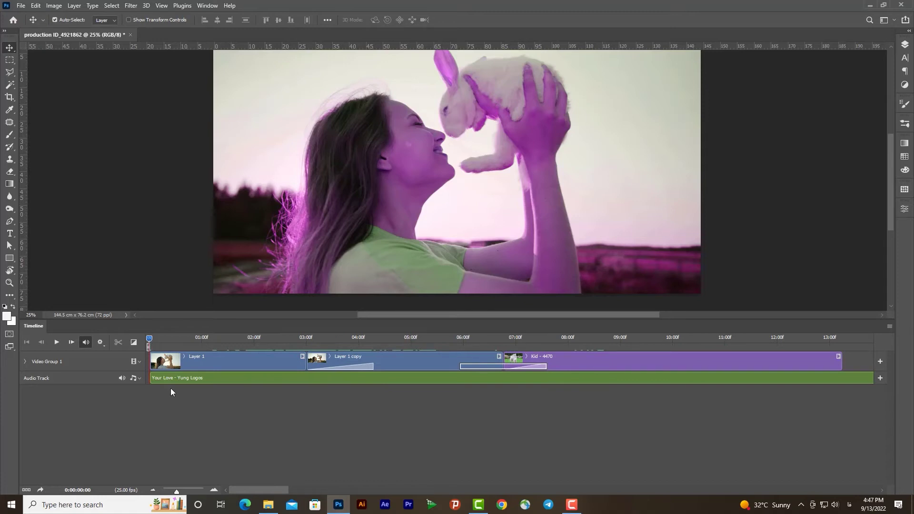
mouse_move(178, 493)
left_mouse_down()
mouse_move(187, 492)
mouse_move(172, 493)
left_mouse_up()
left_click_drag(149, 340, 393, 340)
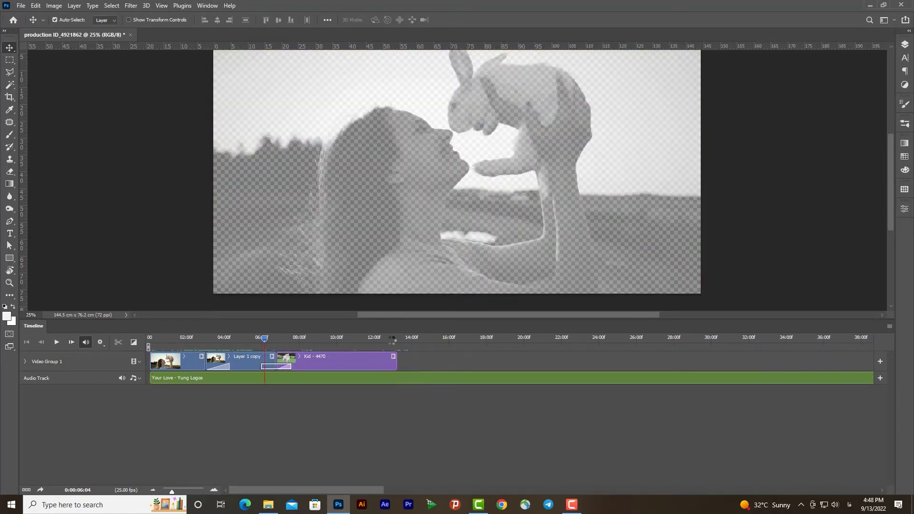
Step: Set the work area start and end at the playhead near 13:05, then press Home
left_click(394, 340)
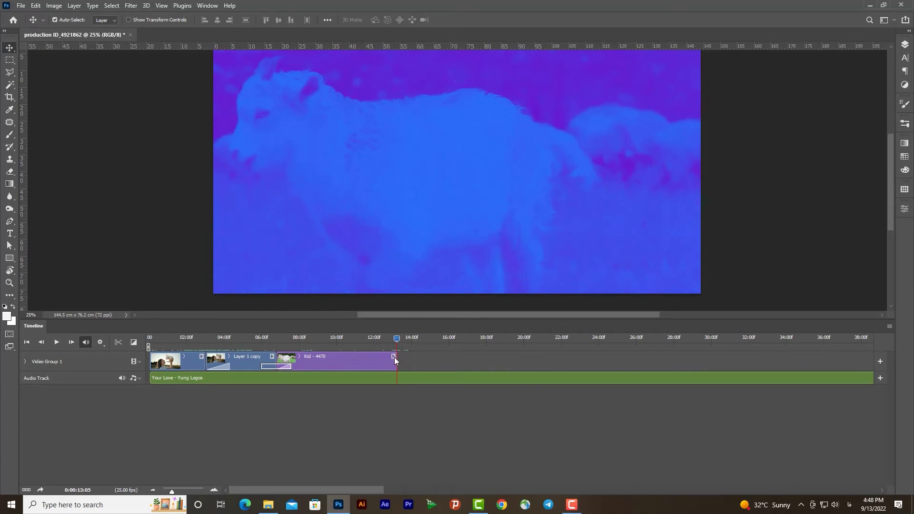
left_click(891, 327)
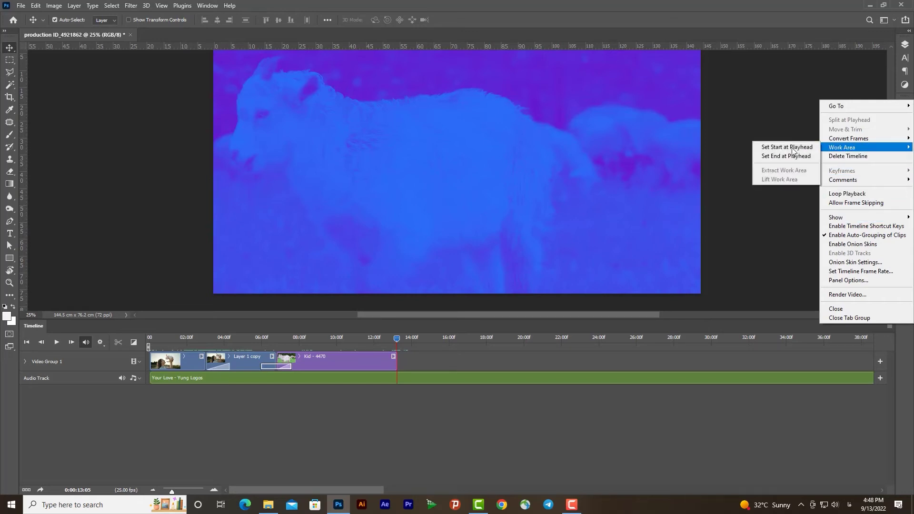
left_click(765, 148)
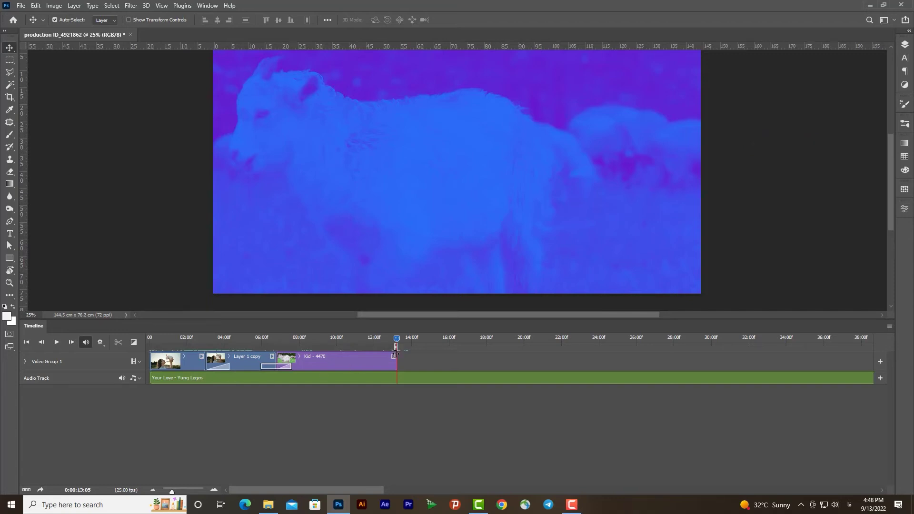
left_click(889, 327)
mouse_move(843, 148)
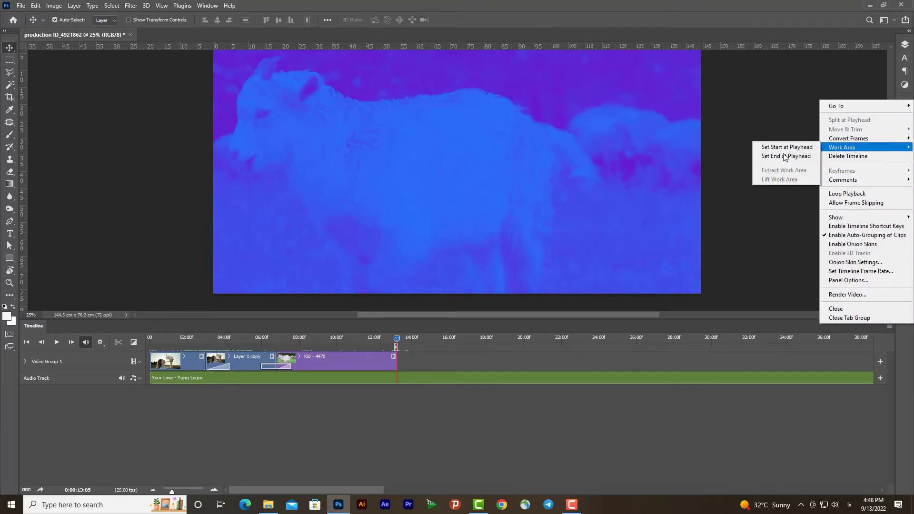
left_click(785, 156)
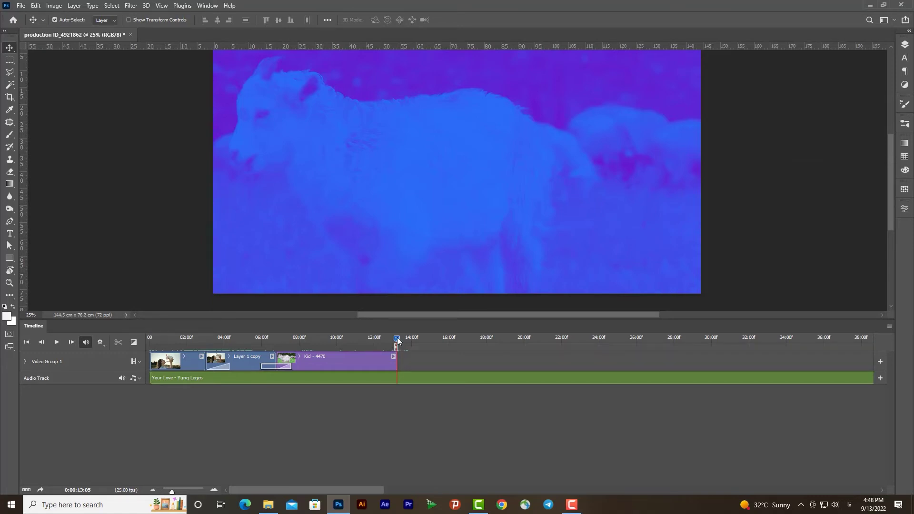
key("Home")
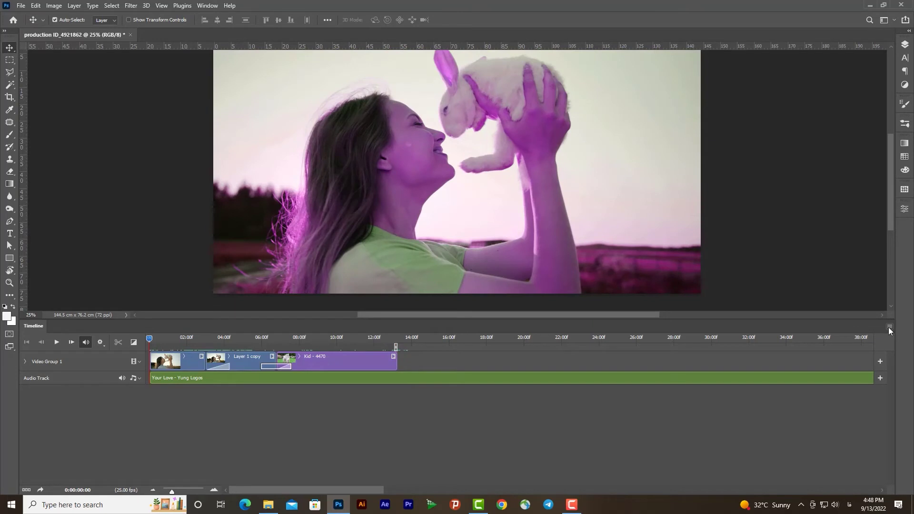
Step: Set the work area start at 0:00 and its end at the last clip's final frame, 13:05
left_click(889, 327)
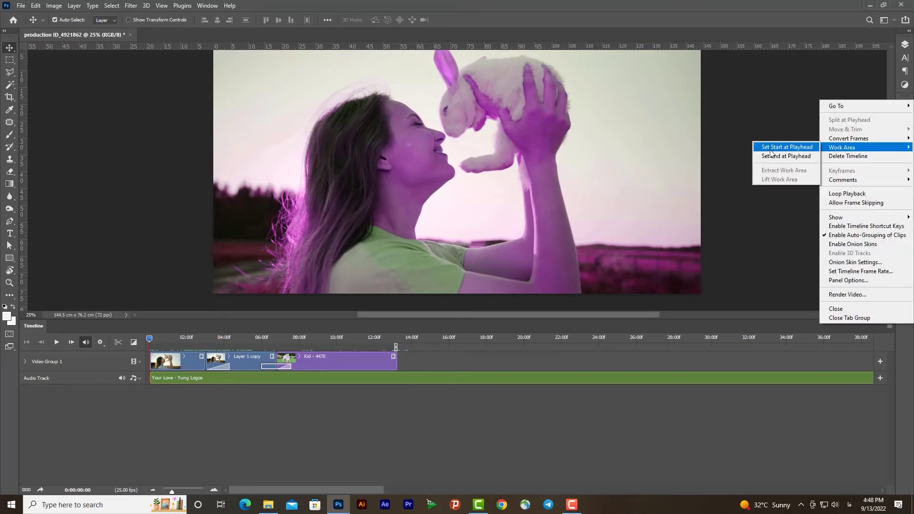
left_click(772, 148)
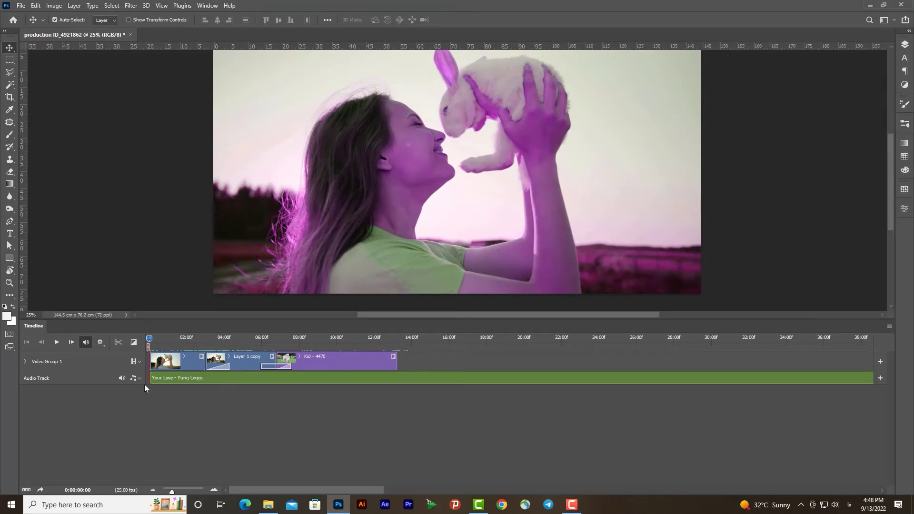
left_click_drag(149, 339, 385, 339)
key("space")
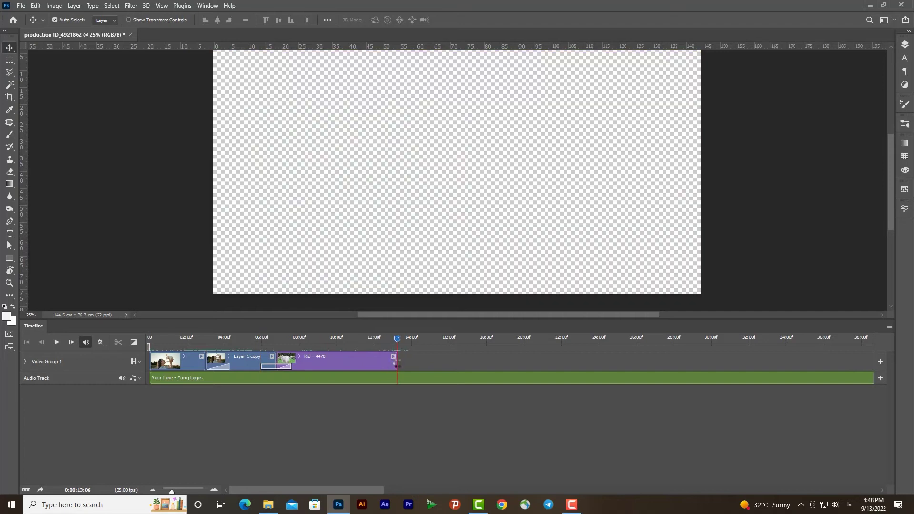
left_click(890, 326)
mouse_move(843, 147)
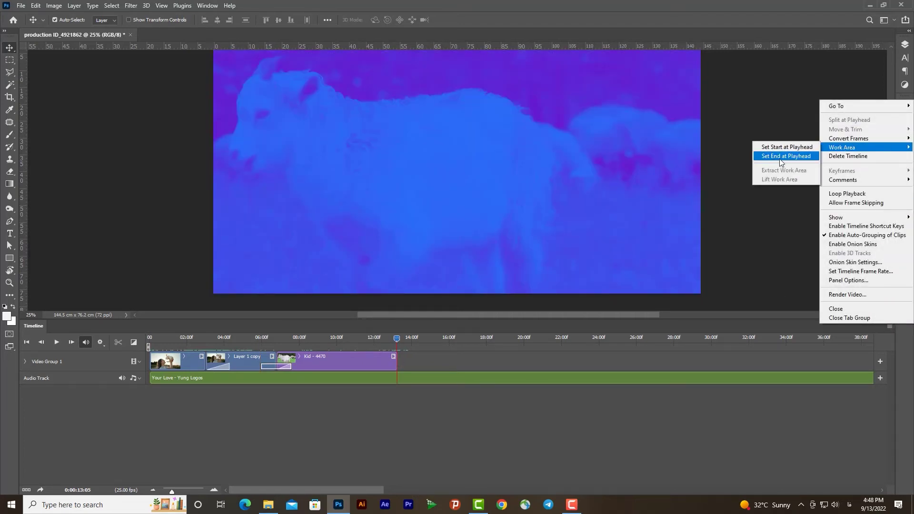
left_click(781, 153)
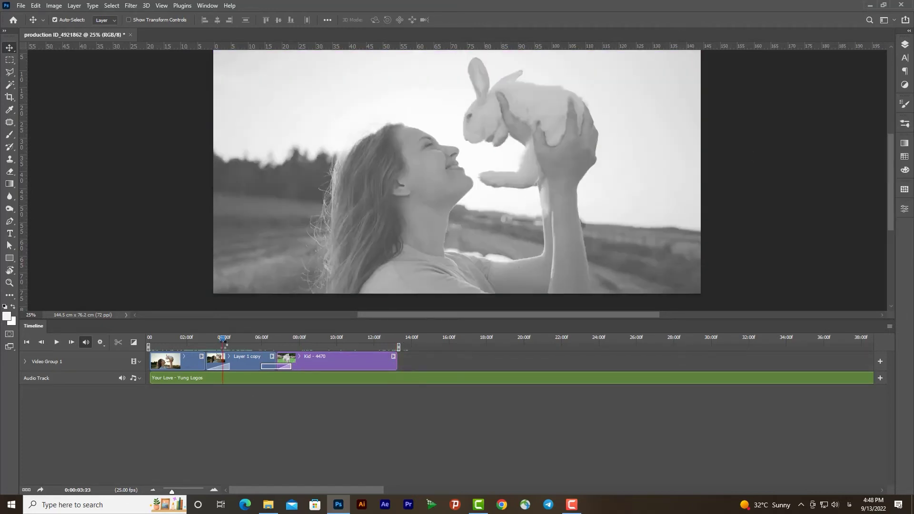
left_click(890, 326)
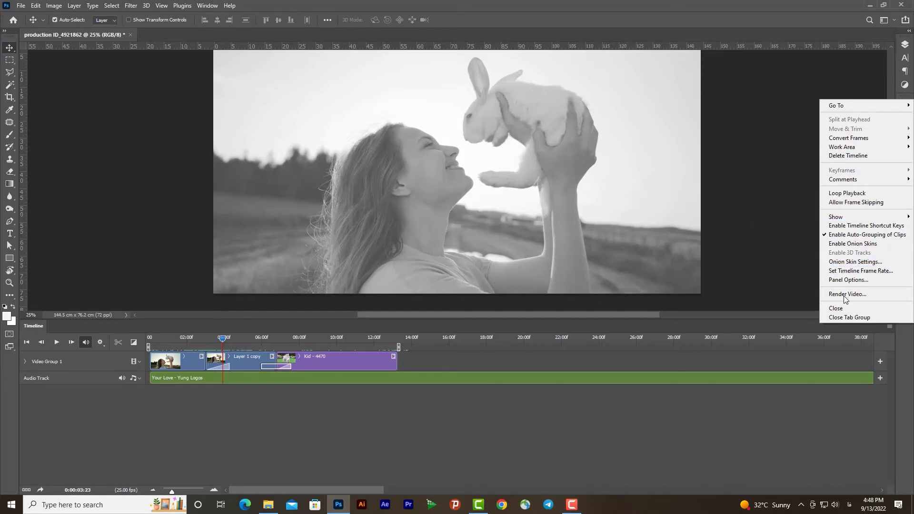
Step: Try Screen and Normal onion skin blend modes, then close the onion skin settings unchanged
left_click(855, 262)
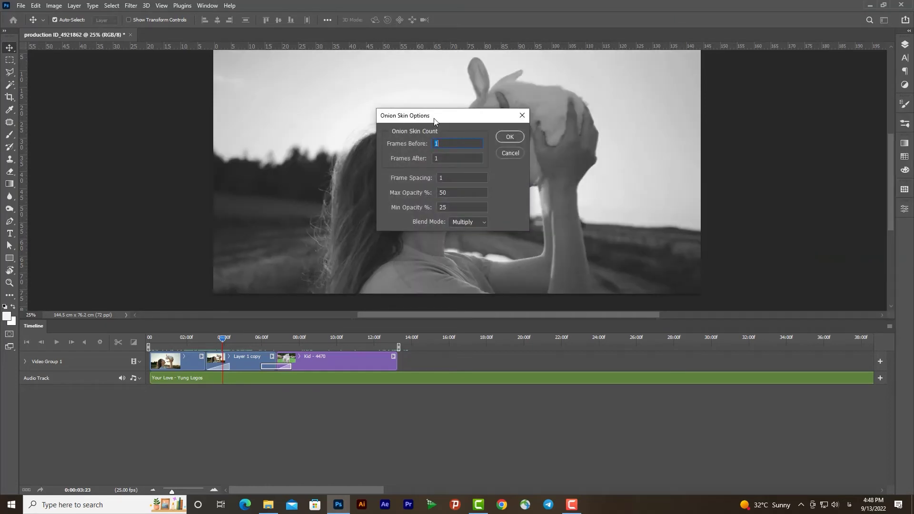
left_click(464, 222)
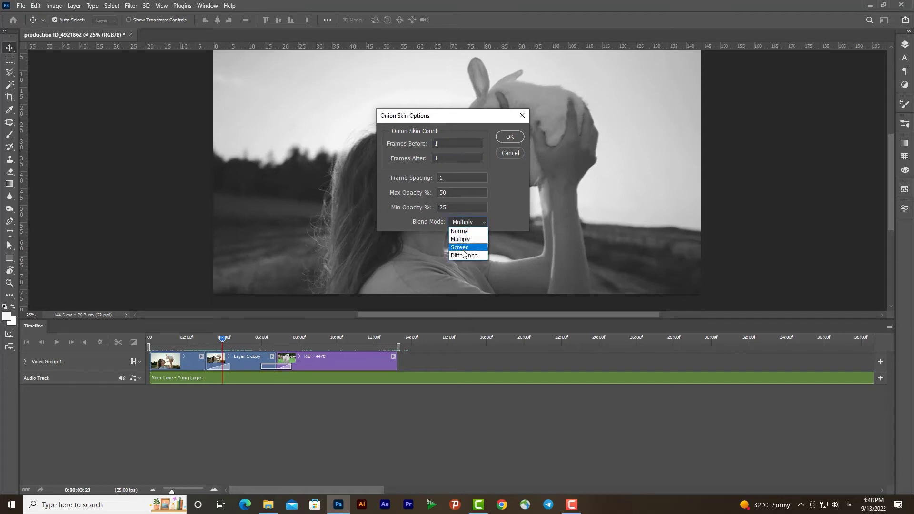
left_click(465, 244)
left_click(469, 223)
left_click(460, 231)
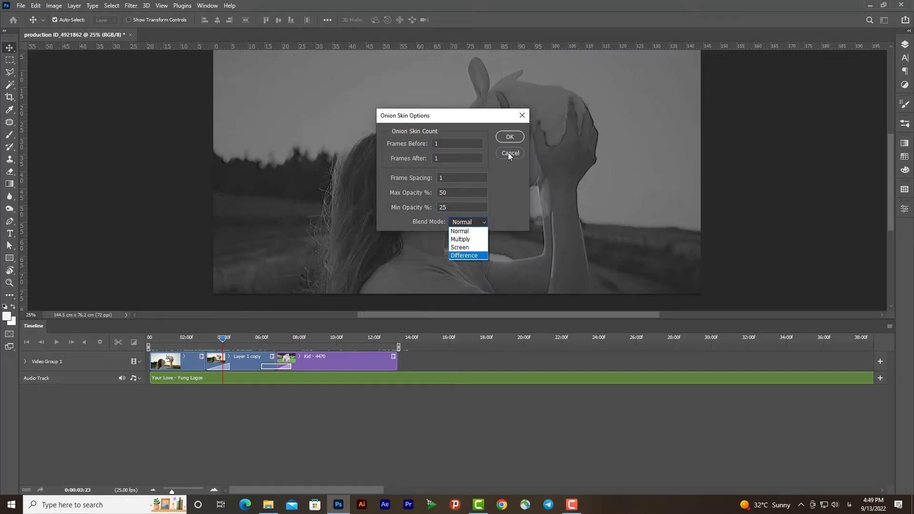
left_click(509, 152)
left_click(890, 327)
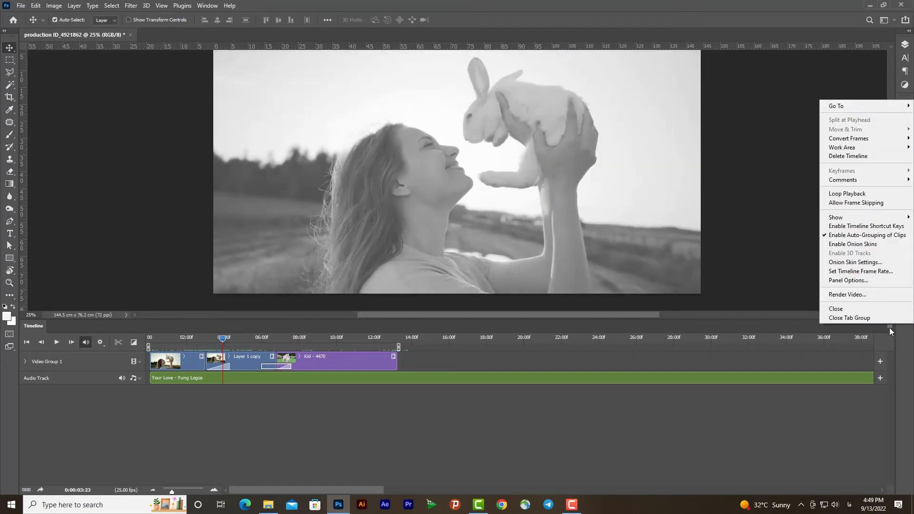
Step: Try small and large clip thumbnails in the timeline panel options, settling on medium
left_click(860, 281)
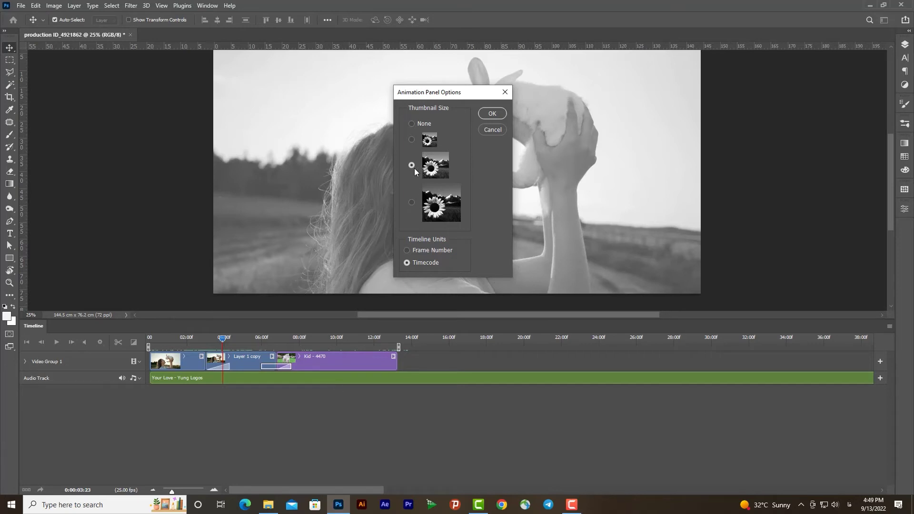
left_click(412, 140)
left_click(490, 114)
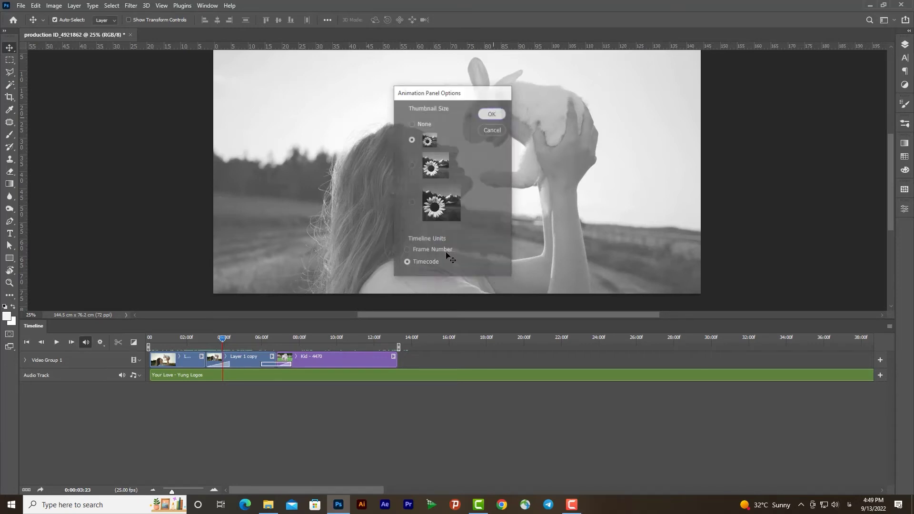
left_click(890, 327)
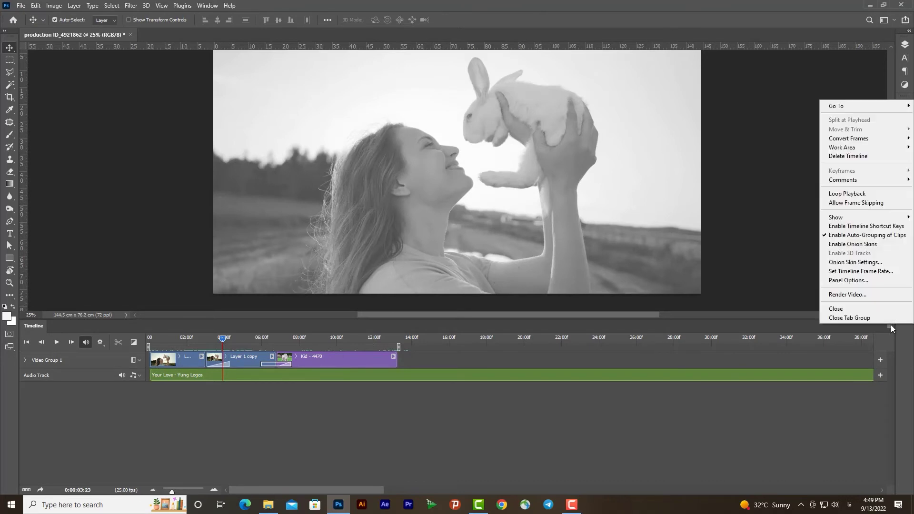
left_click(843, 280)
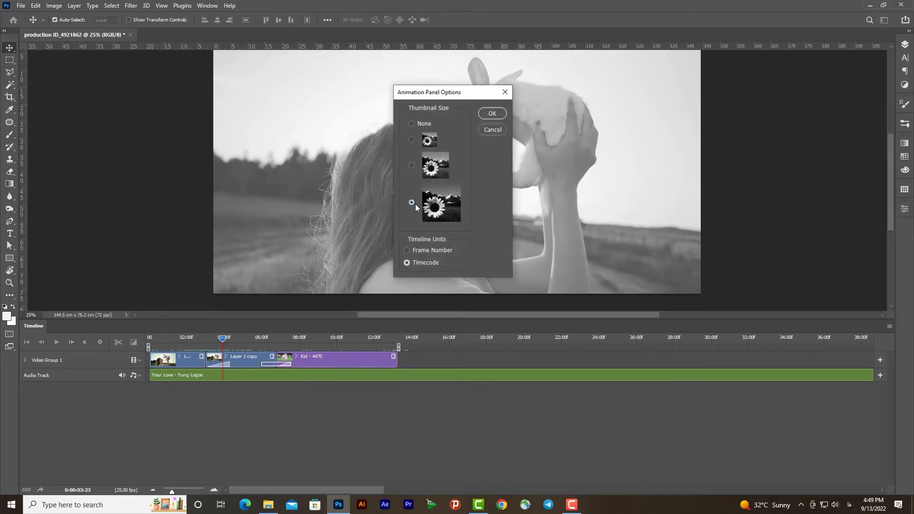
left_click(491, 114)
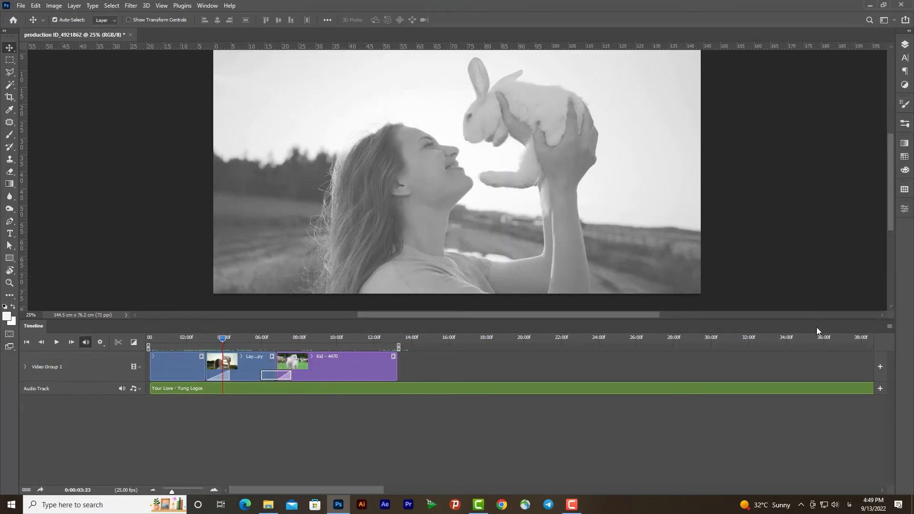
left_click(890, 327)
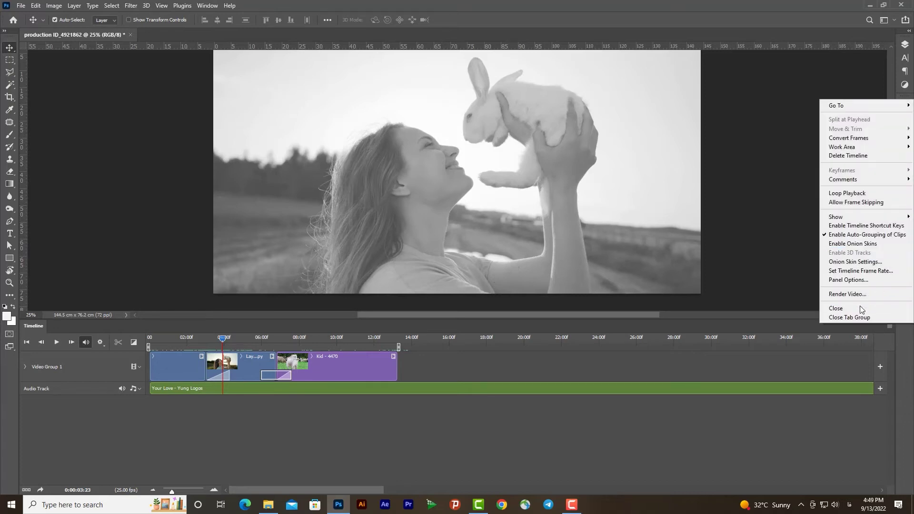
left_click(850, 280)
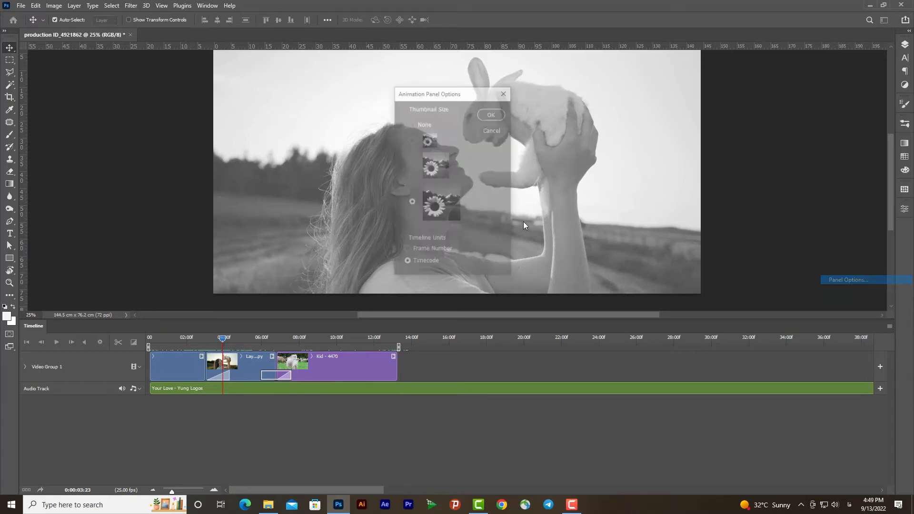
left_click(493, 113)
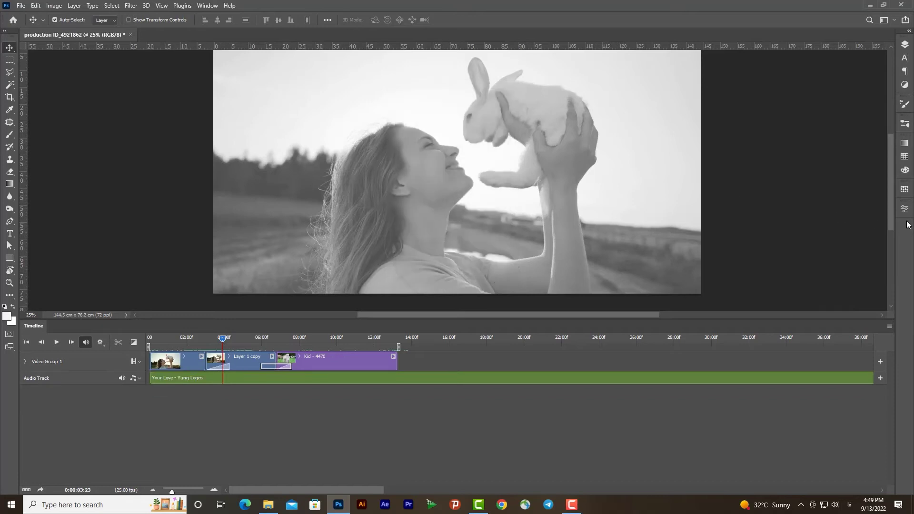
left_click(890, 329)
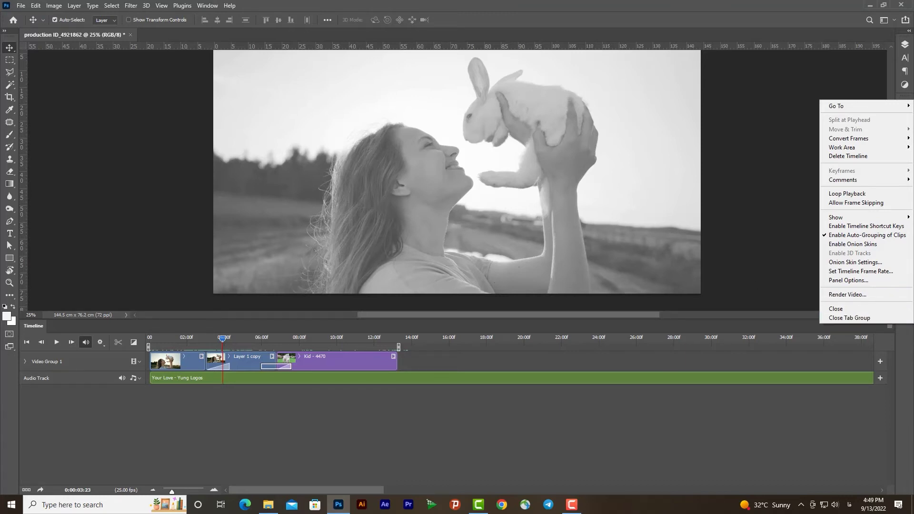
Step: Enlarge the canvas area, zoom the timeline in, expand Video Group 1 and select the Layer 1 clip
left_click(819, 90)
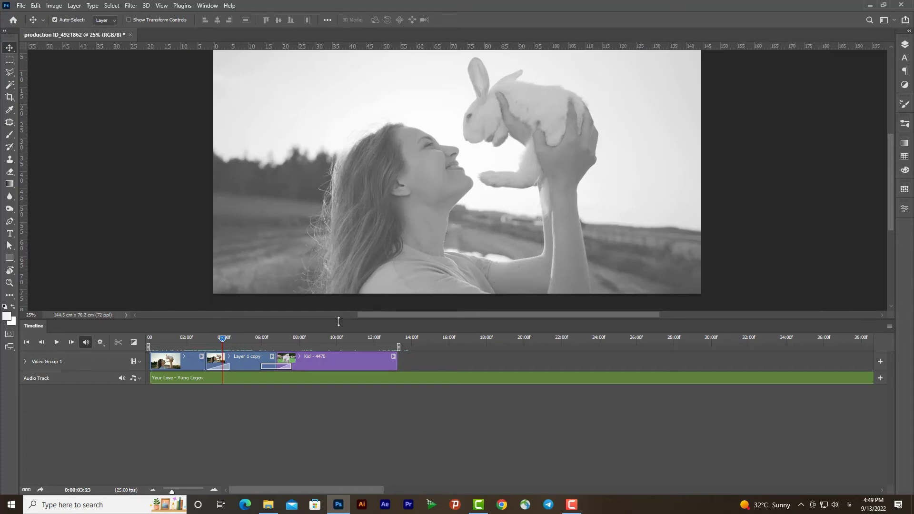
left_click_drag(339, 322, 339, 333)
left_click_drag(173, 492, 176, 493)
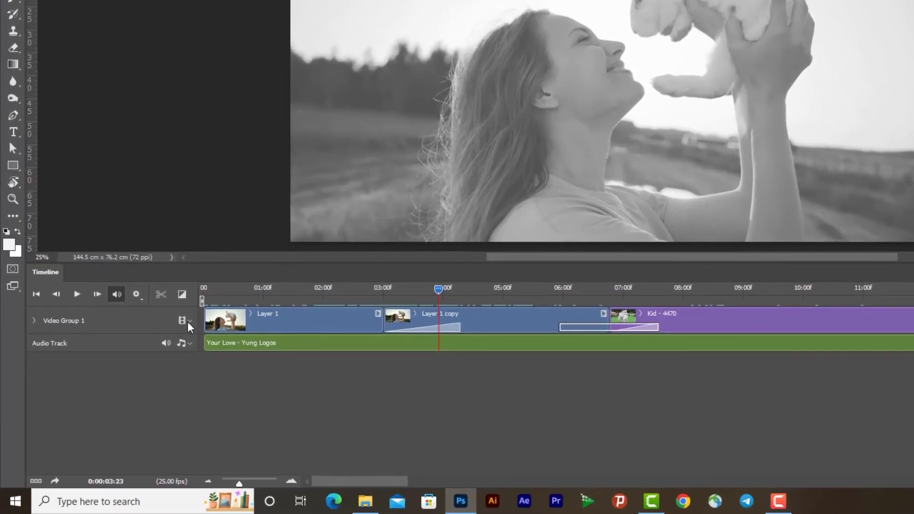
left_click(33, 320)
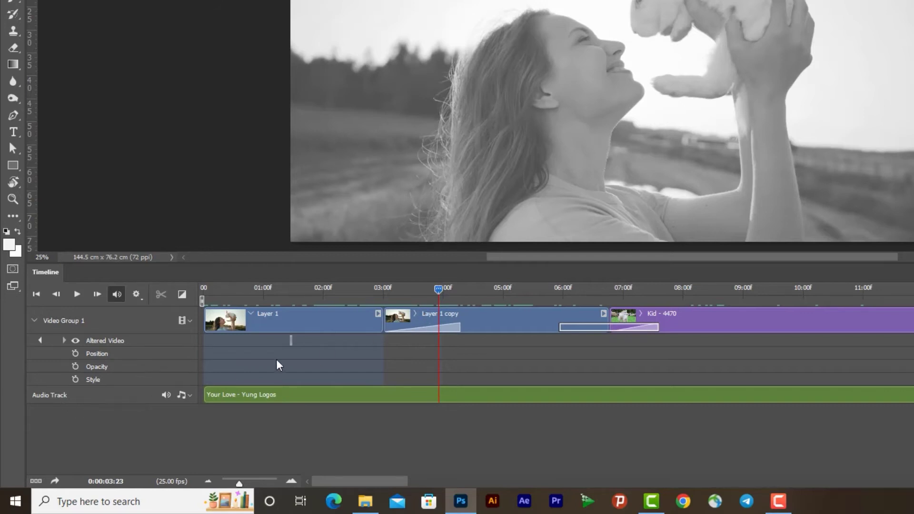
left_click(316, 329)
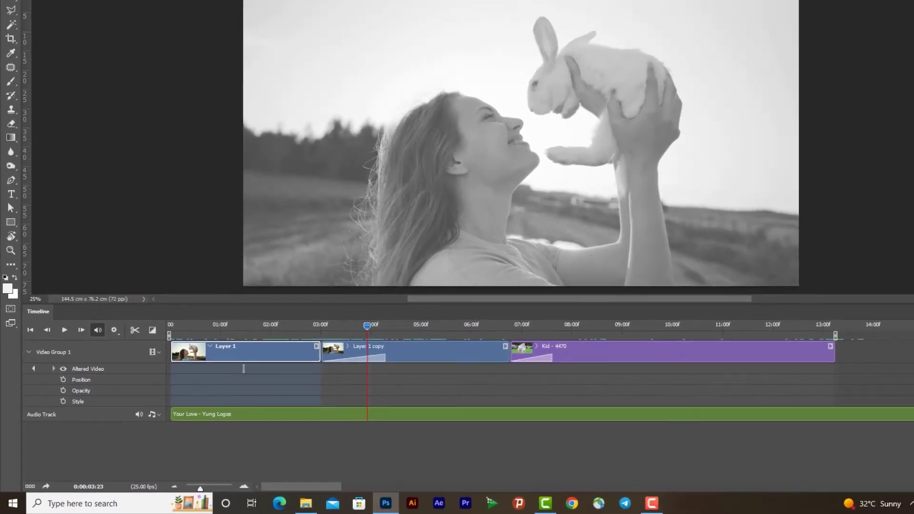
left_click(131, 5)
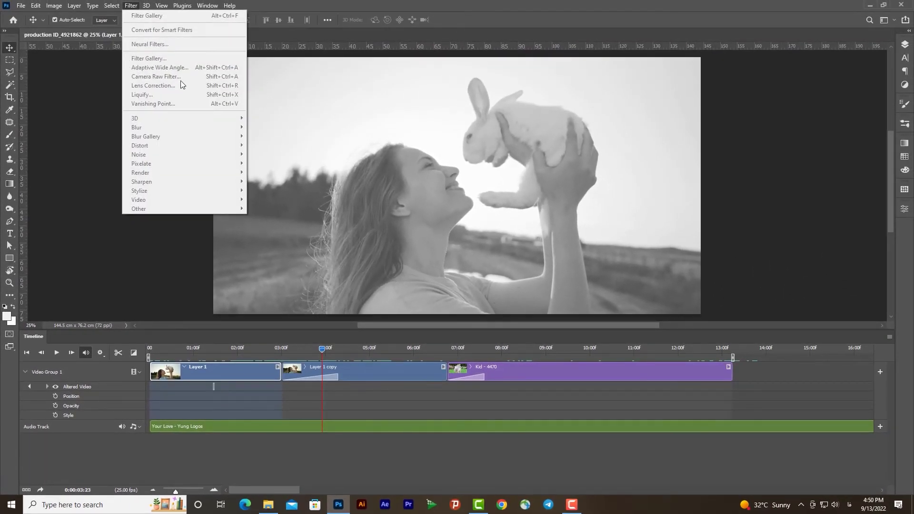
Step: Move the playhead to frame 1:12, zoom the timeline back out, and show the Layers panel
left_click(318, 349)
left_click_drag(318, 349, 213, 387)
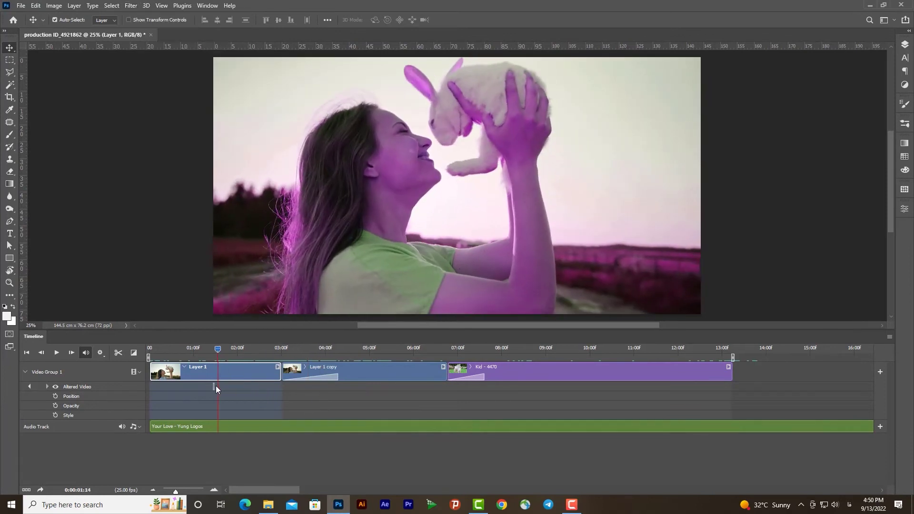
left_click_drag(175, 492, 187, 491)
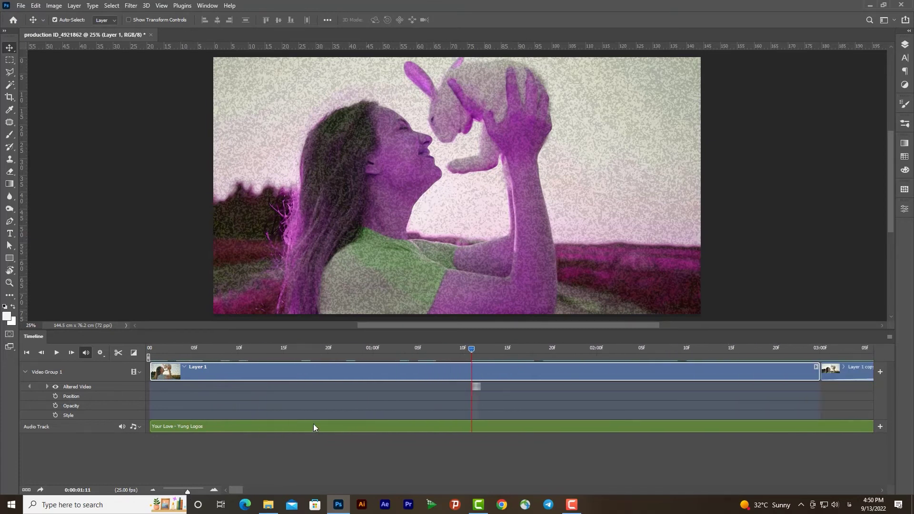
left_click_drag(472, 351, 481, 350)
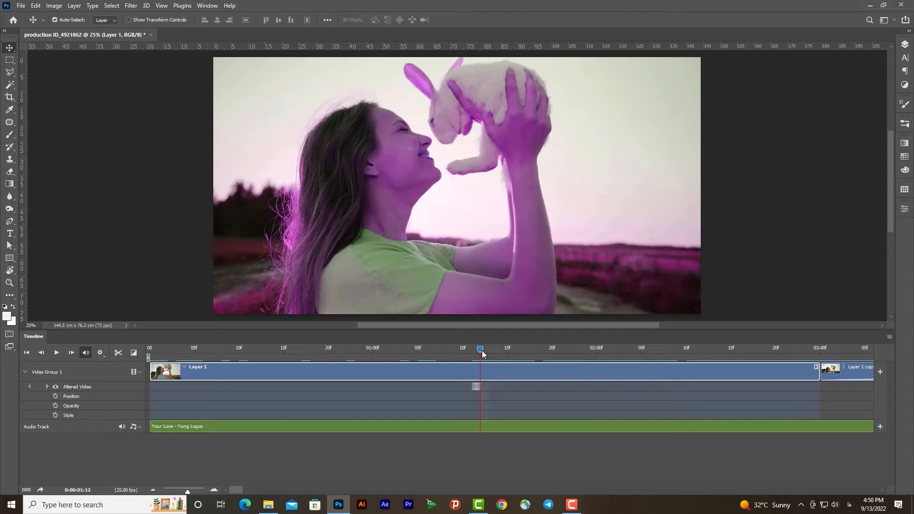
left_click_drag(483, 354, 478, 356)
left_click_drag(186, 492, 178, 491)
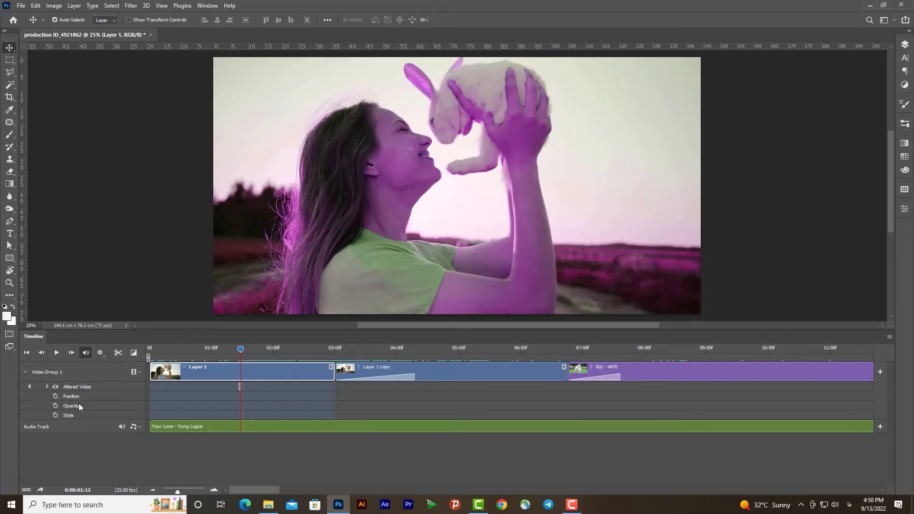
left_click(906, 44)
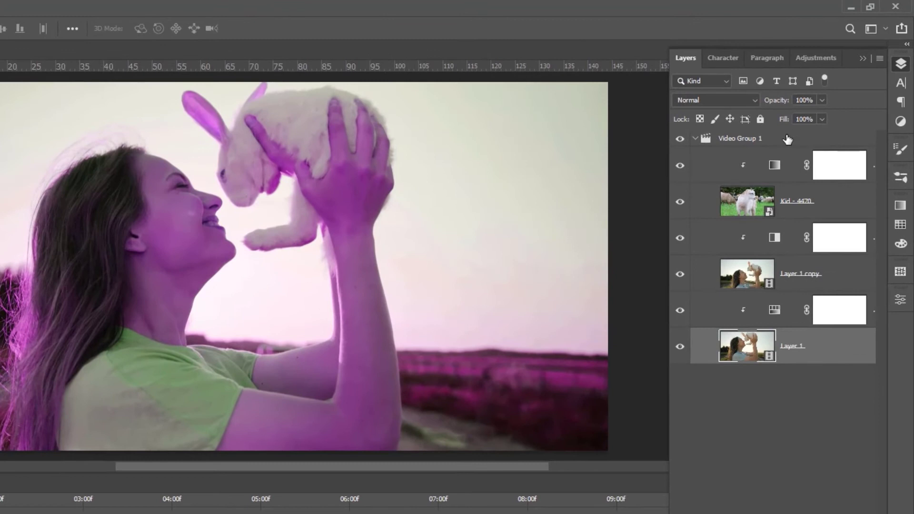
Step: Select Video Group 1 and click the canvas with the Type tool to create a text layer
left_click(787, 139)
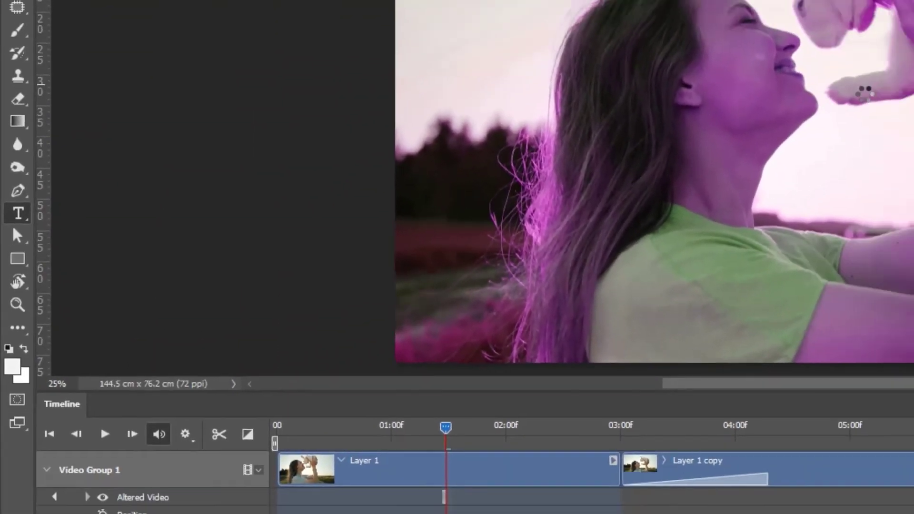
left_click(468, 165)
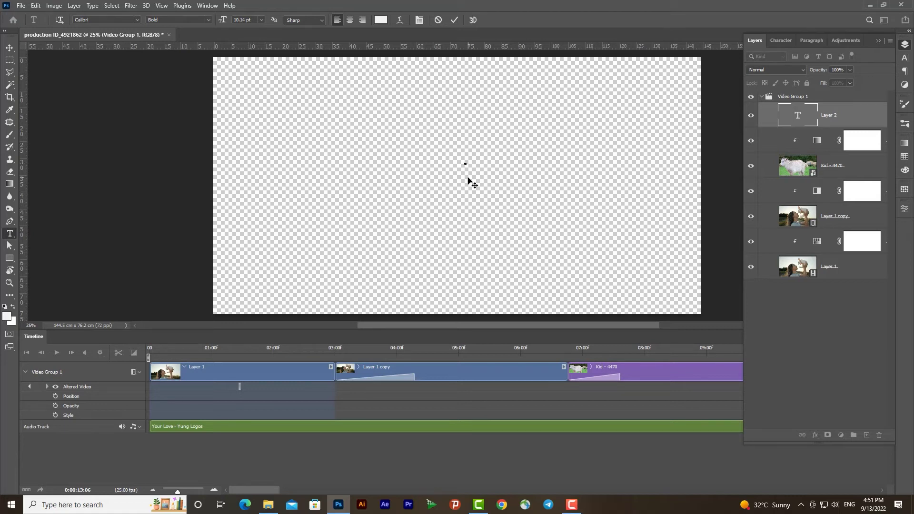
Step: Enlarge the sareskill title across the canvas and move its layer out of Video Group 1
left_click(10, 47)
key("ctrl+t")
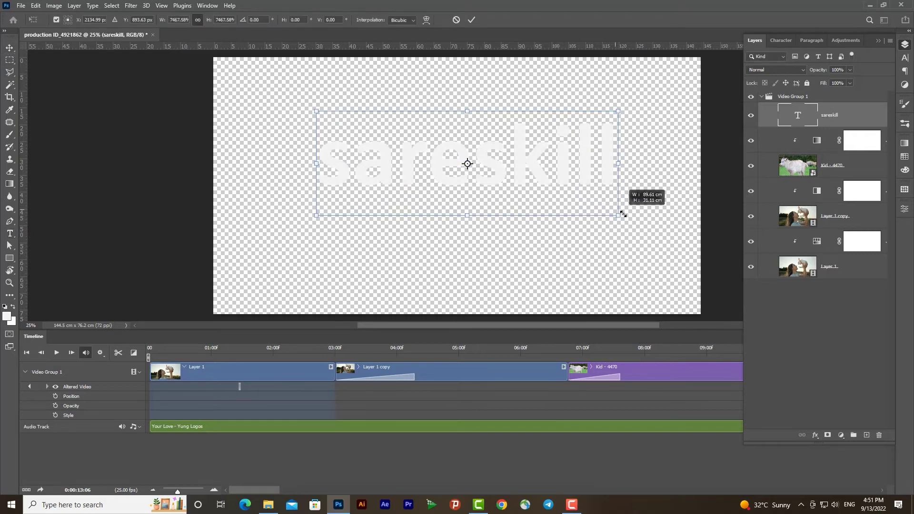
left_click_drag(468, 164, 635, 218)
key("Return")
left_click_drag(552, 180, 531, 187)
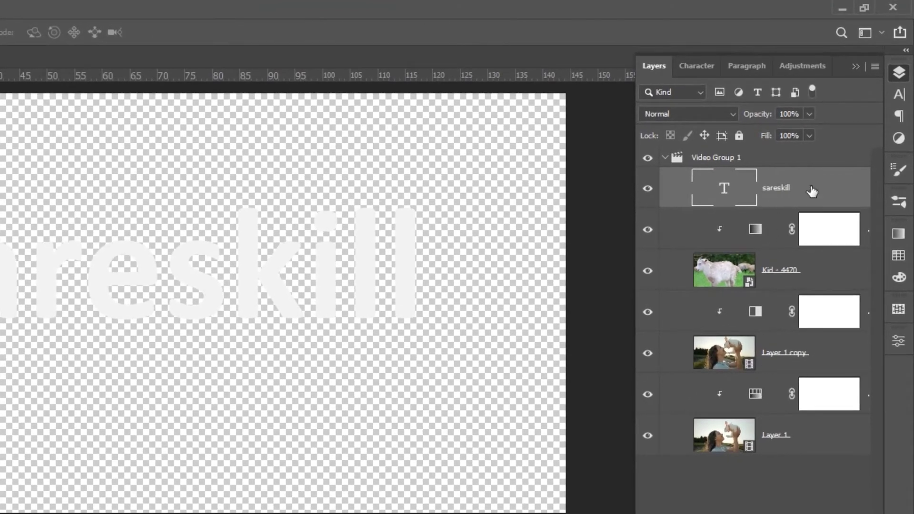
mouse_move(815, 186)
left_mouse_down()
mouse_move(805, 157)
mouse_move(745, 149)
left_mouse_up()
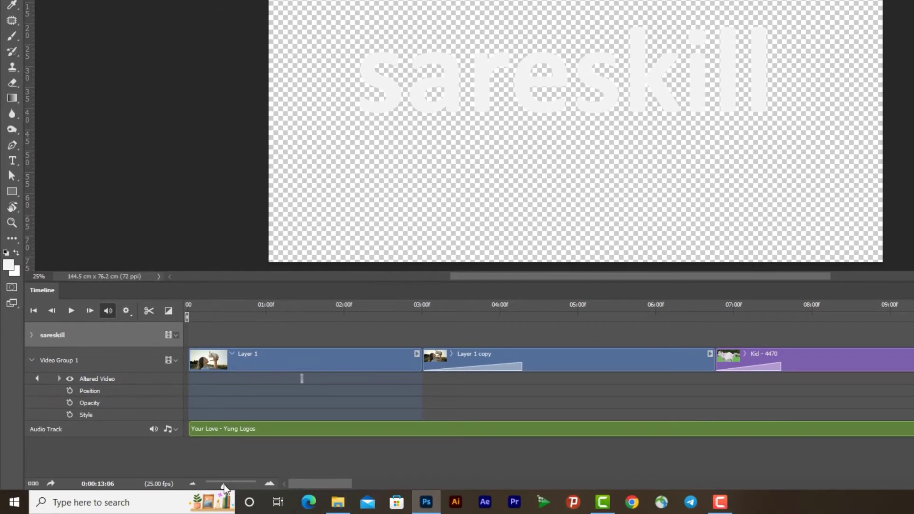
Step: Move the sareskill clip toward the timeline start, preview playback, and zoom the timeline in
left_click_drag(224, 485, 218, 485)
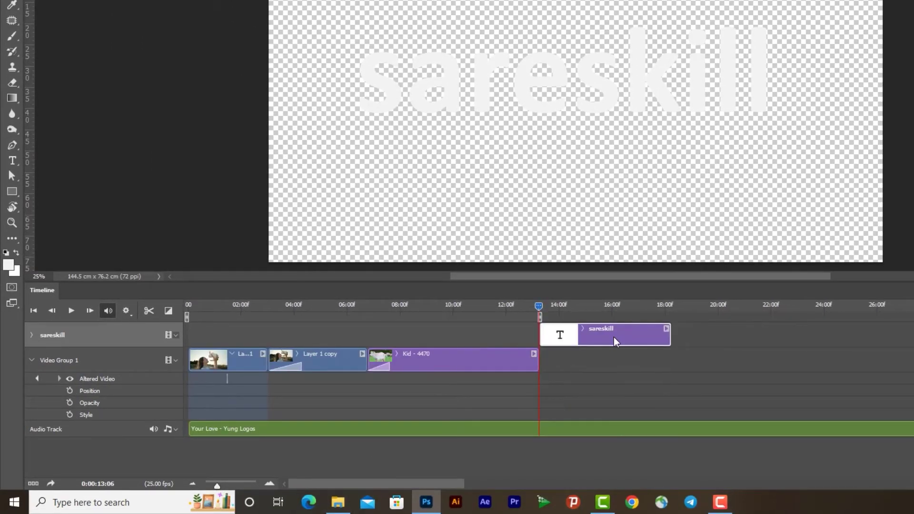
left_click_drag(614, 337, 301, 337)
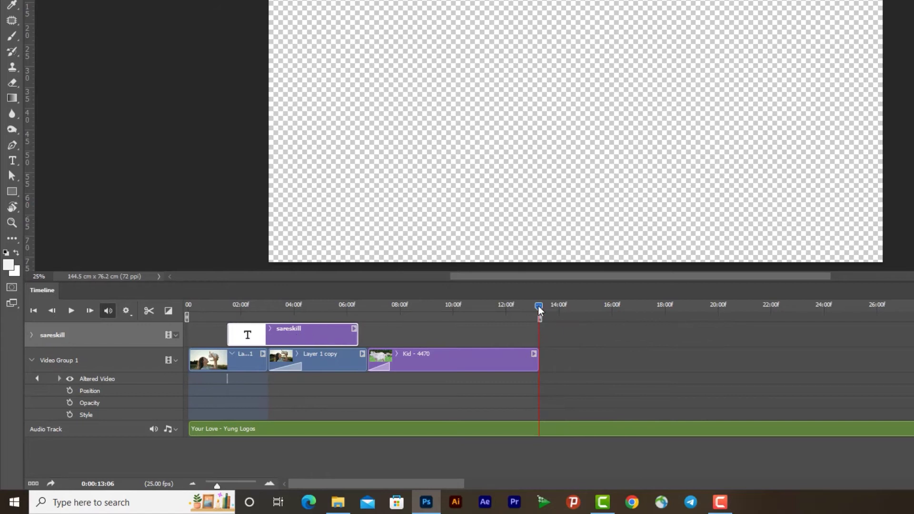
key("space")
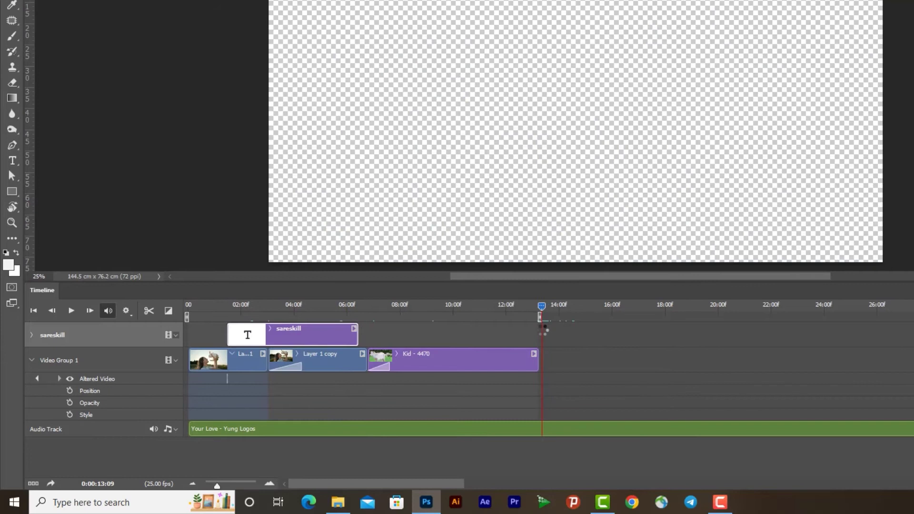
left_click_drag(544, 330, 541, 331)
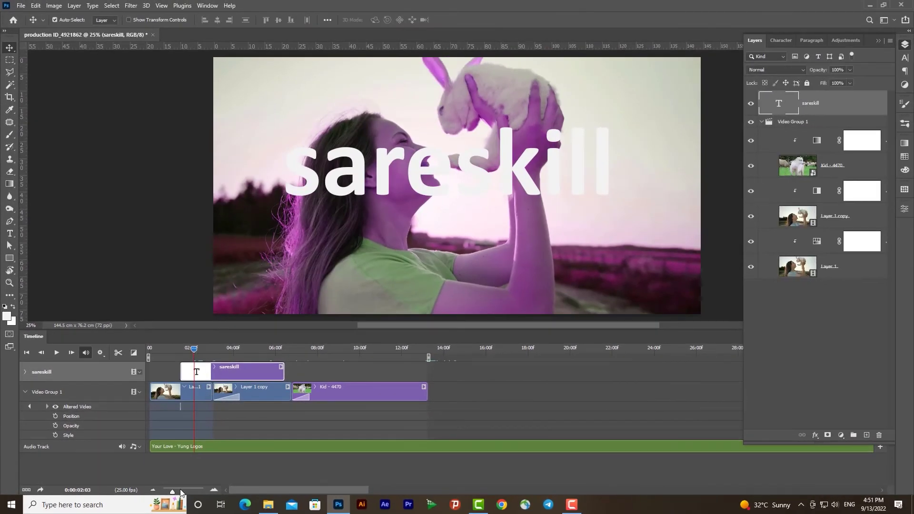
left_click_drag(172, 492, 176, 493)
left_click_drag(251, 353, 536, 367)
Step: At 2:01, push the sareskill title off the left edge and expand its track properties
left_click(247, 353)
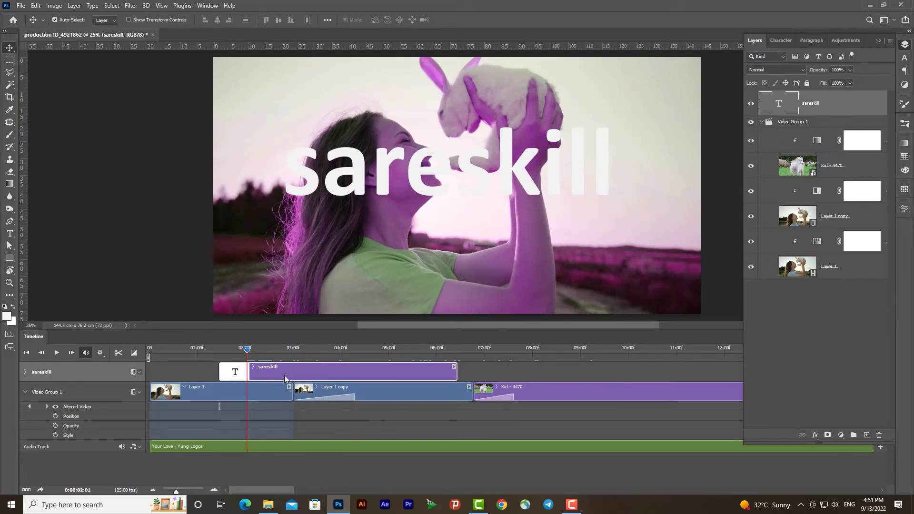
left_click_drag(414, 186, 420, 205)
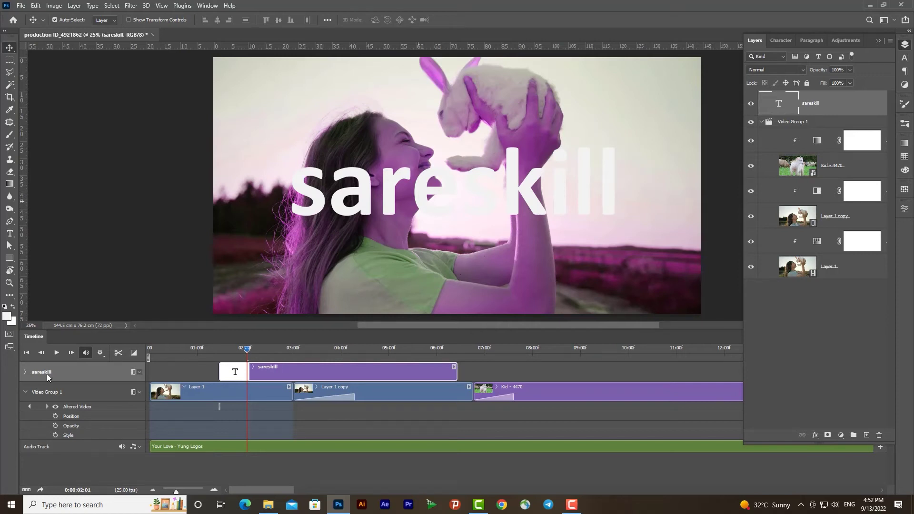
left_click_drag(362, 205, 366, 194)
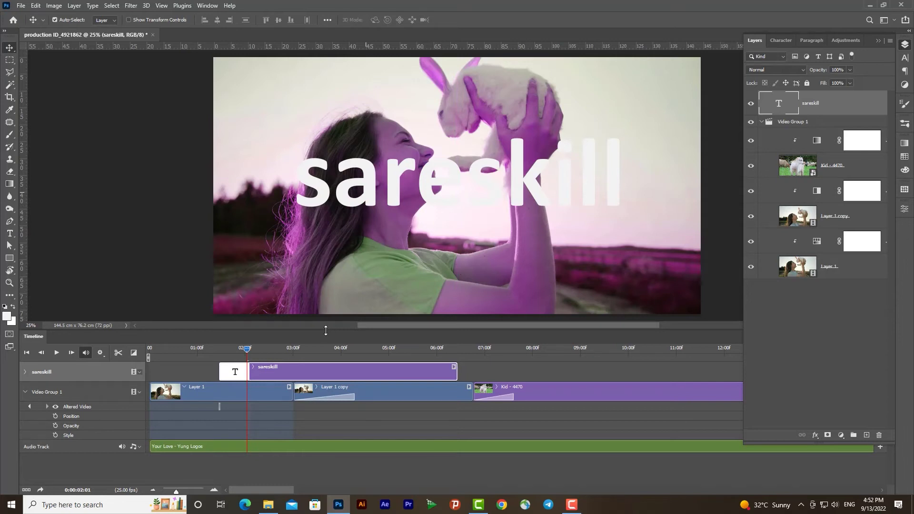
left_click_drag(326, 330, 325, 336)
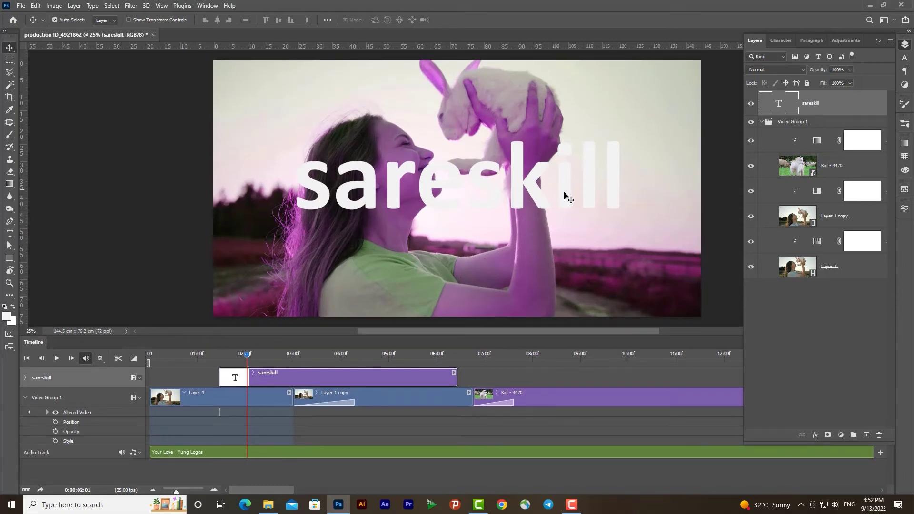
mouse_move(565, 193)
left_mouse_down()
mouse_move(179, 198)
mouse_move(153, 191)
left_mouse_up()
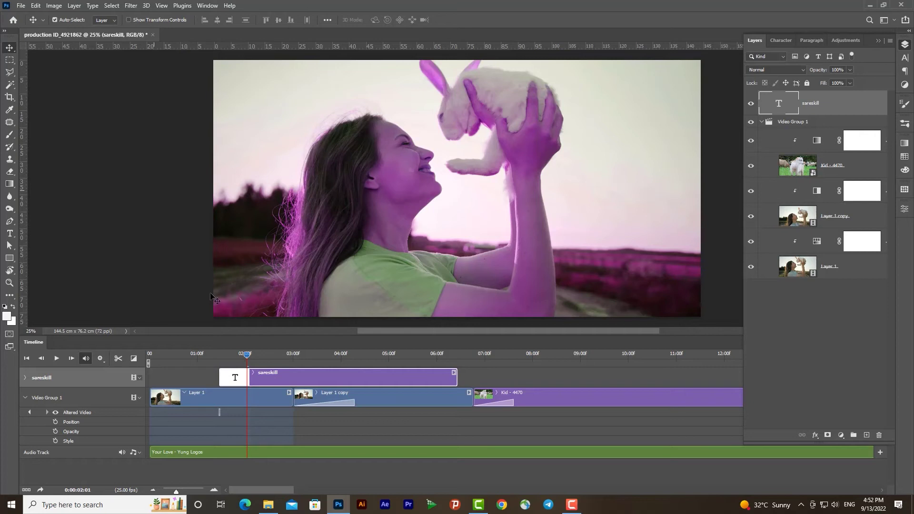
left_click(25, 378)
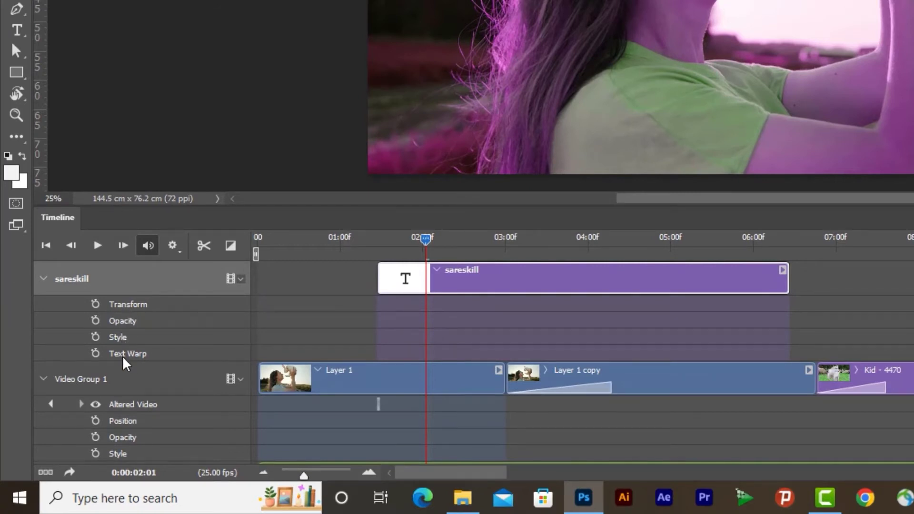
Step: Enable Transform keyframing on the sareskill track at 2:01
scroll(136, 400, "down", 1)
scroll(408, 437, "down", 1)
scroll(408, 437, "down", 1)
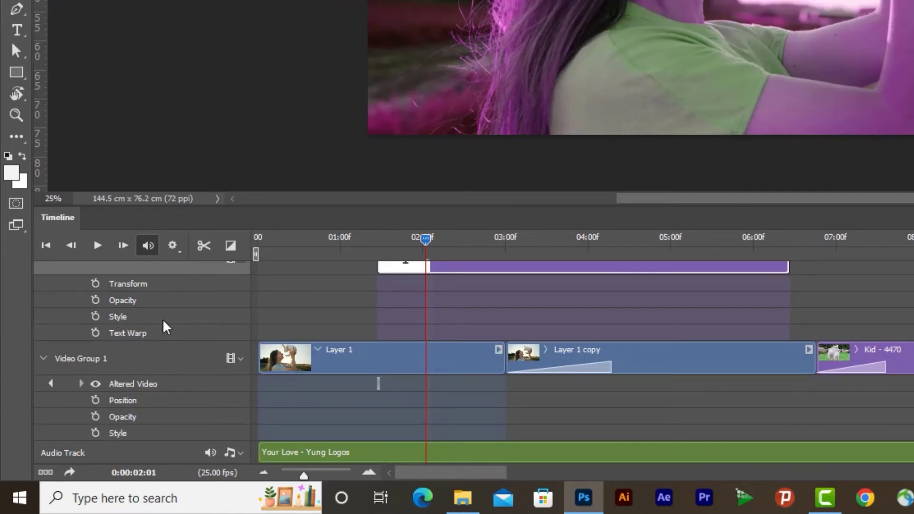
scroll(505, 310, "up", 1)
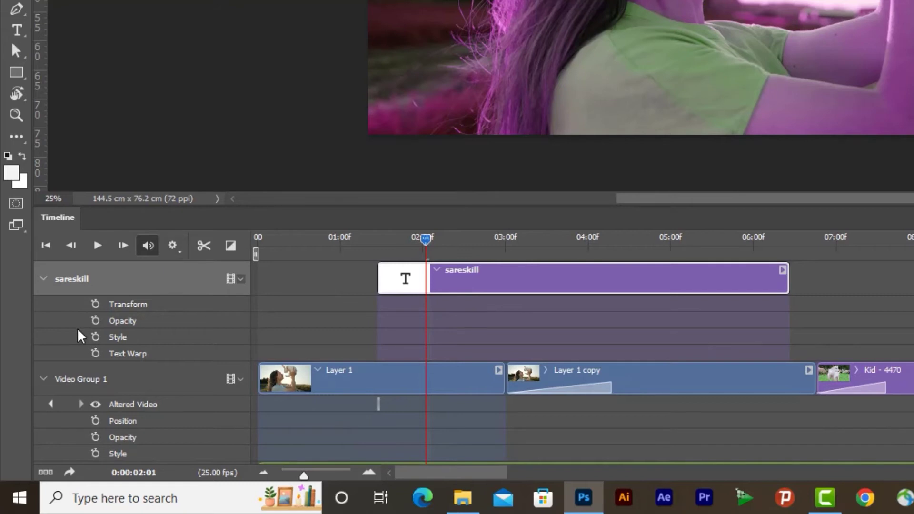
left_click(95, 305)
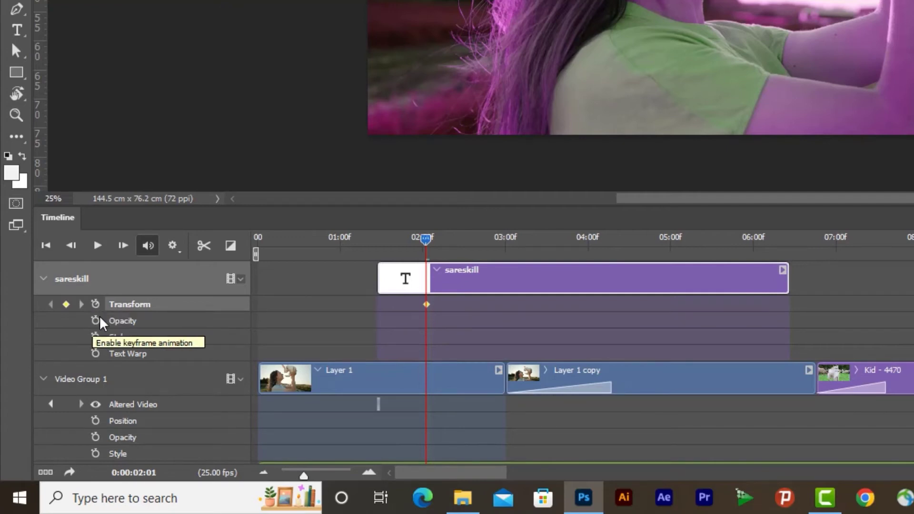
key("ctrl+z")
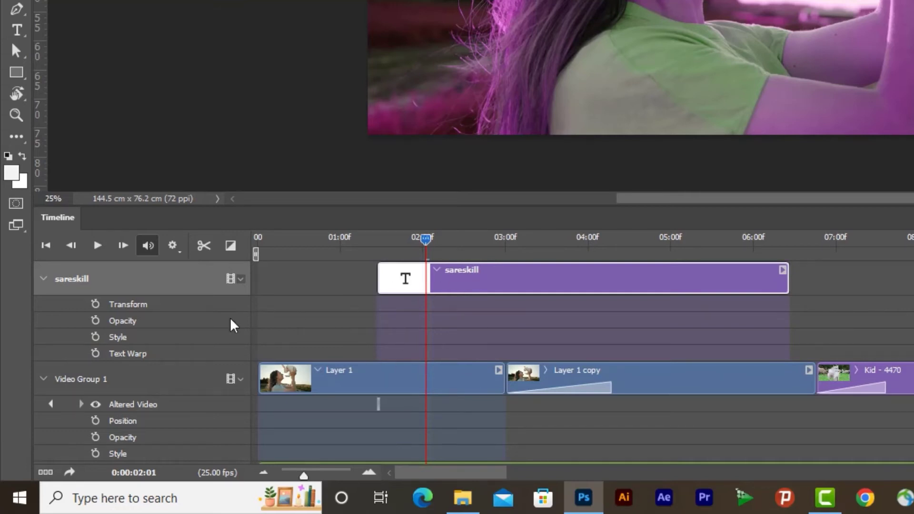
left_click(95, 305)
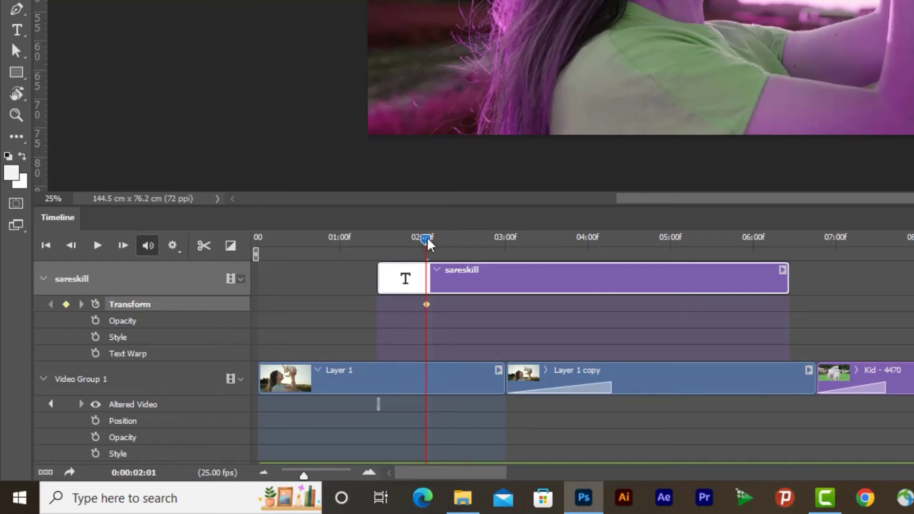
Step: Add a second Transform keyframe to the sareskill title at 2:23
left_click_drag(427, 240, 413, 240)
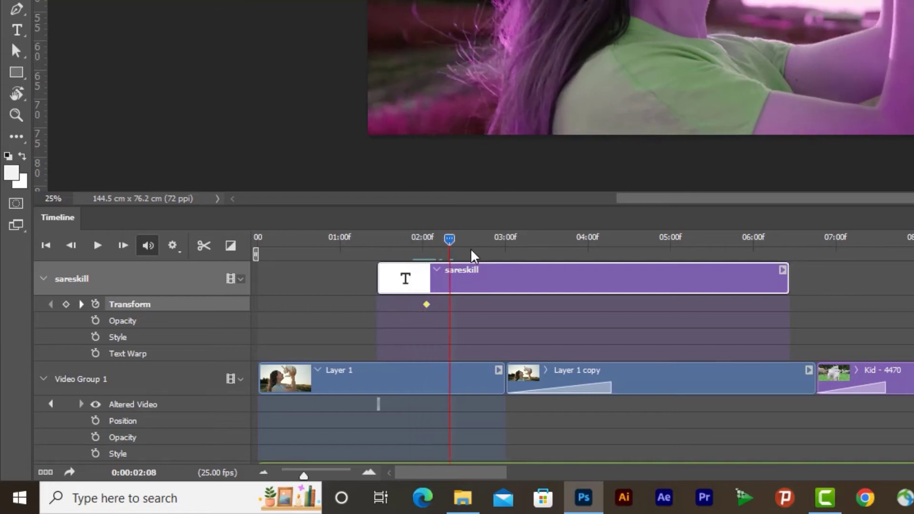
left_click_drag(414, 242, 498, 240)
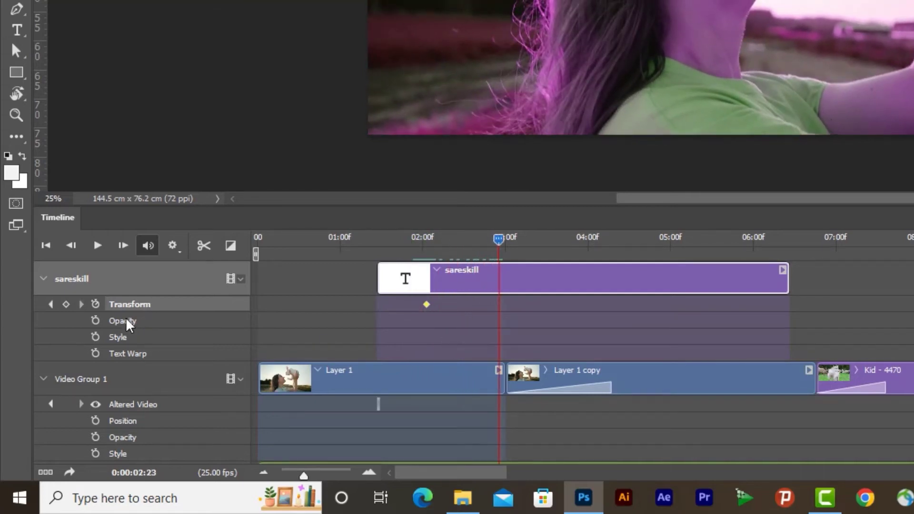
left_click(66, 304)
mouse_move(466, 239)
left_mouse_down()
mouse_move(408, 240)
mouse_move(489, 240)
mouse_move(419, 261)
mouse_move(463, 261)
mouse_move(501, 280)
left_mouse_up()
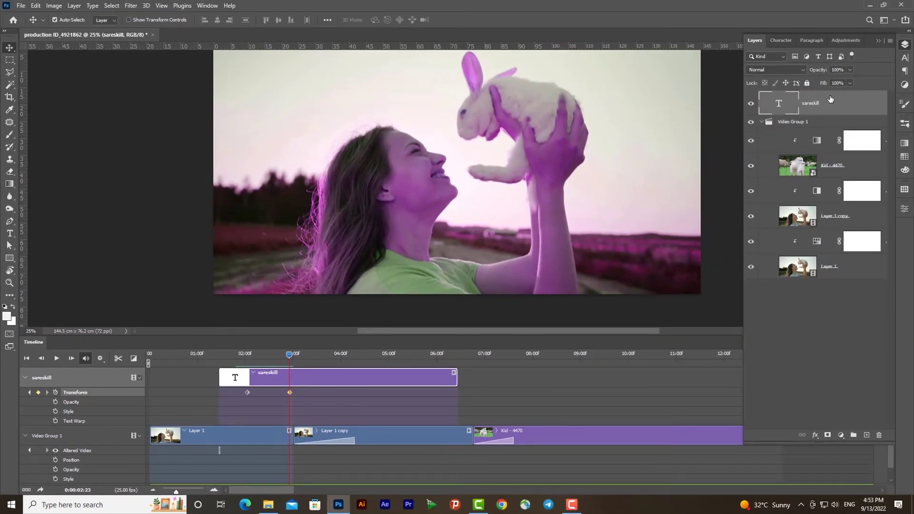
Step: Transform the sareskill title back to the frame centre and preview the slide-in
key("ctrl+t")
left_click_drag(162, 145, 543, 151)
key("Return")
mouse_move(286, 357)
left_mouse_down()
mouse_move(245, 357)
mouse_move(288, 358)
mouse_move(230, 370)
left_mouse_up()
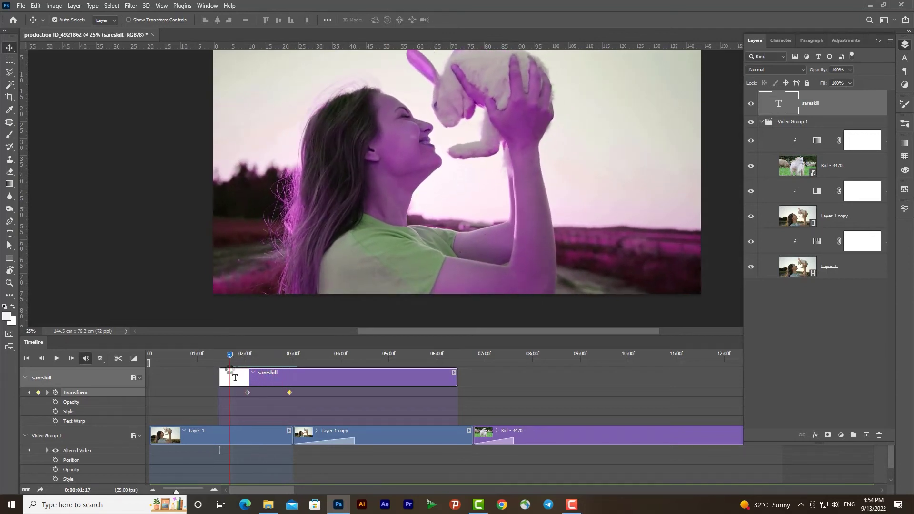
left_click(56, 358)
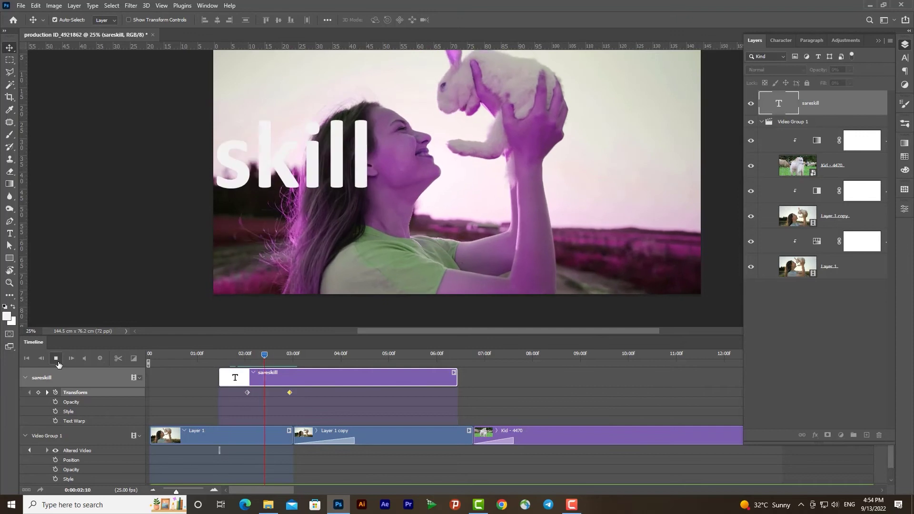
left_click(56, 358)
Step: Retime the end Transform keyframe from 2:11 to about 4:09 and replay the animation
mouse_move(297, 357)
left_mouse_down()
mouse_move(249, 363)
mouse_move(267, 364)
left_mouse_up()
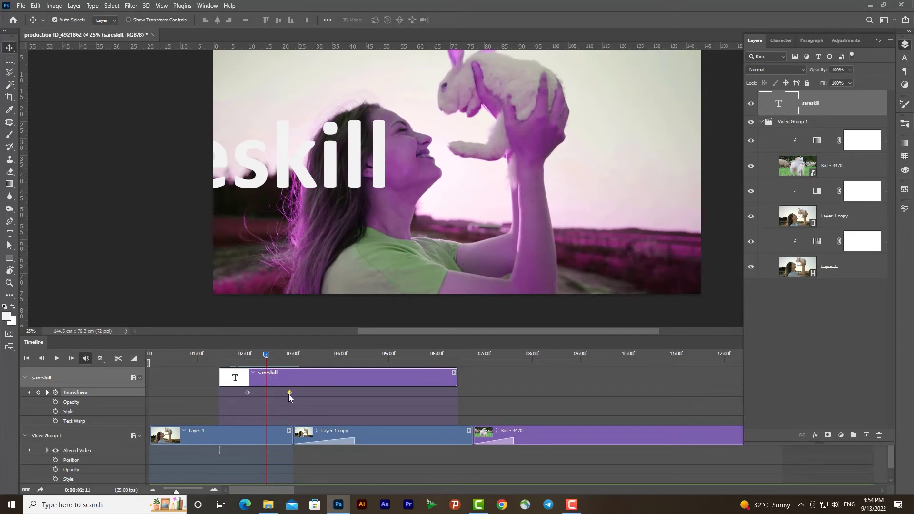
left_click_drag(289, 393, 259, 393)
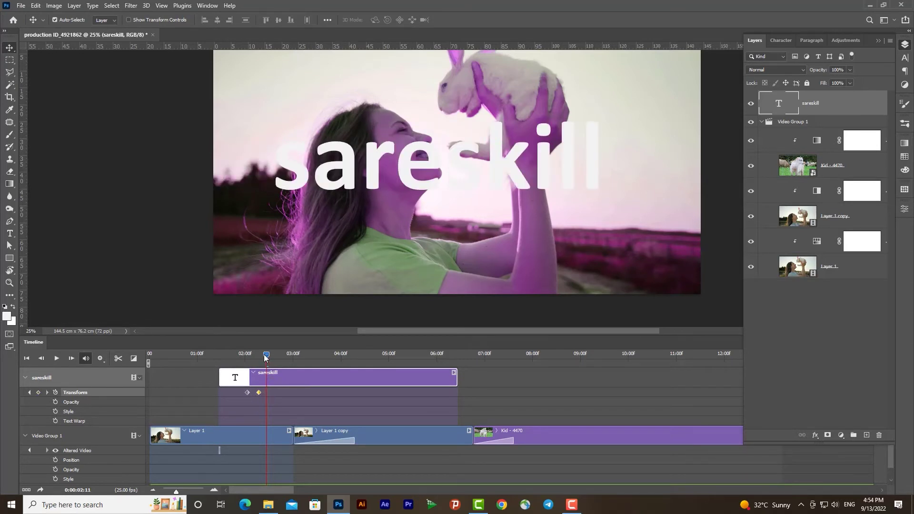
left_click(55, 359)
left_click(56, 359)
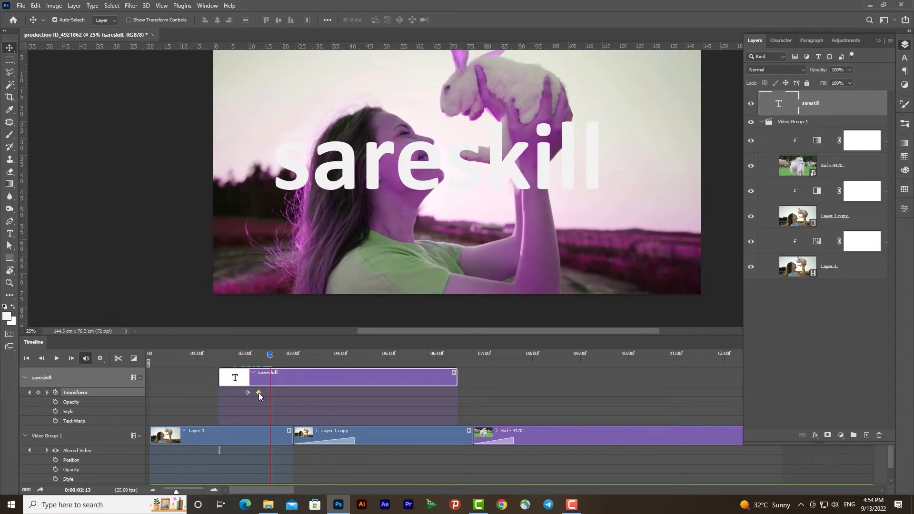
left_click_drag(259, 393, 359, 393)
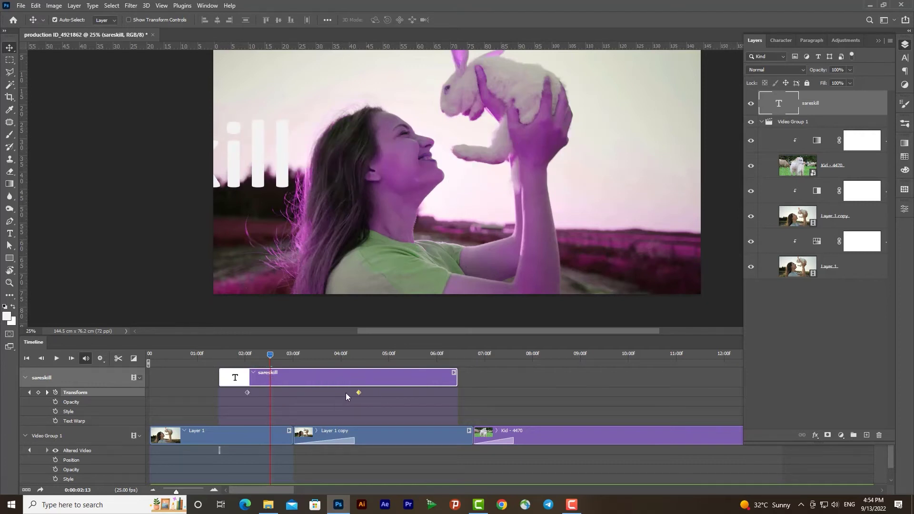
left_click_drag(261, 367, 220, 356)
left_click(56, 359)
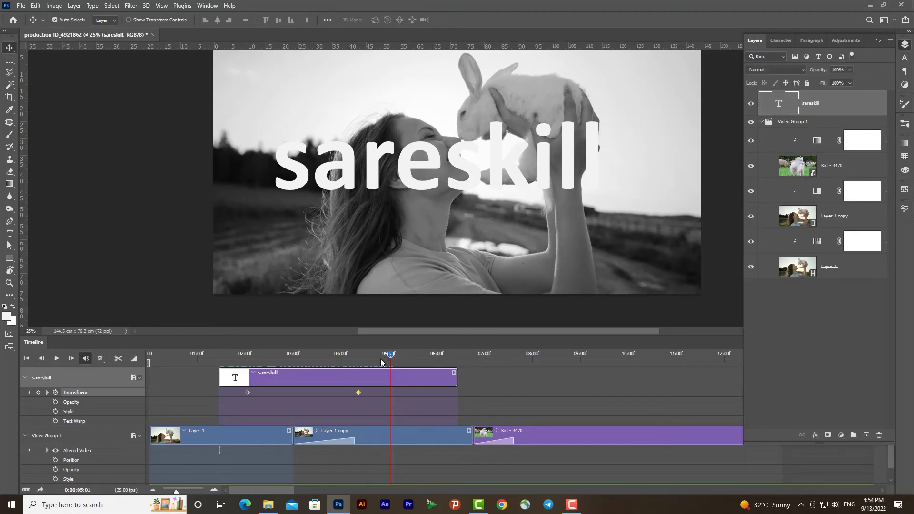
left_click_drag(392, 358, 144, 372)
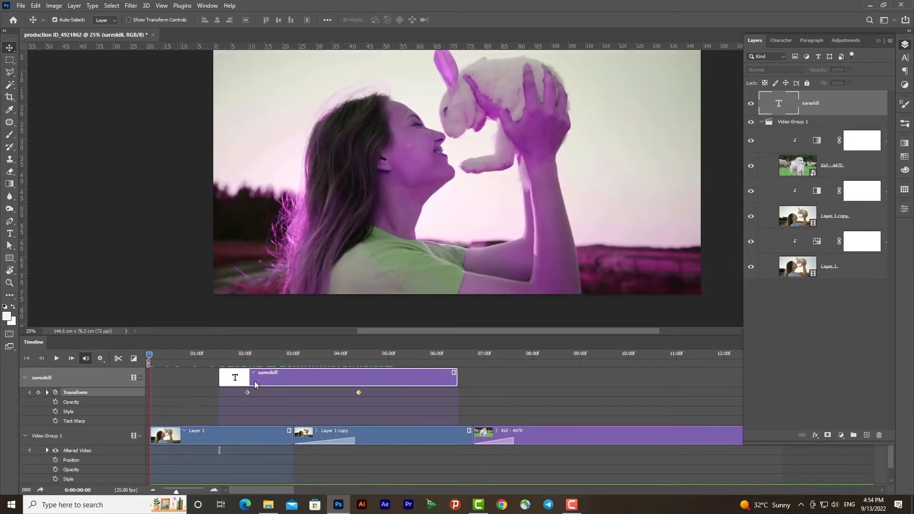
mouse_move(149, 355)
left_mouse_down()
mouse_move(179, 364)
mouse_move(136, 361)
left_mouse_up()
left_click_drag(159, 365, 271, 360)
left_click(248, 393)
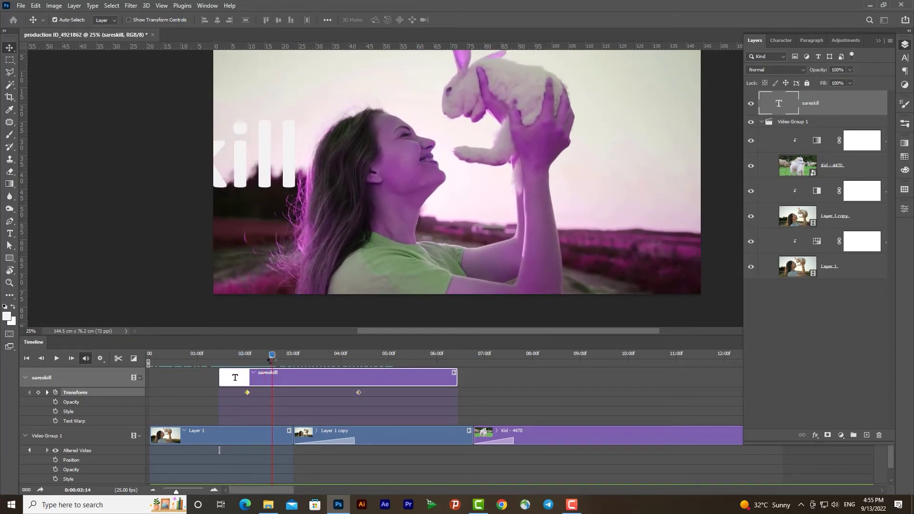
left_click(368, 394)
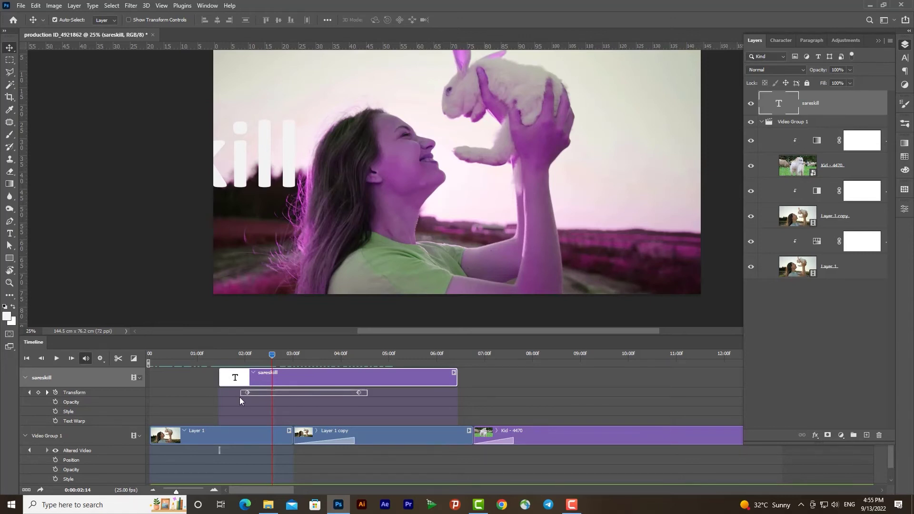
left_click(378, 391)
mouse_move(261, 394)
left_mouse_down()
mouse_move(239, 403)
mouse_move(253, 395)
left_mouse_up()
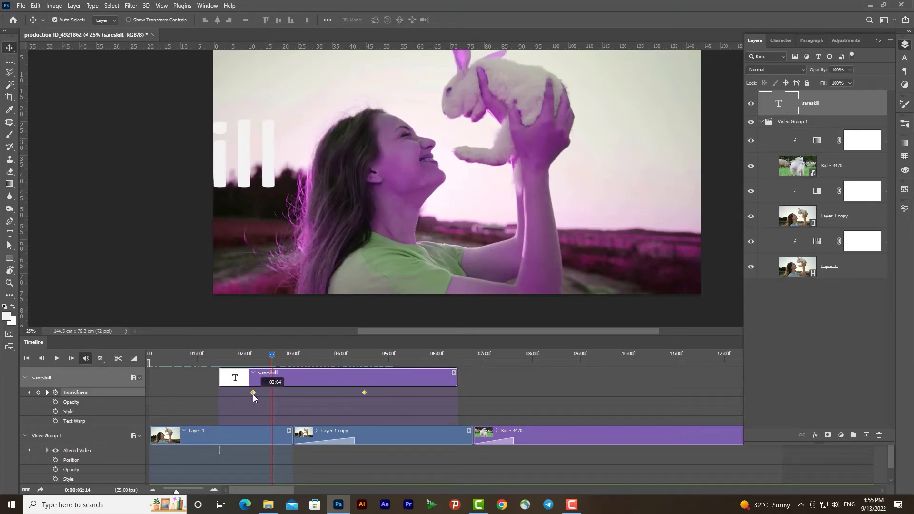
key("ctrl+z")
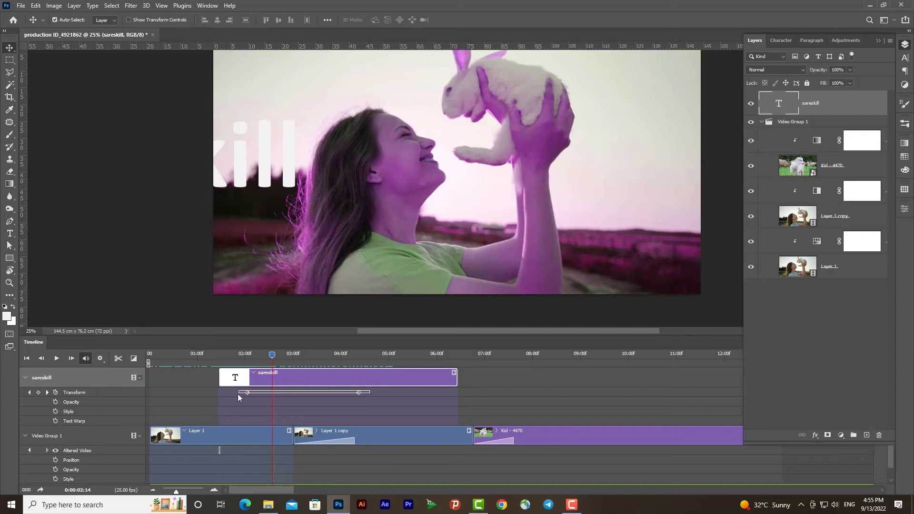
left_click(247, 393)
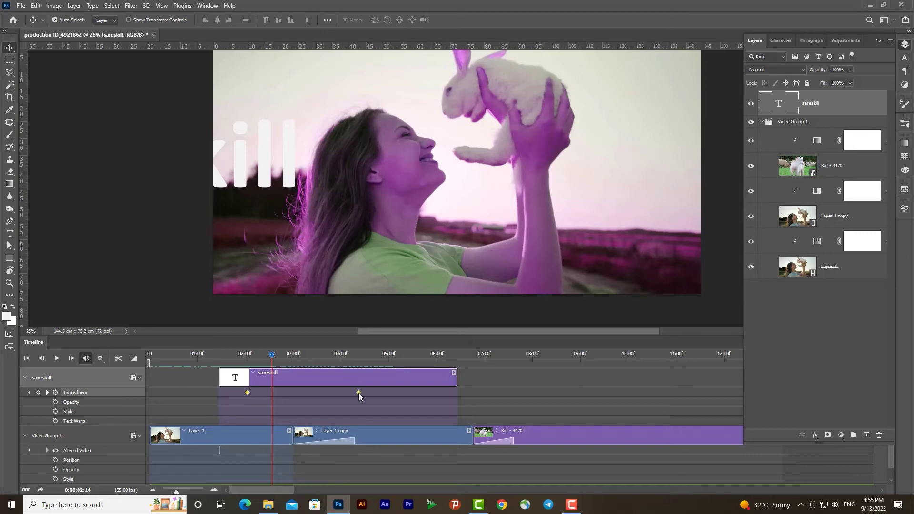
left_click_drag(358, 393, 333, 392)
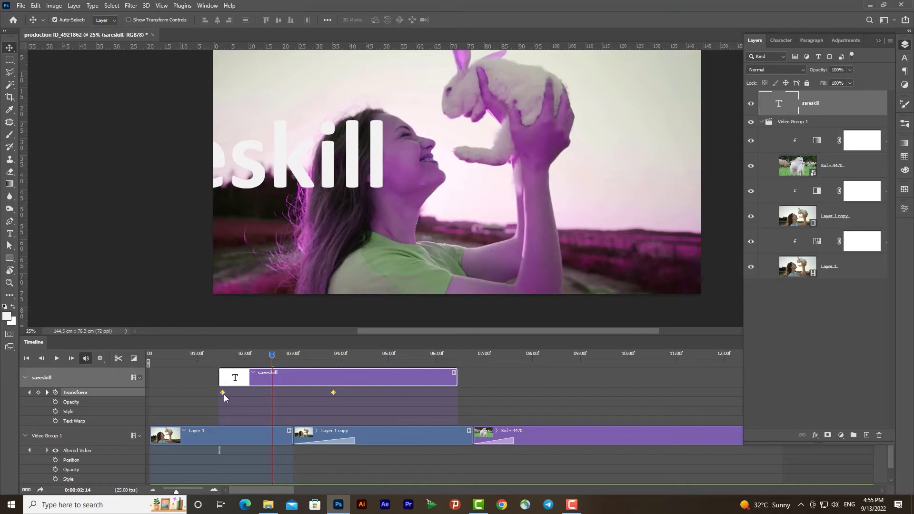
left_click(27, 358)
left_click(56, 359)
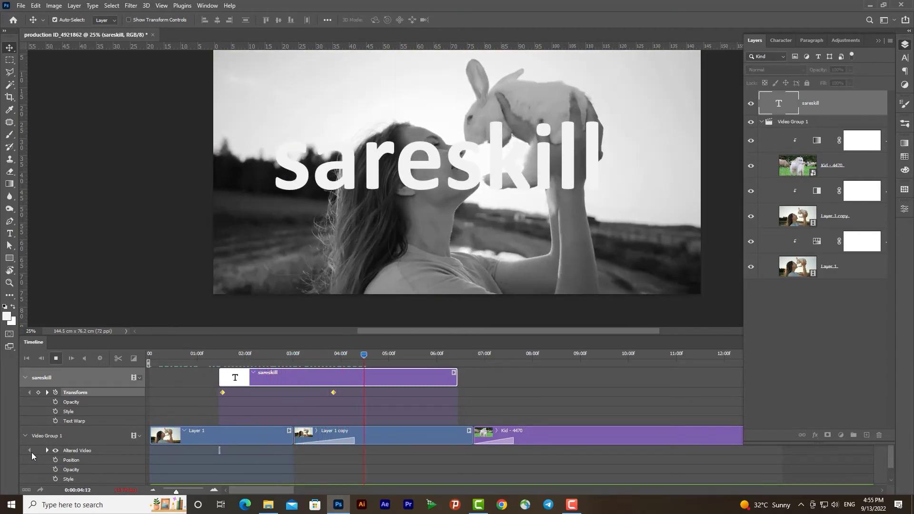
key("space")
left_click_drag(414, 356, 424, 357)
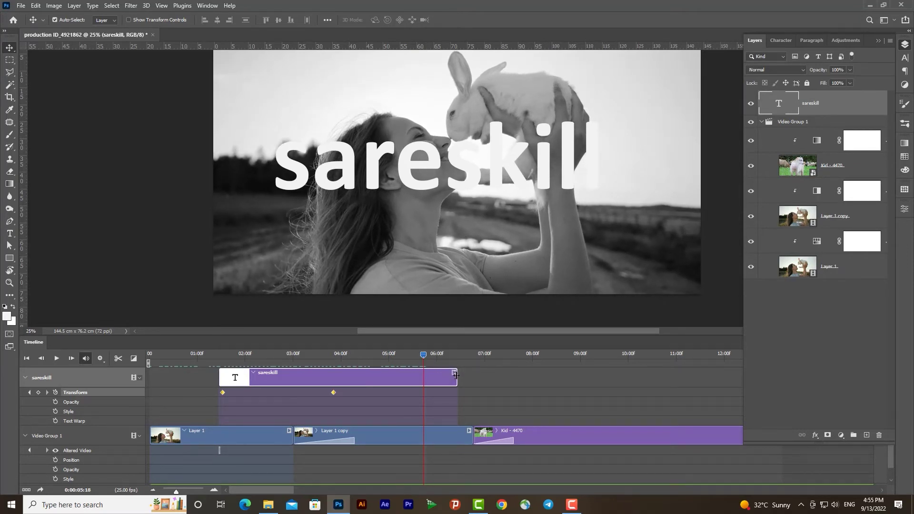
mouse_move(434, 362)
left_mouse_down()
mouse_move(505, 374)
mouse_move(441, 376)
left_mouse_up()
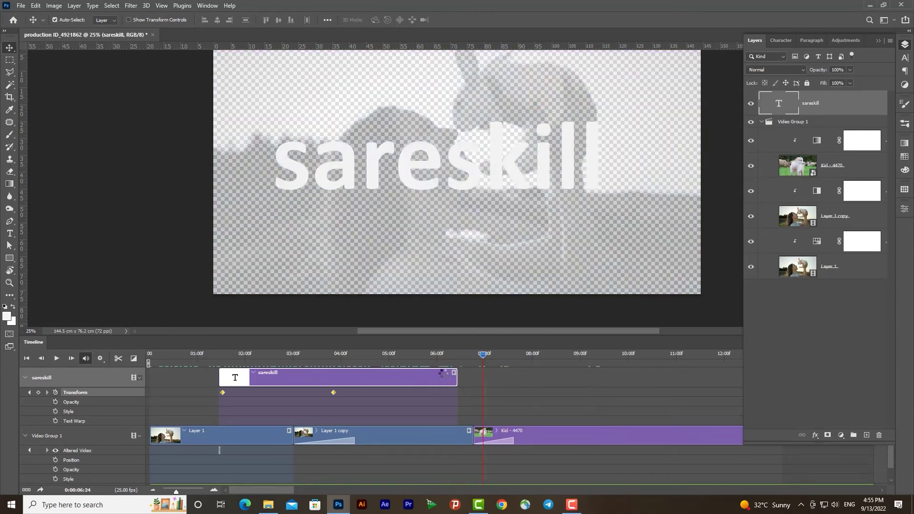
mouse_move(444, 358)
left_mouse_down()
mouse_move(467, 354)
mouse_move(197, 359)
left_mouse_up()
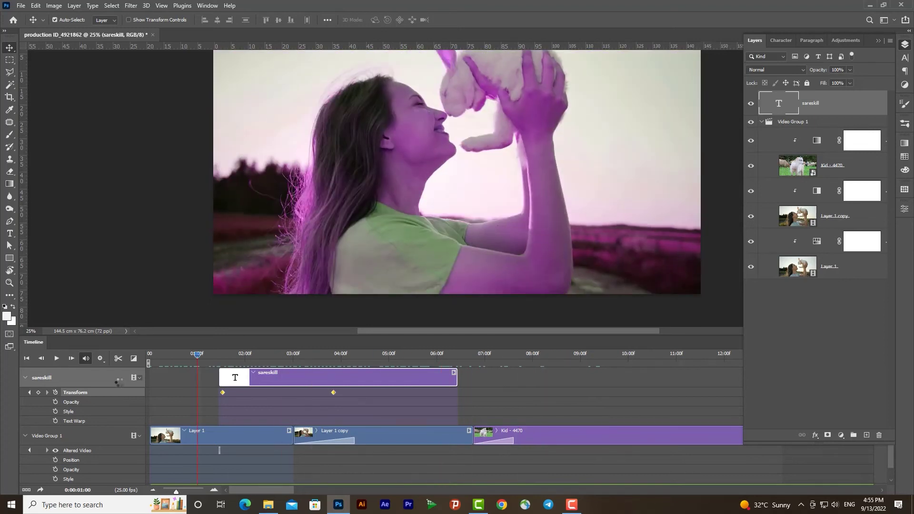
left_click(56, 358)
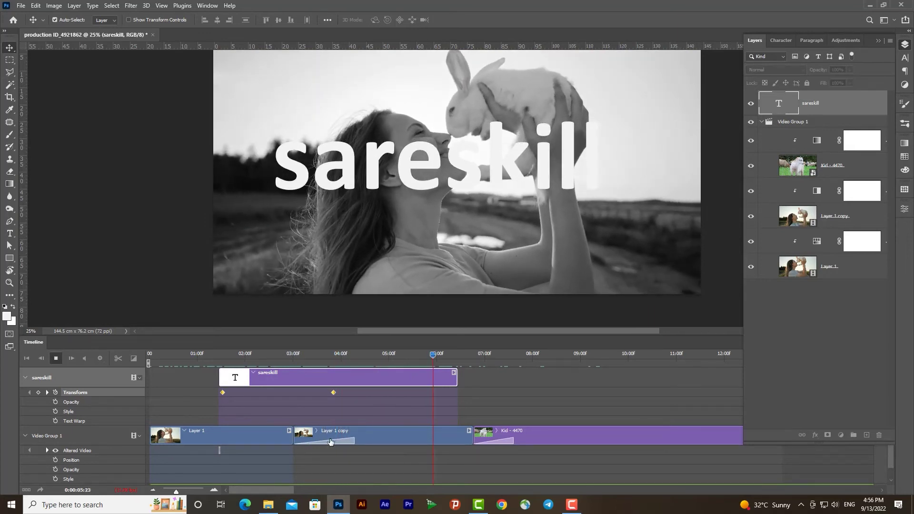
key("space")
left_click(403, 440)
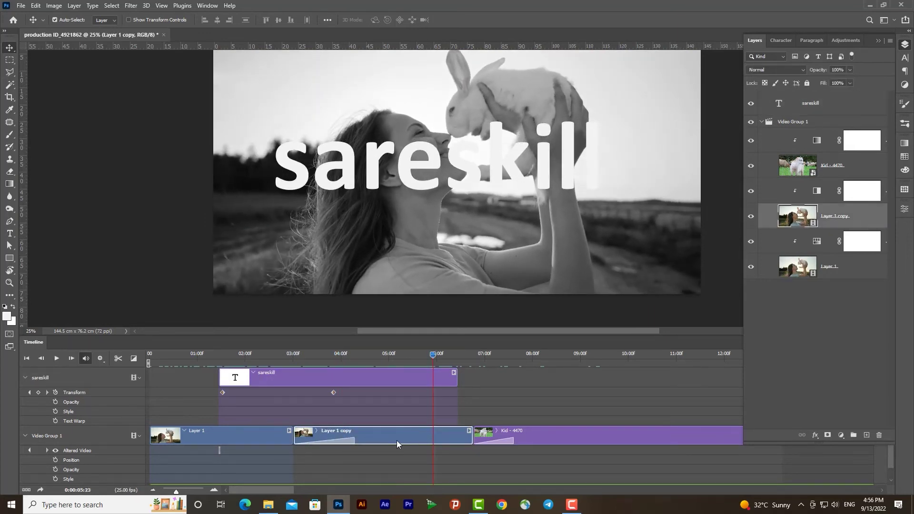
left_click(57, 359)
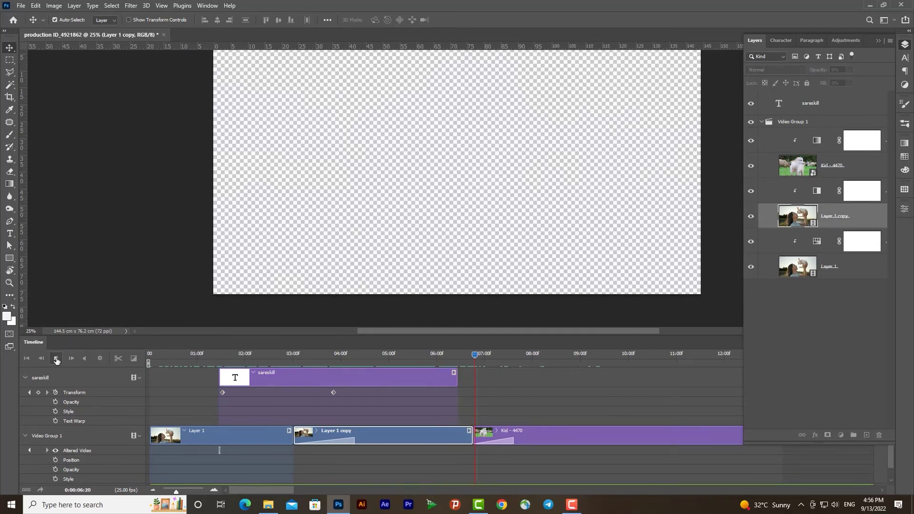
left_click(581, 354)
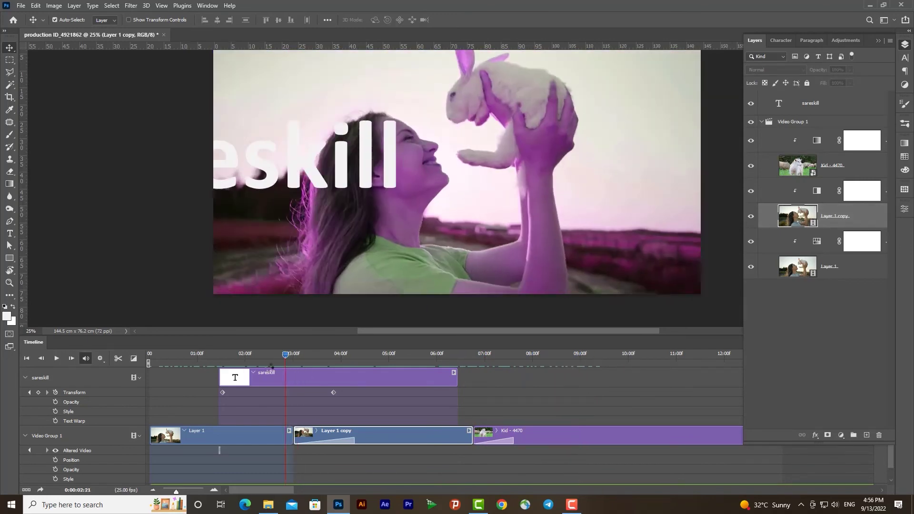
left_click_drag(257, 372, 300, 376)
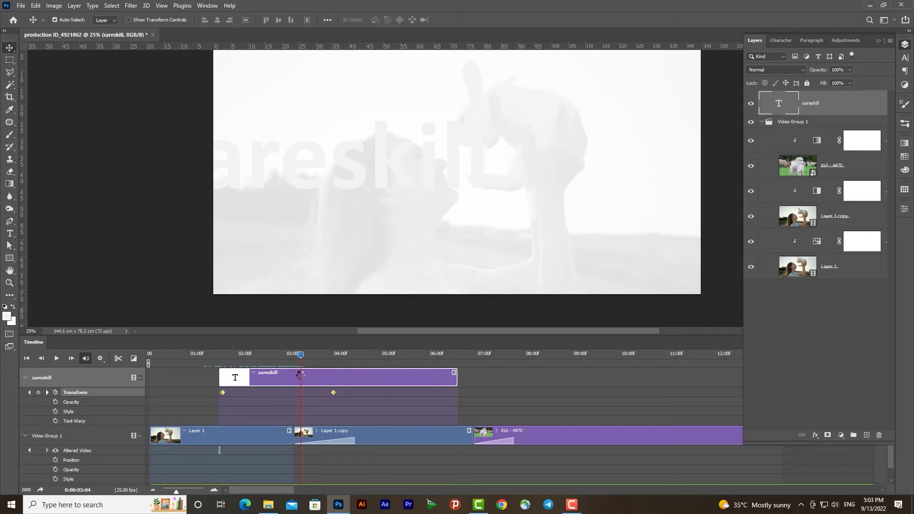
Step: Add Style keyframes to the sareskill title at 03:00 and 03:14
mouse_move(300, 375)
left_mouse_down()
mouse_move(284, 375)
mouse_move(294, 377)
left_mouse_up()
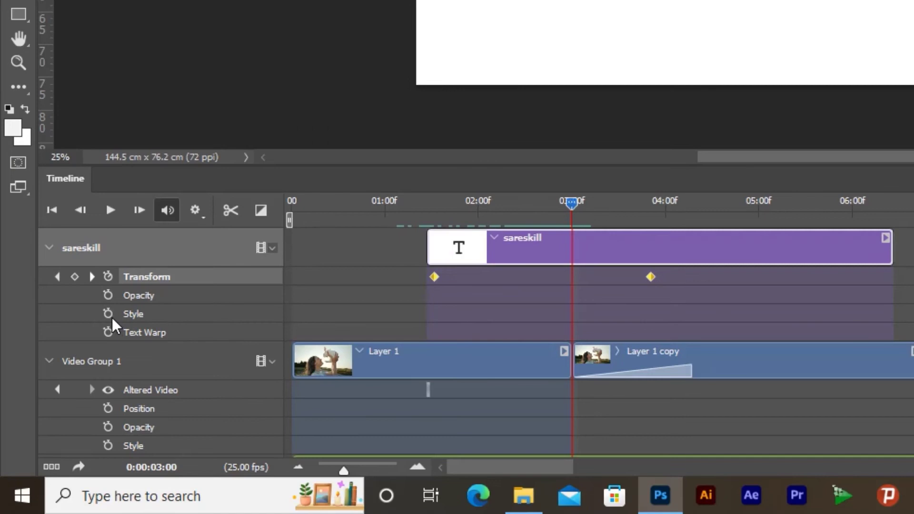
left_click(108, 314)
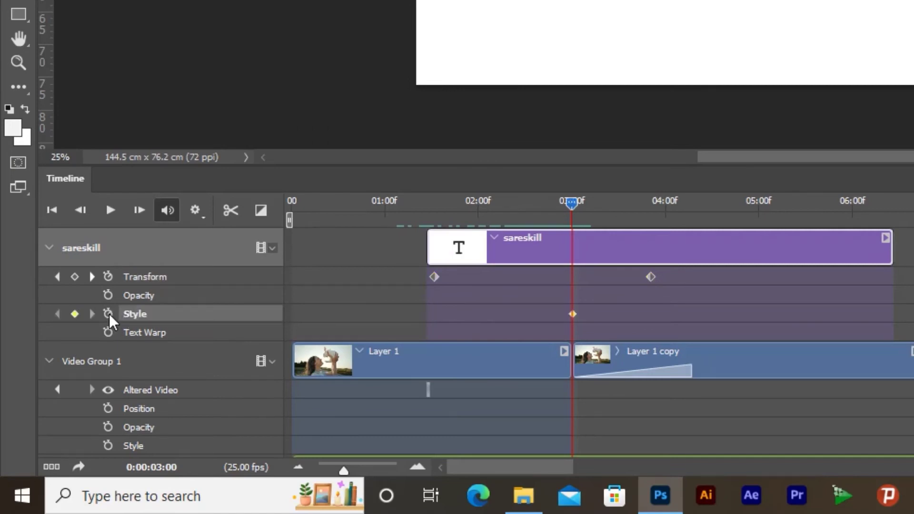
mouse_move(574, 204)
left_mouse_down()
mouse_move(633, 202)
mouse_move(624, 203)
left_mouse_up()
left_click(74, 314)
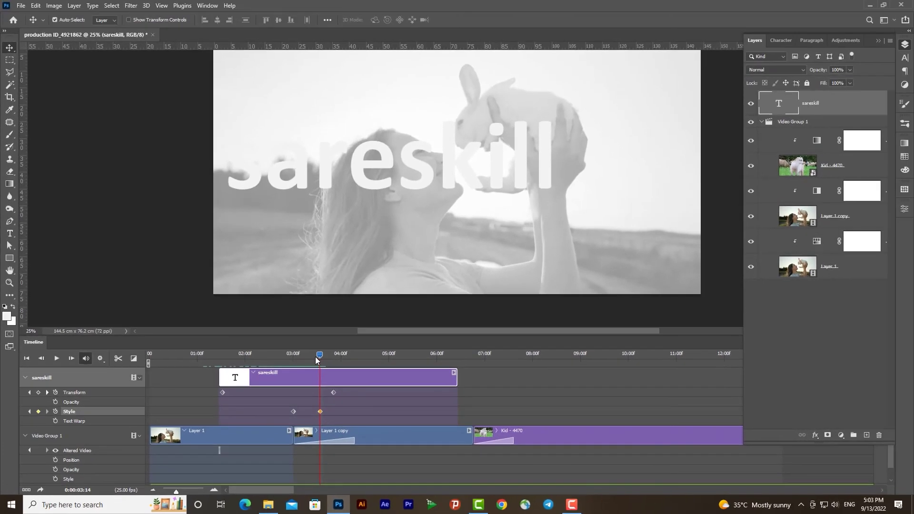
mouse_move(315, 356)
left_mouse_down()
mouse_move(290, 355)
mouse_move(321, 359)
left_mouse_up()
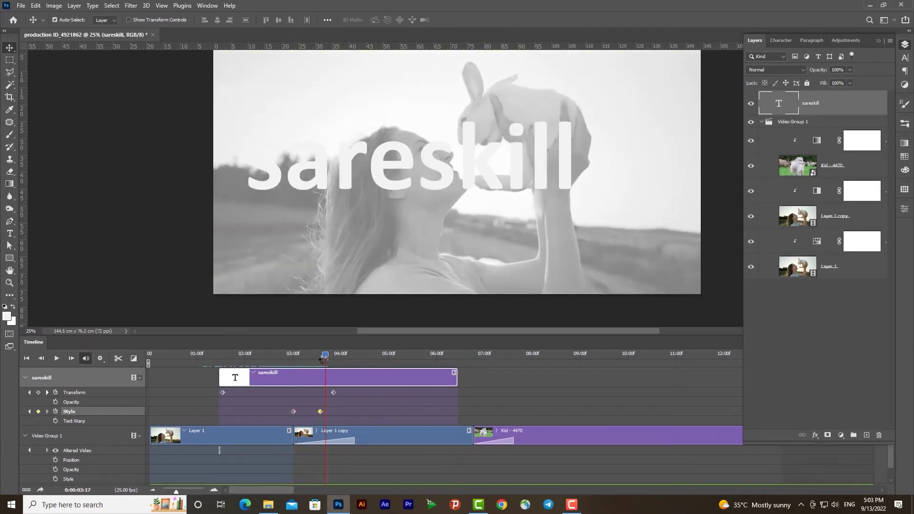
left_click_drag(317, 360, 319, 360)
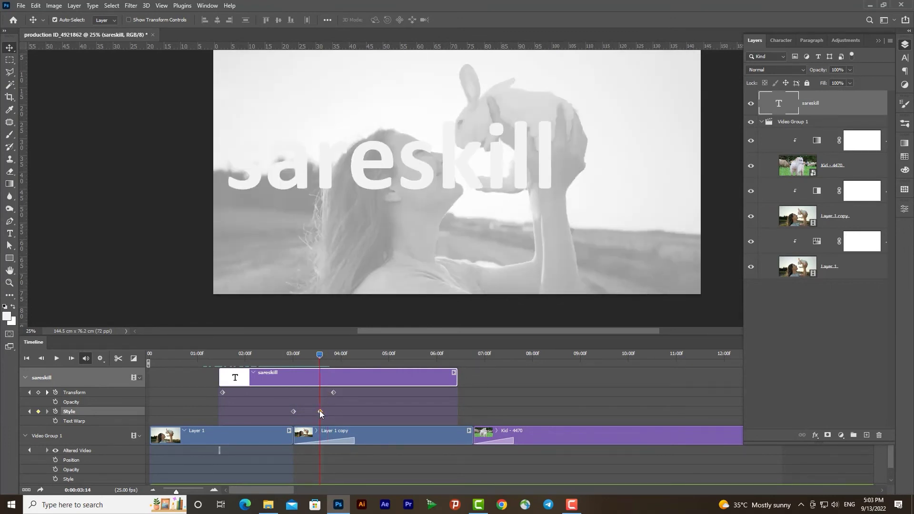
Step: Change the sareskill text colour to red and compare the frame around 03:03
double_click(781, 106)
left_click(382, 20)
left_click(733, 99)
left_click(858, 78)
mouse_move(319, 353)
left_mouse_down()
mouse_move(299, 355)
mouse_move(320, 355)
left_mouse_up()
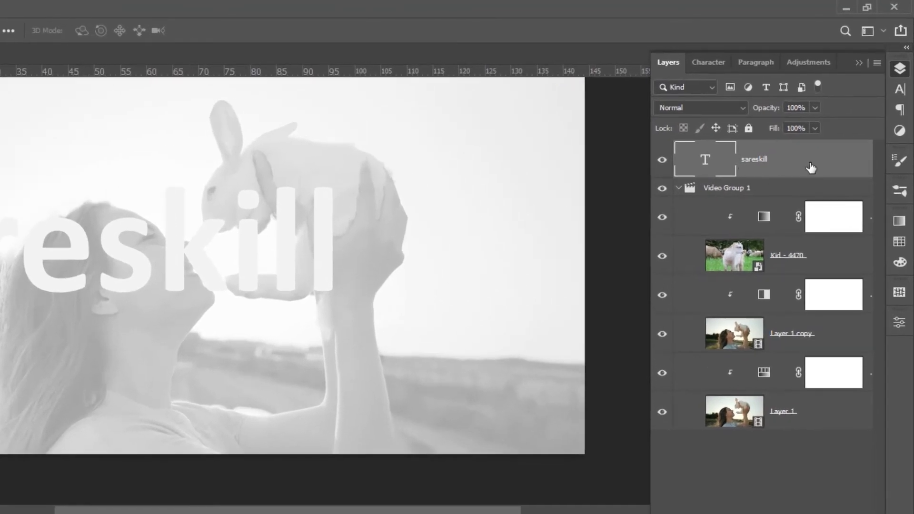
Step: Add a #5100b5 purple Color Overlay layer style to the sareskill title
double_click(804, 170)
mouse_move(356, 195)
left_mouse_down()
mouse_move(423, 149)
mouse_move(433, 127)
left_mouse_up()
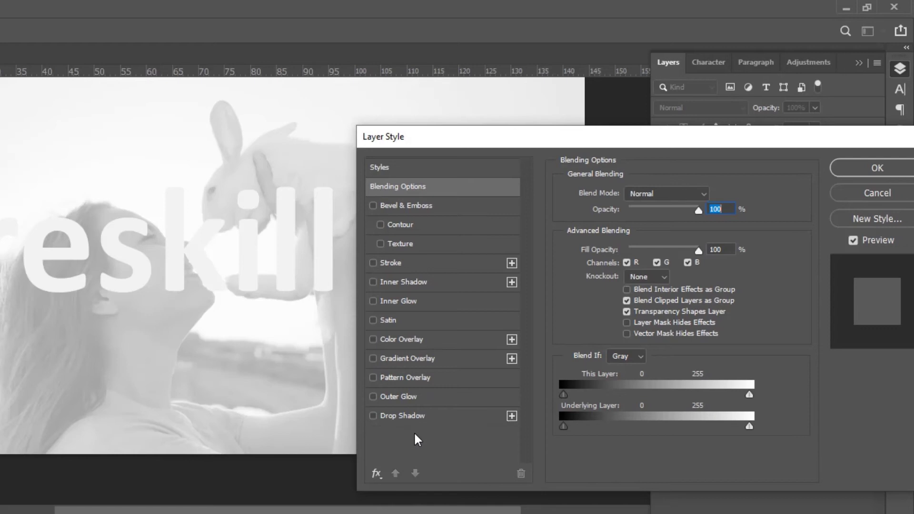
left_click(404, 339)
left_click(713, 195)
left_click_drag(699, 167, 699, 175)
left_click(681, 181)
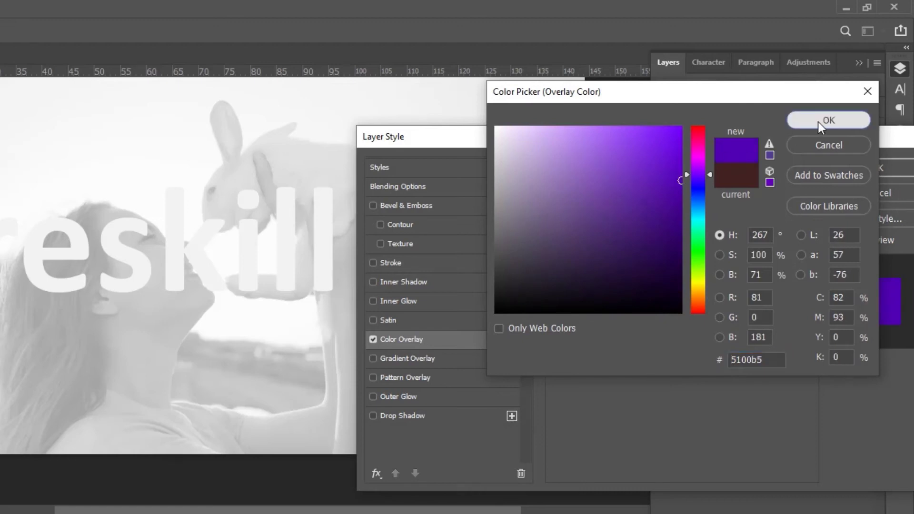
left_click(818, 122)
left_click(876, 157)
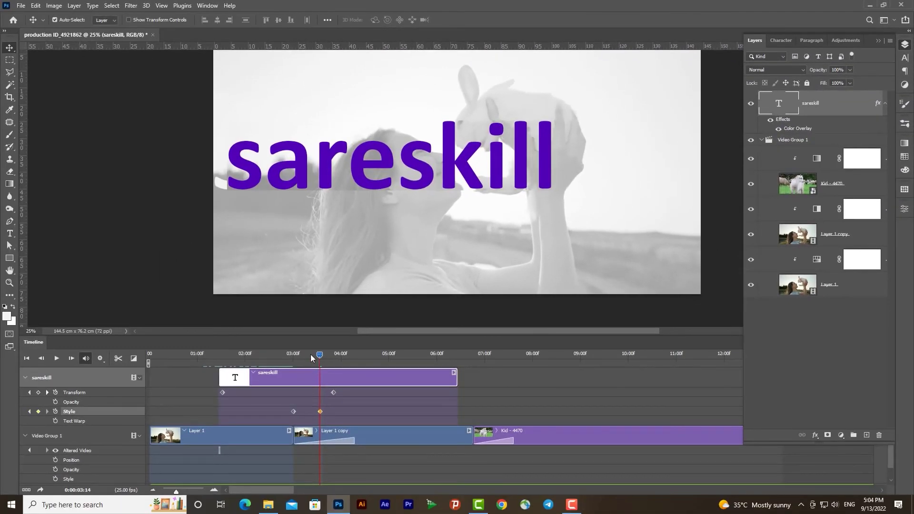
Step: Play the animation from about 1 second and from 02:12 to preview the colour change
left_click_drag(319, 360, 215, 353)
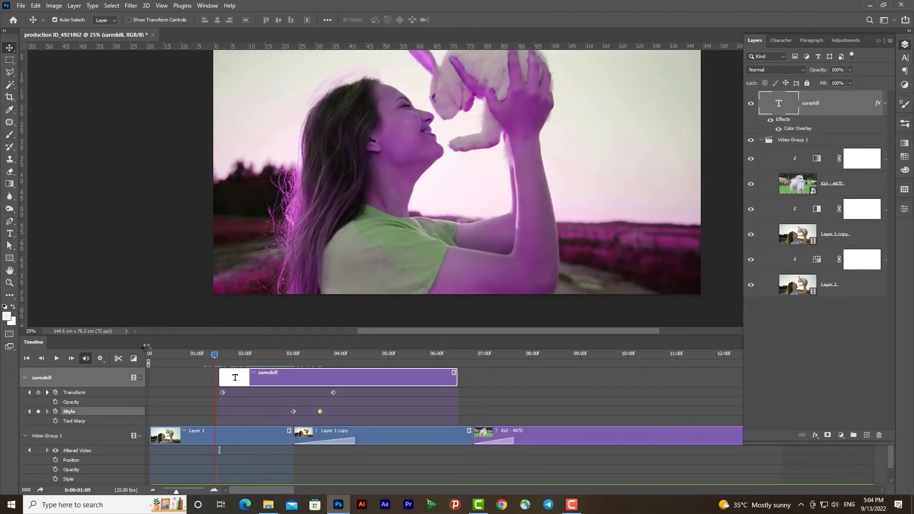
left_click(56, 359)
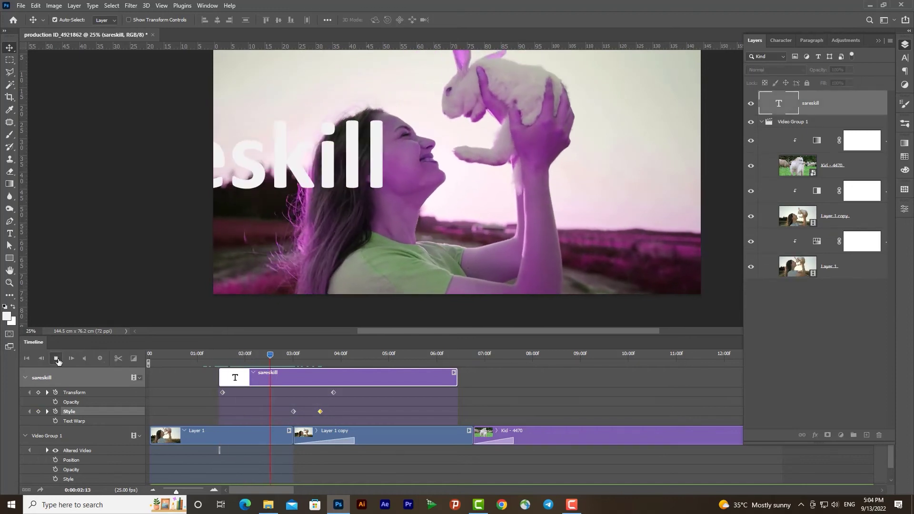
left_click(56, 359)
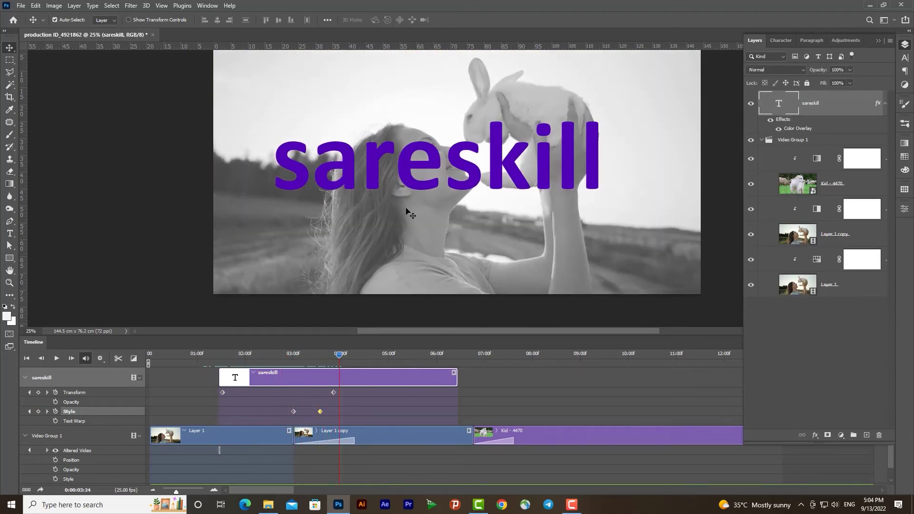
left_click(340, 440)
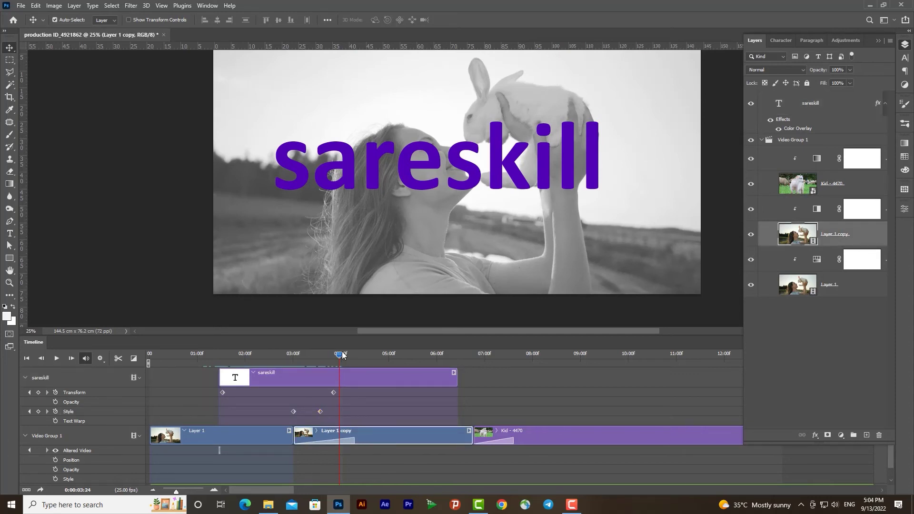
left_click_drag(340, 354, 268, 357)
left_click(56, 359)
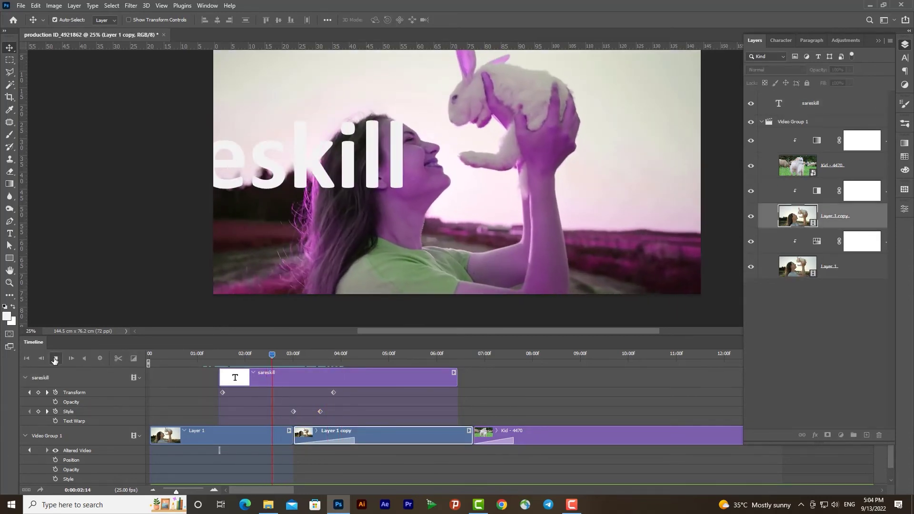
left_click(56, 358)
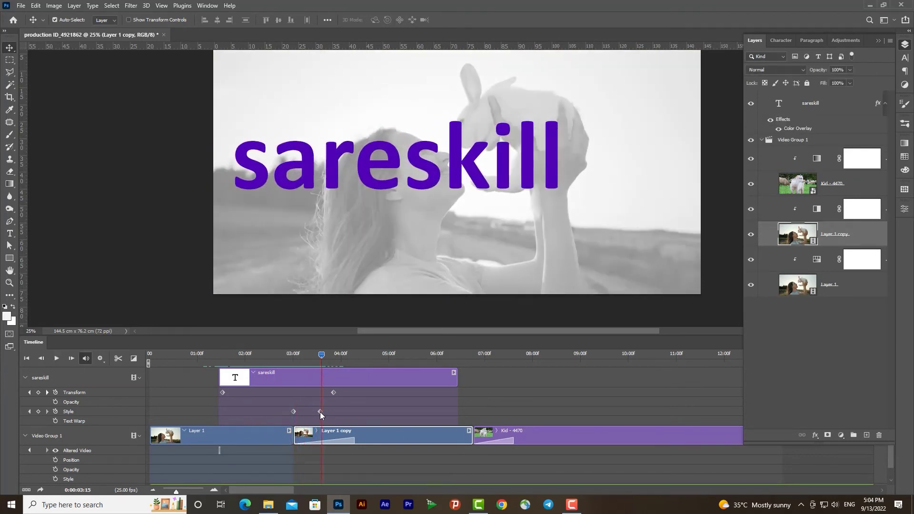
Step: Move the purple style keyframe to about 04:15 and preview the title timing
left_click_drag(321, 412, 376, 411)
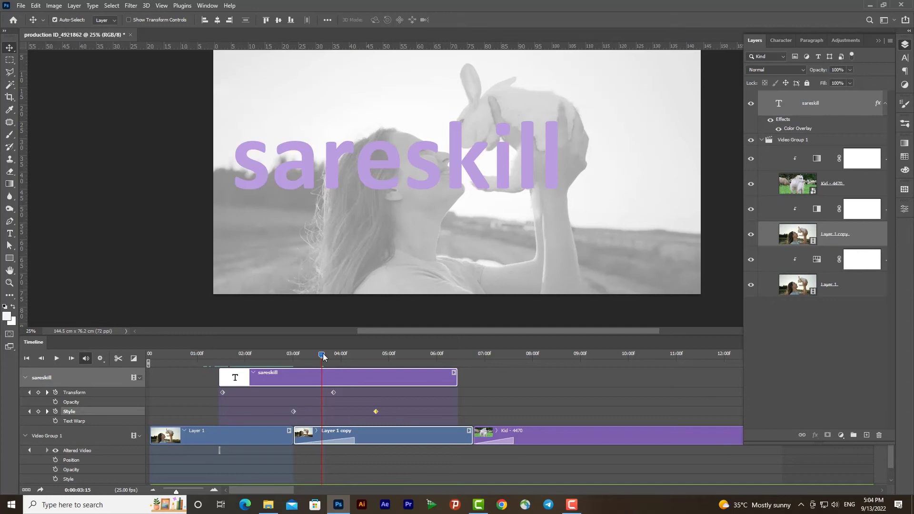
left_click_drag(322, 356, 242, 356)
left_click(57, 359)
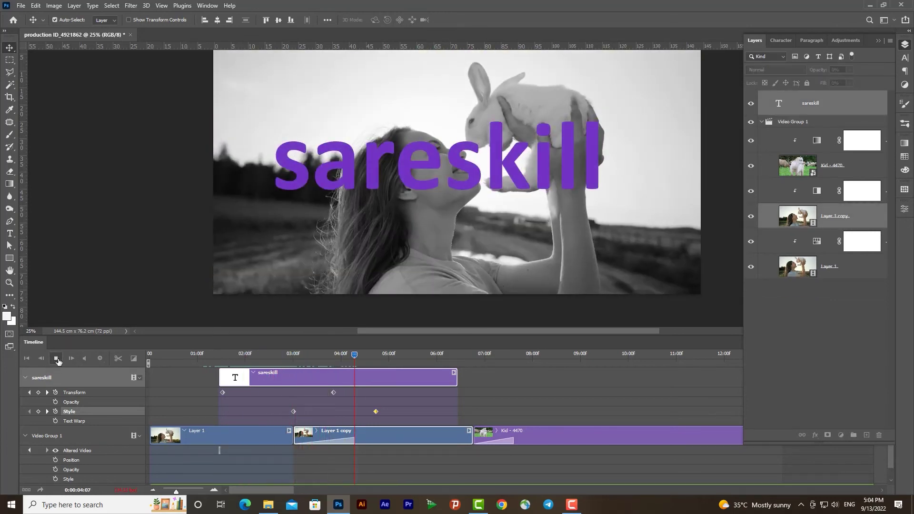
left_click(57, 359)
left_click_drag(375, 411, 368, 412)
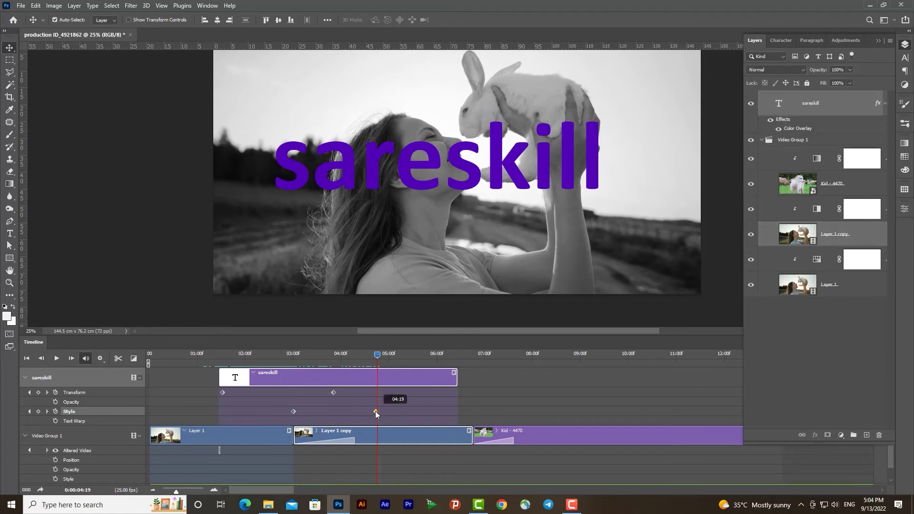
left_click(280, 356)
Step: Shift both style keyframes earlier together, replay the preview, and select the Kid - 4470 transition
left_click_drag(281, 364, 295, 366)
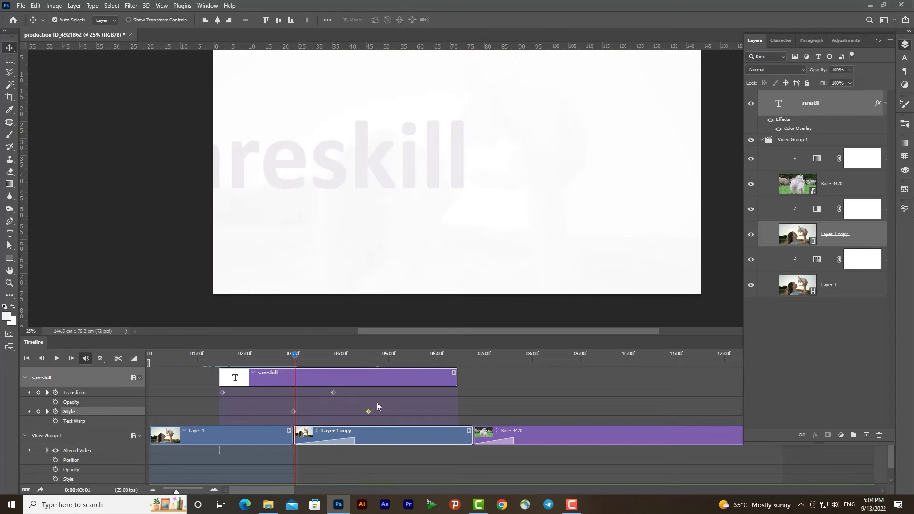
left_click_drag(376, 406, 290, 415)
left_click_drag(367, 411, 349, 411)
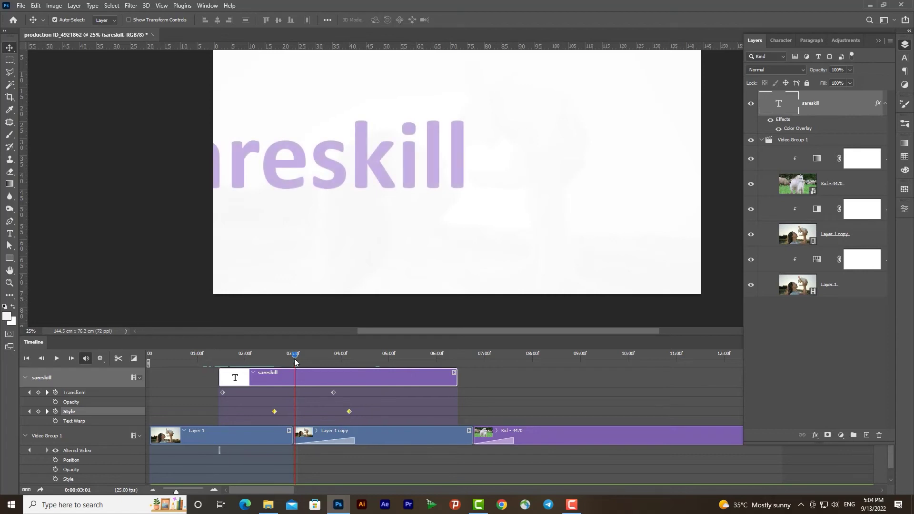
left_click_drag(296, 362, 248, 357)
left_click(58, 359)
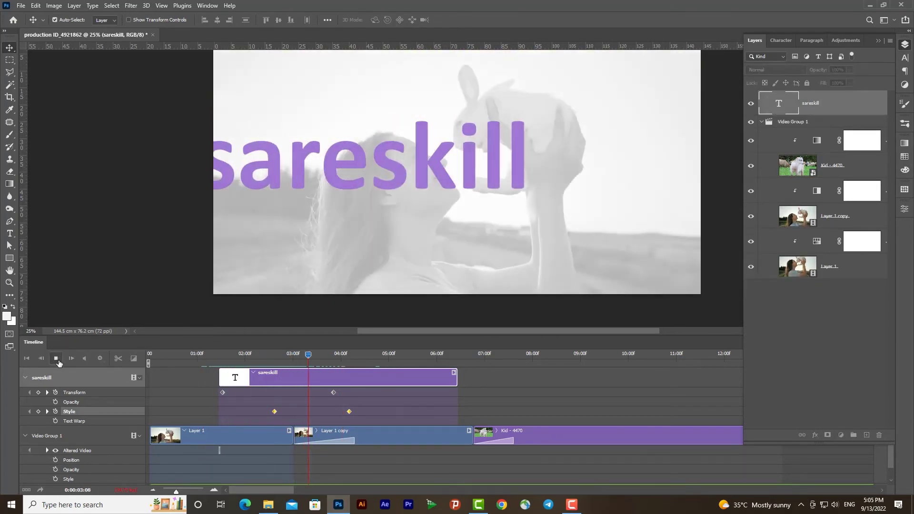
left_click(56, 359)
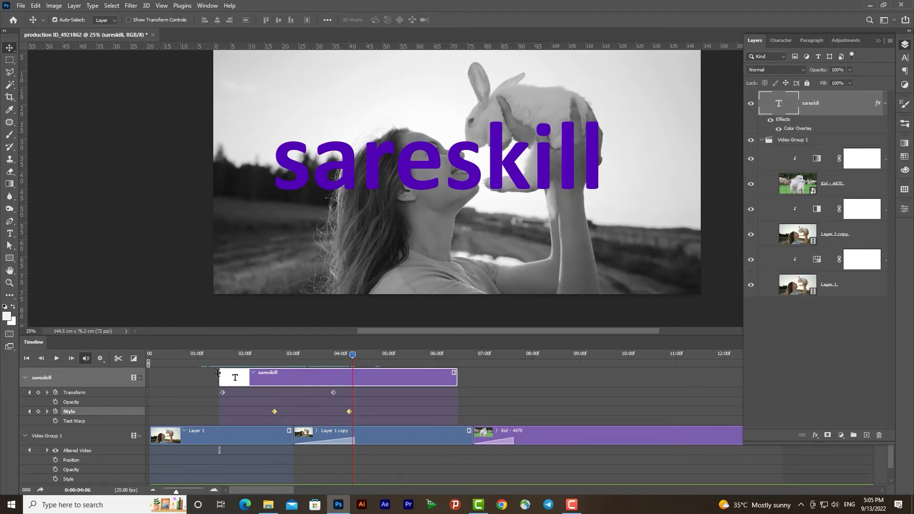
left_click(56, 358)
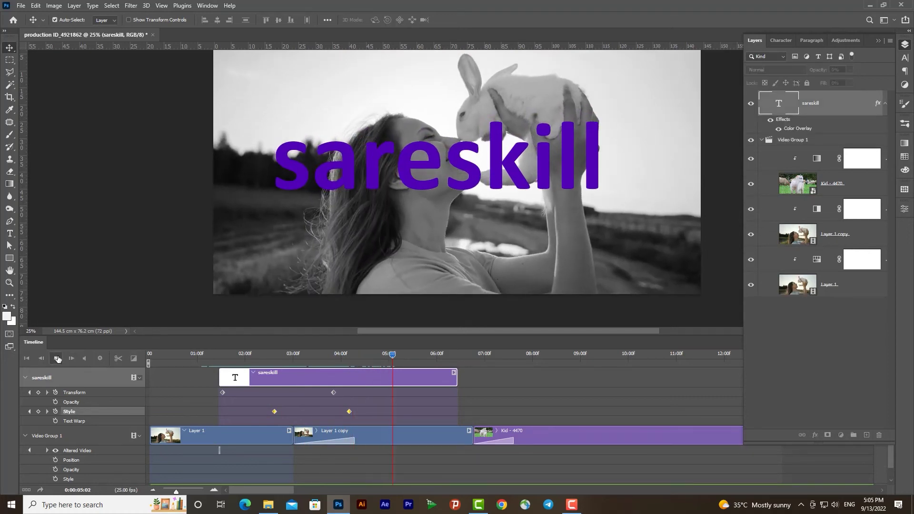
left_click(58, 359)
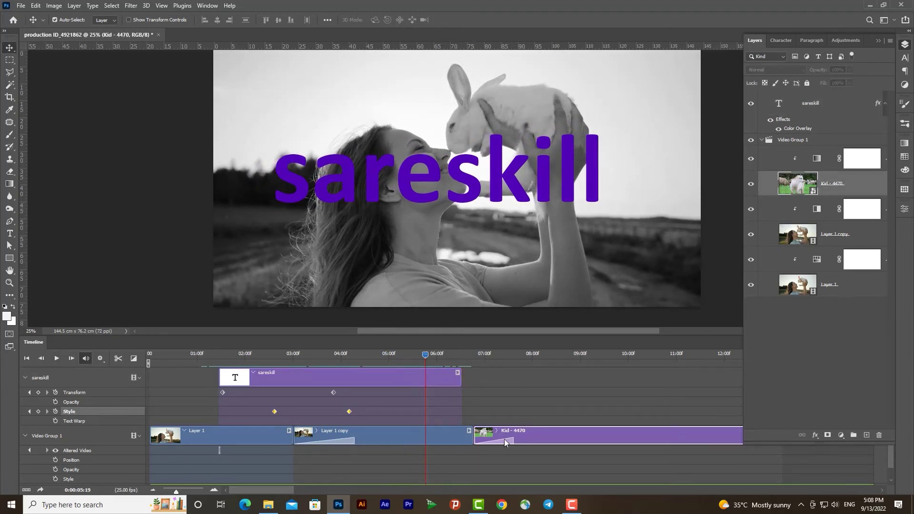
left_click(503, 441)
Step: Shorten the fade transition before Kid - 4470 to 0.84 seconds, then delete it
right_click(499, 441)
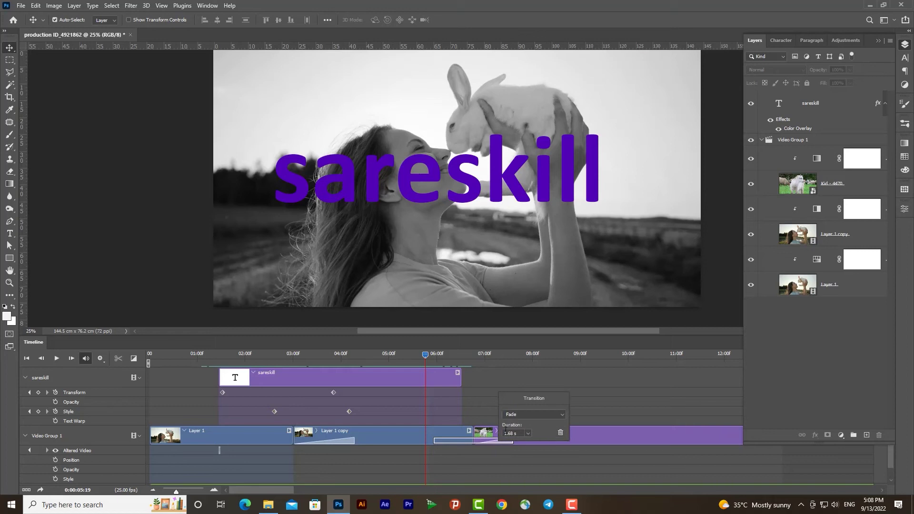
left_click_drag(512, 441, 472, 441)
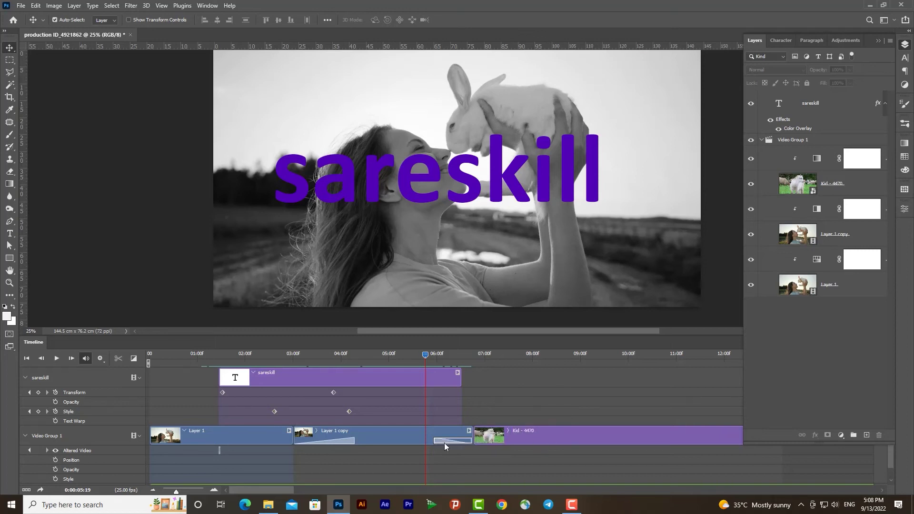
right_click(450, 441)
left_click(510, 434)
Step: Preview the cut around 06:04, then replay the video from the beginning
left_click_drag(426, 355, 445, 355)
key("space")
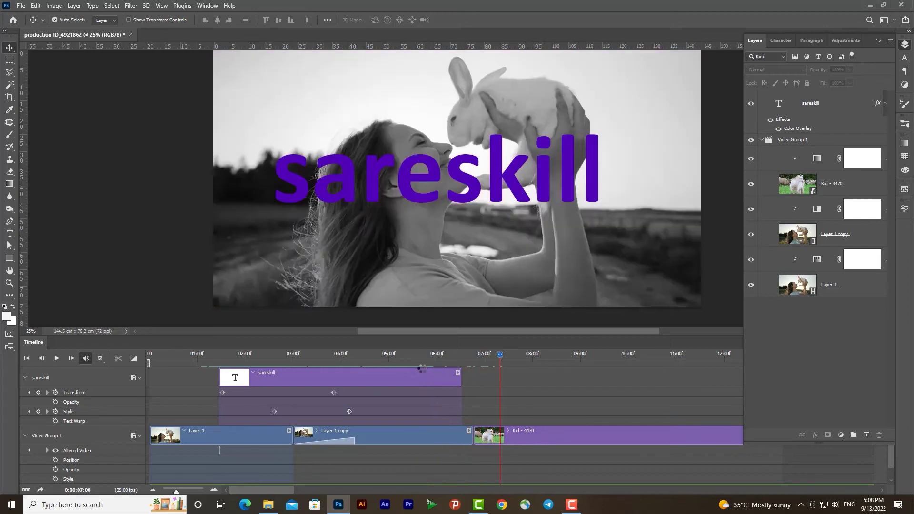
left_click(404, 394)
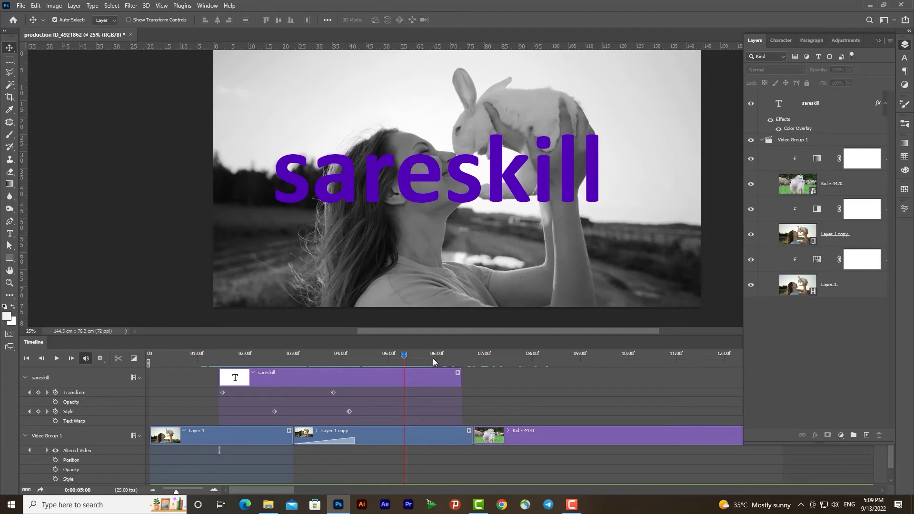
left_click_drag(404, 355, 245, 354)
left_click(147, 361)
key("space")
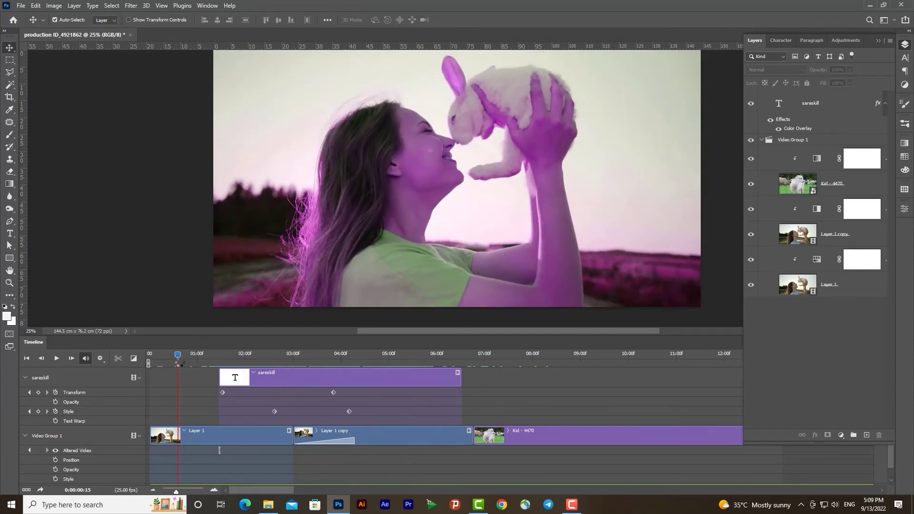
key("ctrl+z")
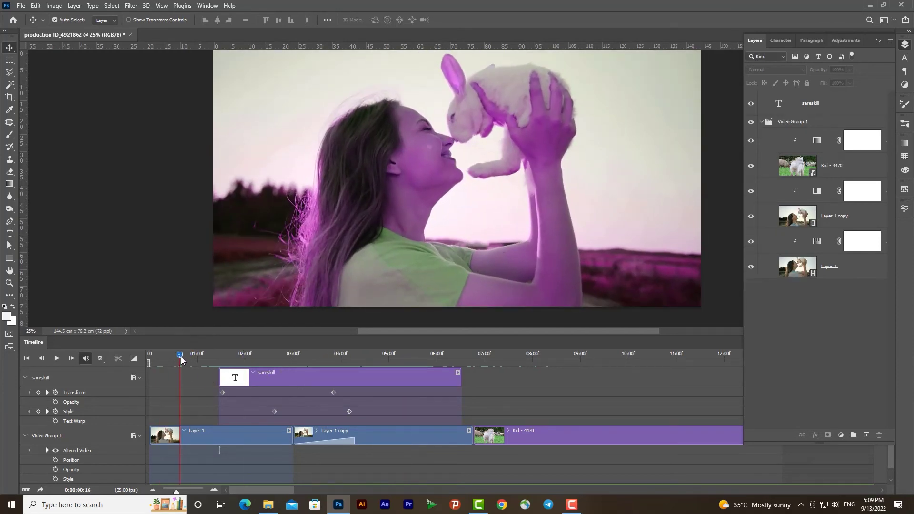
Step: Drag the sareskill title clip earlier and trim its end to about 6:12, before Kid - 4470
left_click_drag(372, 378, 303, 379)
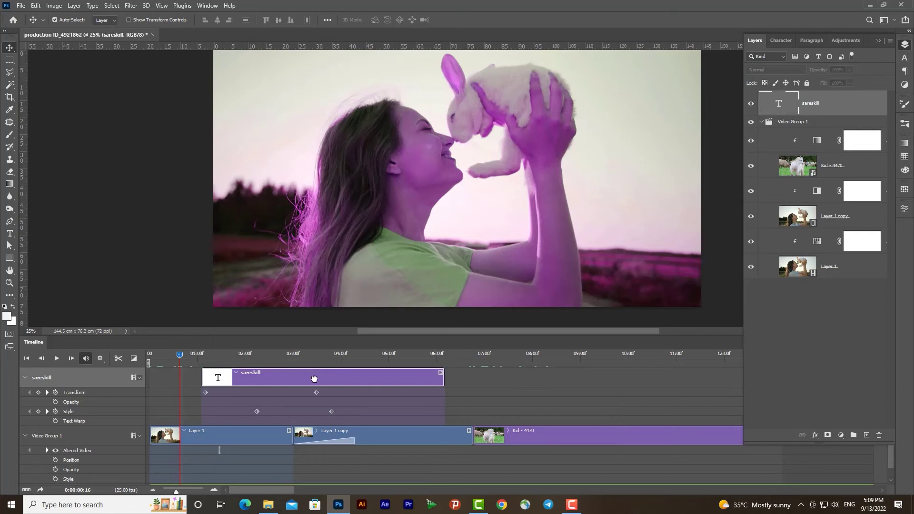
left_click(56, 359)
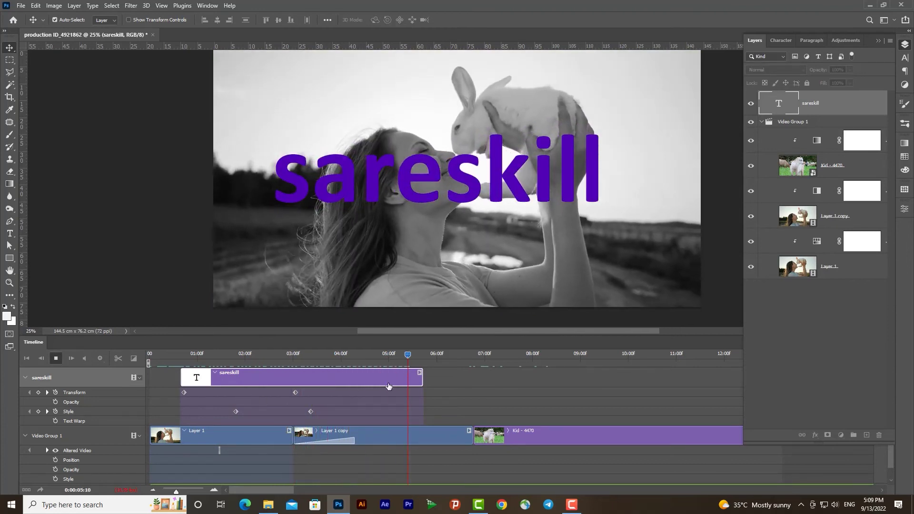
key("space")
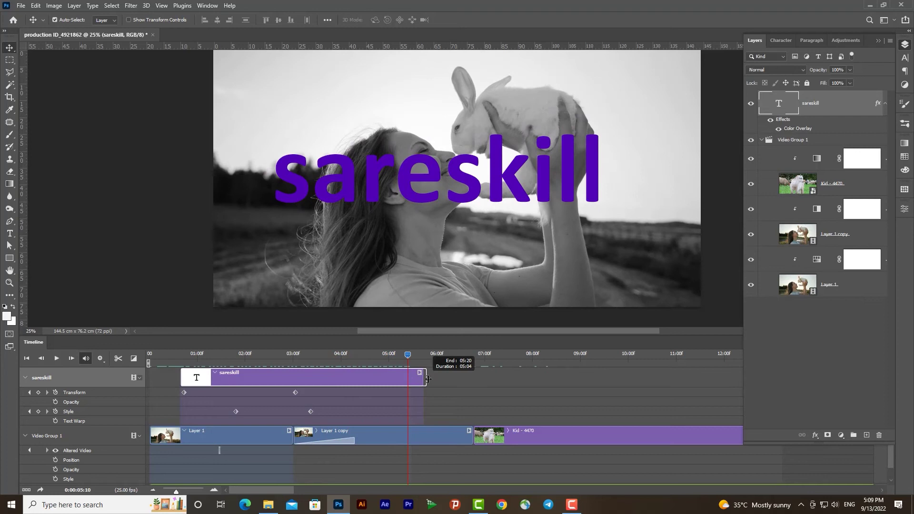
left_click_drag(422, 379, 472, 379)
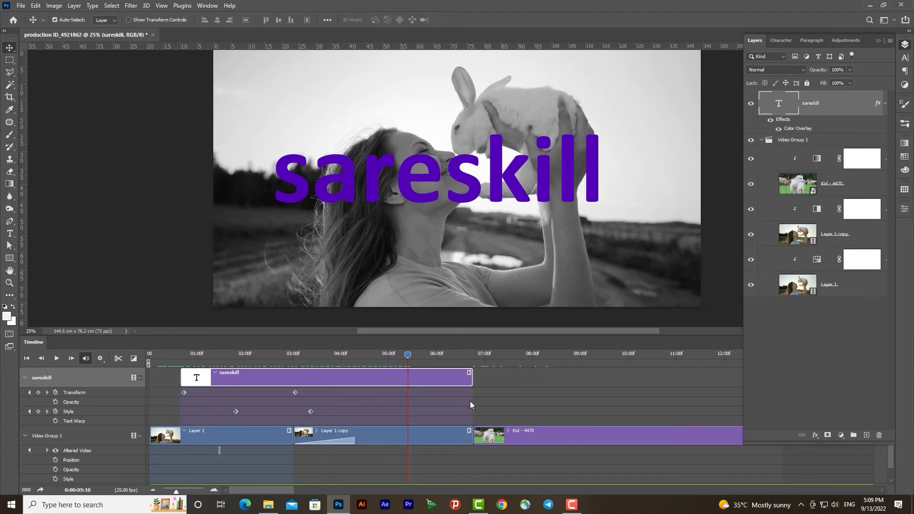
left_click(457, 440)
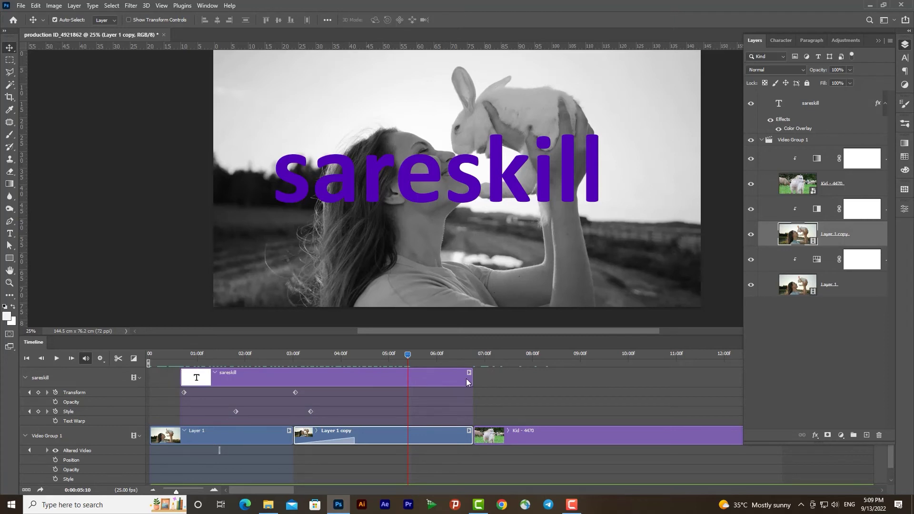
left_click_drag(472, 379, 408, 379)
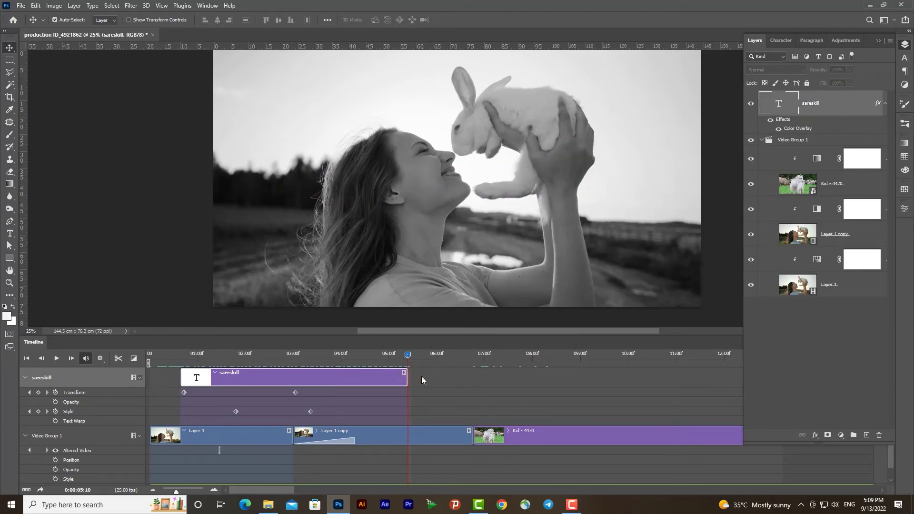
mouse_move(439, 355)
left_mouse_down()
mouse_move(466, 379)
mouse_move(345, 357)
mouse_move(392, 366)
left_mouse_up()
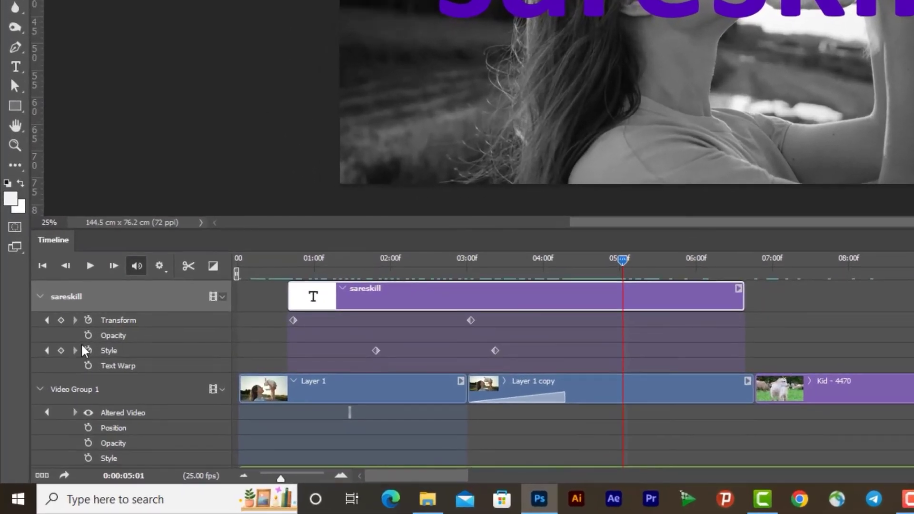
Step: Add sareskill opacity keyframes, with opacity dropping to 0% at 05:24, and preview the fade
left_click(88, 335)
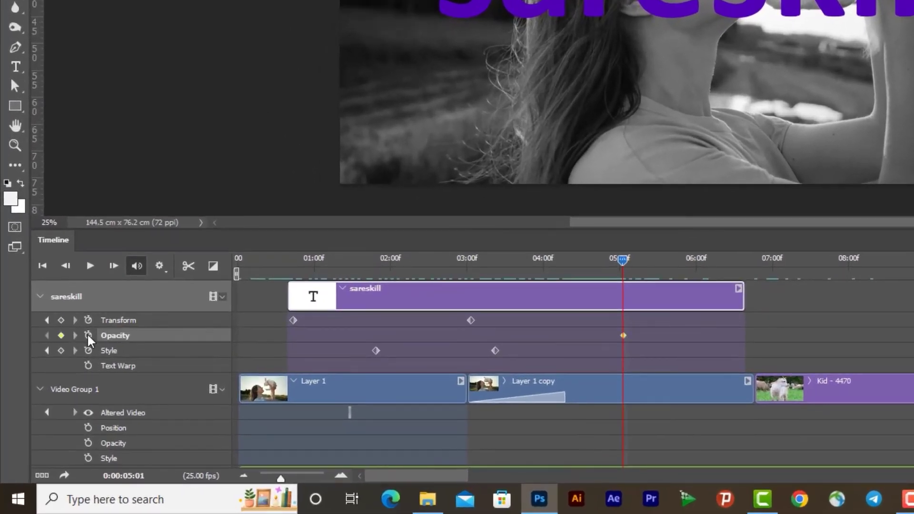
left_click_drag(624, 261, 694, 261)
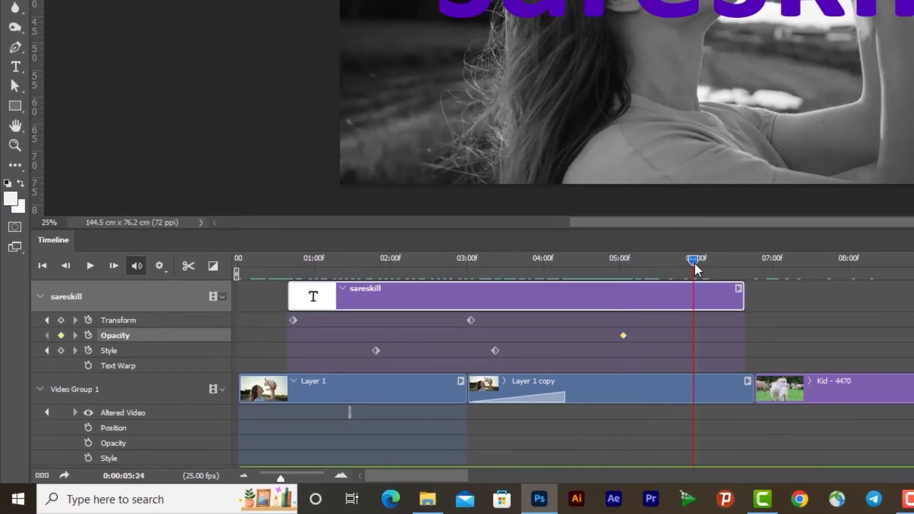
left_click(61, 335)
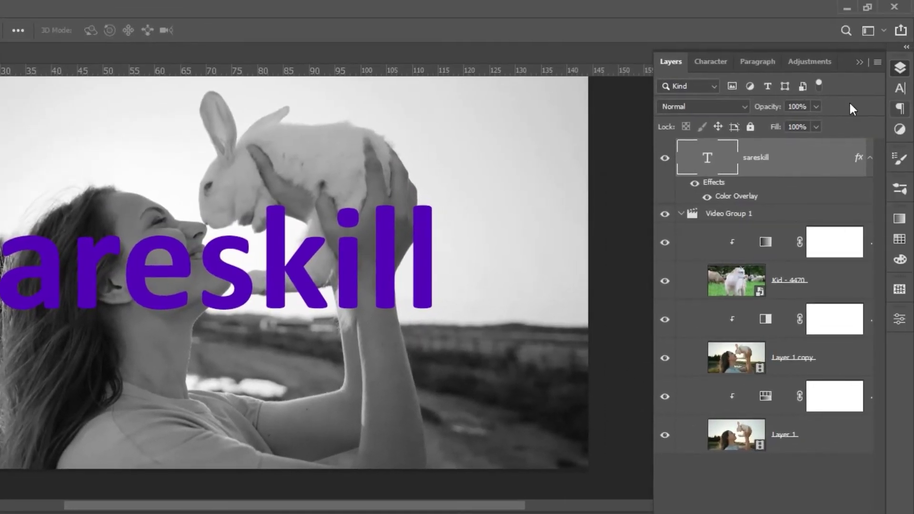
left_click(816, 106)
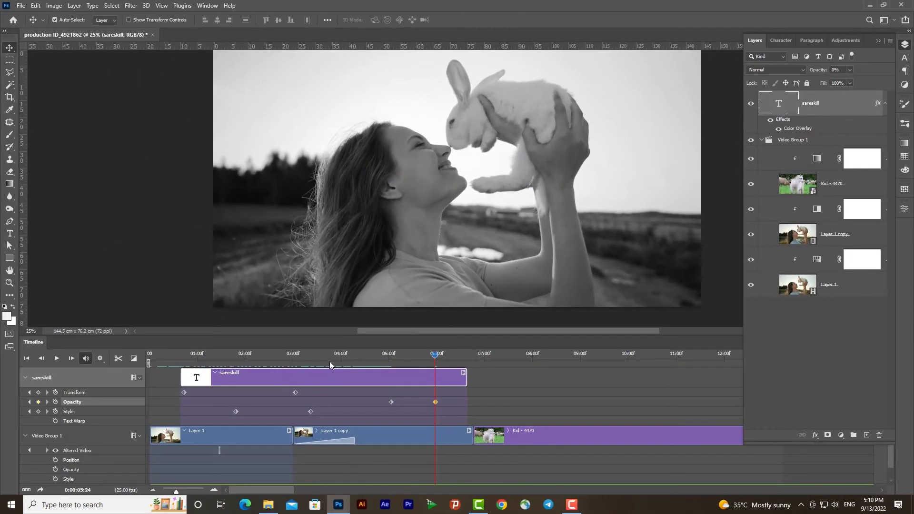
left_click(329, 362)
left_click(57, 360)
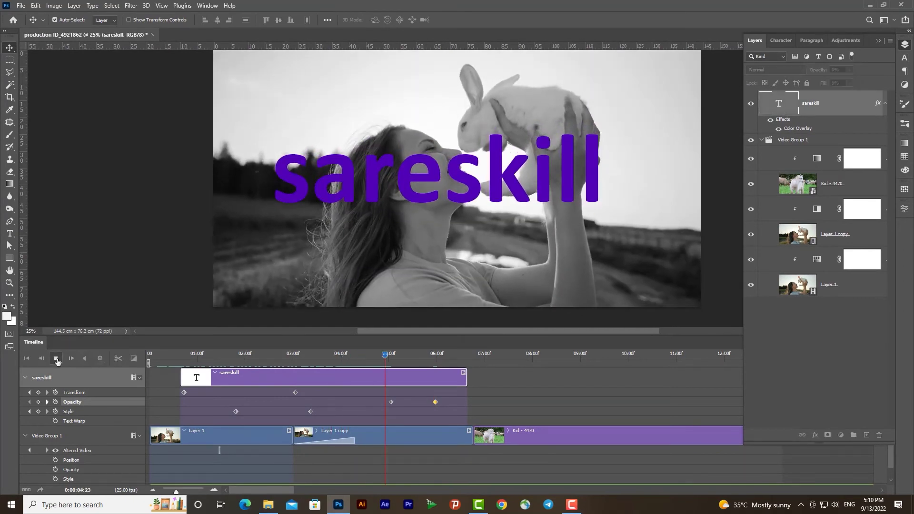
left_click(57, 361)
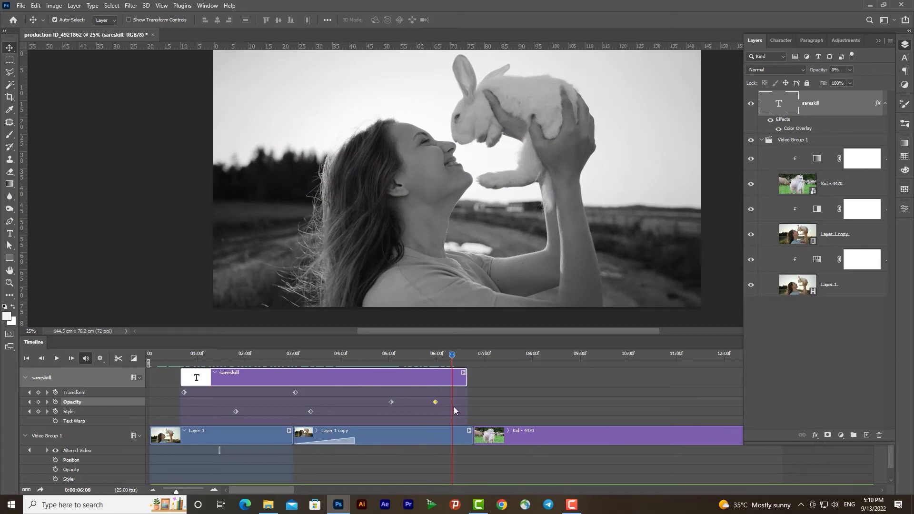
Step: Move the 0% opacity keyframe later to 06:08 and replay the fade-out
left_click_drag(436, 403, 453, 403)
left_click_drag(433, 358, 365, 358)
left_click(57, 359)
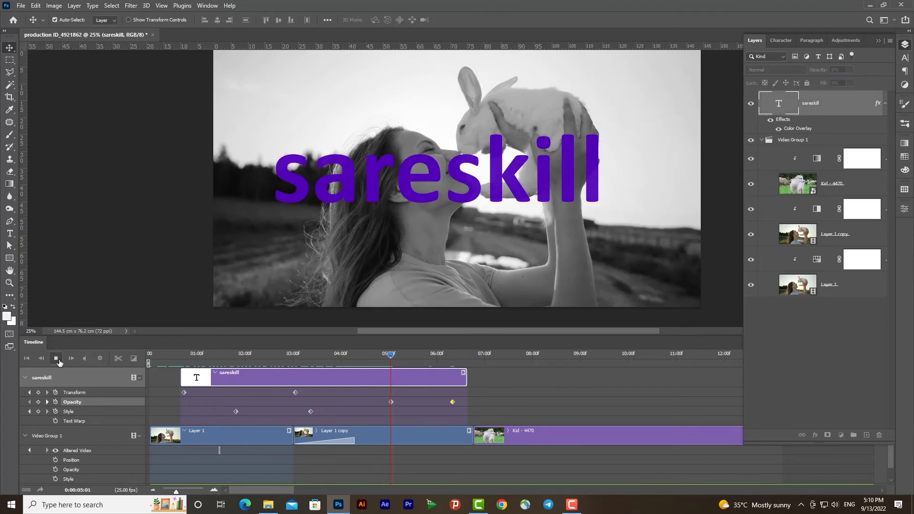
left_click(57, 359)
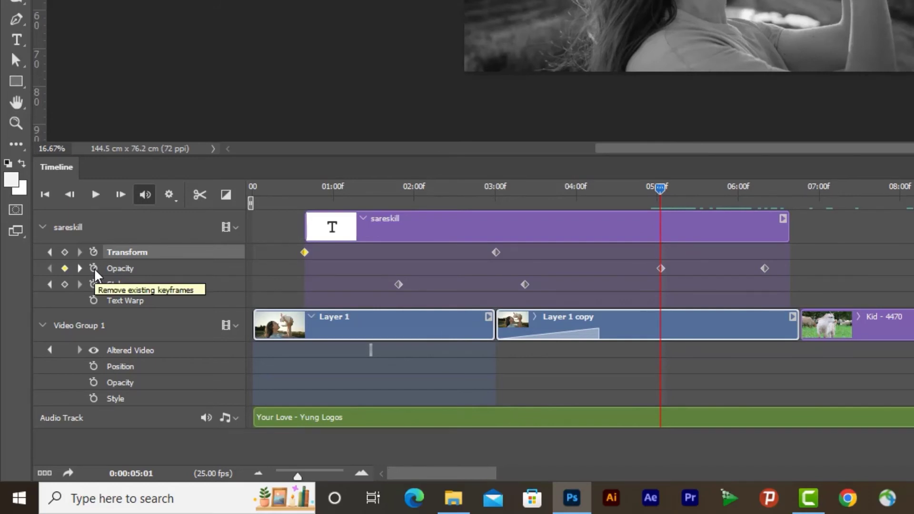
left_click(94, 268)
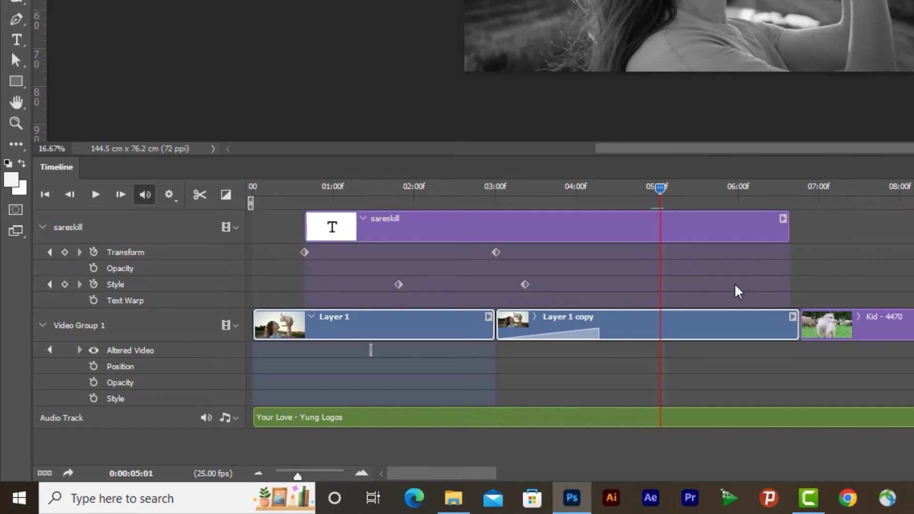
left_click_drag(662, 190, 667, 196)
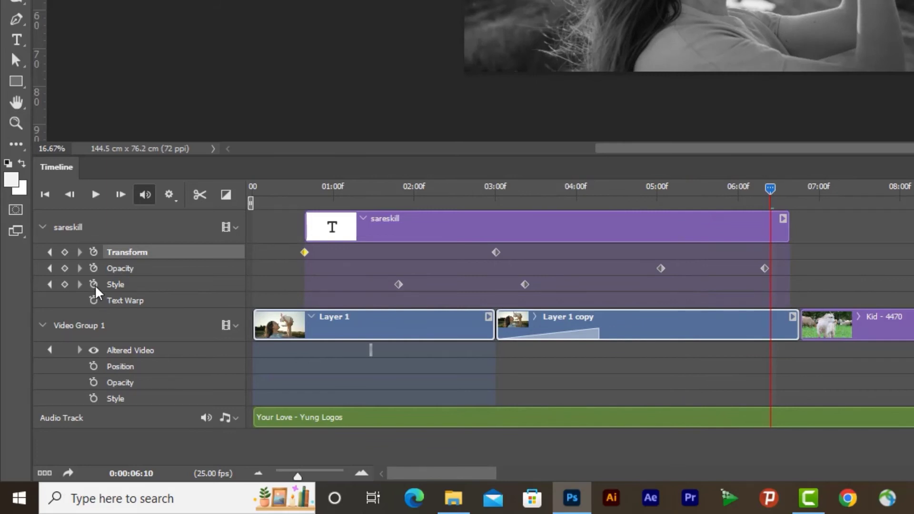
left_click(94, 284)
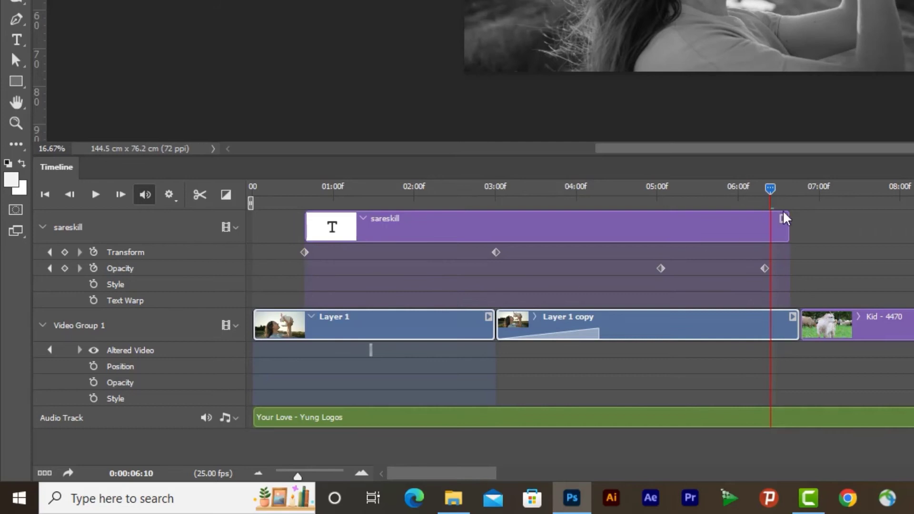
key("ctrl+z")
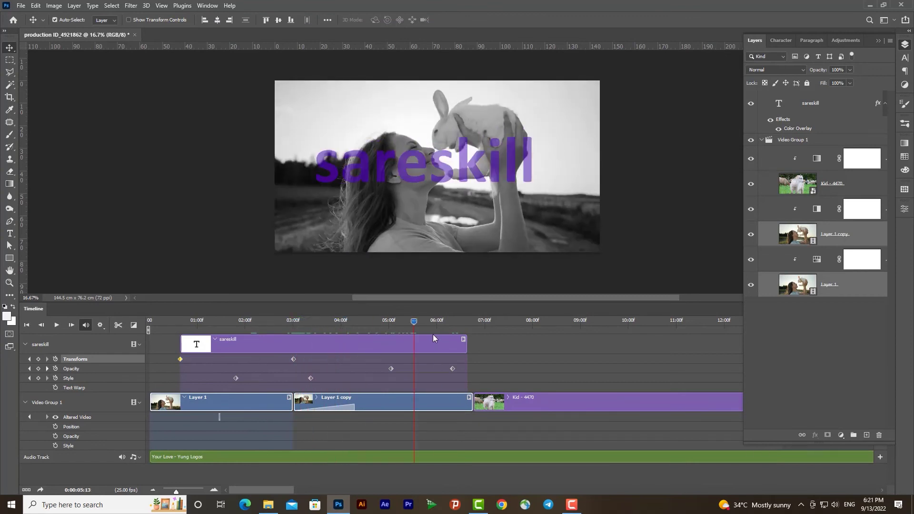
Step: Inspect the sareskill title's motion presets and close them without changes
left_click(453, 346)
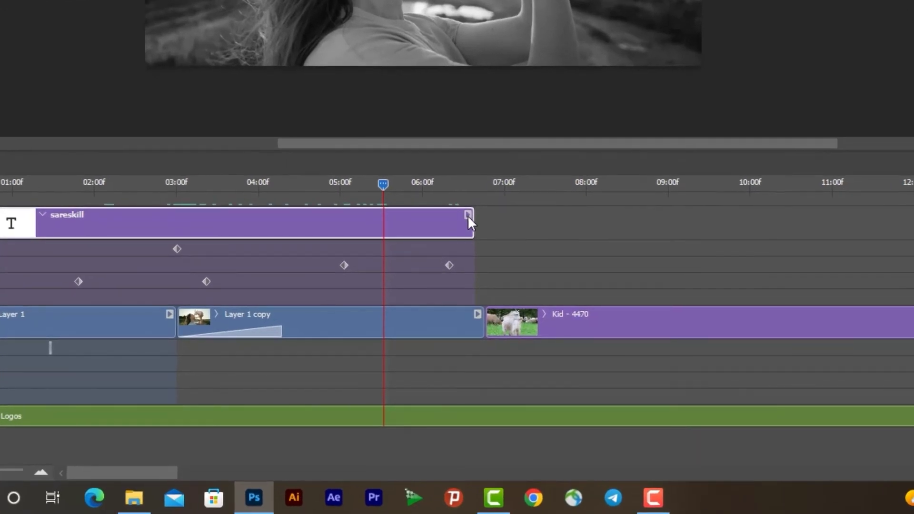
left_click(468, 215)
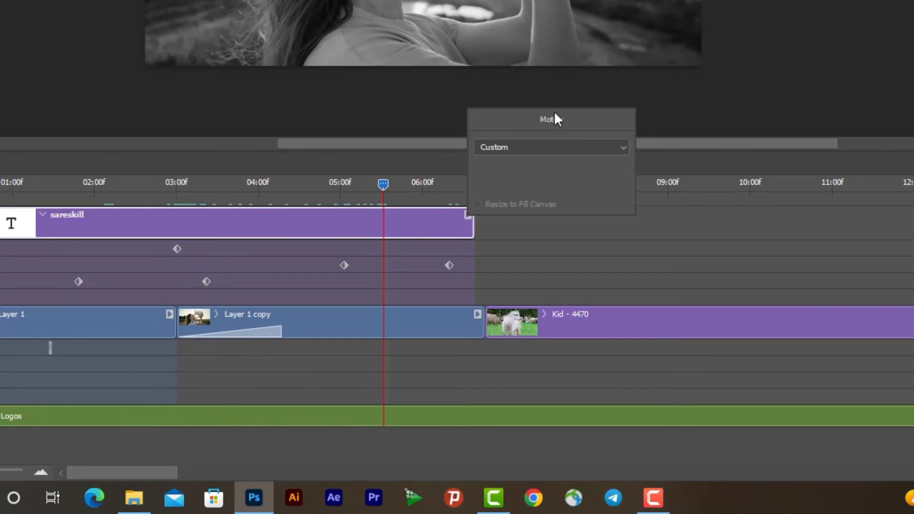
left_click(533, 146)
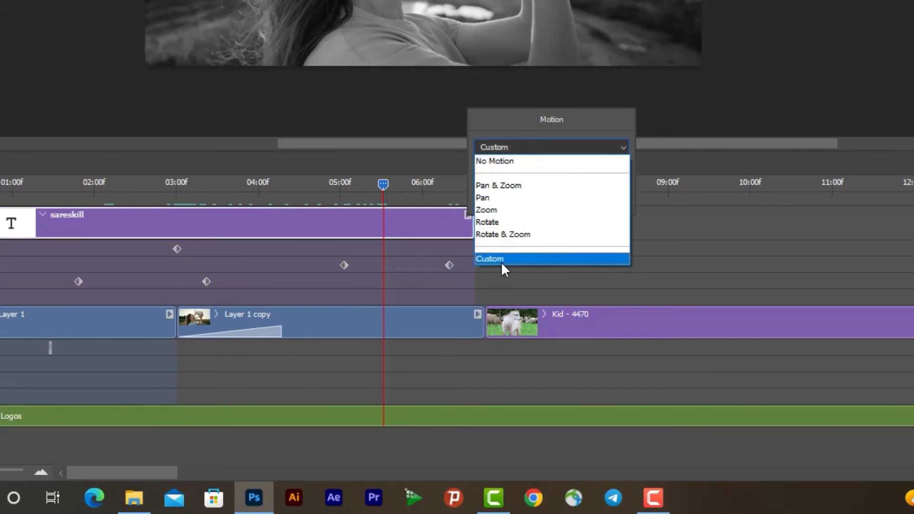
left_click(601, 329)
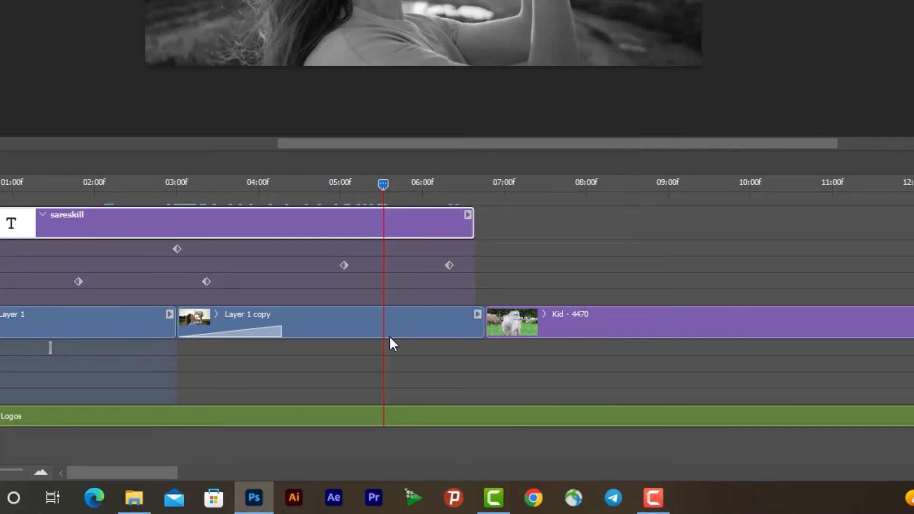
Step: Check Layer 1 copy's Duration/Speed settings and move Kid - 4470 later to about 10:15
left_click(620, 327)
left_click(417, 326)
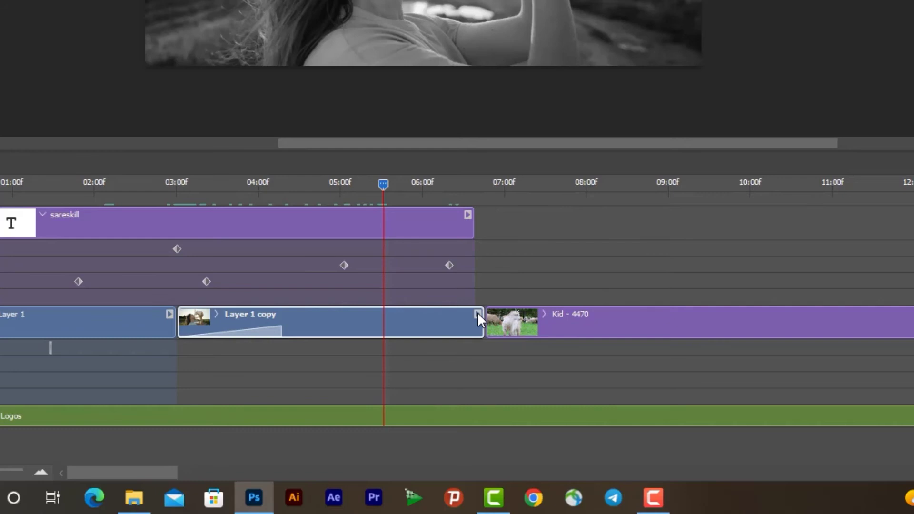
left_click(478, 314)
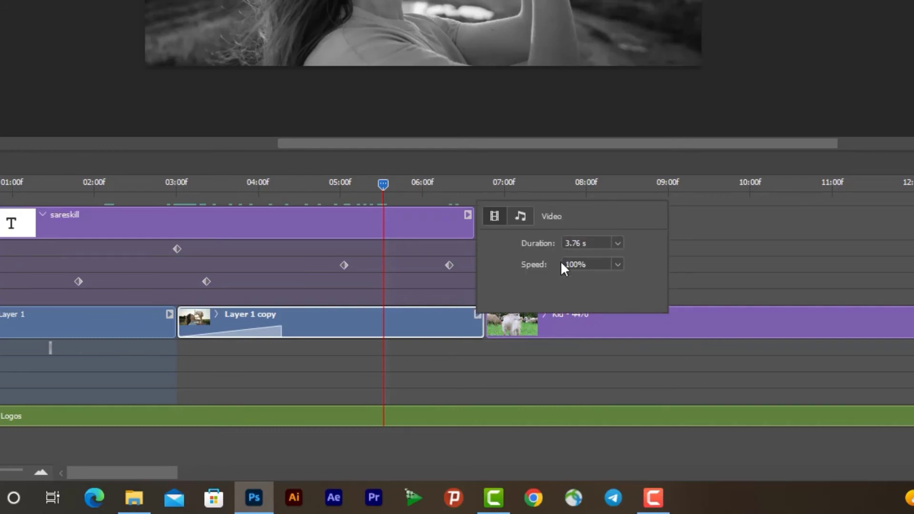
left_click(453, 322)
left_click_drag(674, 318, 900, 315)
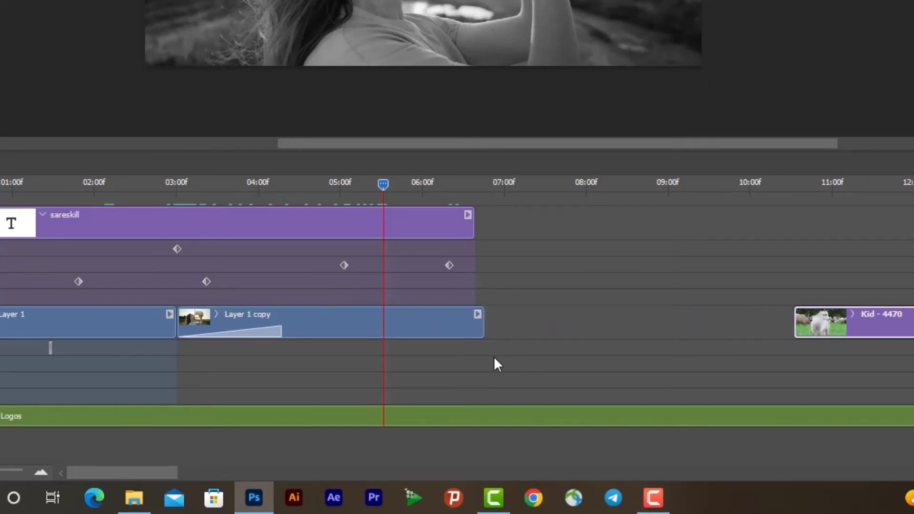
left_click(477, 315)
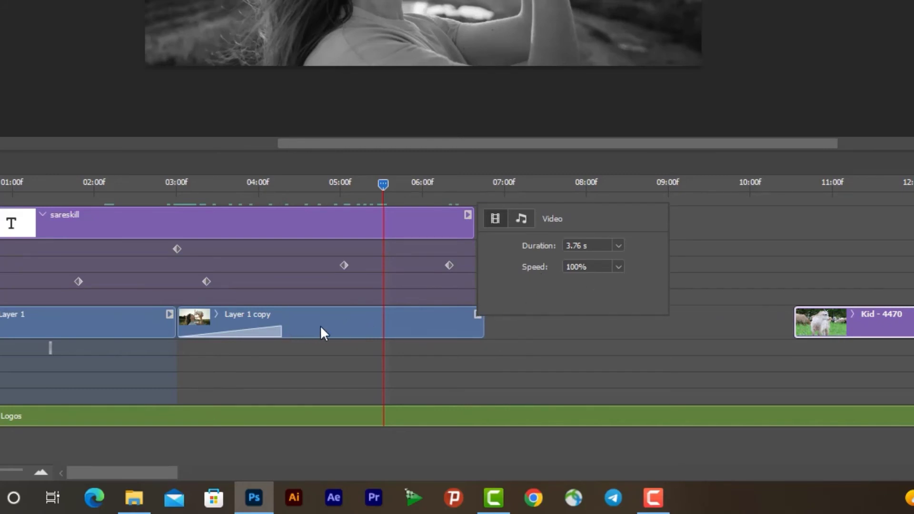
left_click_drag(381, 188, 310, 191)
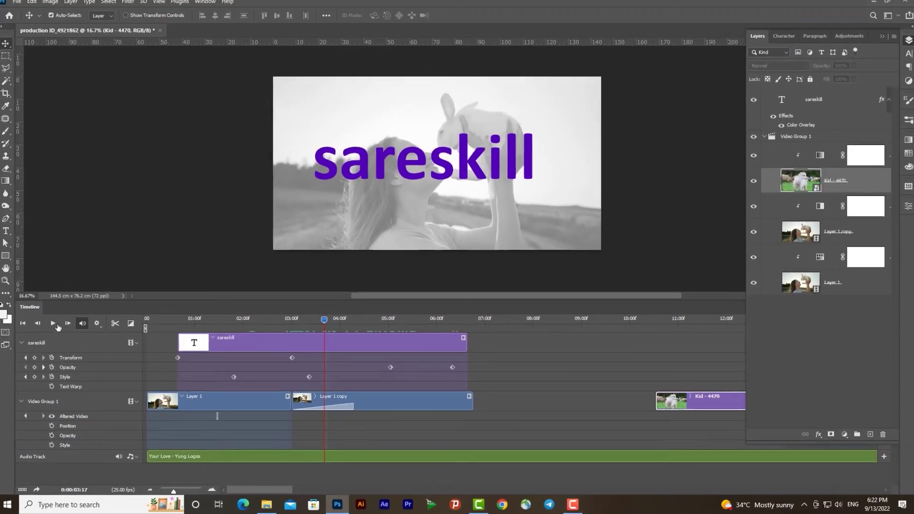
Step: Preview the timeline from 04:13 to 06:15 with Layer 1 copy's speed settings open
left_click(55, 326)
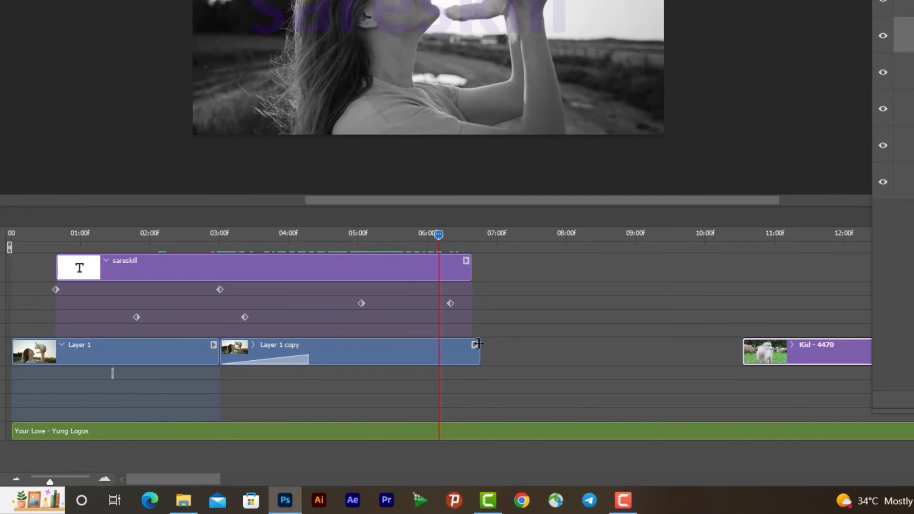
left_click(474, 351)
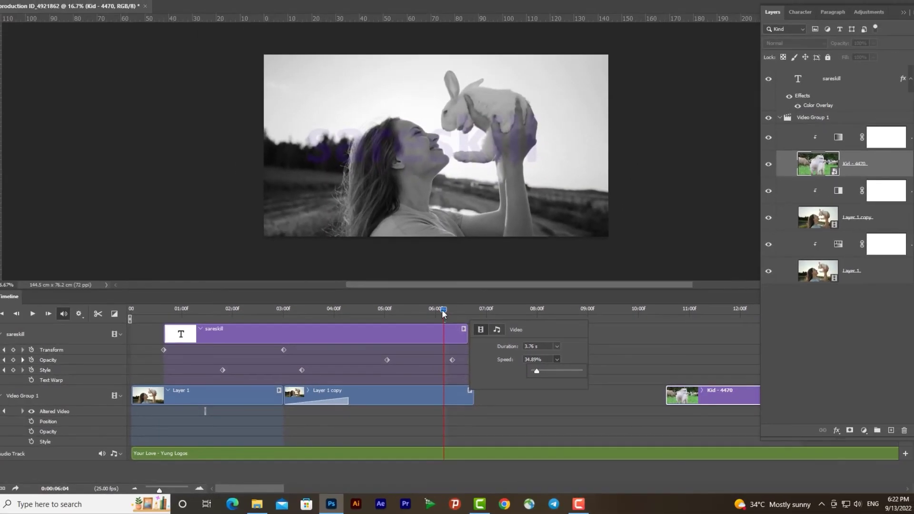
left_click_drag(442, 308, 360, 309)
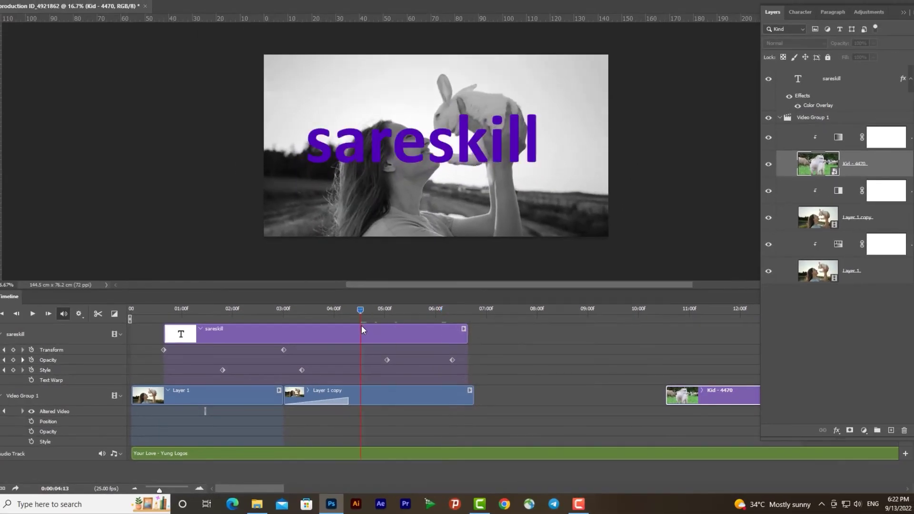
left_click(33, 314)
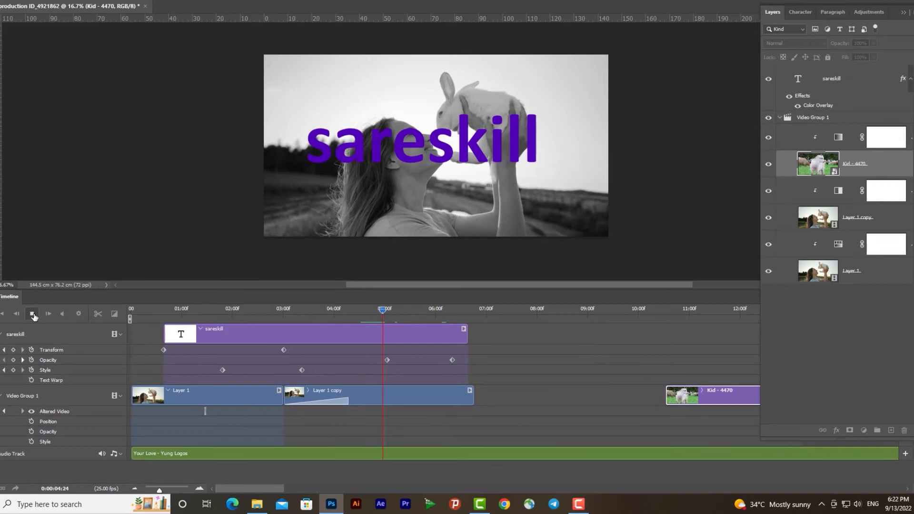
left_click(33, 314)
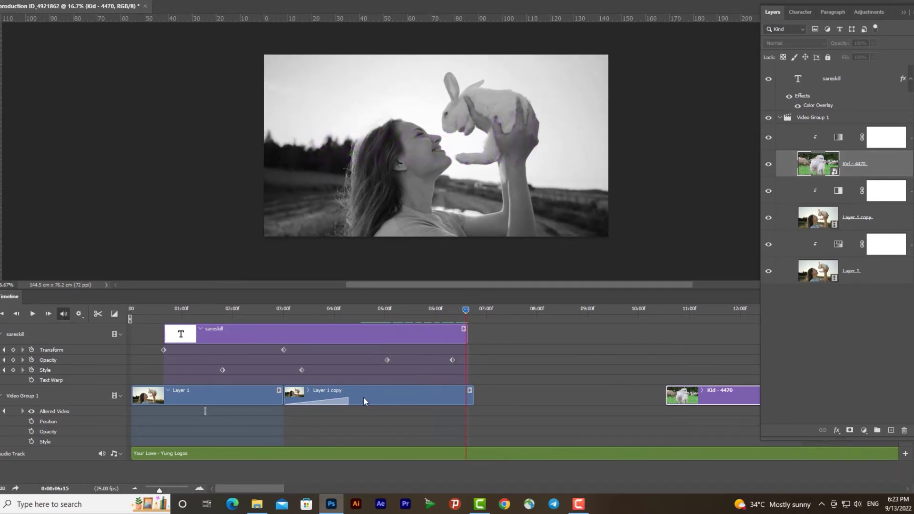
Step: Try Layer 1 copy speeds of 400% and about 334%, then replay from 02:02
left_click(470, 390)
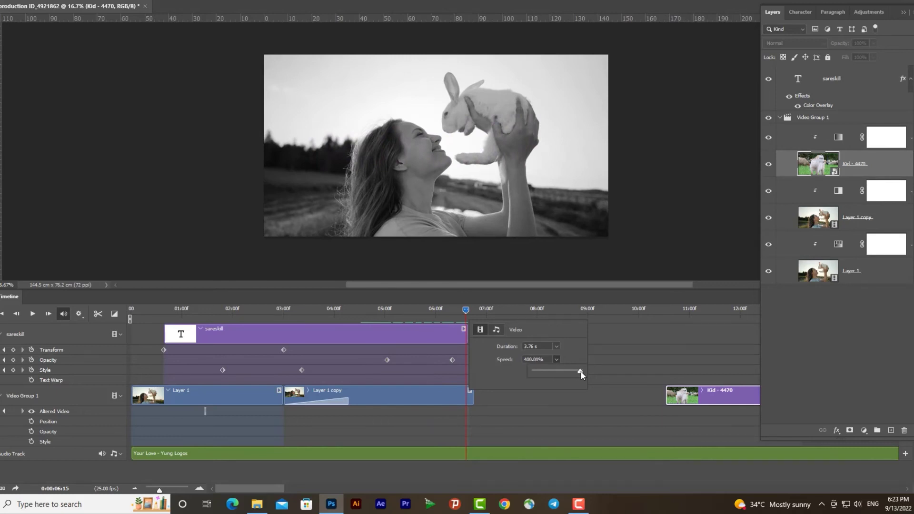
left_click_drag(580, 374, 580, 374)
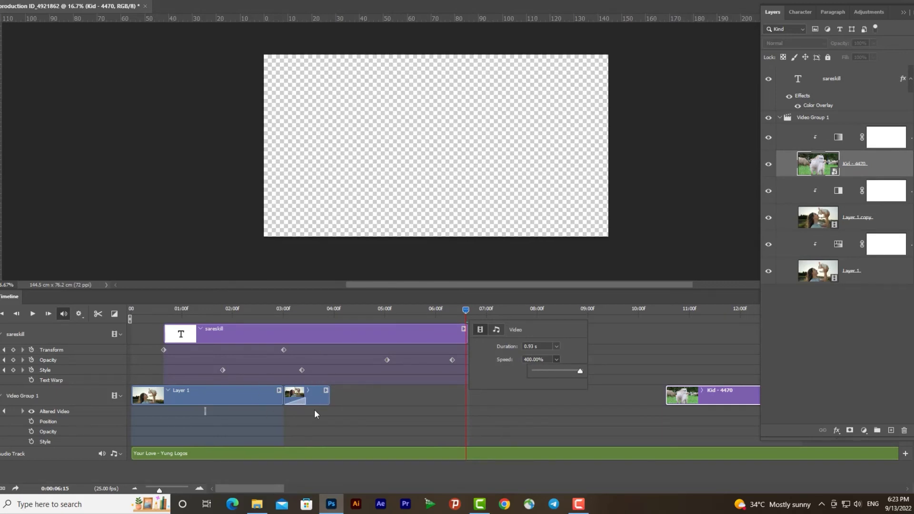
left_click_drag(580, 372, 576, 372)
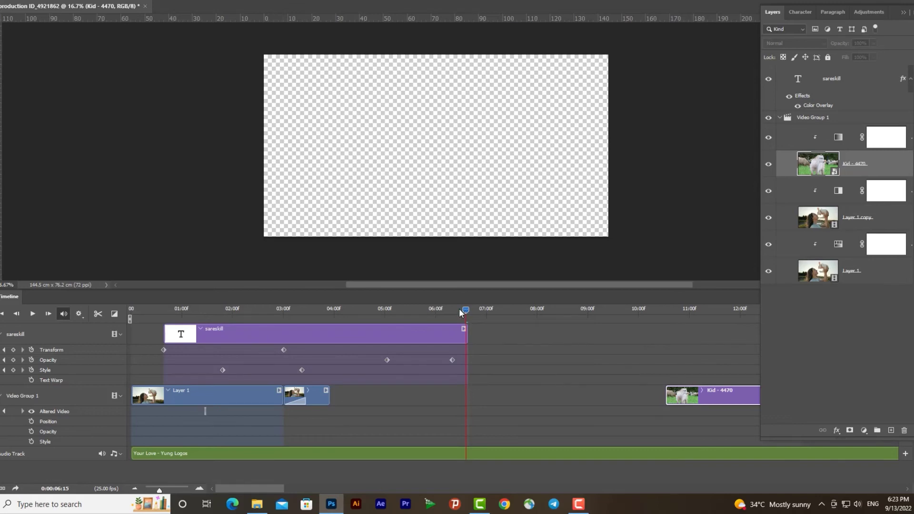
left_click_drag(459, 309, 236, 309)
left_click(32, 314)
left_click(31, 315)
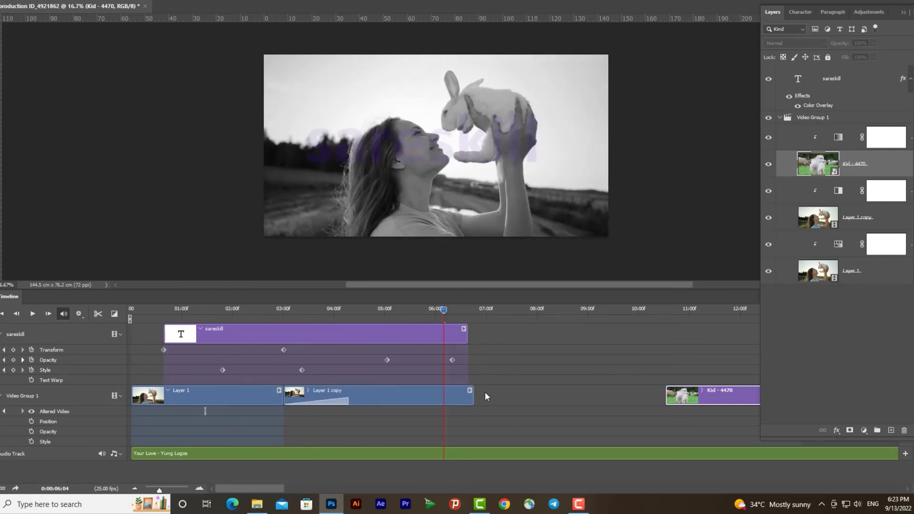
Step: Test Layer 1 copy at about 242% speed, preview from 01:05, then undo it
left_click(470, 390)
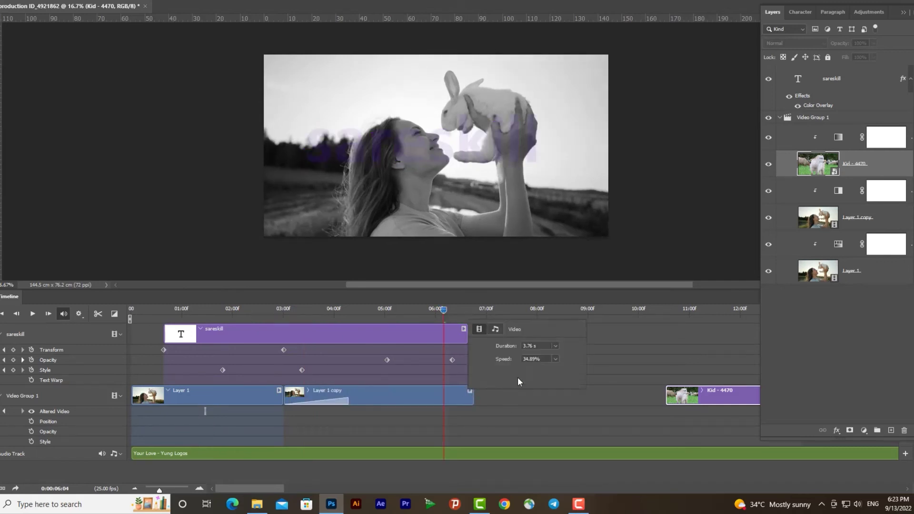
left_click_drag(558, 369, 567, 371)
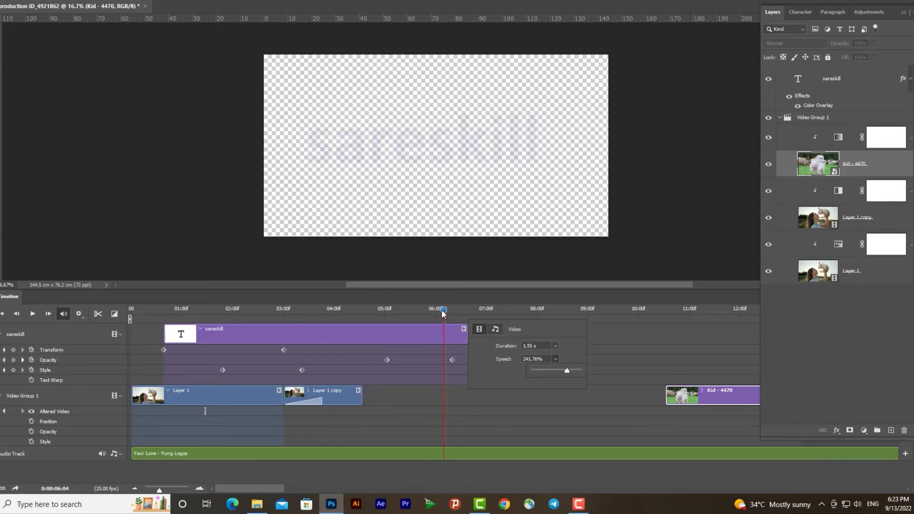
left_click_drag(441, 310, 192, 310)
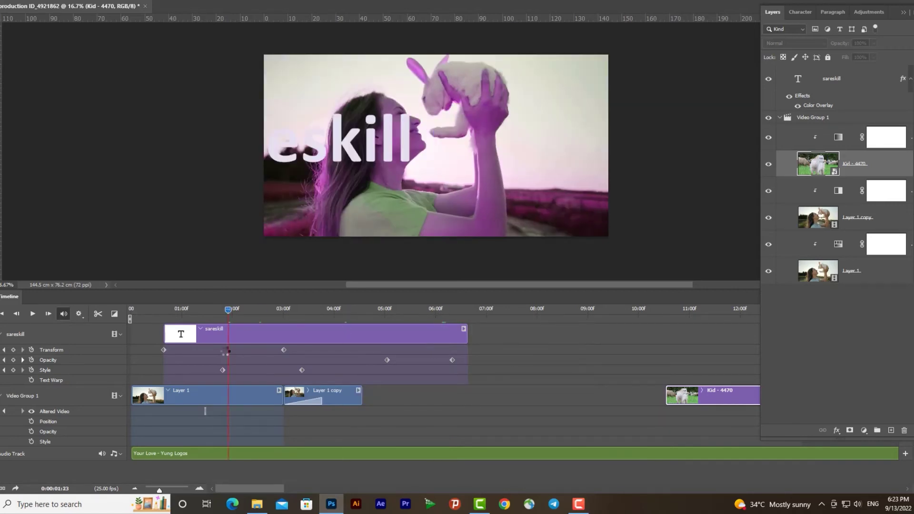
left_click(31, 316)
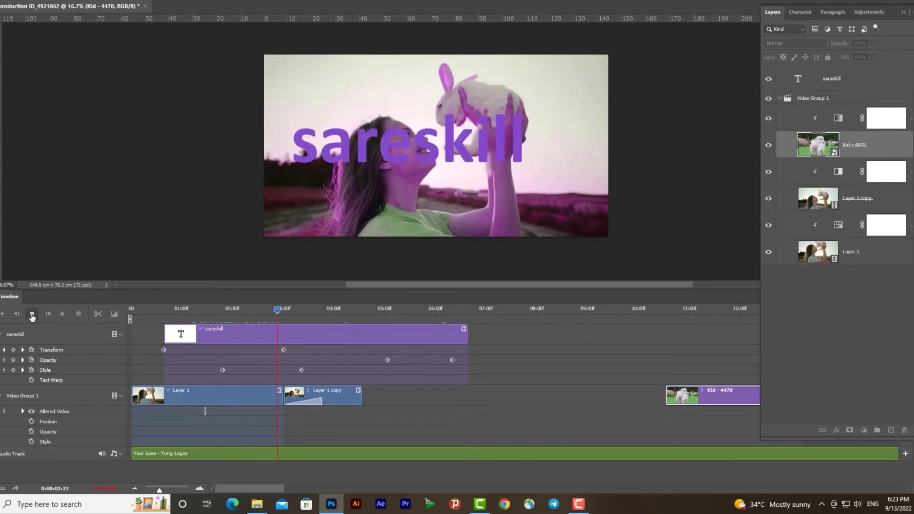
key("space")
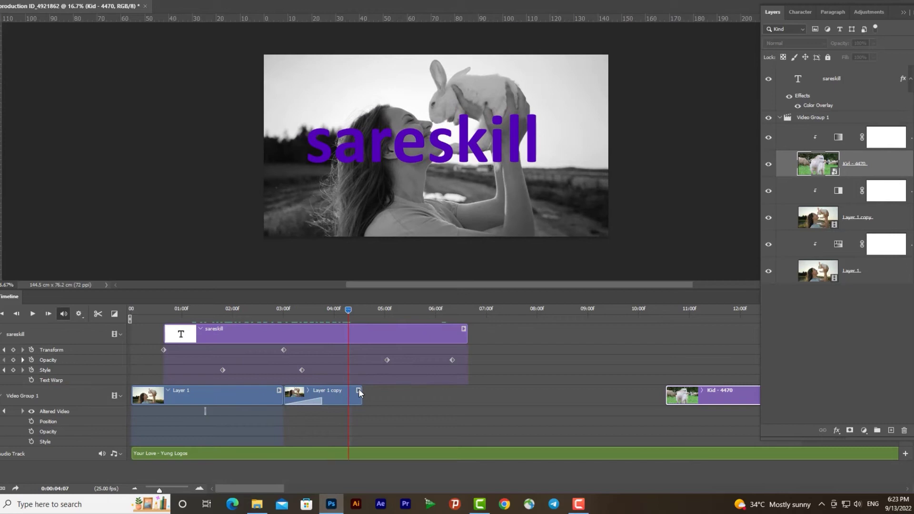
key("ctrl+z")
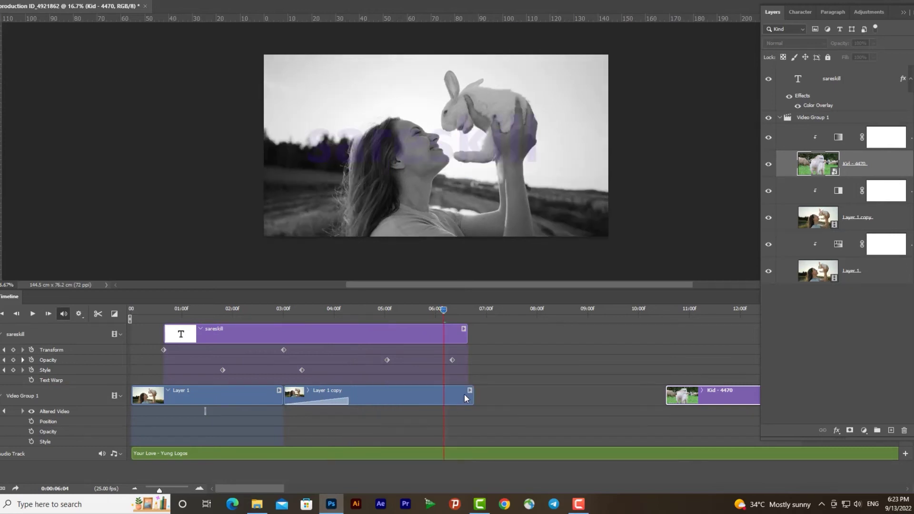
Step: Readjust Layer 1 copy's speed slider and preview playback from 2:17
left_click(470, 391)
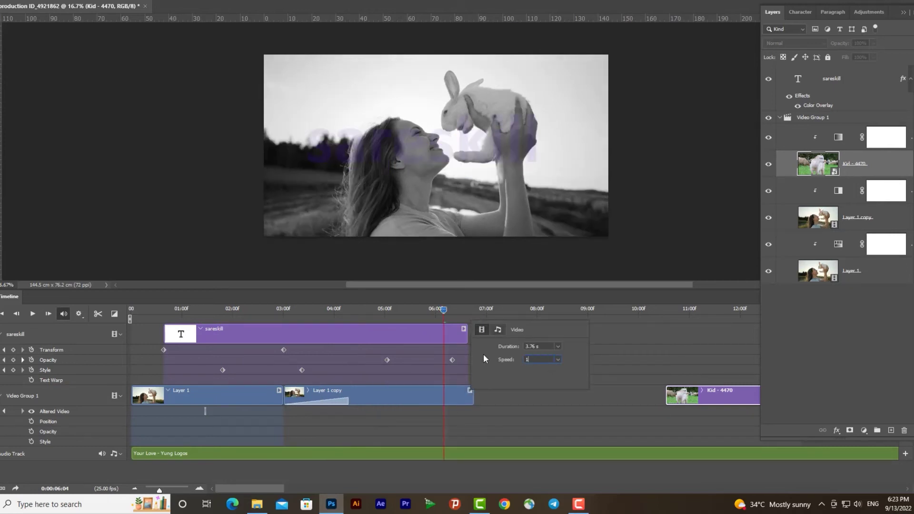
key("Return")
left_click(470, 391)
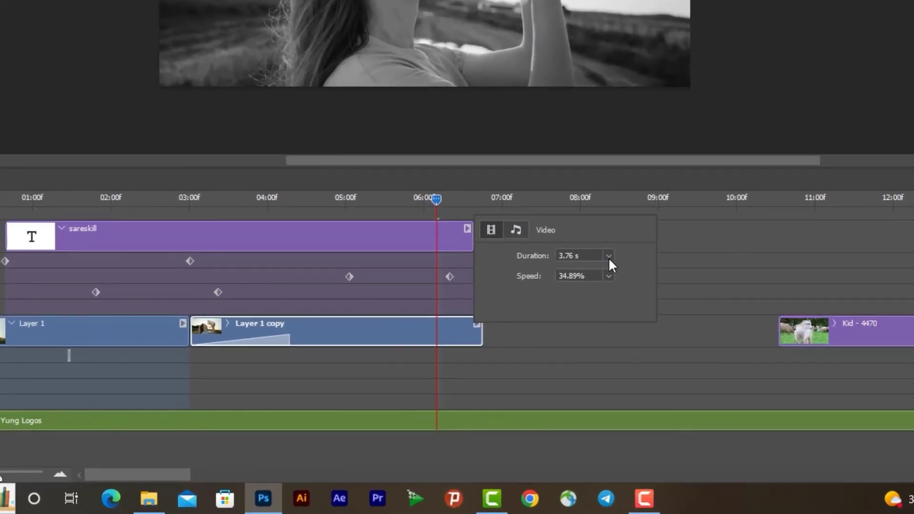
left_click(609, 256)
mouse_move(599, 272)
left_mouse_down()
mouse_move(621, 273)
mouse_move(611, 274)
left_mouse_up()
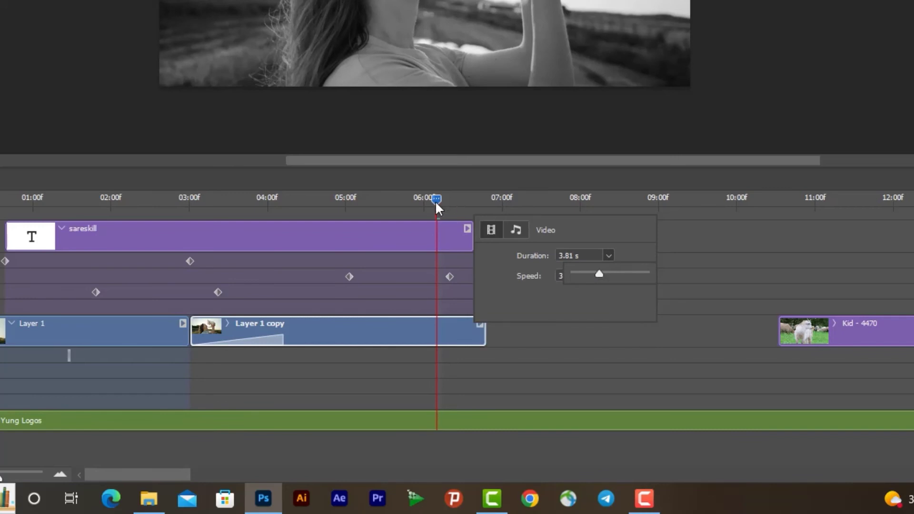
left_click_drag(436, 199, 164, 199)
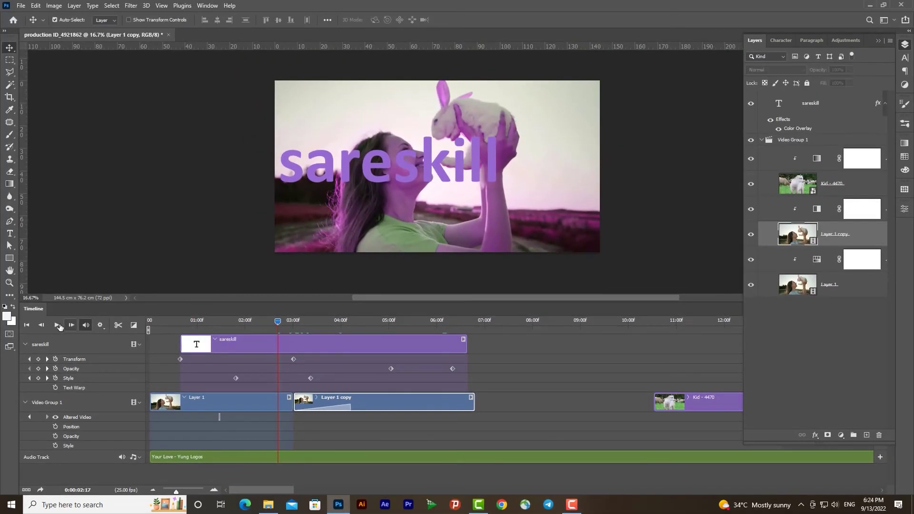
left_click(58, 325)
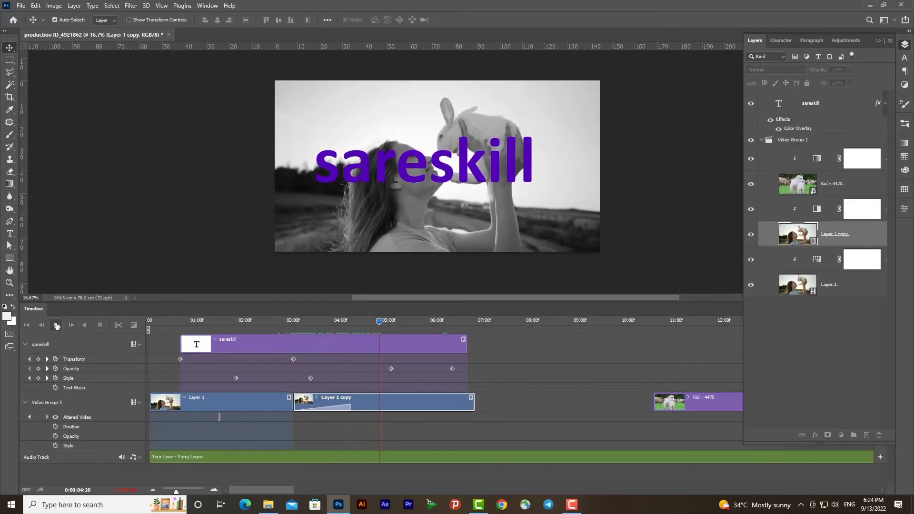
key("space")
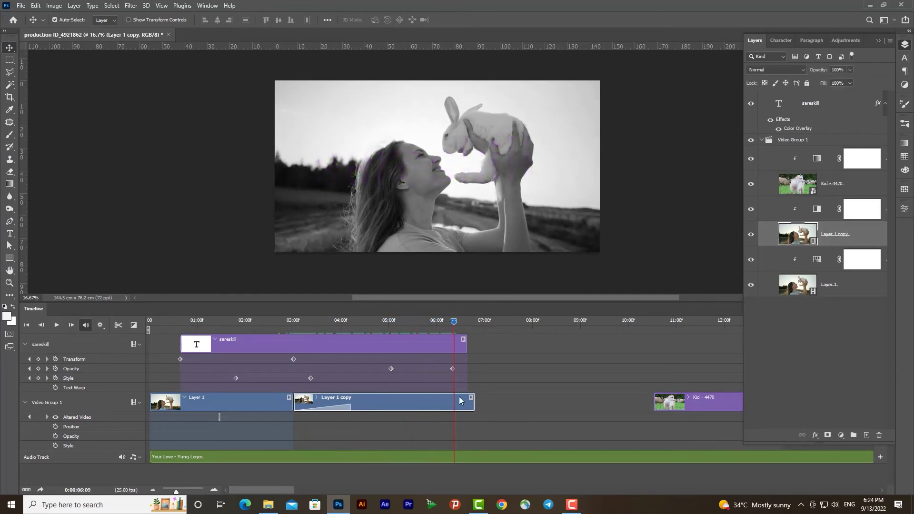
Step: Check Layer 1 copy's audio settings, then move Kid - 4470 to start right after it
left_click(472, 398)
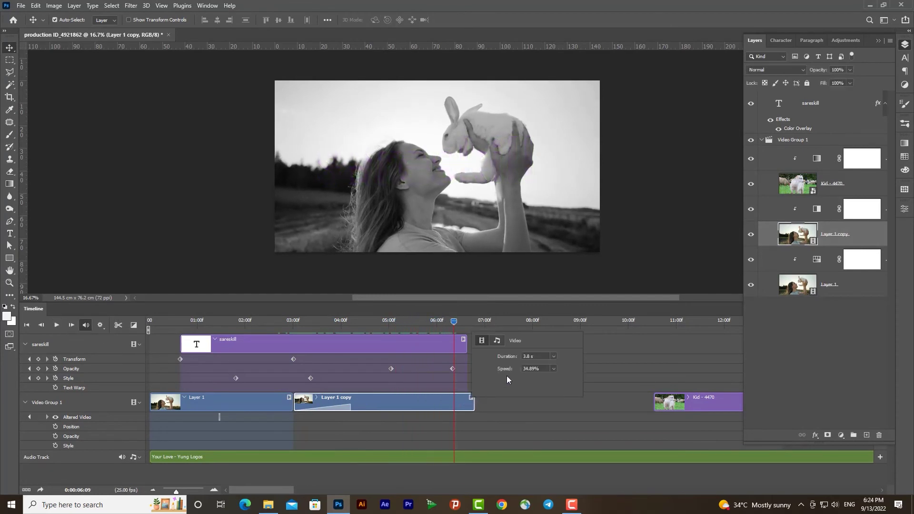
left_click(498, 340)
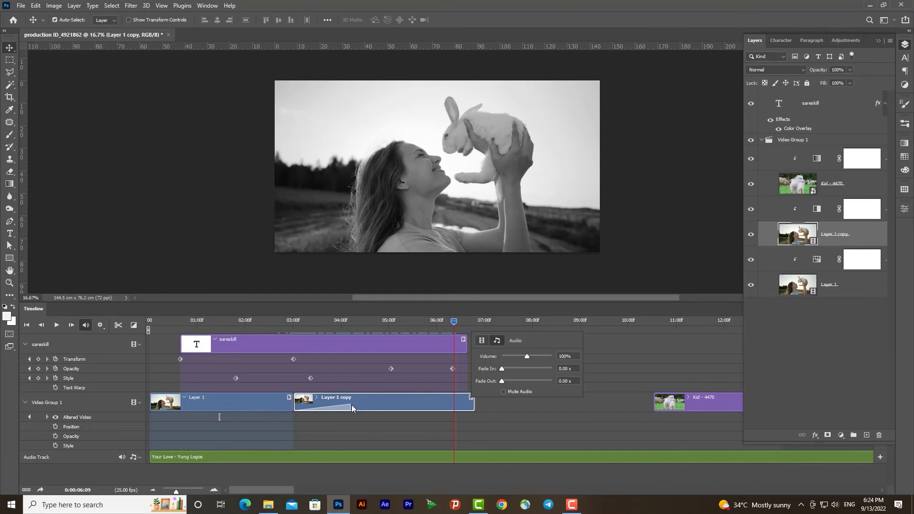
left_click(501, 458)
mouse_move(715, 403)
left_mouse_down()
mouse_move(526, 399)
mouse_move(537, 399)
left_mouse_up()
Step: Rescale the timeline, scrub through the goat clip, and open Kid - 4470's motion settings
left_click_drag(629, 321, 647, 321)
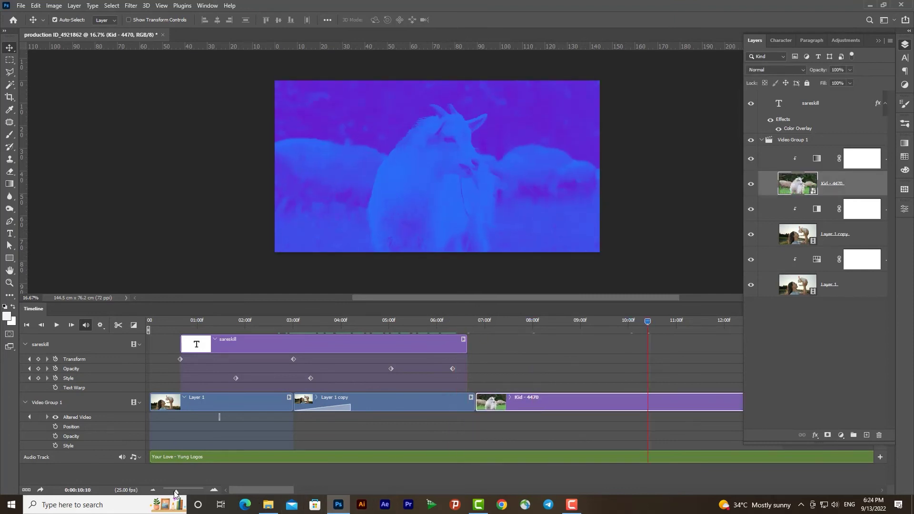
left_click_drag(176, 491, 175, 490)
left_click_drag(515, 322, 553, 333)
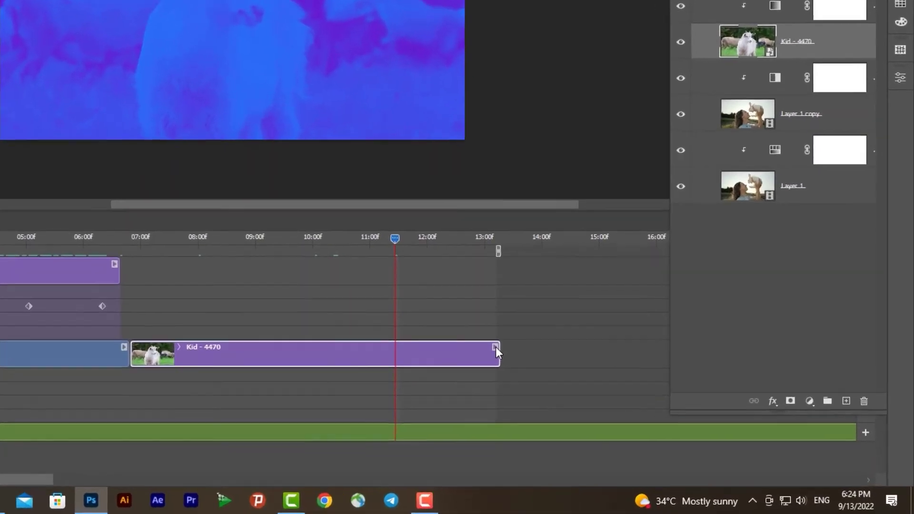
left_click(621, 397)
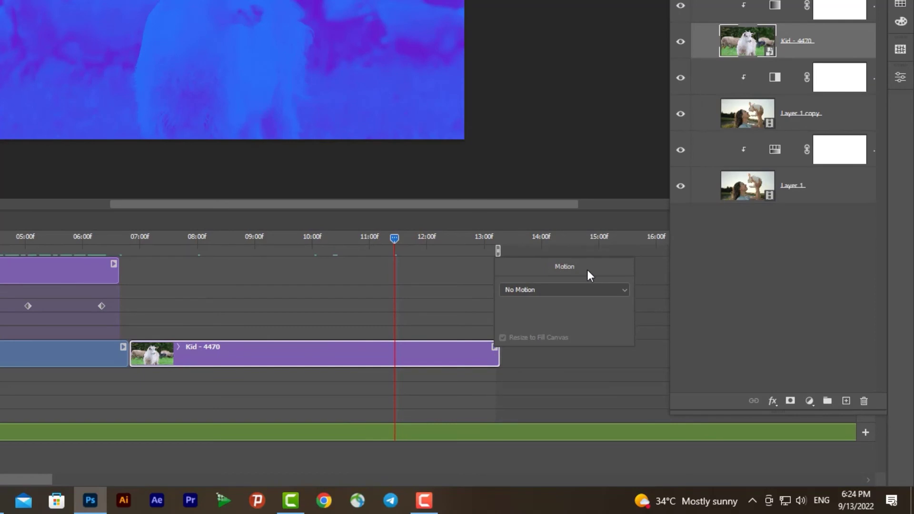
mouse_move(395, 238)
left_mouse_down()
mouse_move(335, 320)
mouse_move(372, 329)
left_mouse_up()
Step: Give Kid - 4470 a Pan & Zoom motion set to Zoom In and close the settings
left_click(495, 347)
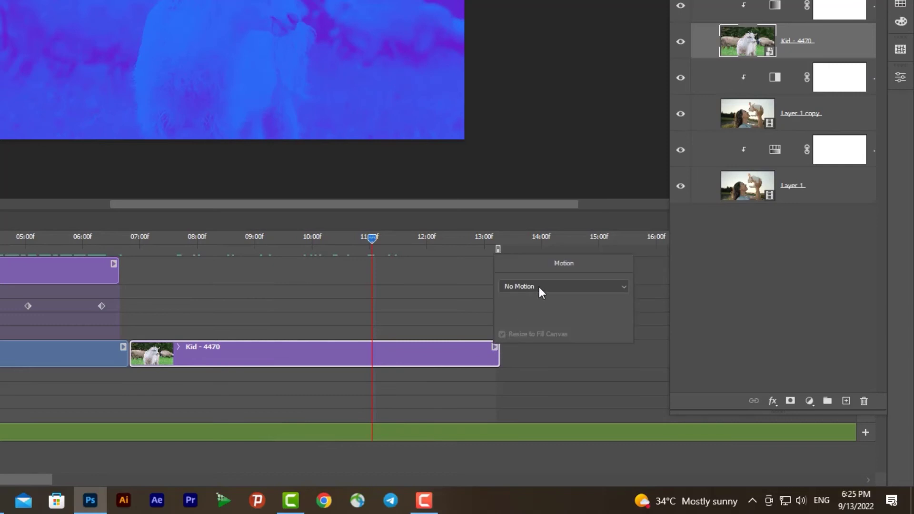
left_click(539, 287)
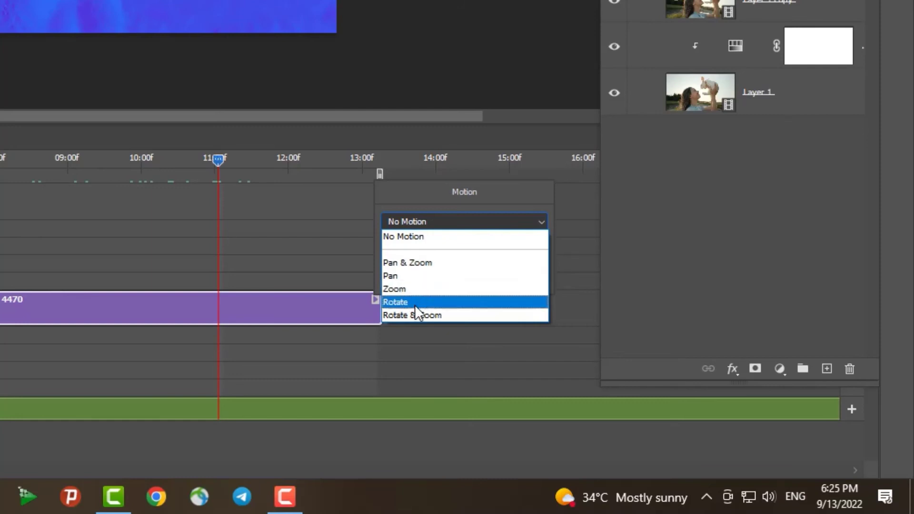
left_click(431, 267)
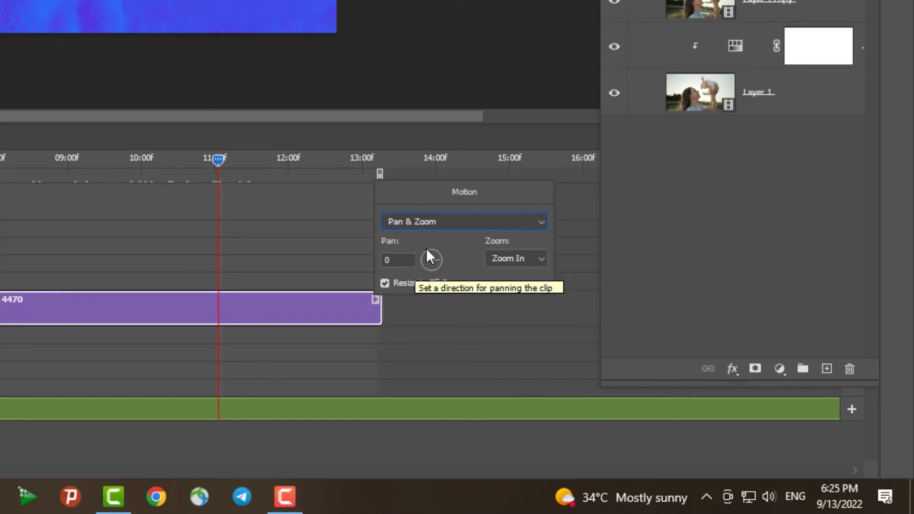
left_click(530, 261)
left_click(530, 261)
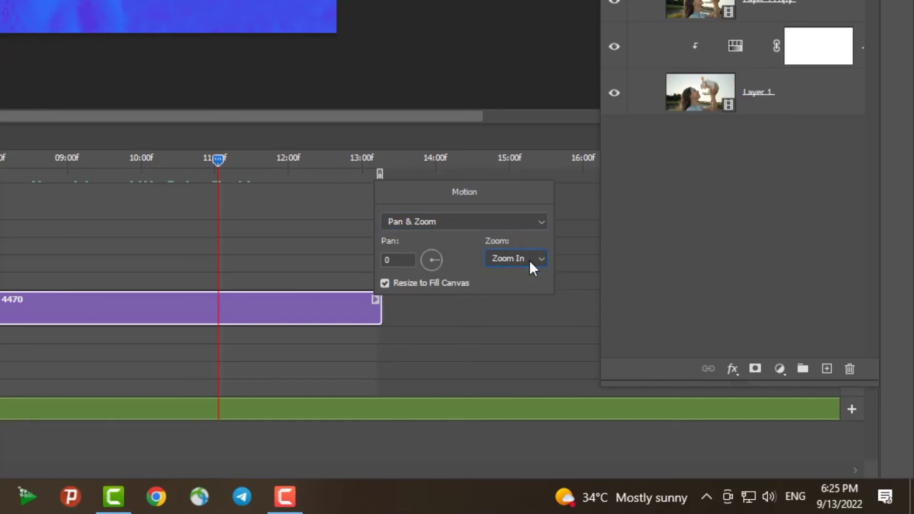
left_click(529, 260)
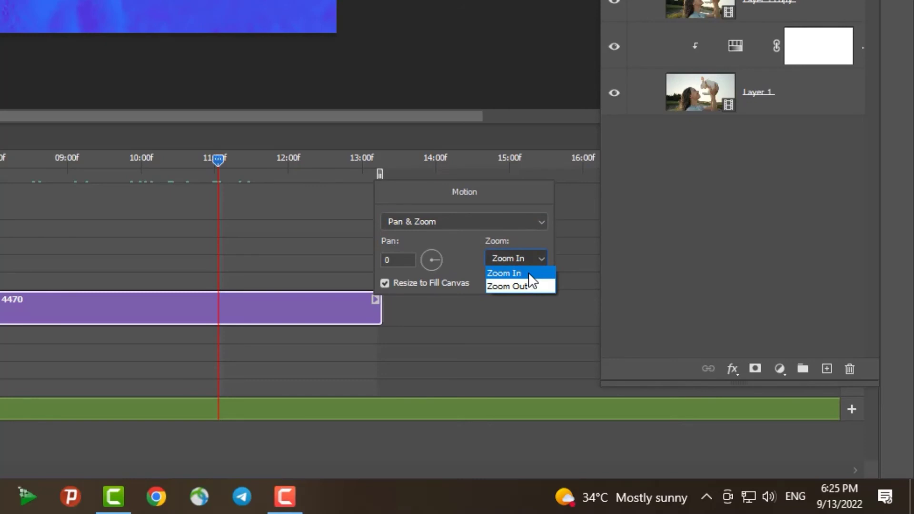
left_click(545, 267)
left_click(517, 322)
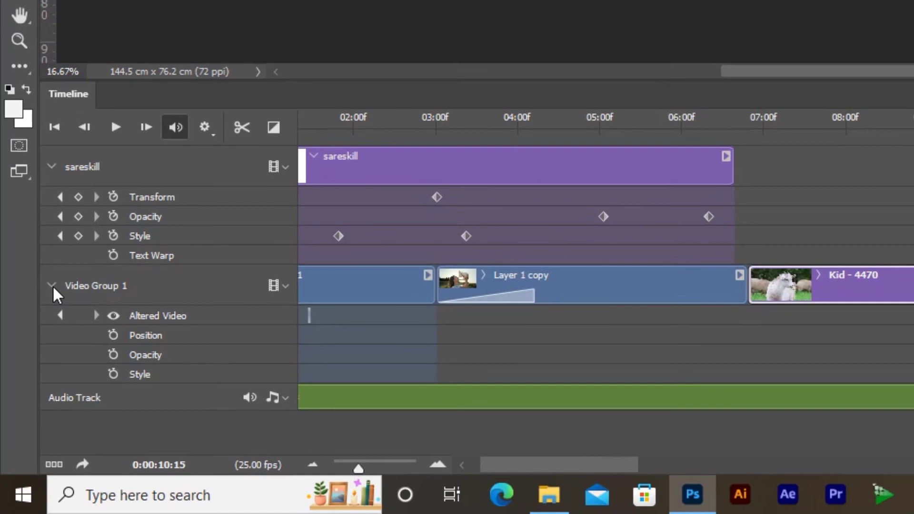
Step: Expand Kid - 4470's animated properties and move the zoom's start keyframe to about 11:00
left_click(53, 285)
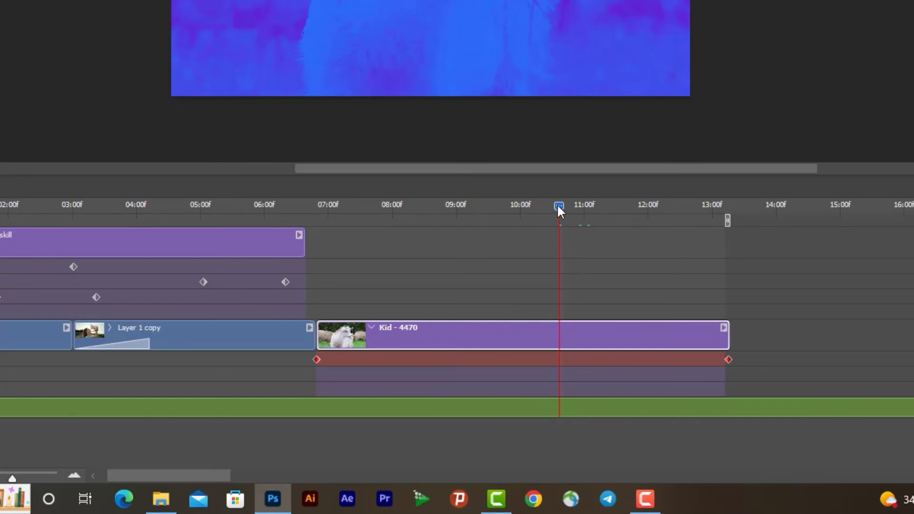
left_click(214, 212)
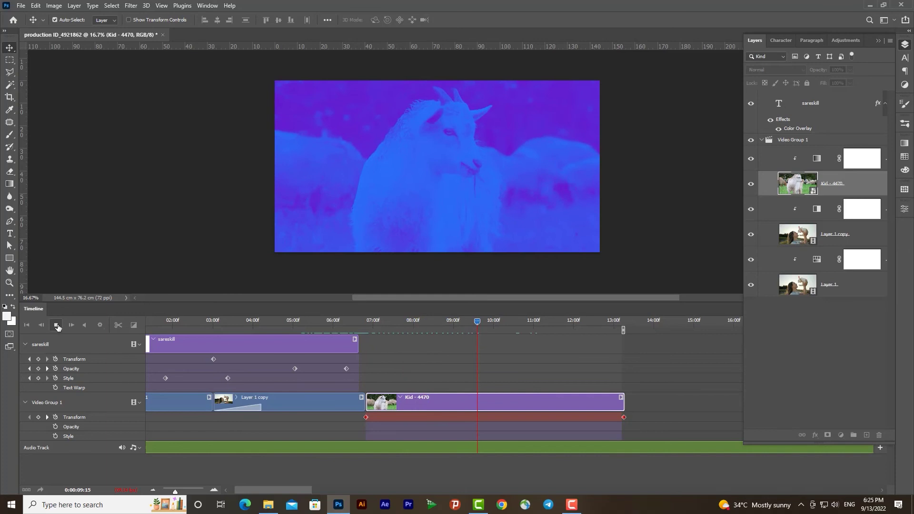
left_click(57, 326)
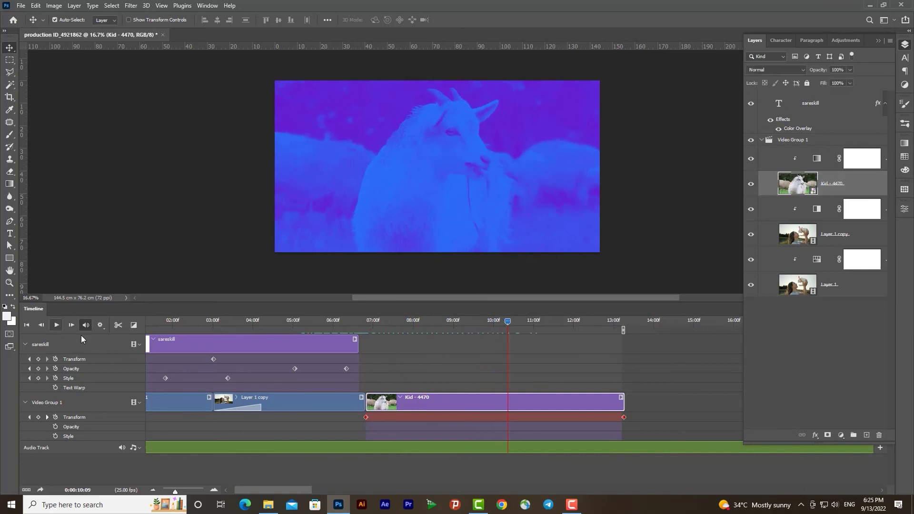
left_click_drag(366, 417, 532, 417)
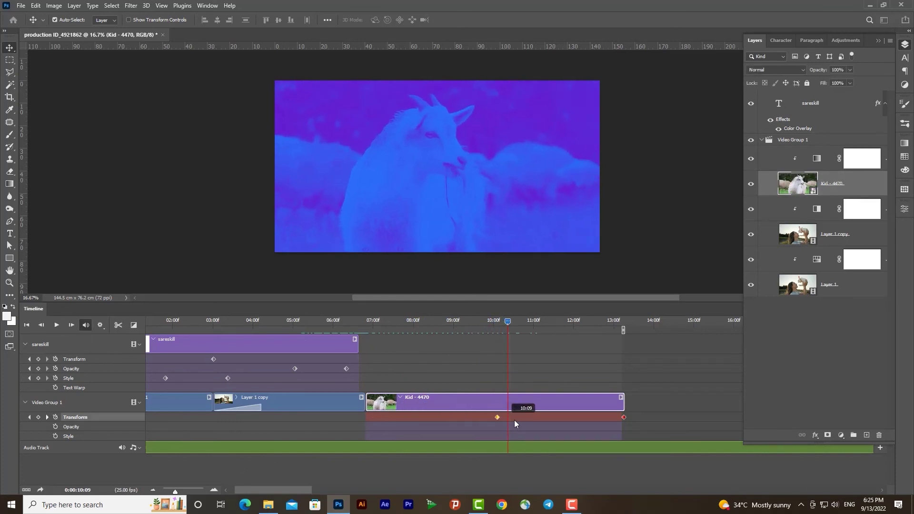
Step: Try moving the zoom's end to about 12:14, preview it, then undo that move
left_click_drag(624, 417, 607, 418)
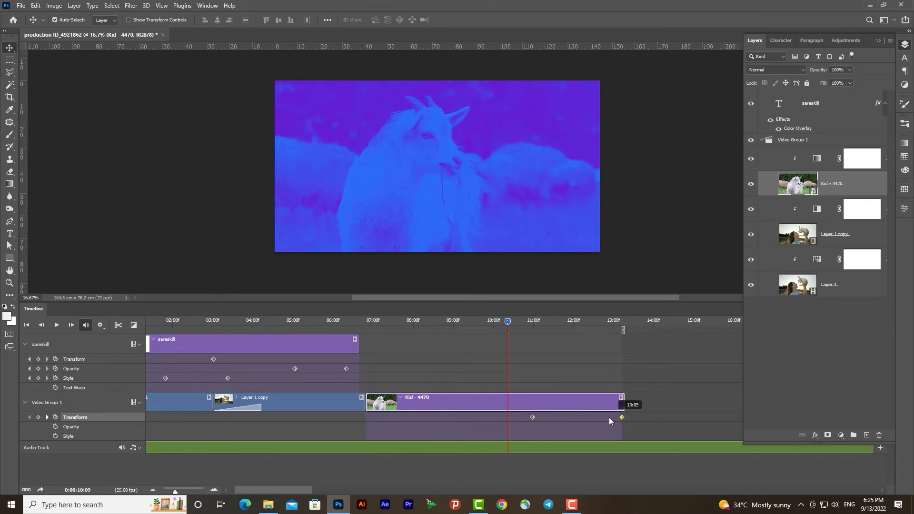
left_click(481, 323)
left_click(57, 325)
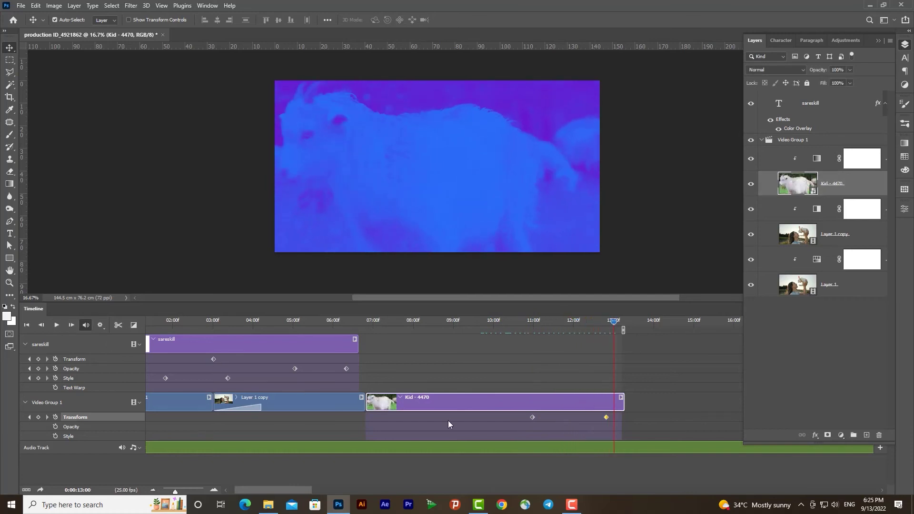
key("ctrl+z")
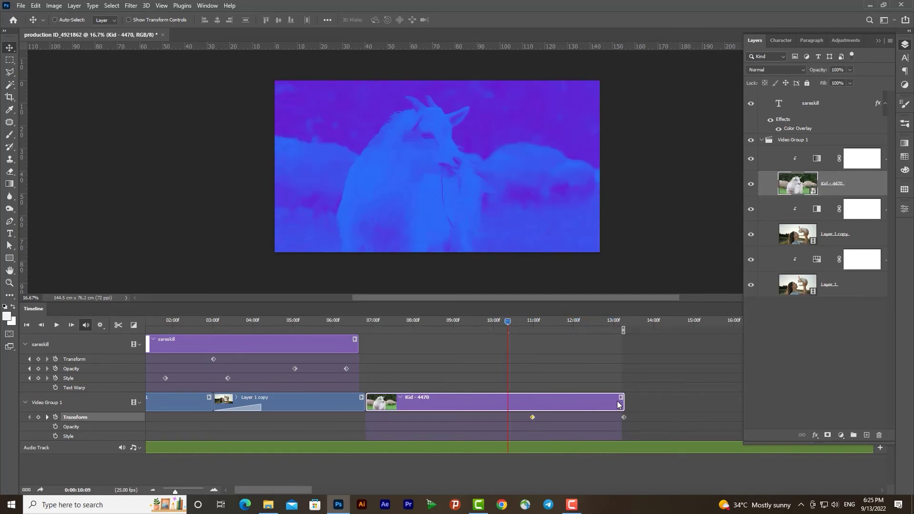
key("ctrl+z")
Step: Switch Kid - 4470's motion from Pan & Zoom to clockwise Rotate and play from about 06:15
left_click(621, 398)
left_click(652, 360)
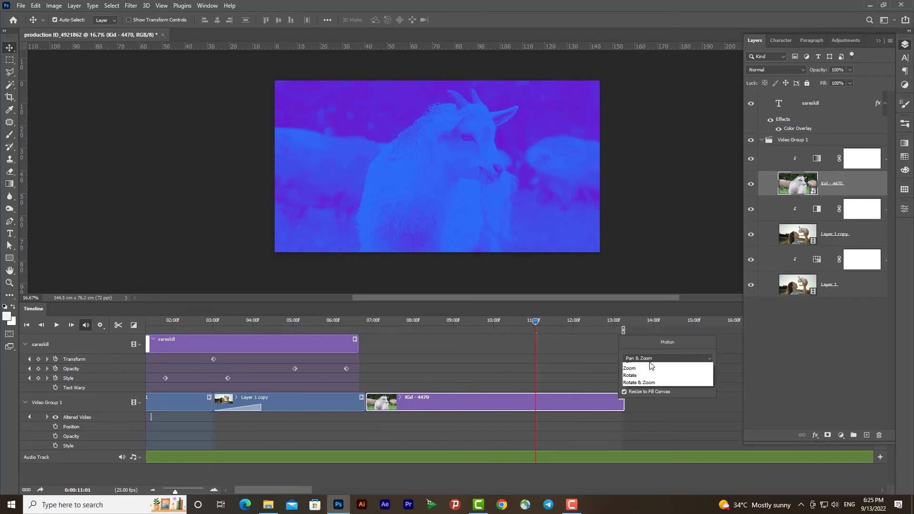
left_click(638, 399)
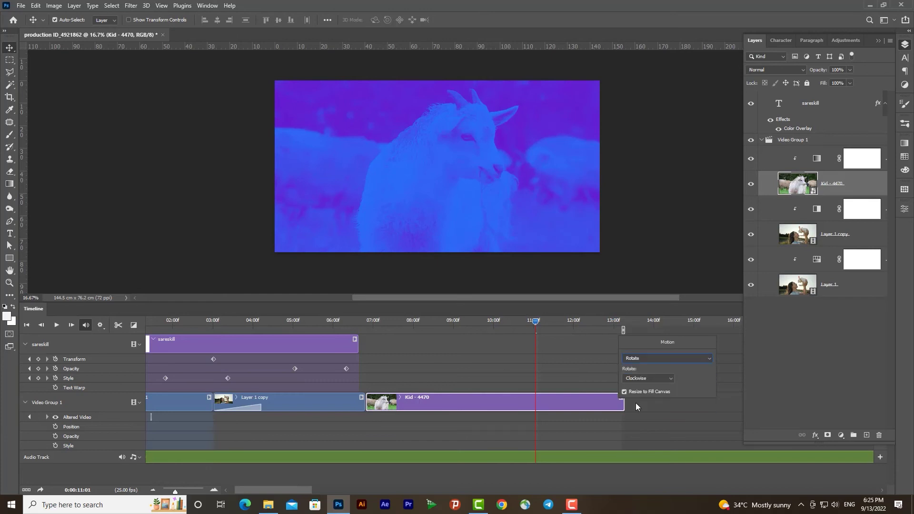
left_click(643, 379)
left_click(479, 398)
left_click(25, 403)
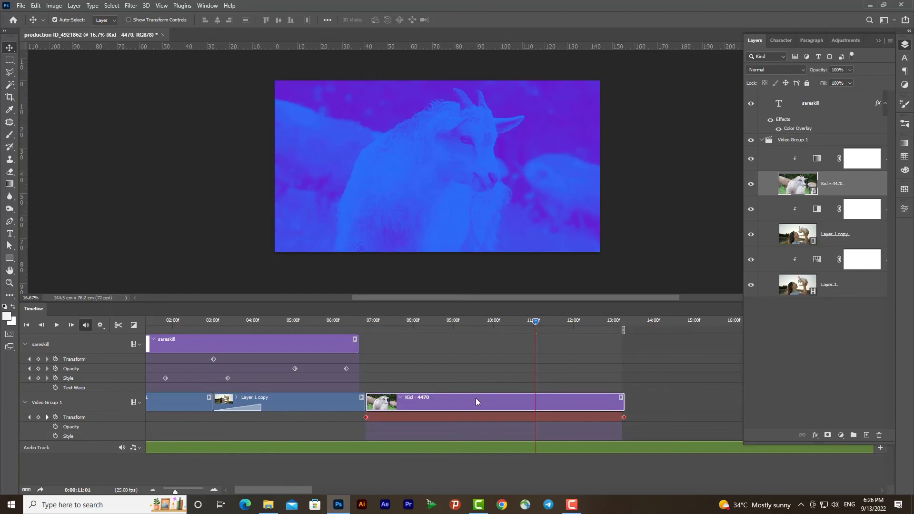
left_click(358, 323)
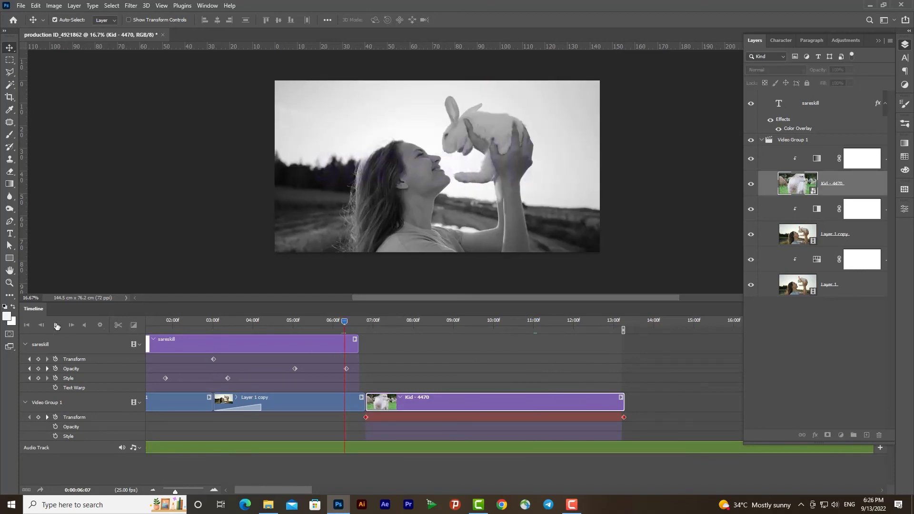
Step: Retime the Kid clip's rotation to start around 11:13 and end slightly earlier, then preview
left_click(57, 325)
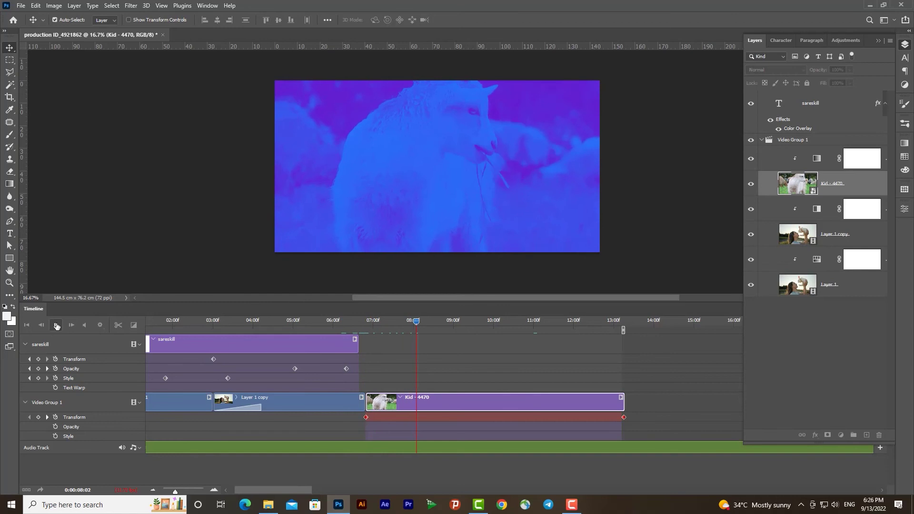
left_click(56, 326)
left_click_drag(365, 419, 561, 418)
left_click_drag(623, 418, 609, 418)
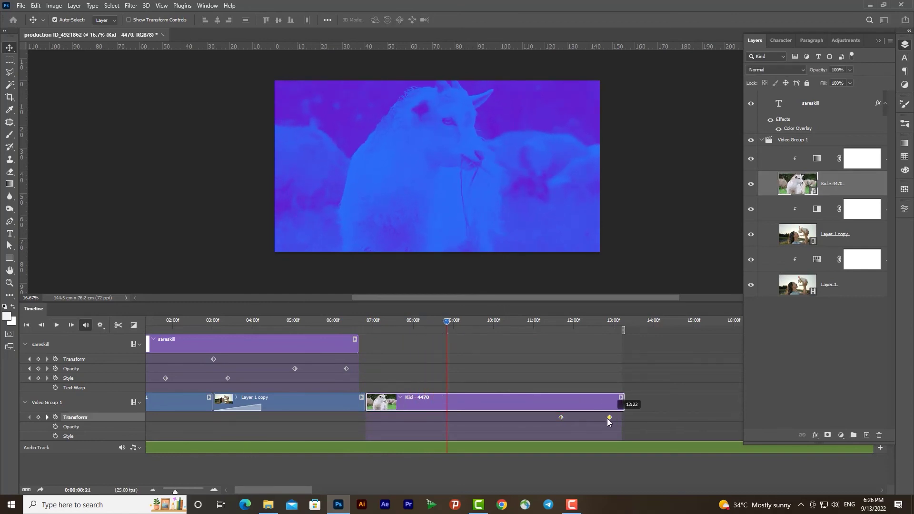
left_click(59, 328)
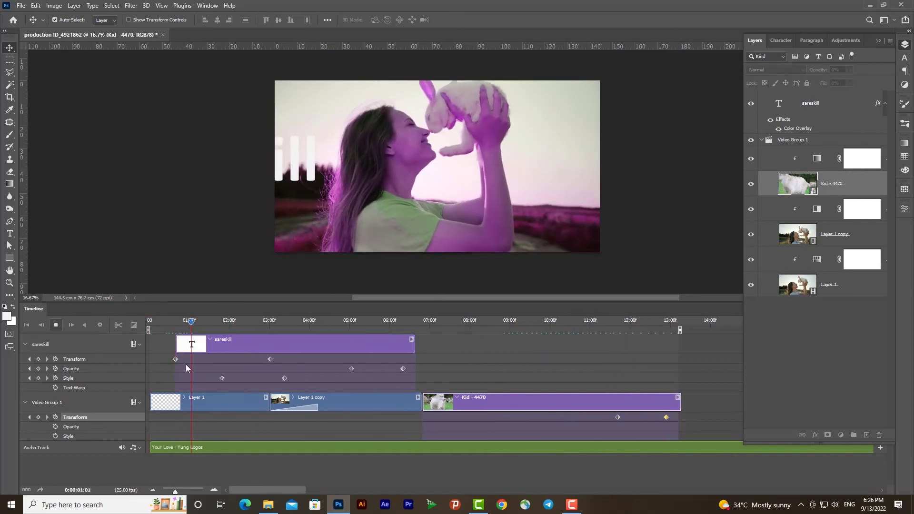
left_click(234, 323)
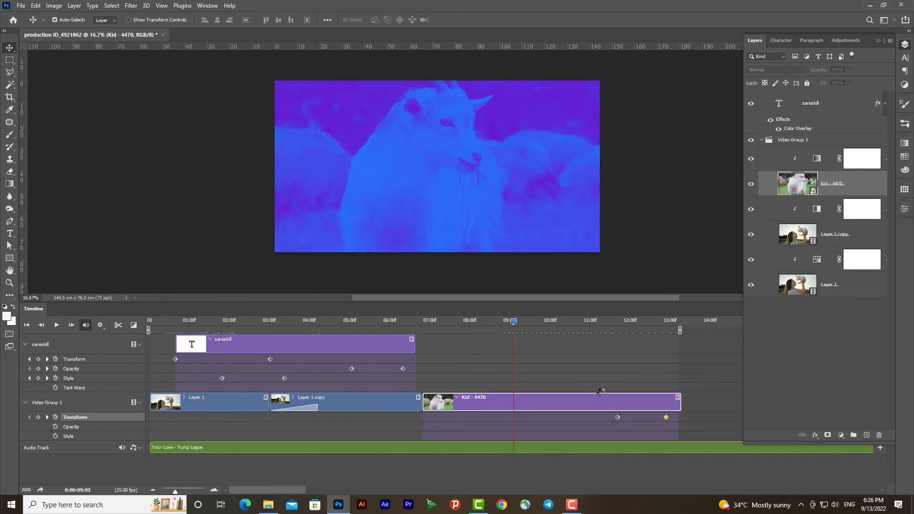
Step: Shift the rotation keyframes later, preview from 11:17, then delete both rotation keyframes
left_click_drag(233, 324, 630, 323)
left_click(618, 417)
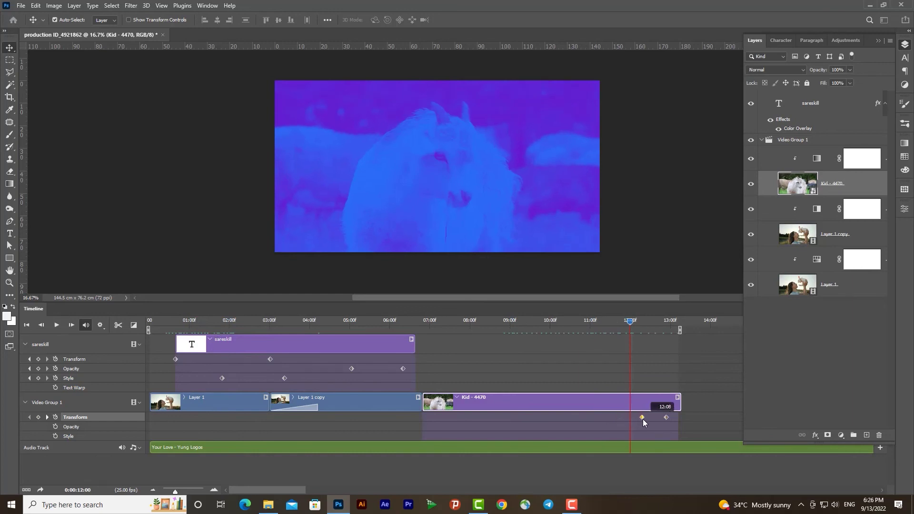
left_click_drag(636, 419, 663, 418)
left_click_drag(636, 330, 617, 330)
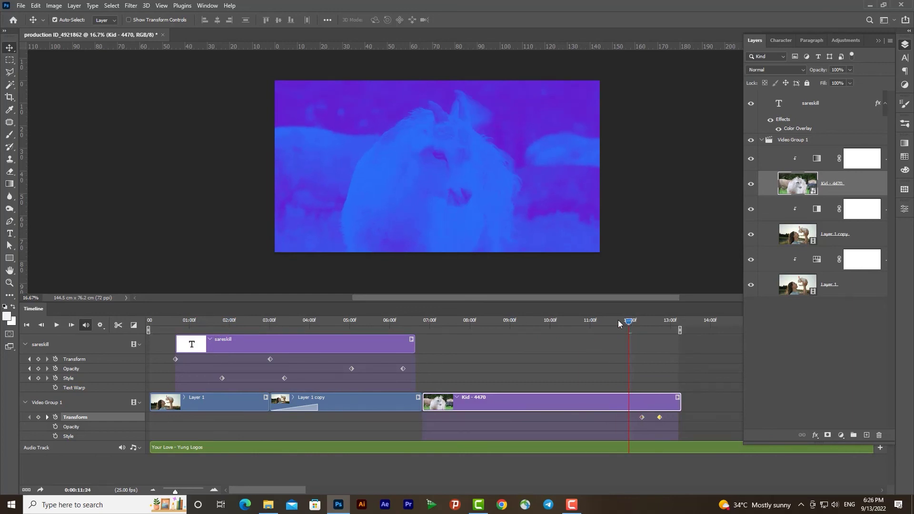
left_click(57, 326)
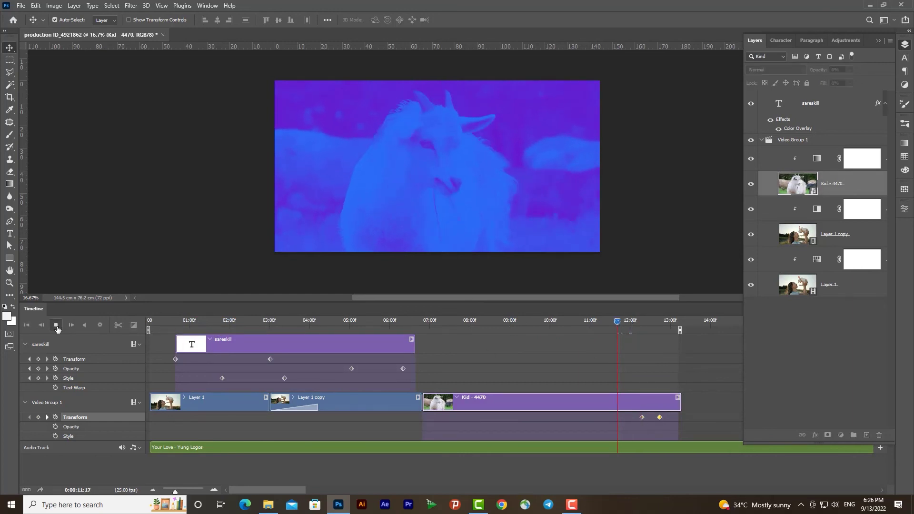
key("space")
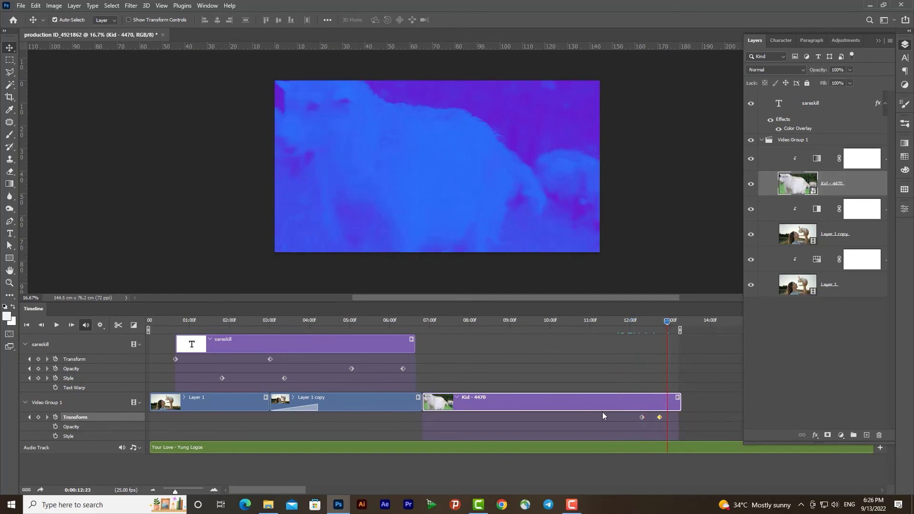
left_click_drag(676, 418, 611, 422)
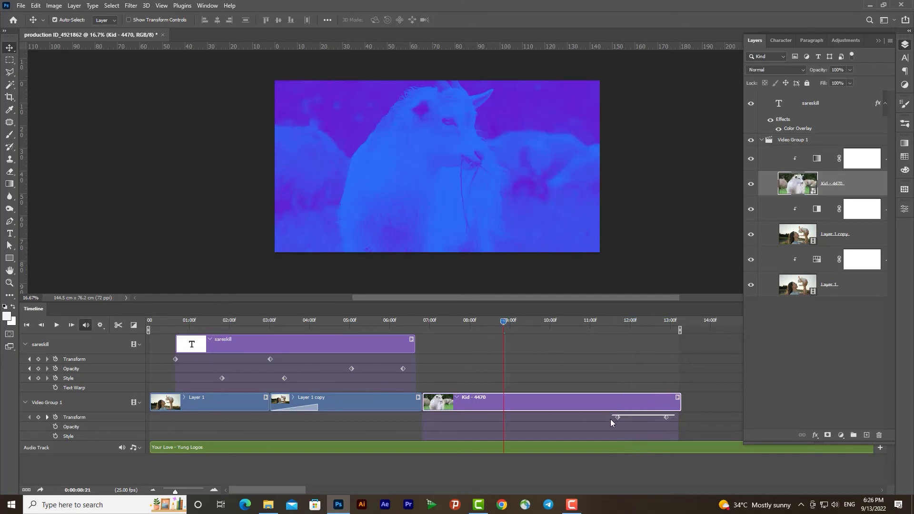
key("Delete")
Step: Change the Kid - 4470 clip's motion to Zoom In
left_click(678, 398)
left_click(703, 359)
left_click(698, 396)
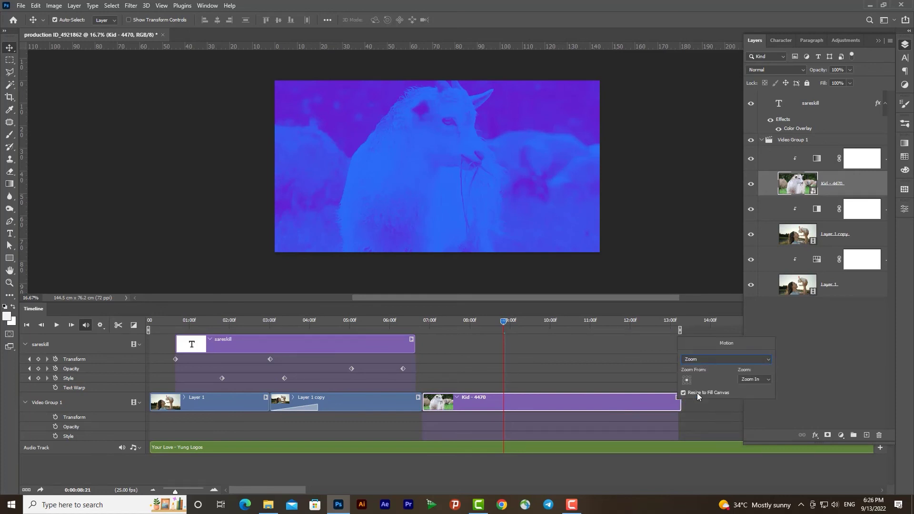
left_click(703, 359)
left_click(699, 396)
left_click(758, 384)
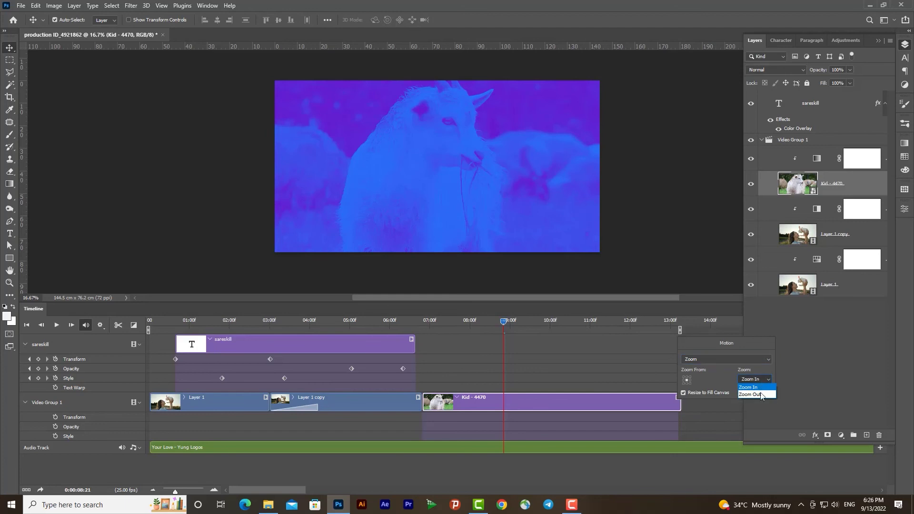
left_click(535, 412)
Step: Bunch the zoom keyframes between about 10:12 and 11:00, and preview from 09:20
left_click_drag(679, 417, 588, 417)
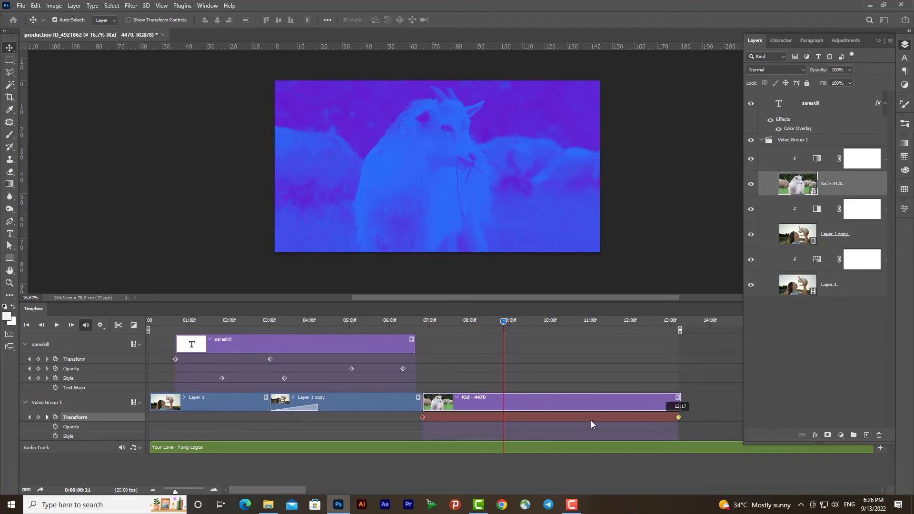
left_click_drag(423, 417, 565, 417)
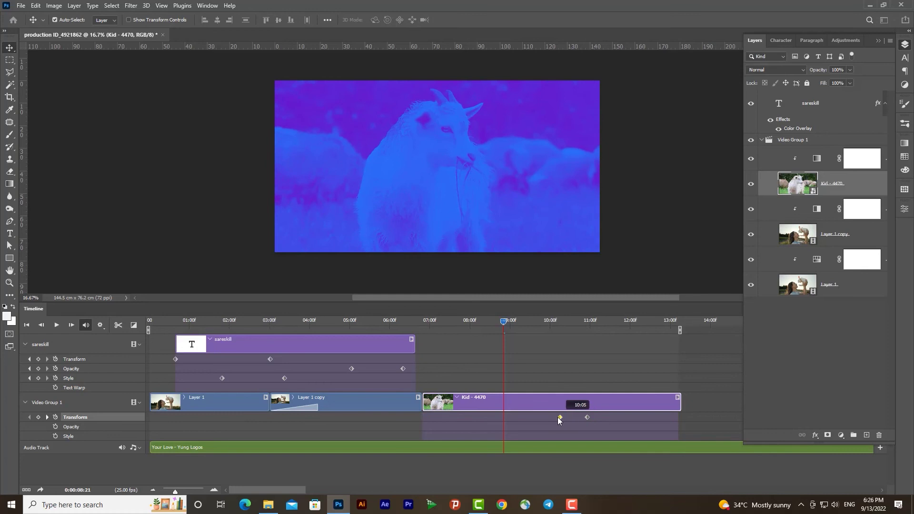
left_click(57, 325)
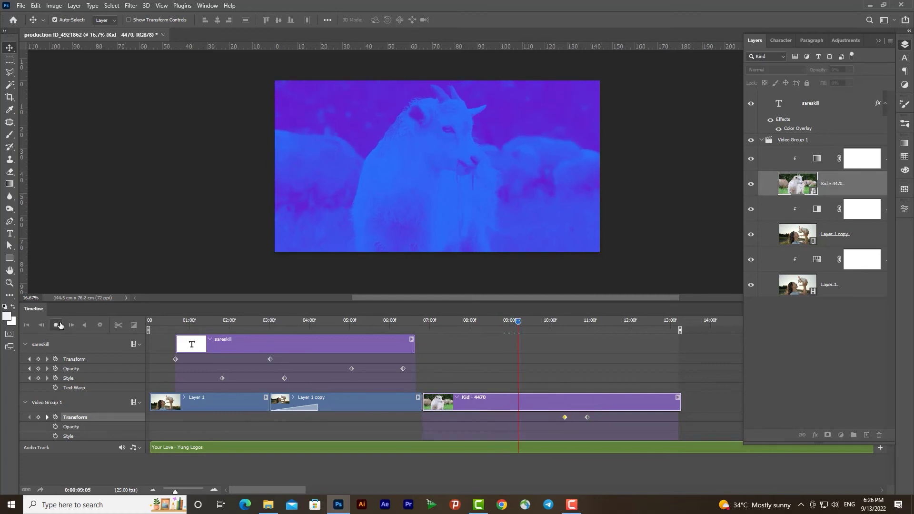
key("space")
left_click_drag(602, 328, 542, 328)
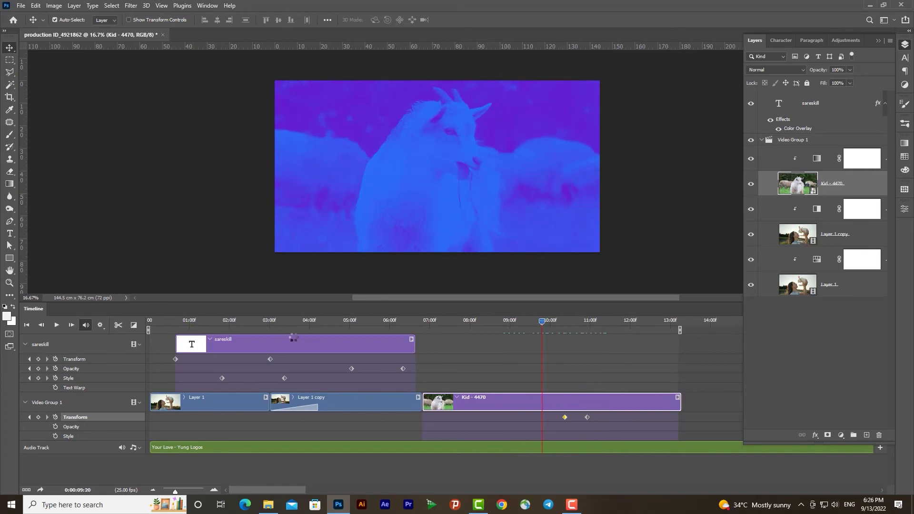
left_click(57, 326)
key("space")
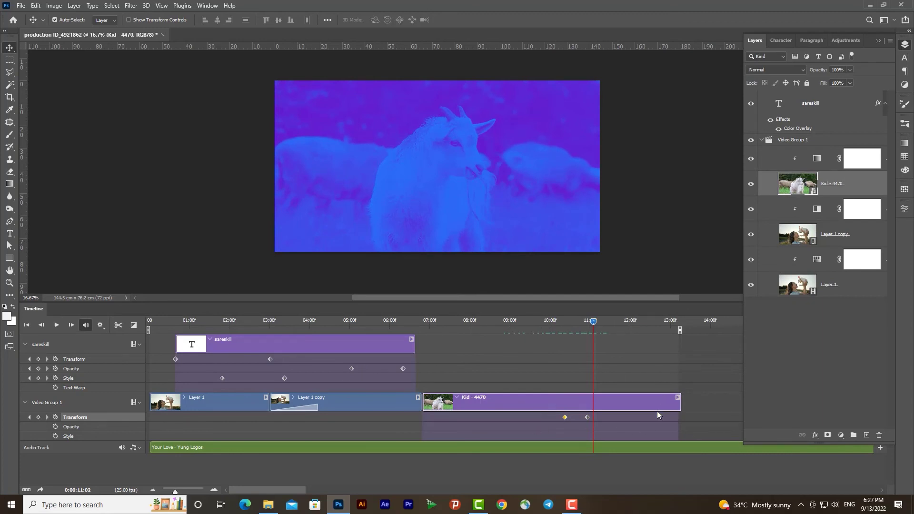
right_click(648, 399)
Step: Shorten the Your Love - Yung Logos audio clip to end around 15 seconds, past Kid - 4470
left_click(625, 399)
left_click(312, 450)
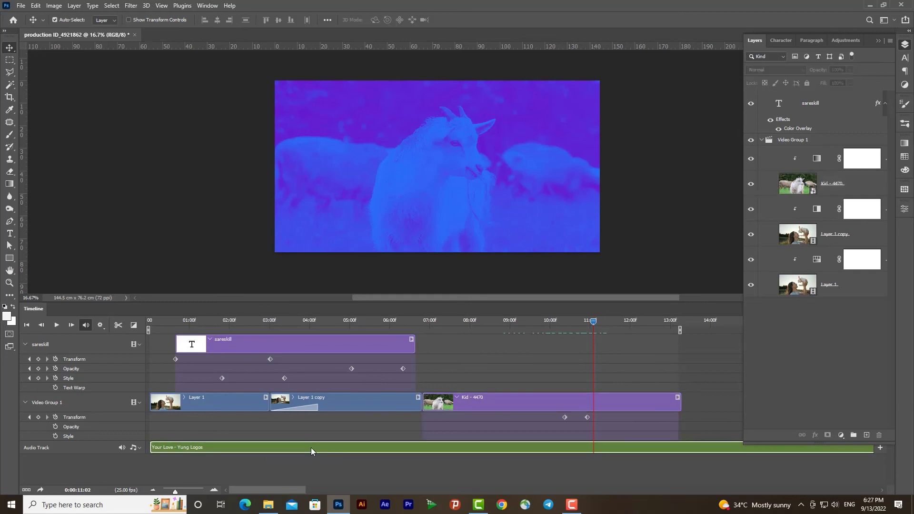
left_click_drag(187, 493, 166, 496)
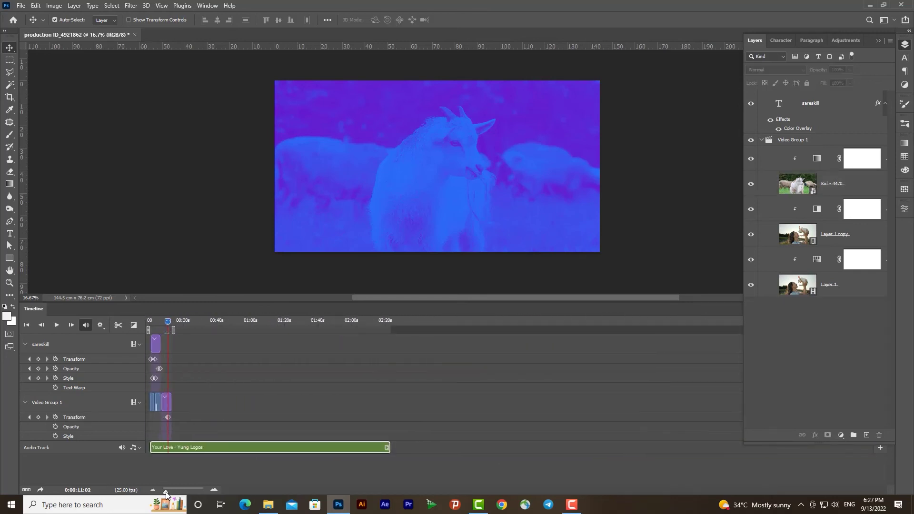
left_click(387, 448)
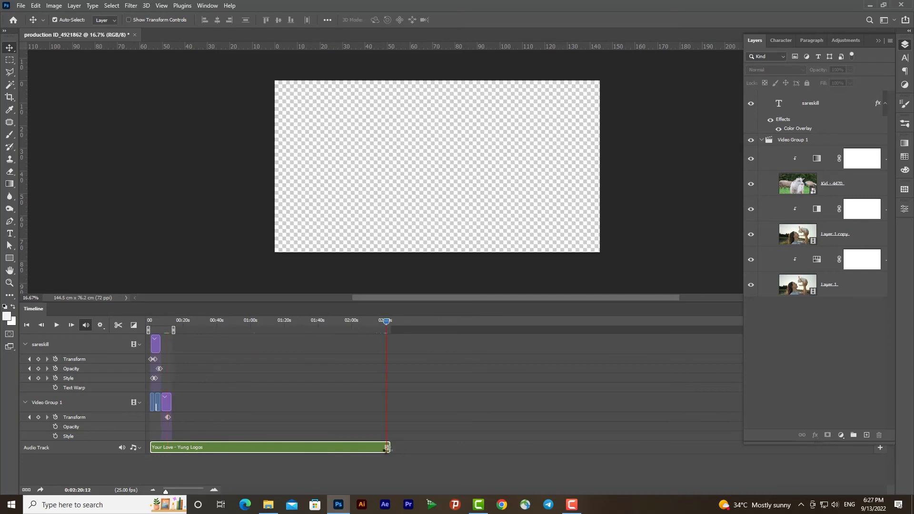
left_click_drag(381, 340, 168, 339)
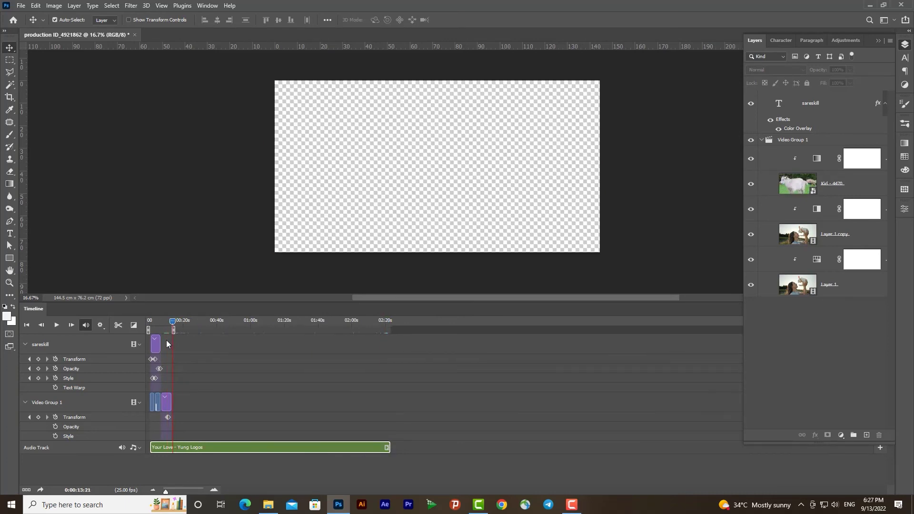
mouse_move(390, 448)
left_mouse_down()
mouse_move(187, 455)
mouse_move(419, 458)
mouse_move(206, 448)
left_mouse_up()
left_click_drag(179, 404, 226, 406)
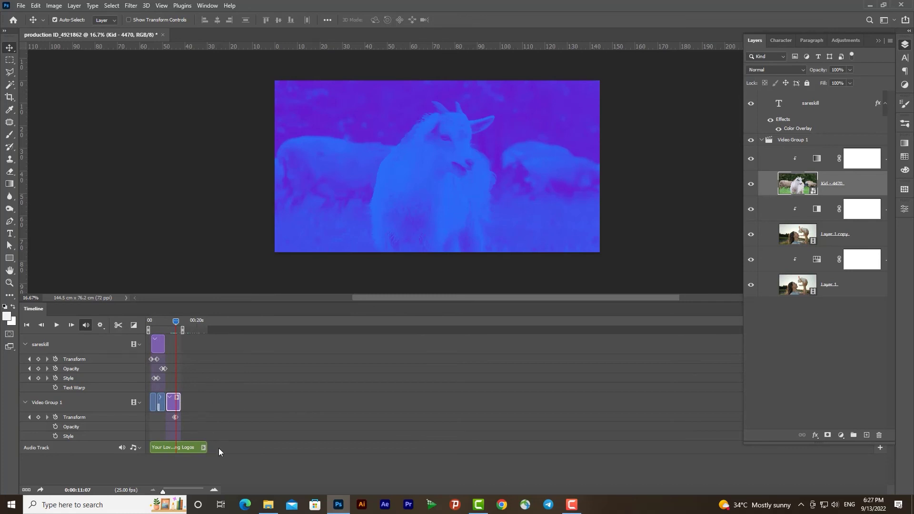
left_click_drag(204, 448, 188, 448)
mouse_move(163, 491)
left_mouse_down()
mouse_move(176, 491)
mouse_move(166, 491)
left_mouse_up()
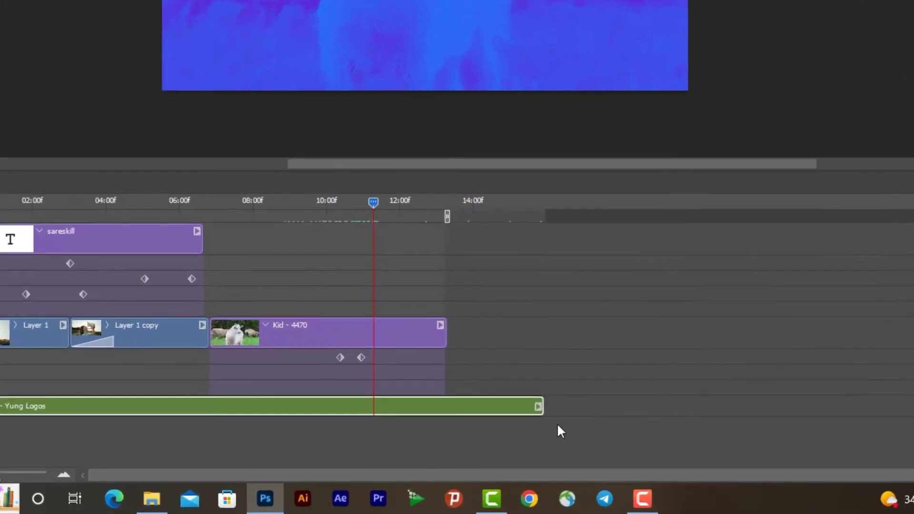
Step: Adjust the music volume and preview the soundtrack from around 09:12
left_click(543, 399)
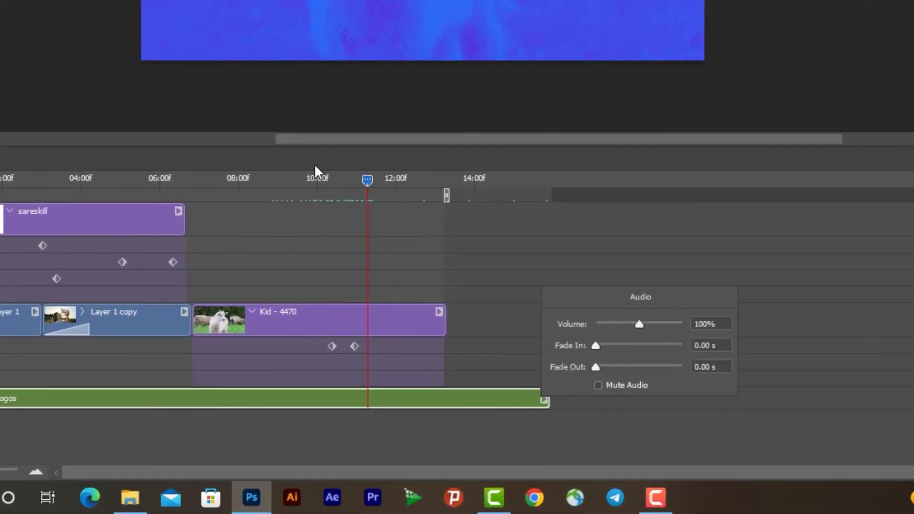
left_click_drag(368, 180, 214, 180)
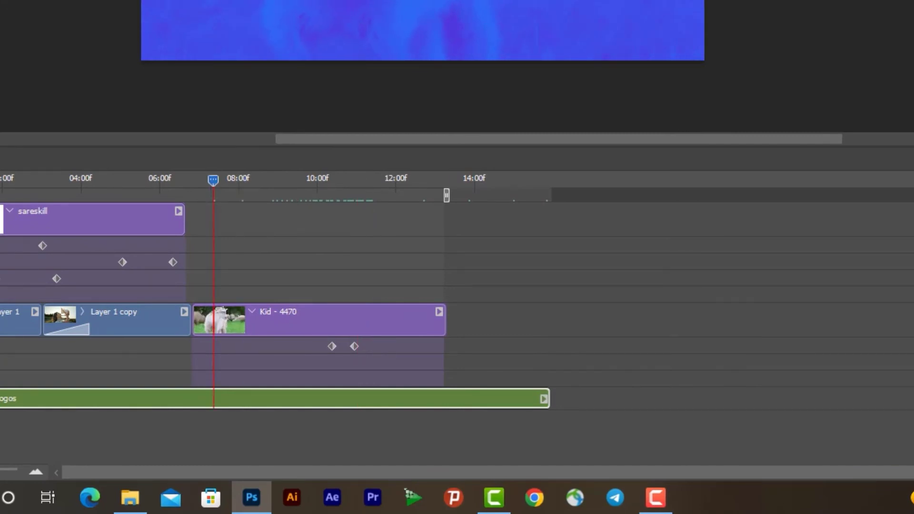
key("space")
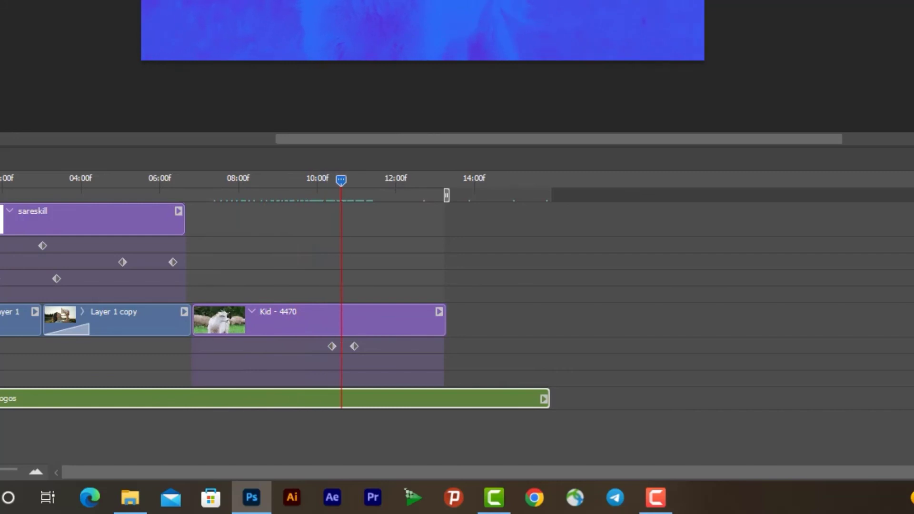
left_click(545, 399)
left_click_drag(642, 324, 610, 324)
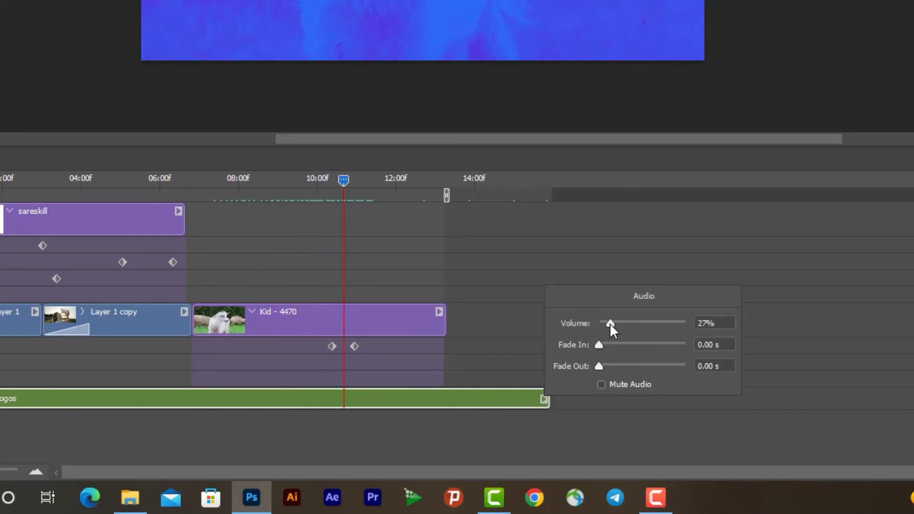
left_click(318, 195)
left_click(260, 191)
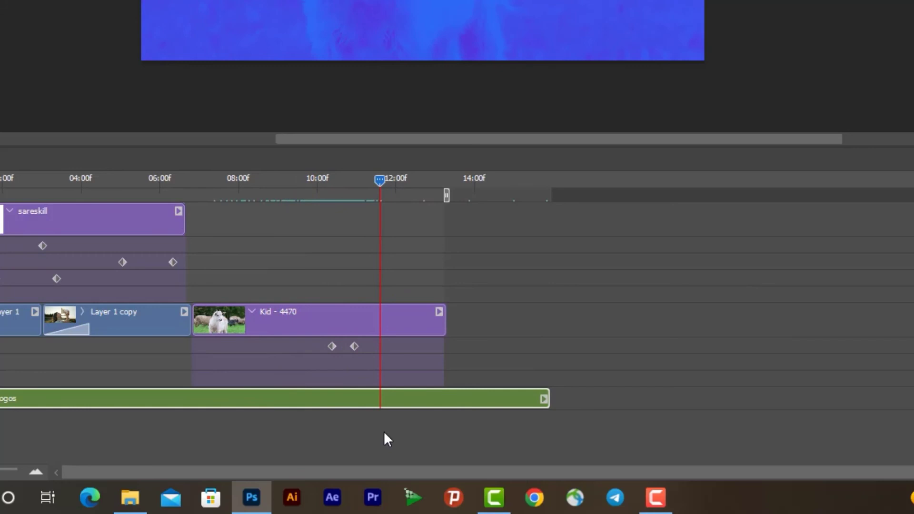
left_click(545, 401)
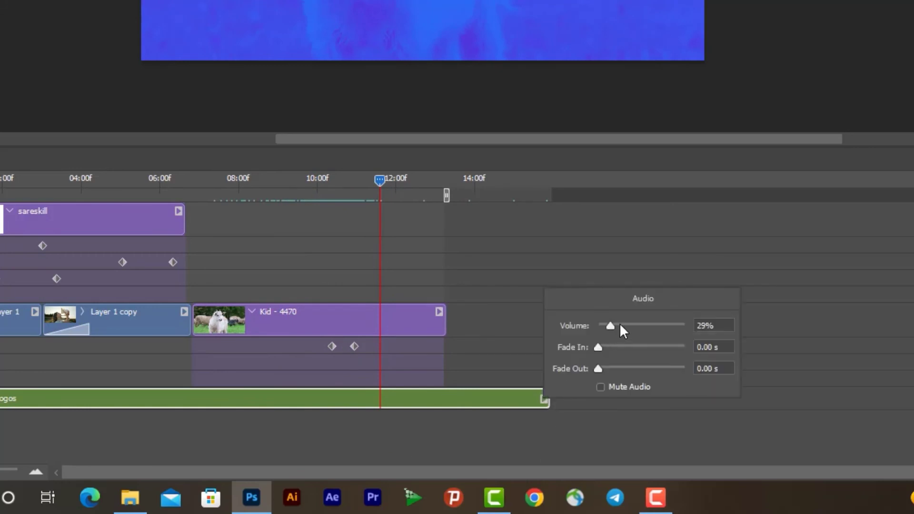
left_click_drag(380, 180, 285, 180)
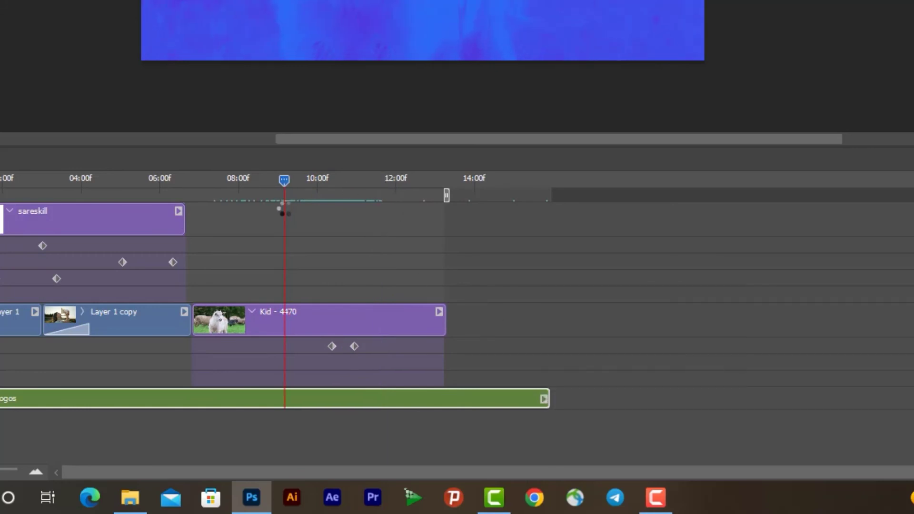
key("space")
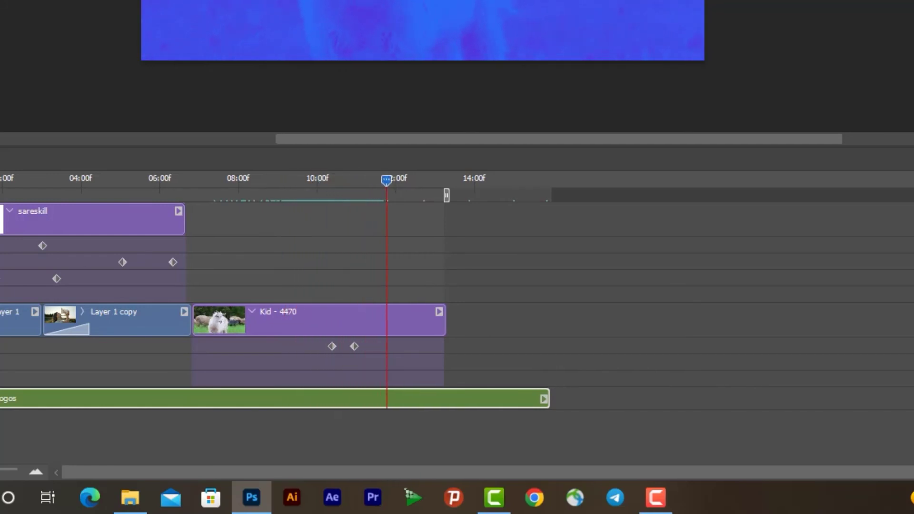
Step: Set music volume to 100 with a 4.25 s fade-in and 11.68 s fade-out, then preview
left_click(544, 401)
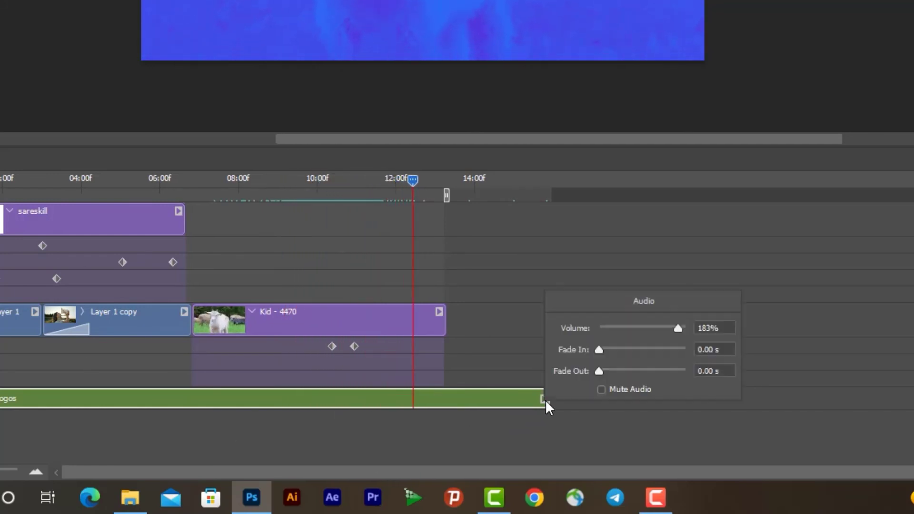
double_click(705, 329)
type("100")
left_click_drag(600, 350, 654, 349)
left_click(156, 229)
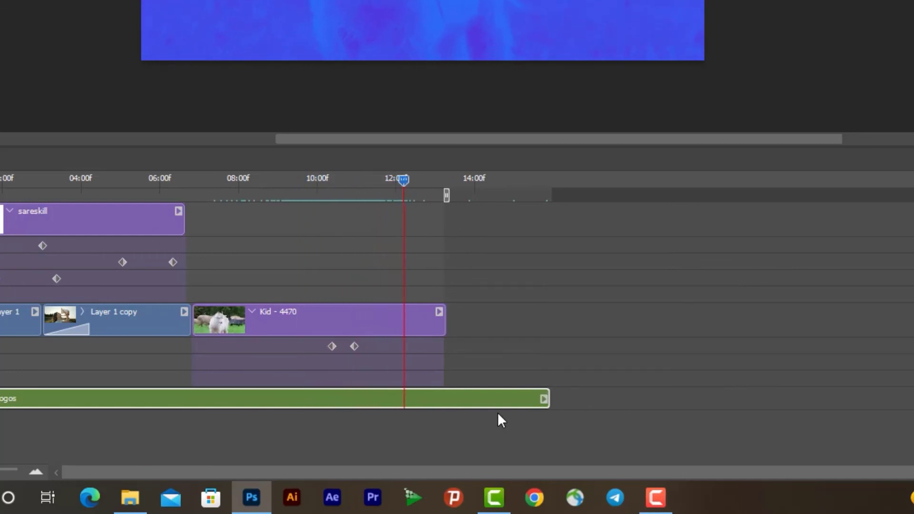
left_click(544, 399)
left_click_drag(598, 370, 661, 369)
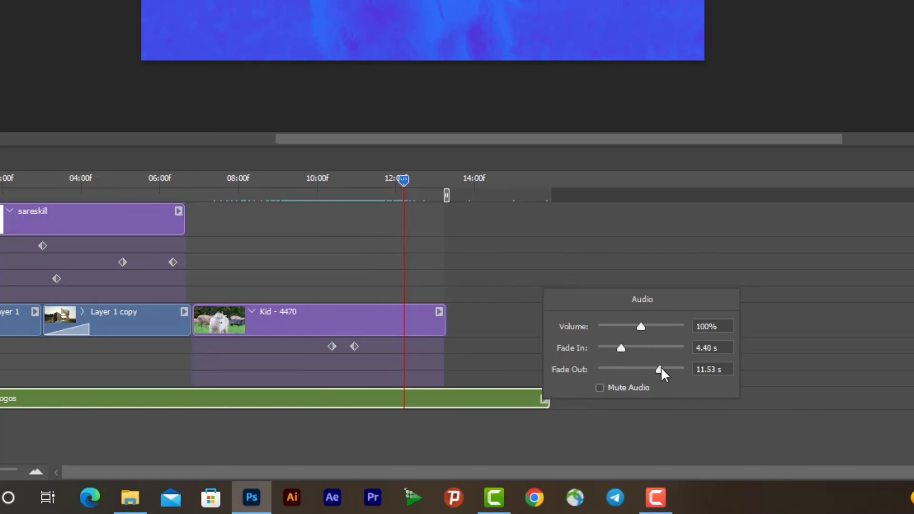
left_click_drag(410, 193, 338, 181)
key("space")
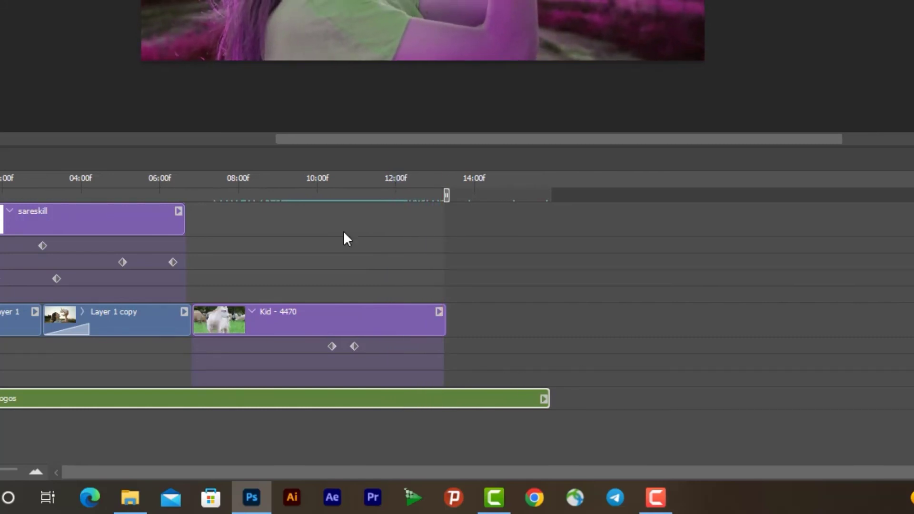
left_click(543, 399)
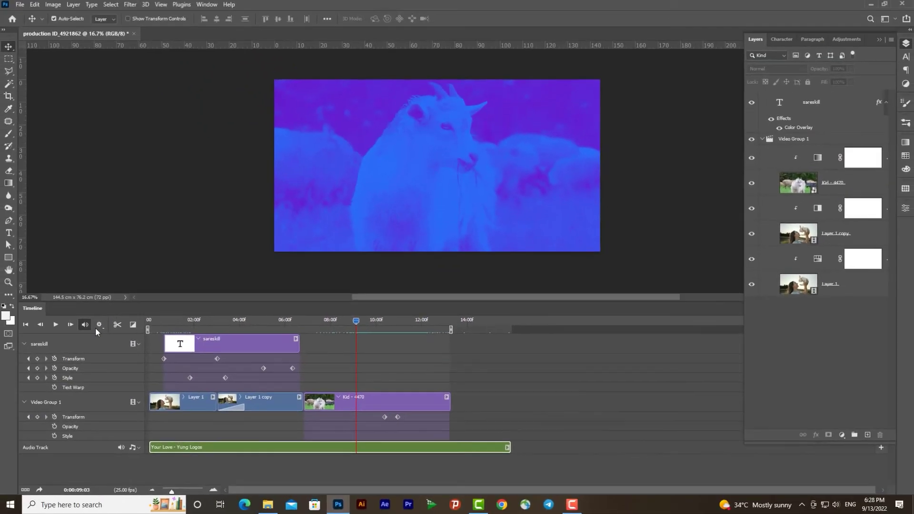
Step: Preview the video from the start and shorten the music fade-out to about 3 seconds
left_click(55, 325)
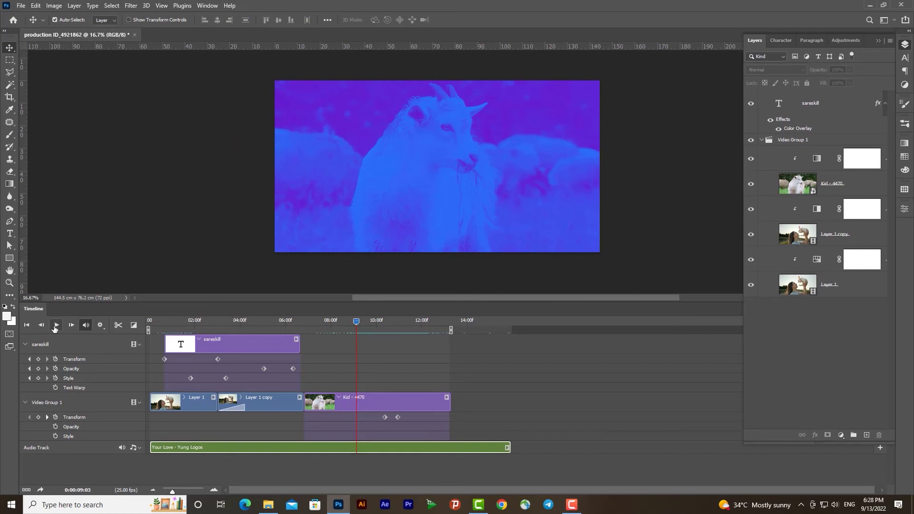
left_click(55, 326)
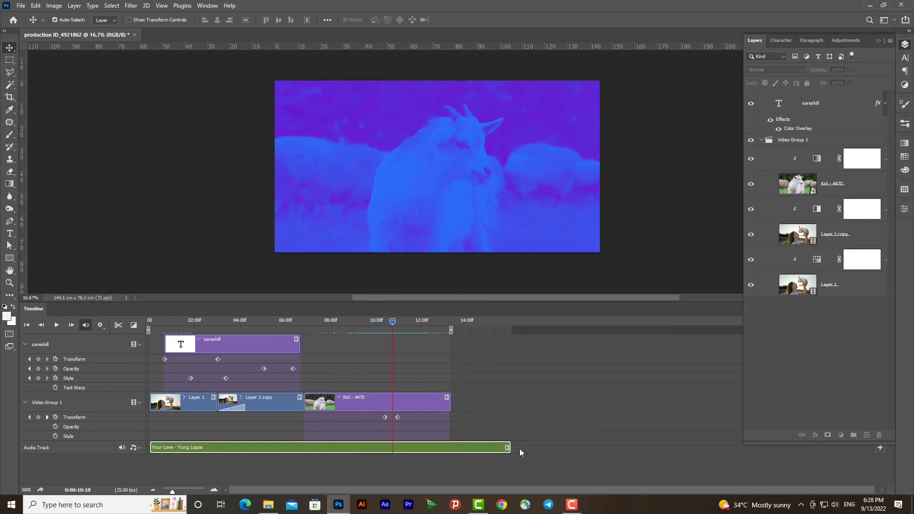
left_click(507, 448)
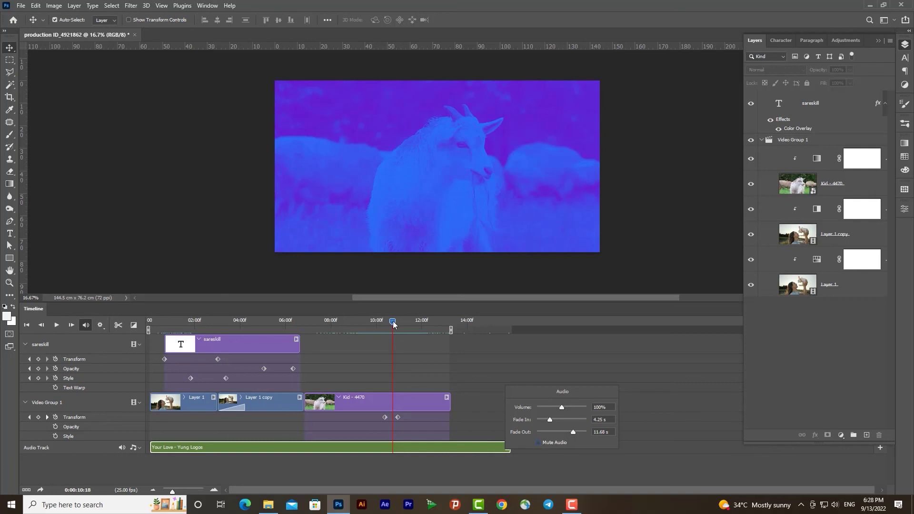
left_click_drag(393, 322, 149, 322)
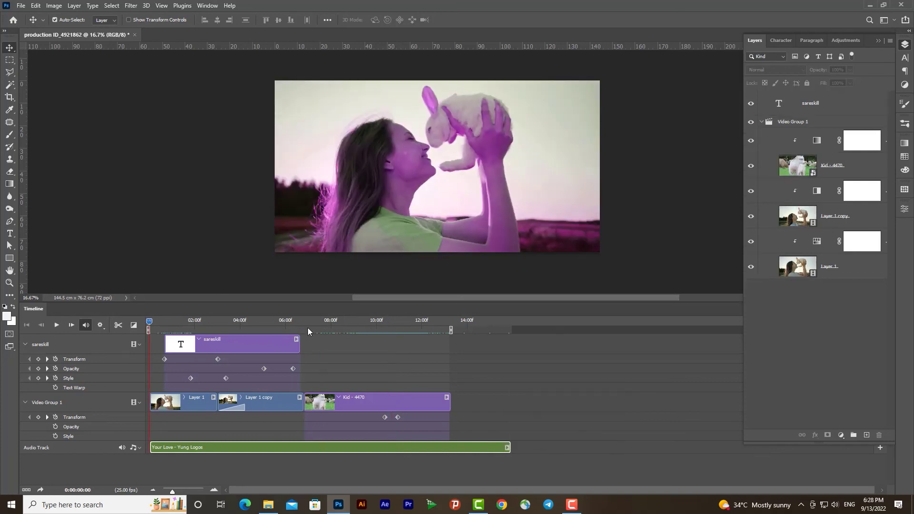
left_click(56, 326)
key("space")
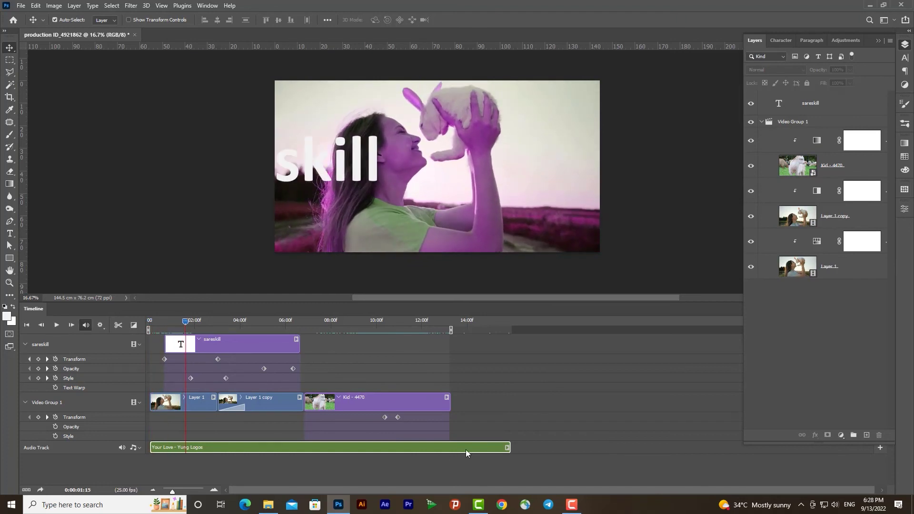
left_click(508, 448)
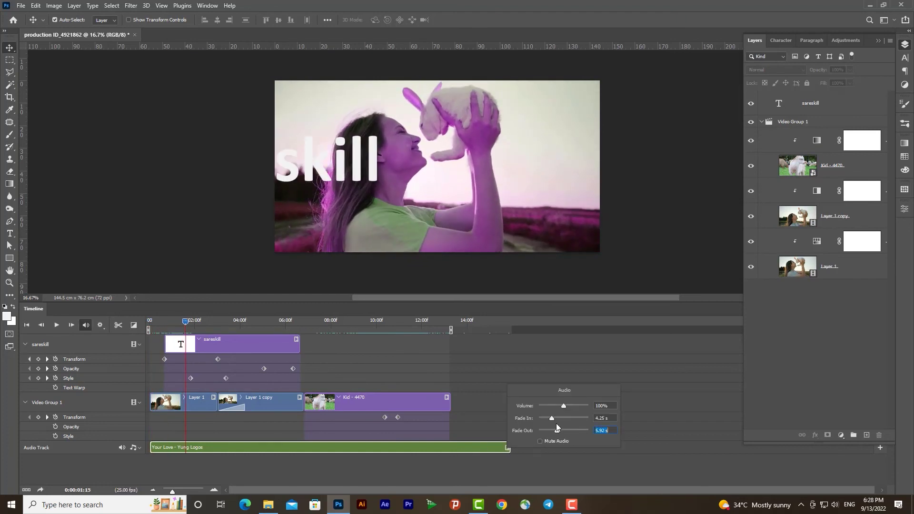
left_click_drag(557, 431, 549, 430)
left_click(27, 324)
left_click(57, 326)
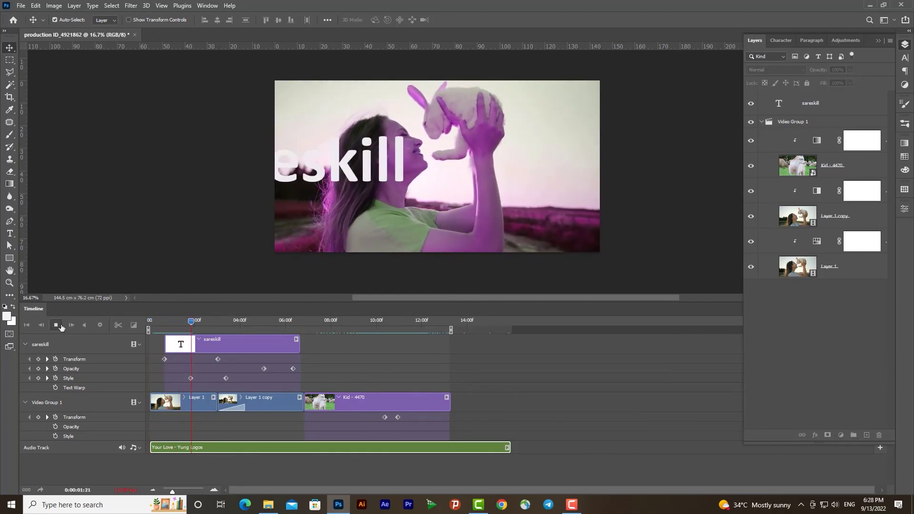
left_click(61, 325)
Step: Raise the music volume slightly, shorten the fade-in, remove the fade-out, and replay from the start
left_click(508, 447)
left_click(575, 408)
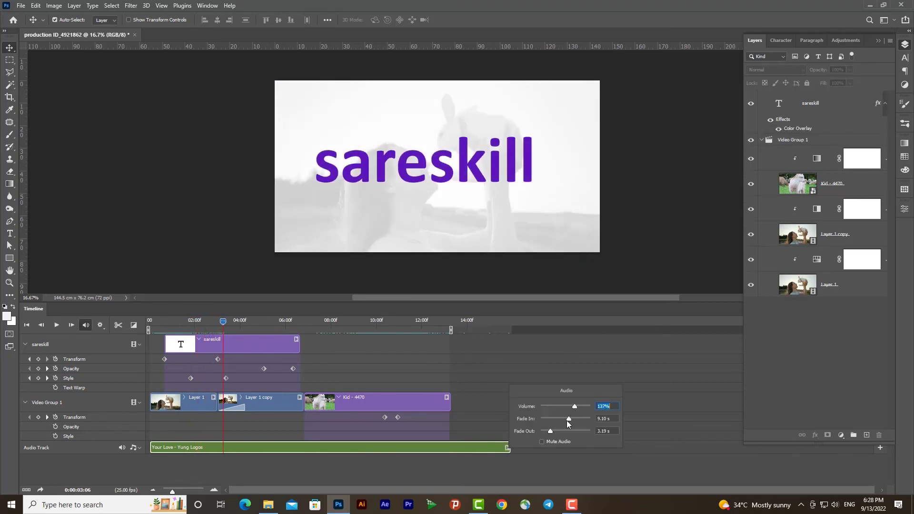
left_click_drag(552, 419, 541, 431)
left_click(57, 325)
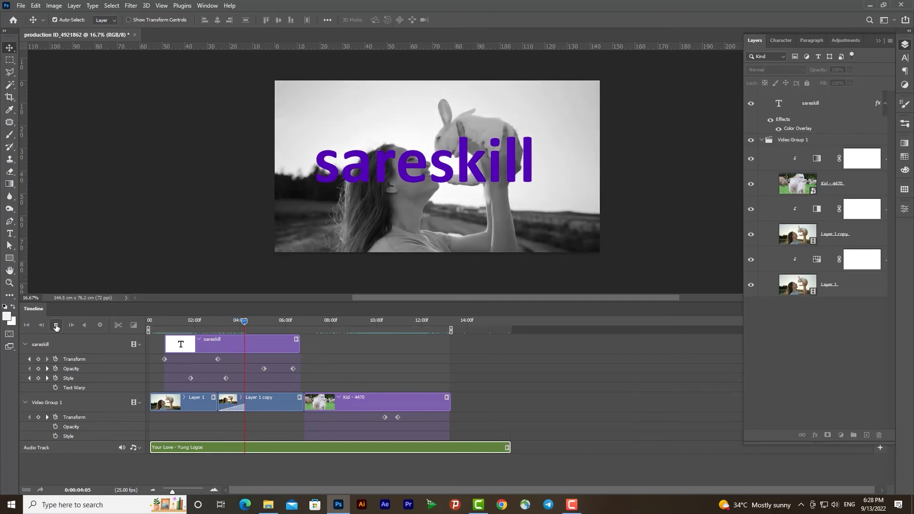
left_click(56, 326)
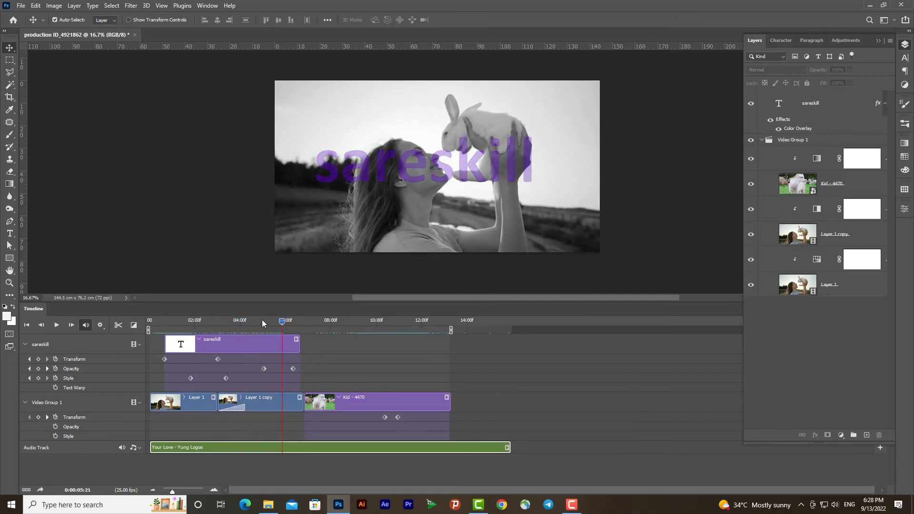
left_click(150, 326)
left_click(56, 325)
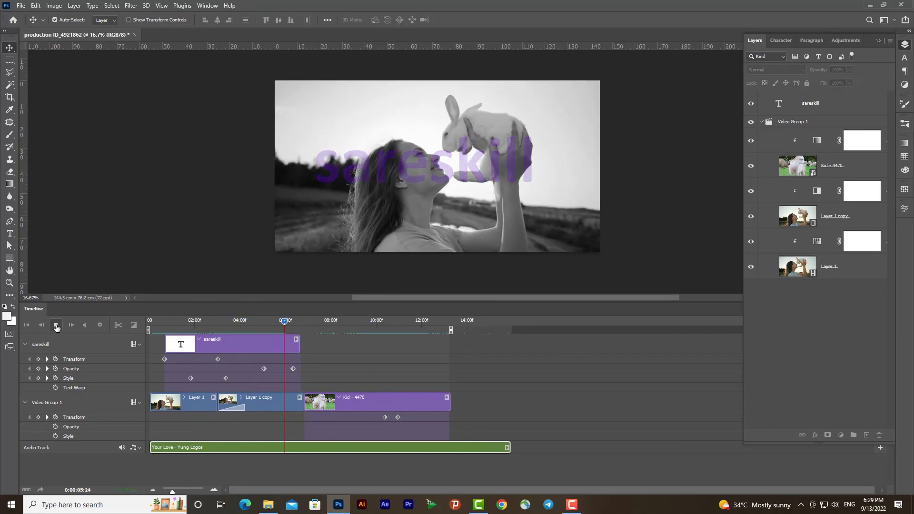
left_click(57, 326)
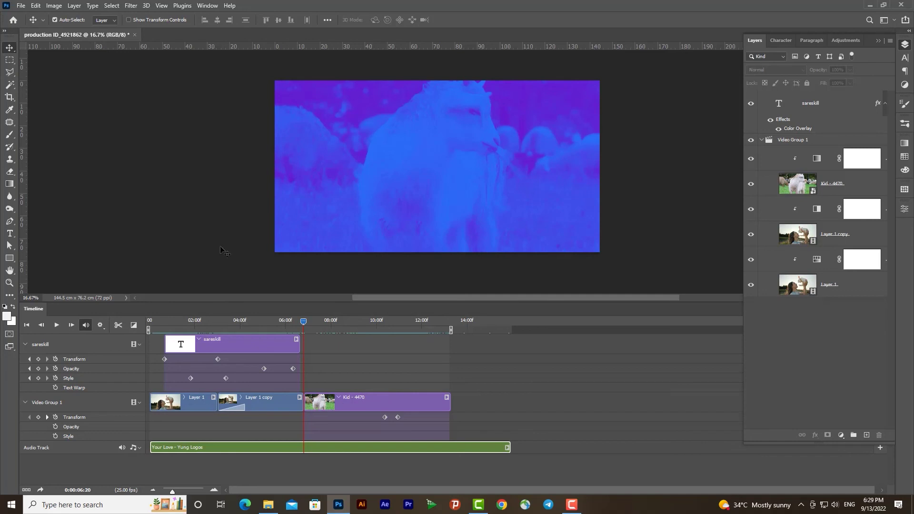
left_click(21, 5)
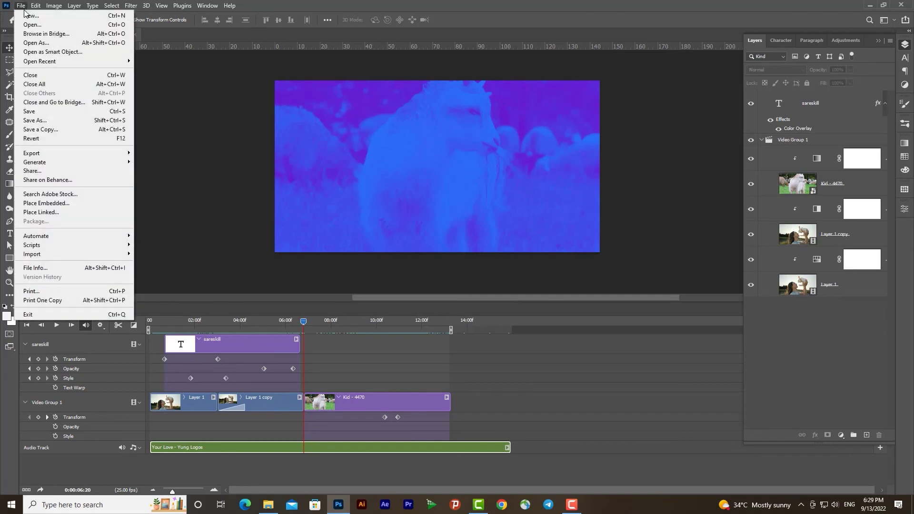
mouse_move(43, 153)
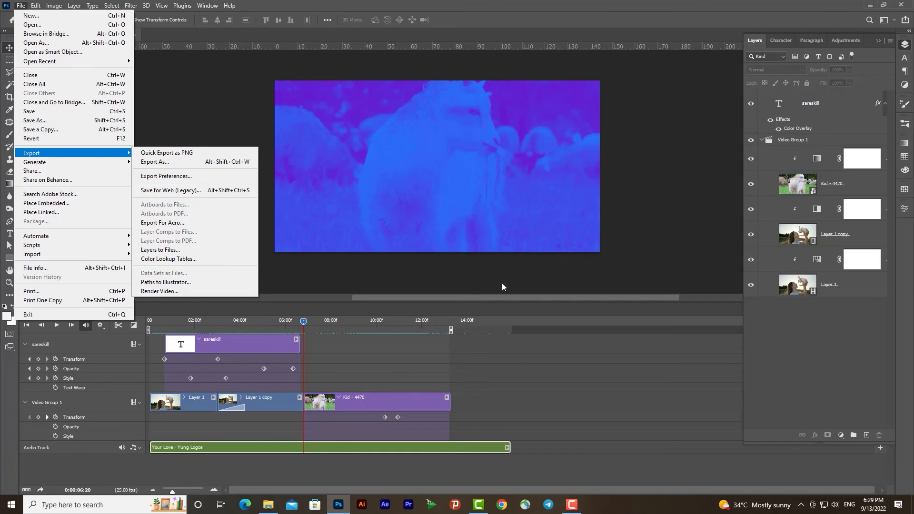
Step: Set the work area from 00 to the sareskill title clip's end, about six seconds
left_click(496, 318)
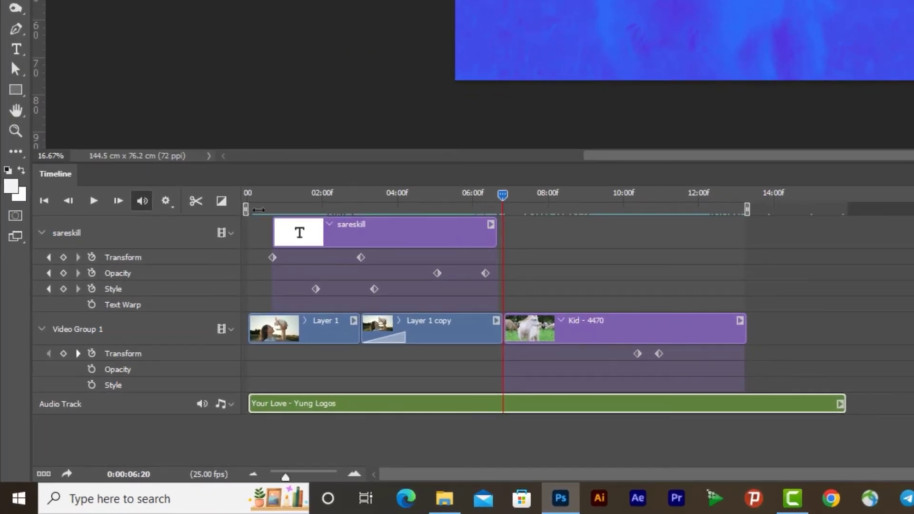
left_click_drag(259, 210, 372, 210)
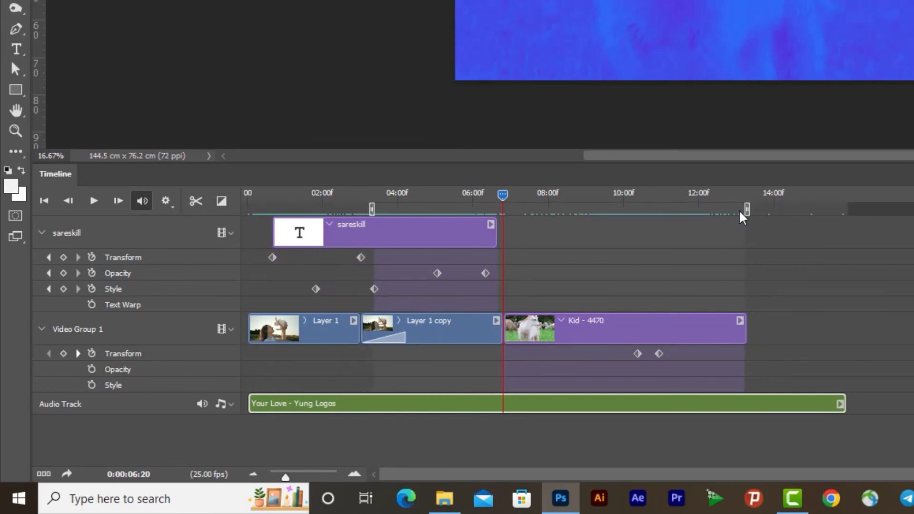
left_click_drag(748, 210, 455, 209)
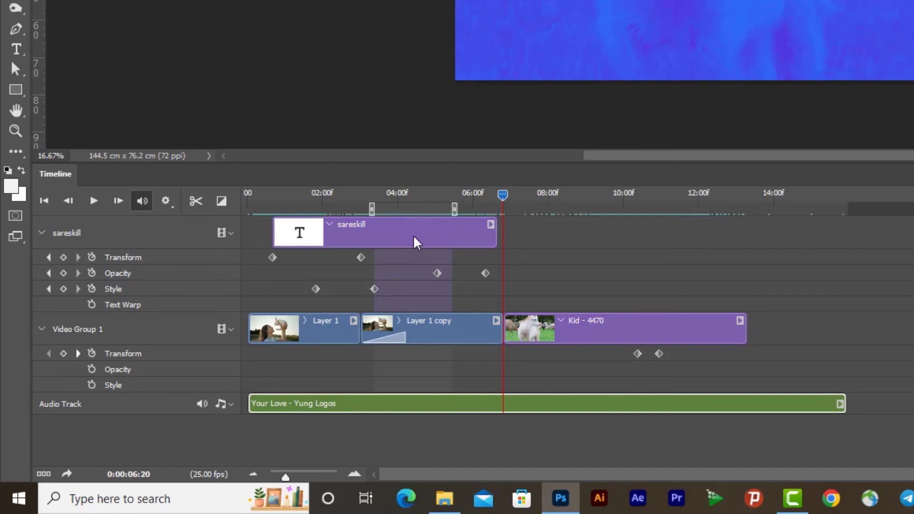
left_click_drag(372, 209, 245, 210)
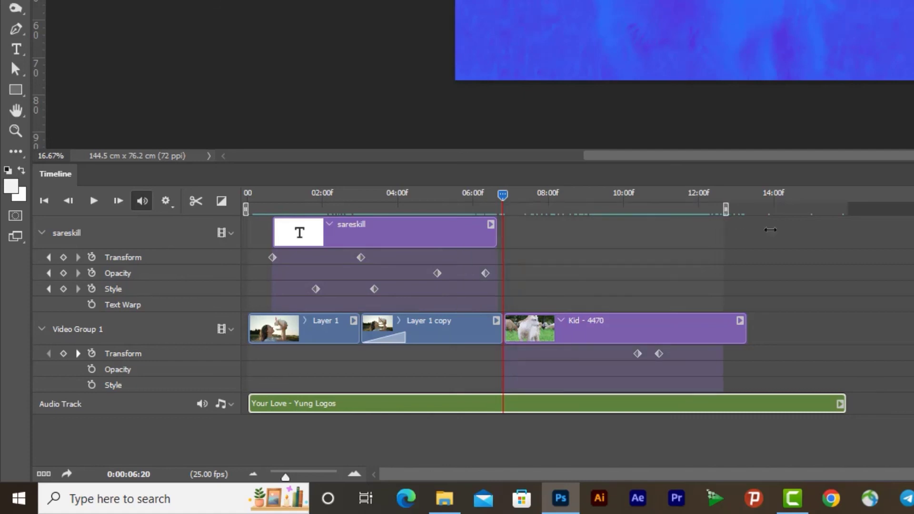
left_click_drag(454, 209, 846, 236)
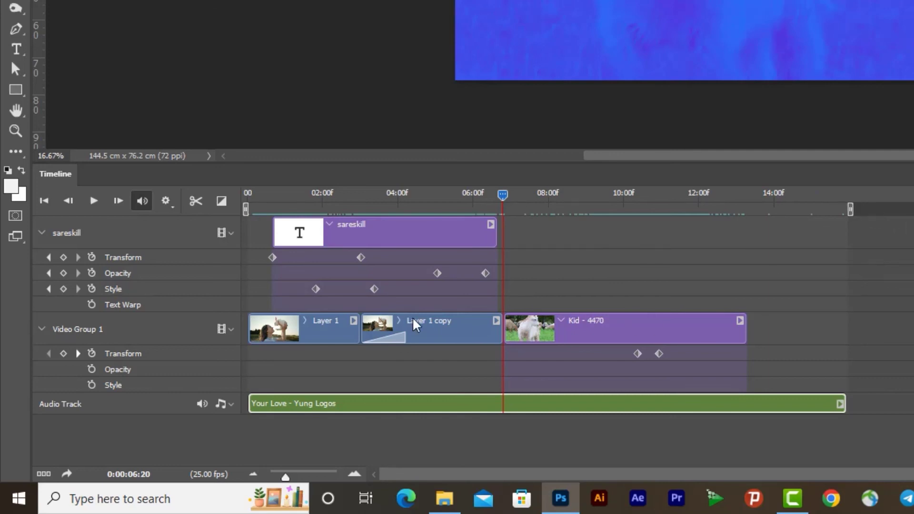
left_click_drag(502, 195, 460, 195)
left_click_drag(851, 210, 501, 210)
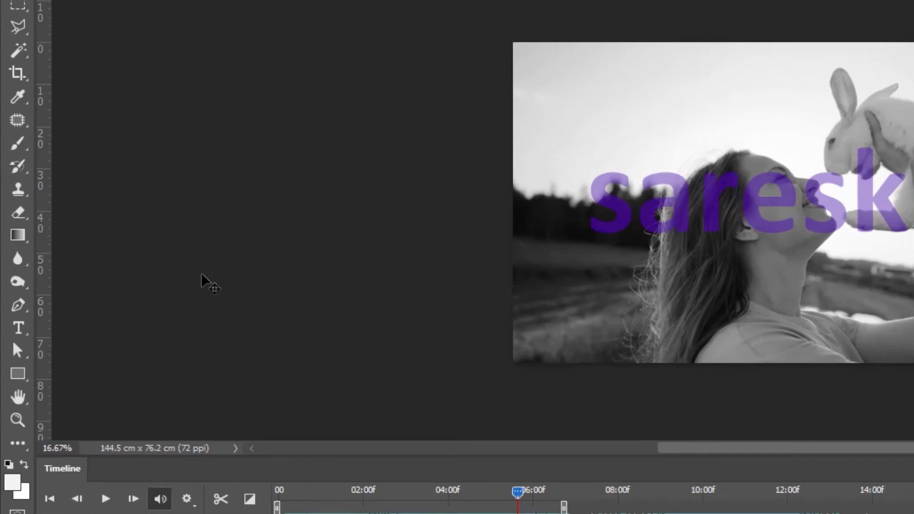
Step: Open Render Video, name the output 'sareskill', and keep New folder (5) as the destination
left_click(39, 13)
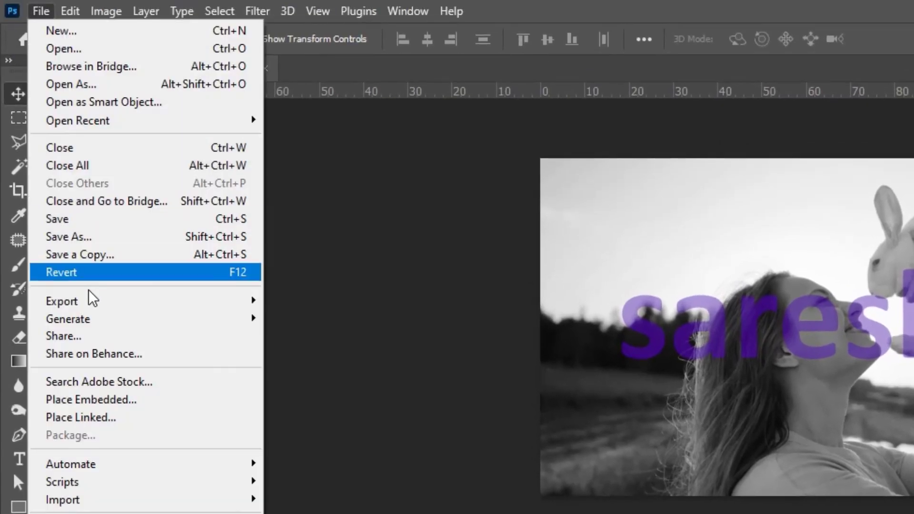
mouse_move(69, 90)
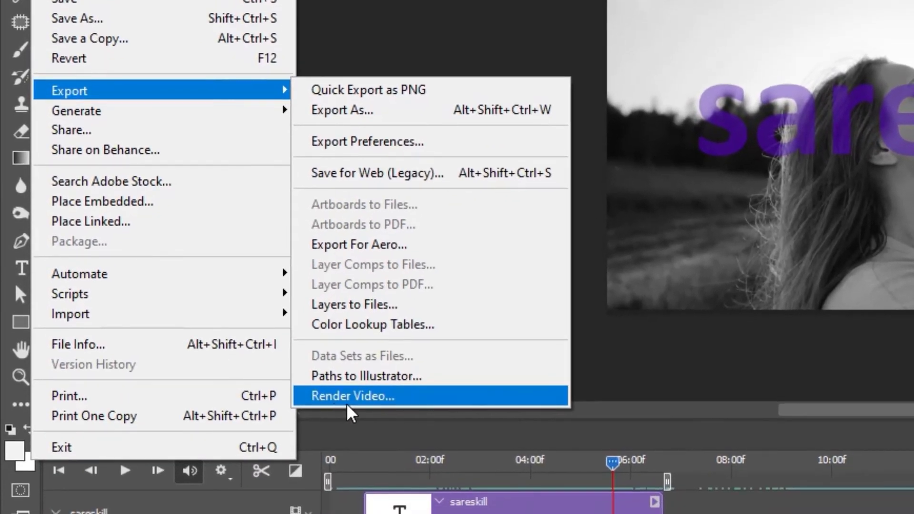
left_click(383, 395)
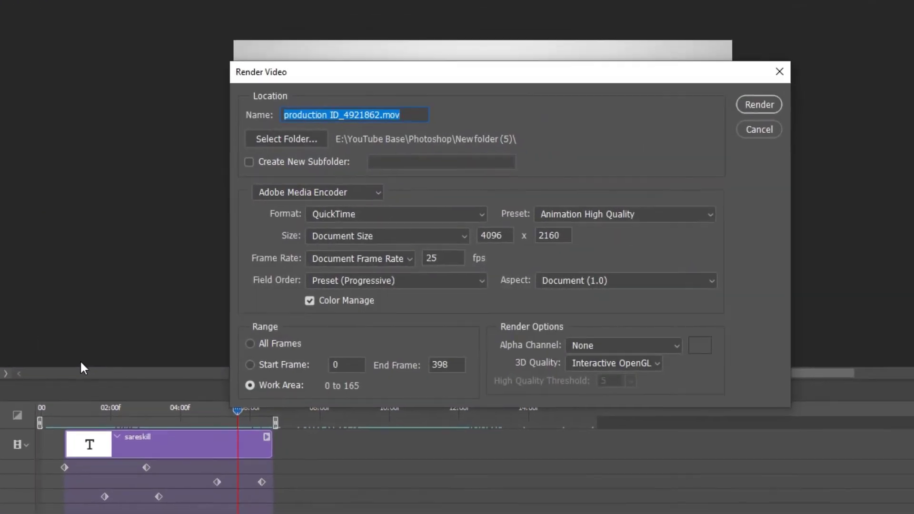
left_click_drag(383, 62, 302, 122)
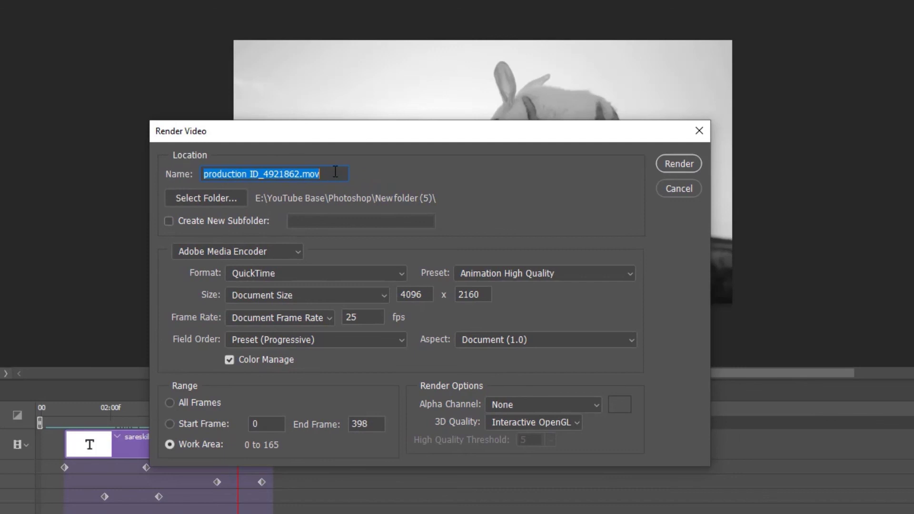
type("sareskill")
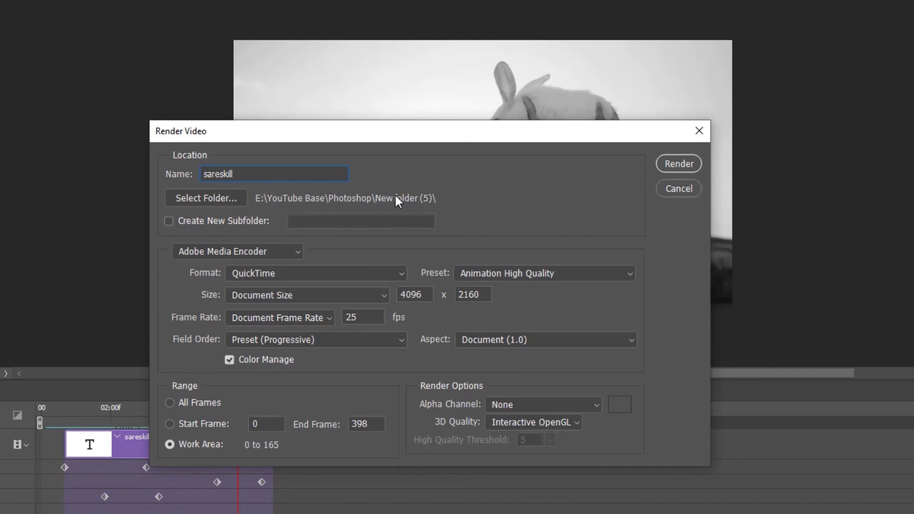
left_click(215, 199)
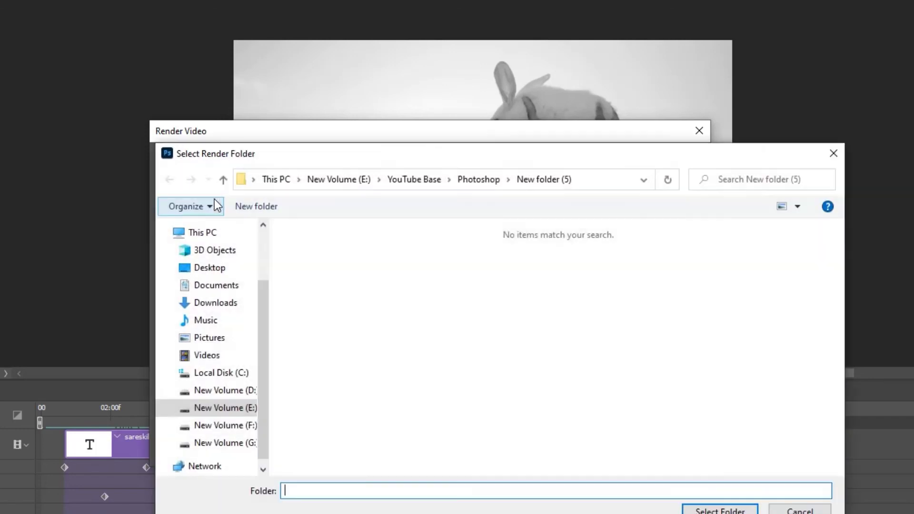
left_click(810, 511)
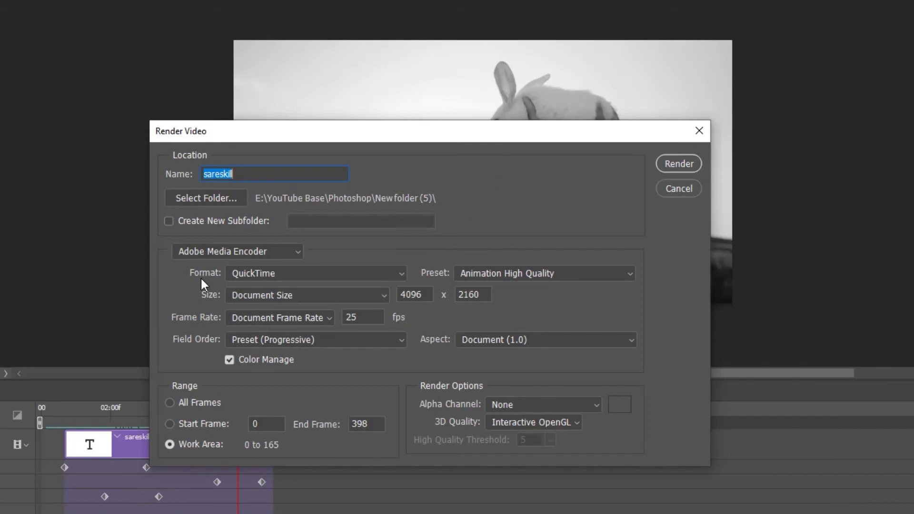
Step: Set the render format to H.264 with the High Quality preset at document size
left_click(290, 276)
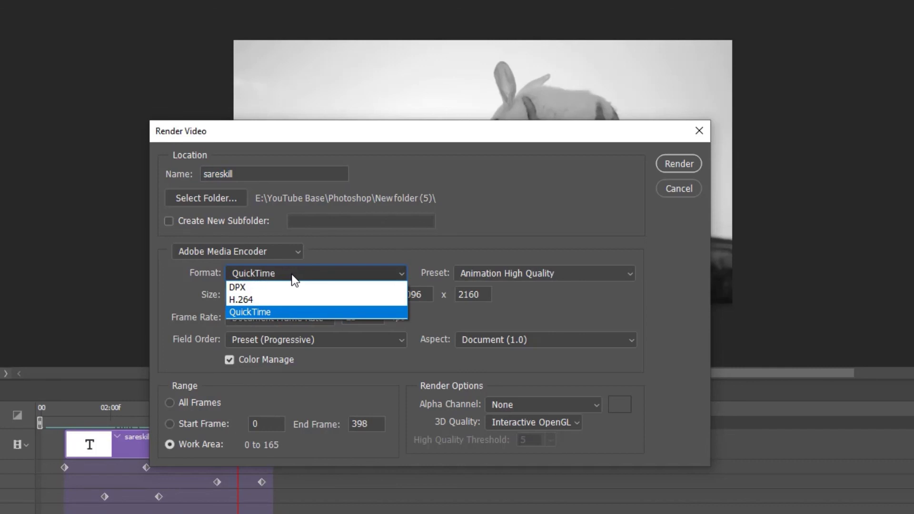
left_click(258, 300)
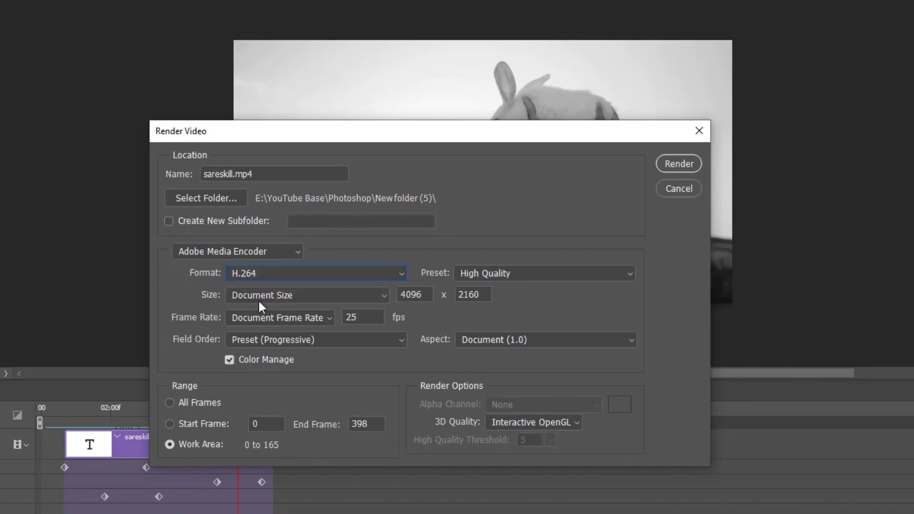
left_click(256, 272)
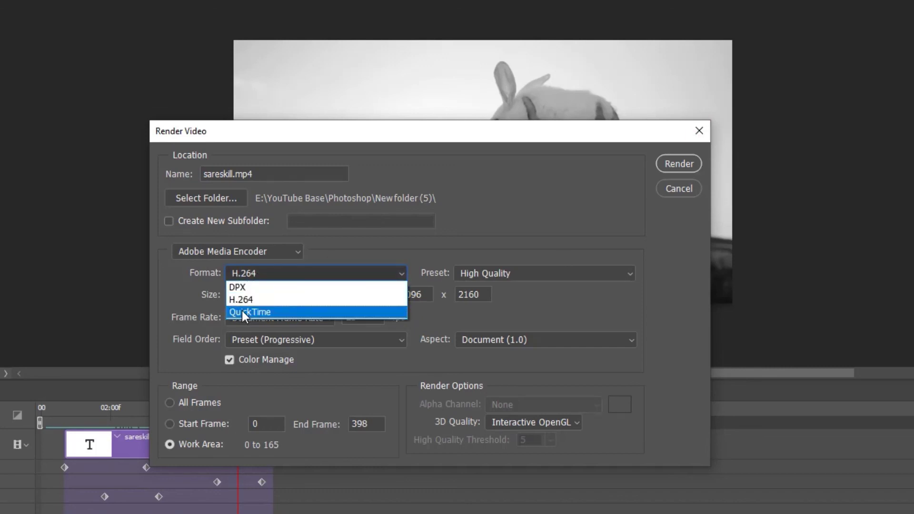
left_click(241, 311)
left_click(273, 276)
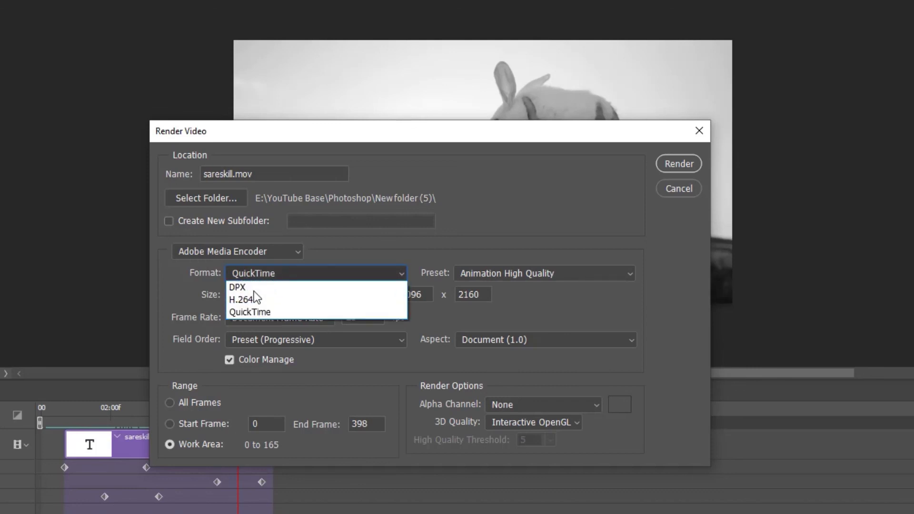
left_click(247, 299)
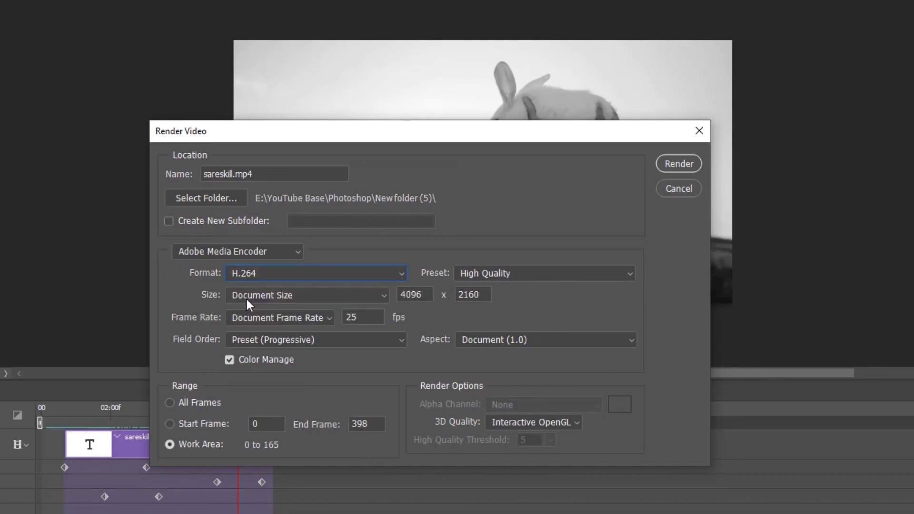
left_click(524, 276)
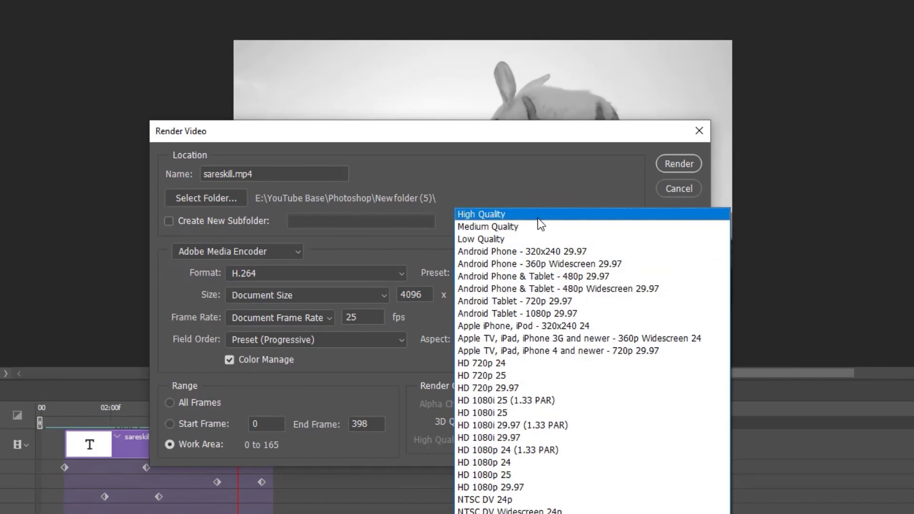
left_click(501, 218)
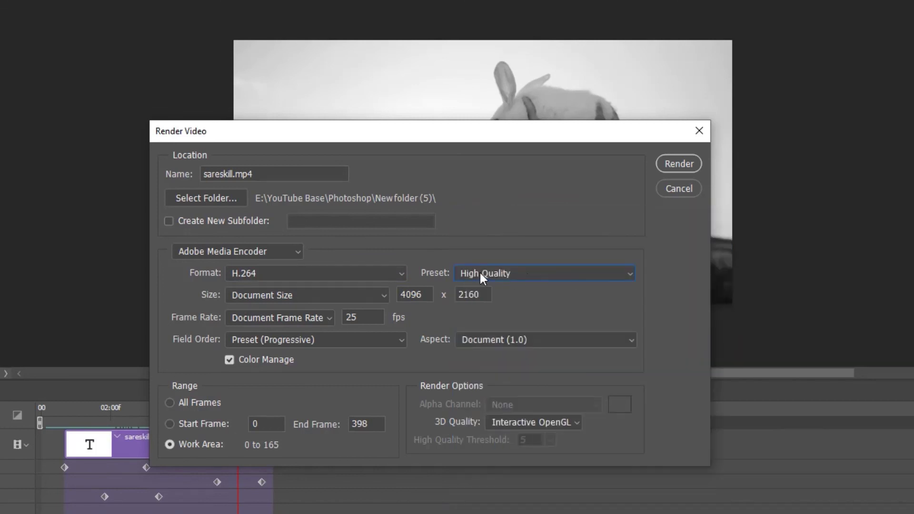
left_click(324, 280)
left_click(264, 310)
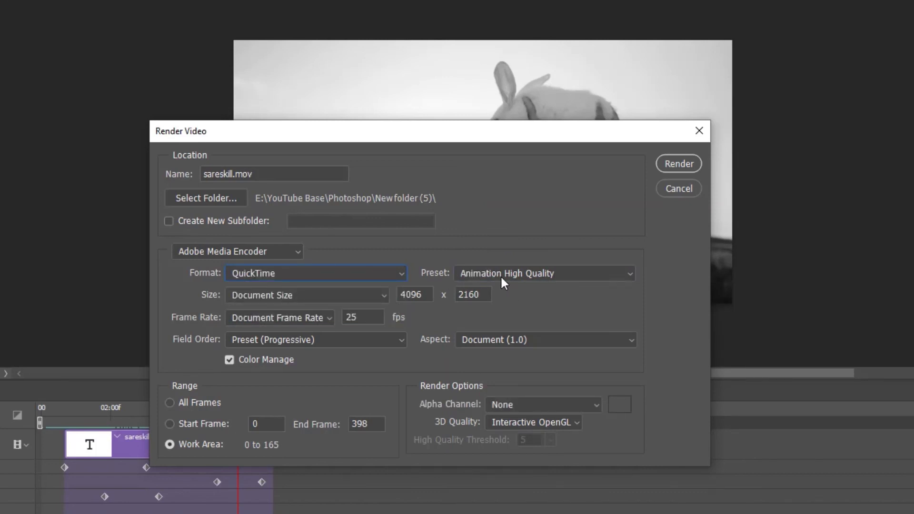
left_click(312, 273)
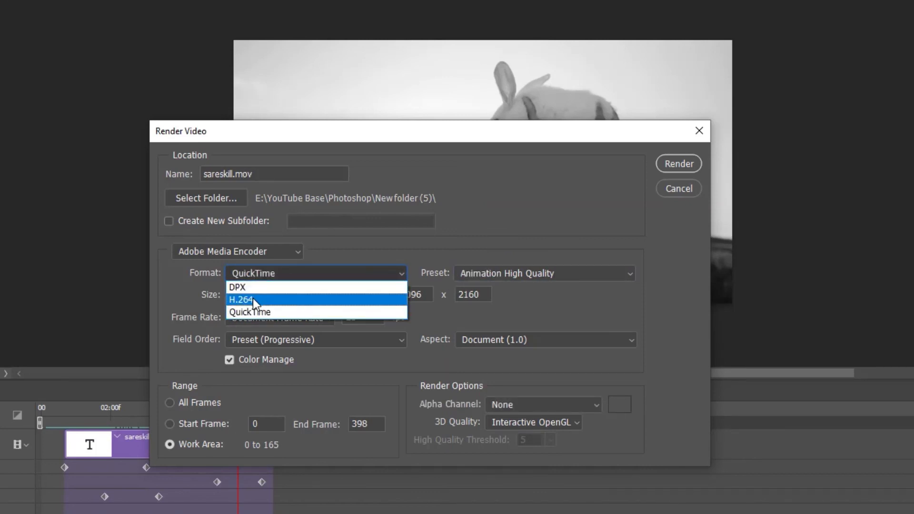
left_click(253, 298)
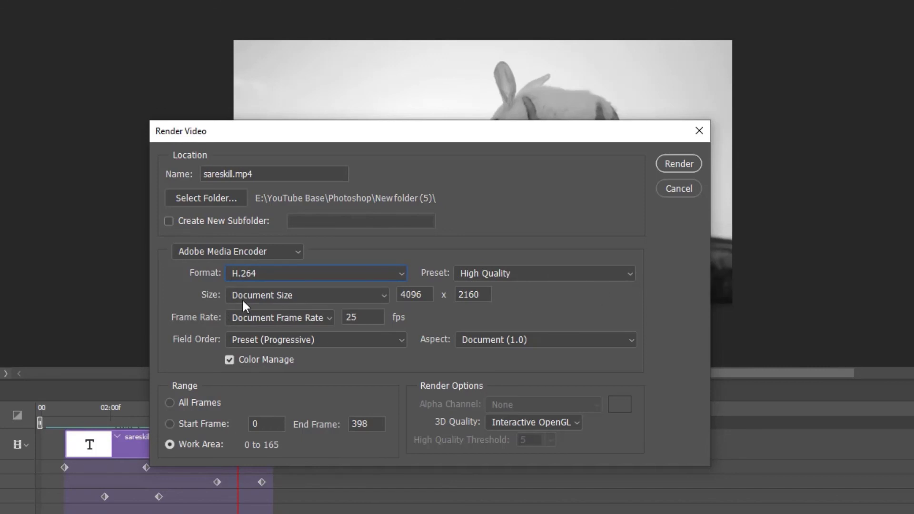
left_click(259, 299)
left_click(259, 298)
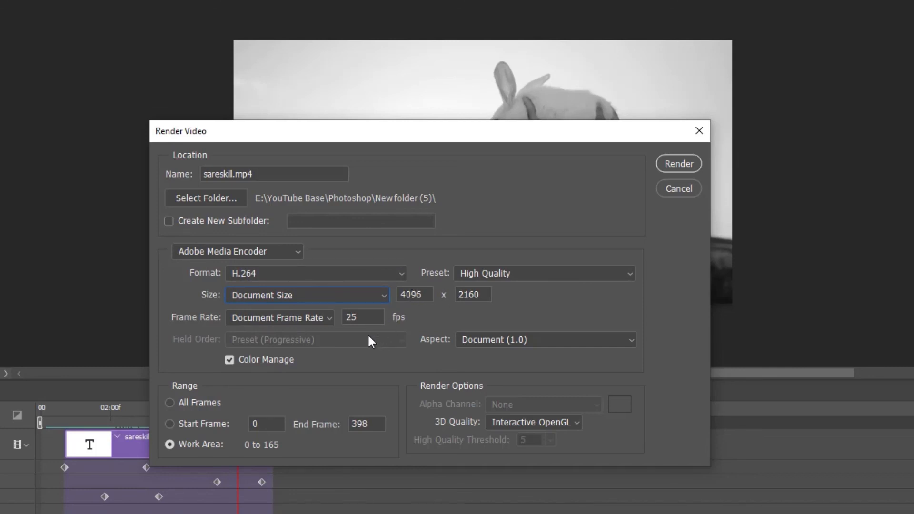
Step: Keep 25 fps and the work-area frame range 0–165 for the render
left_click_drag(365, 316, 321, 318)
left_click(324, 322)
double_click(349, 323)
double_click(262, 425)
double_click(372, 424)
left_click(322, 276)
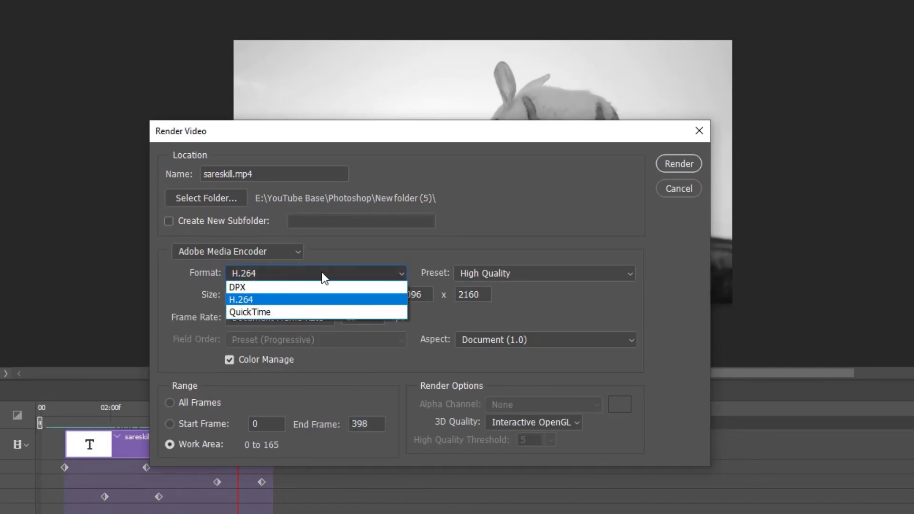
left_click(601, 207)
Step: Render sareskill.mp4 and open the output folder in File Explorer
left_click(679, 164)
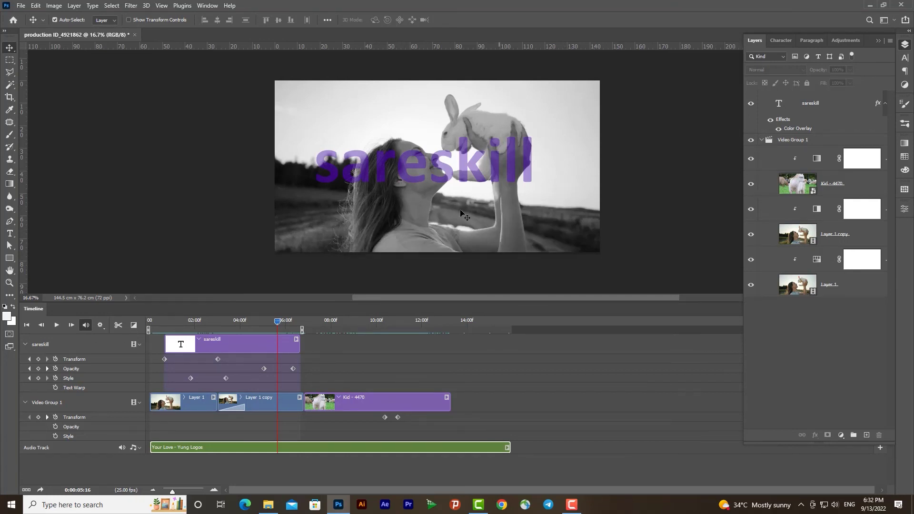
left_click(269, 505)
double_click(469, 130)
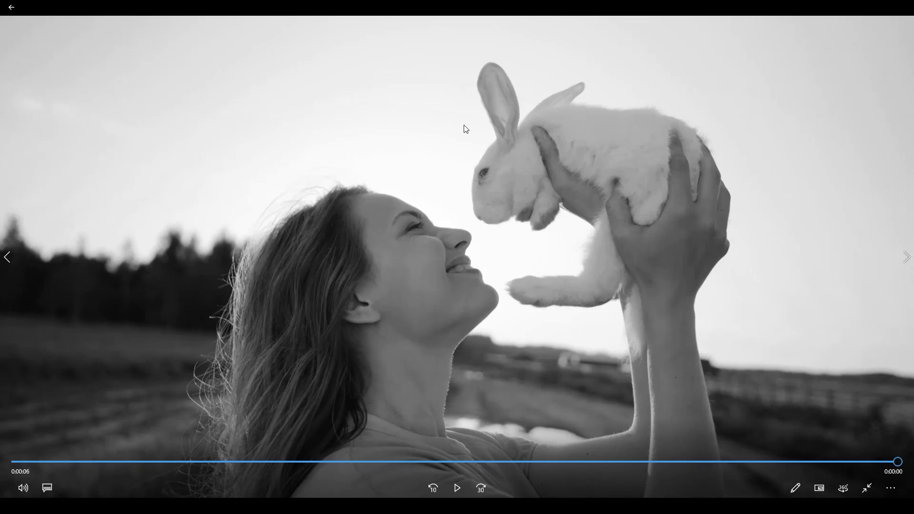
left_click(458, 489)
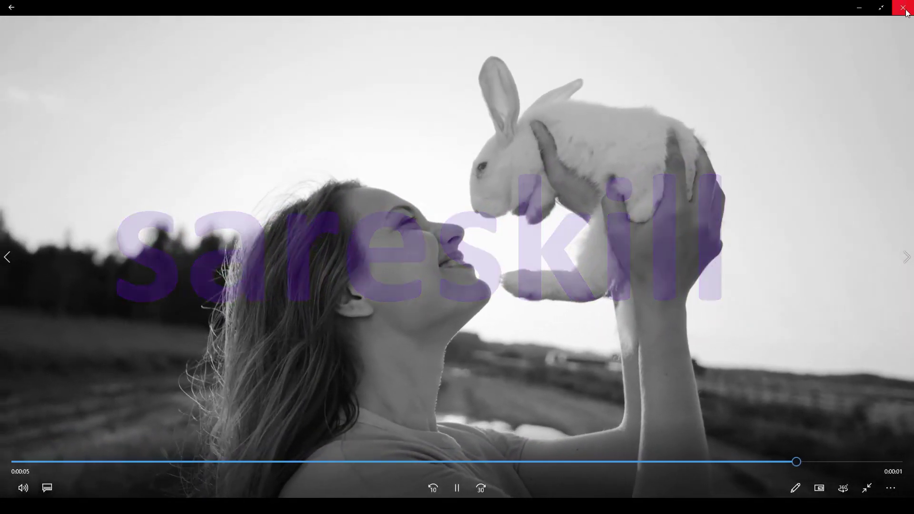
left_click(904, 8)
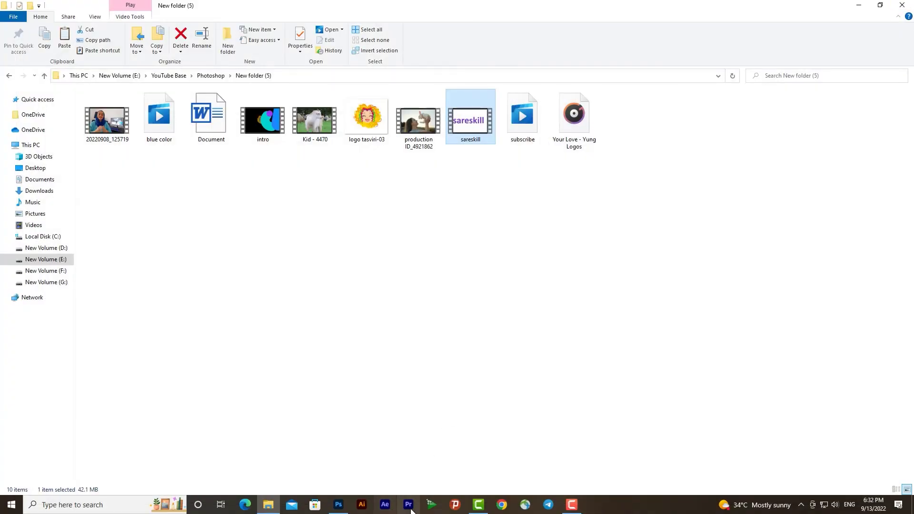
Step: Play the Photoshop timeline preview and scrub back to the fully visible title near 03:14
left_click(339, 505)
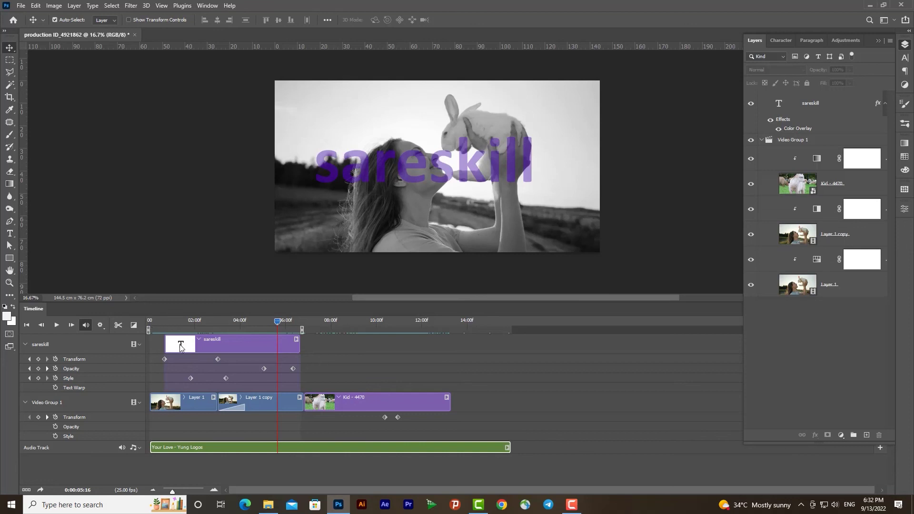
key("space")
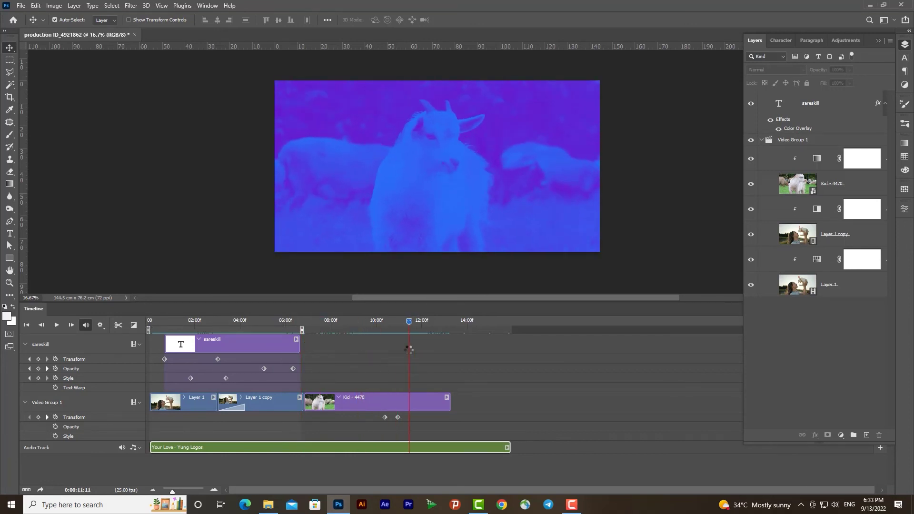
key("space")
left_click_drag(268, 352, 232, 350)
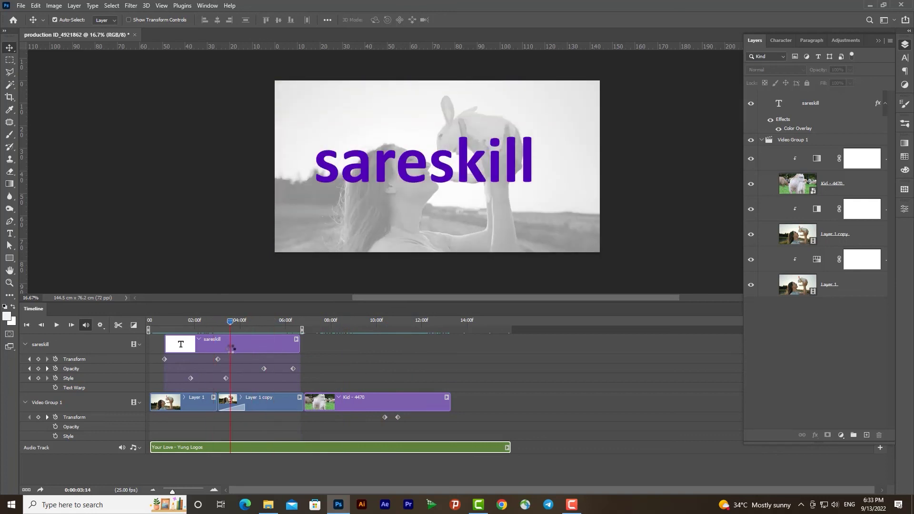